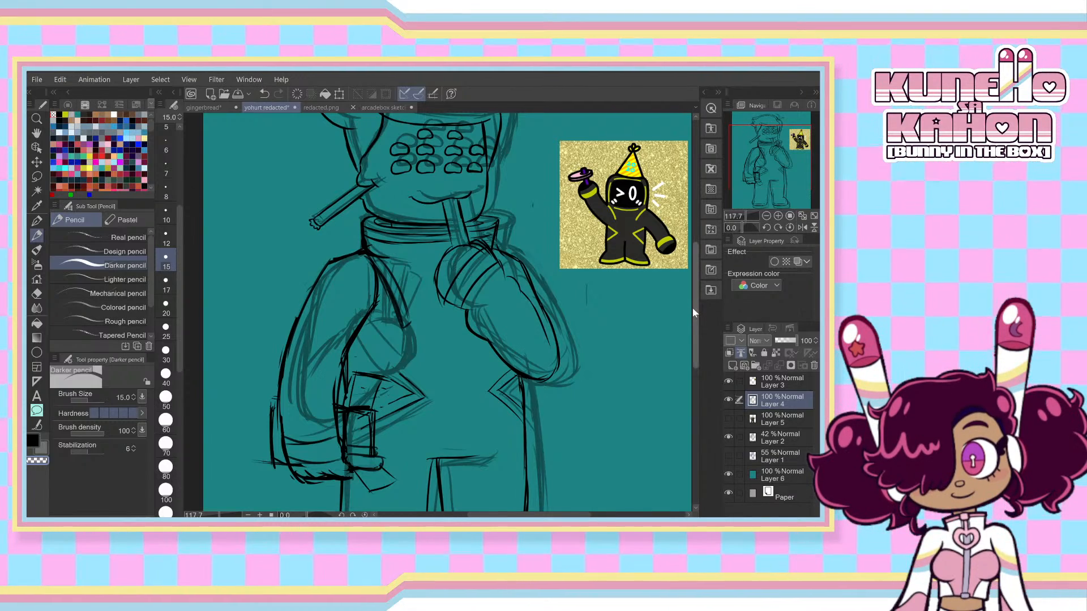
# - Ink the fingers of the lowered hand around the held object and the torso edge beside the arm with the G-pen
pyautogui.scroll(3, 691, 306)
pyautogui.scroll(-2, 664, 255)
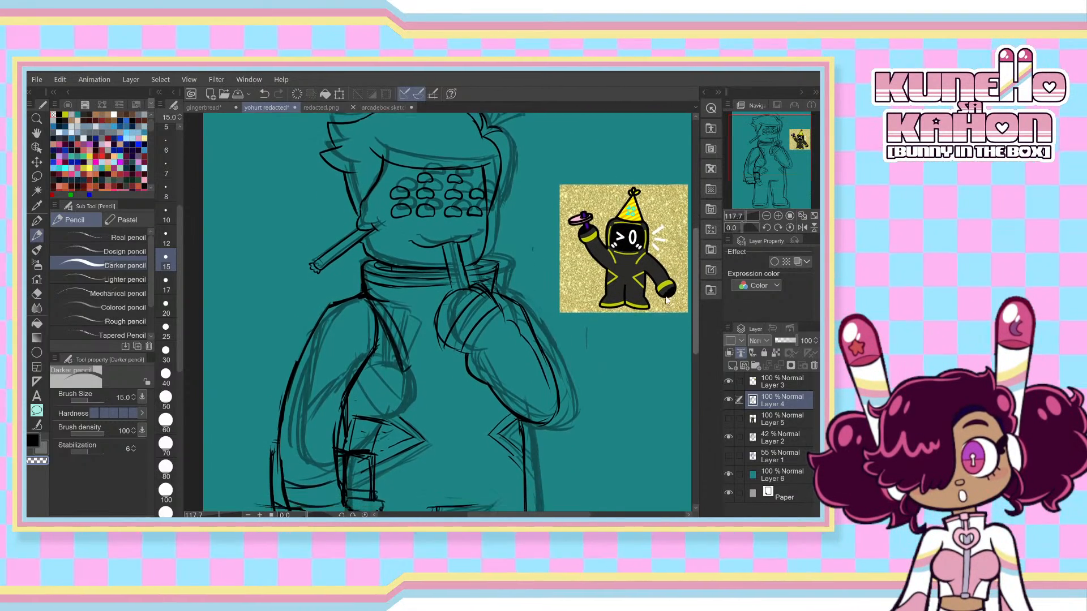
pyautogui.scroll(3, 664, 254)
pyautogui.scroll(-3, 674, 283)
pyautogui.scroll(-3, 679, 300)
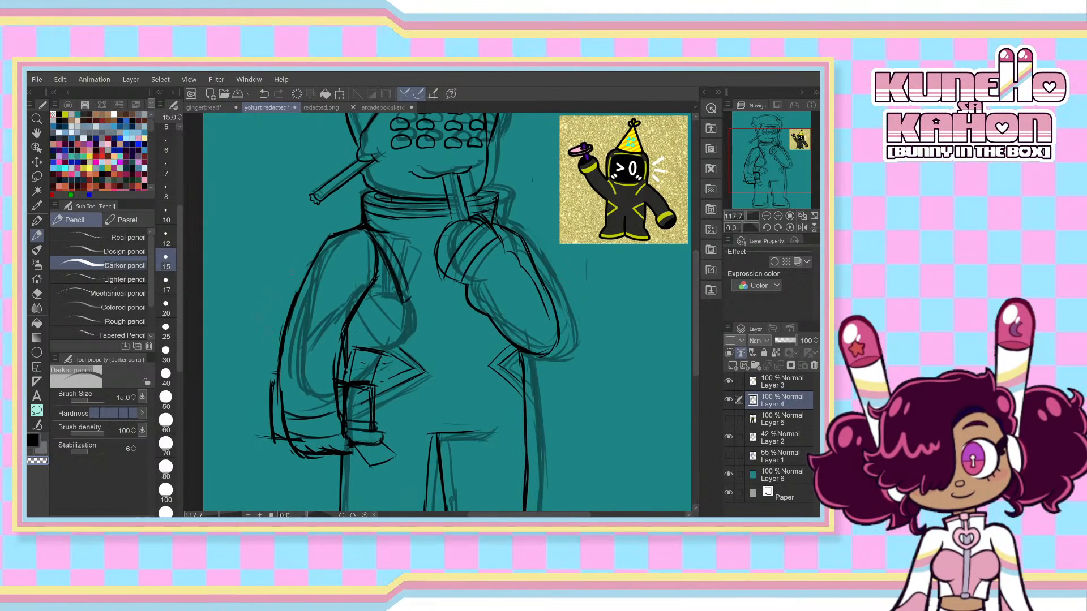
pyautogui.press('p')
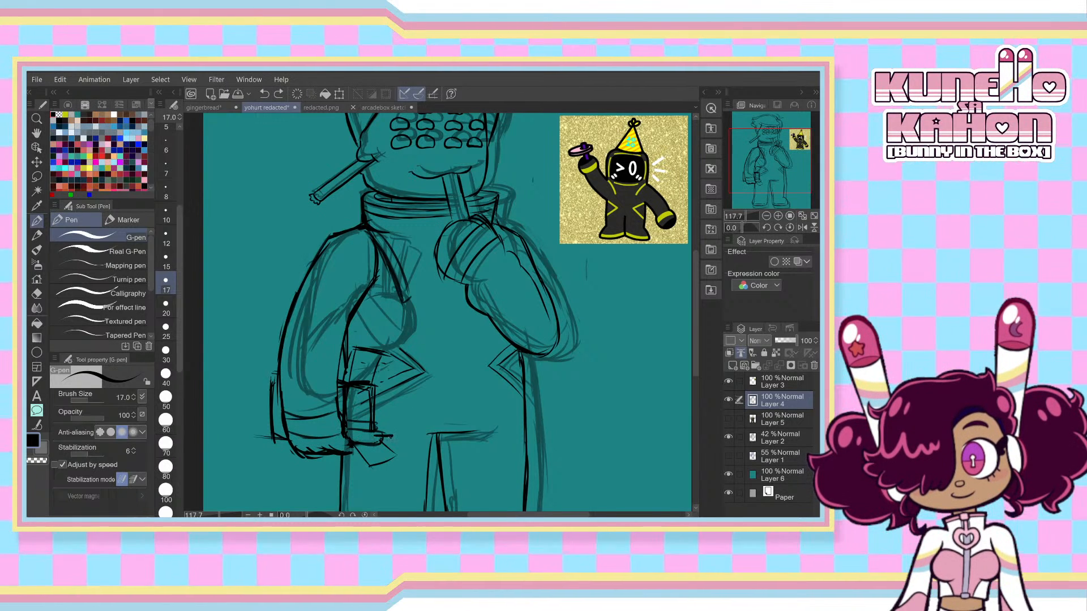
pyautogui.moveTo(377, 435); pyautogui.dragTo(389, 435)
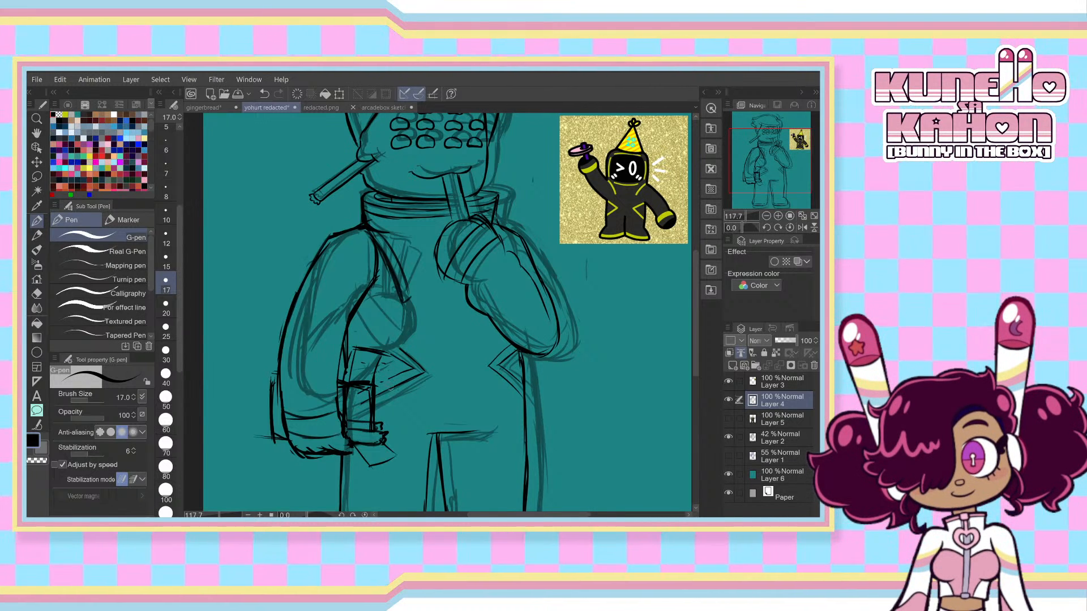
pyautogui.hotkey('ctrl', 'z')
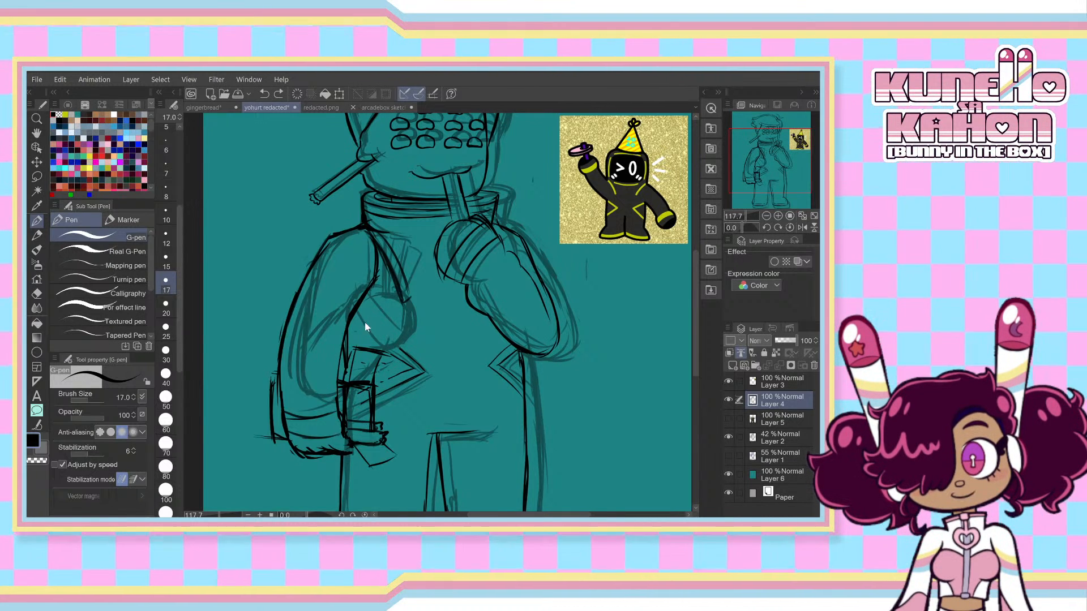
pyautogui.moveTo(363, 294); pyautogui.dragTo(355, 346)
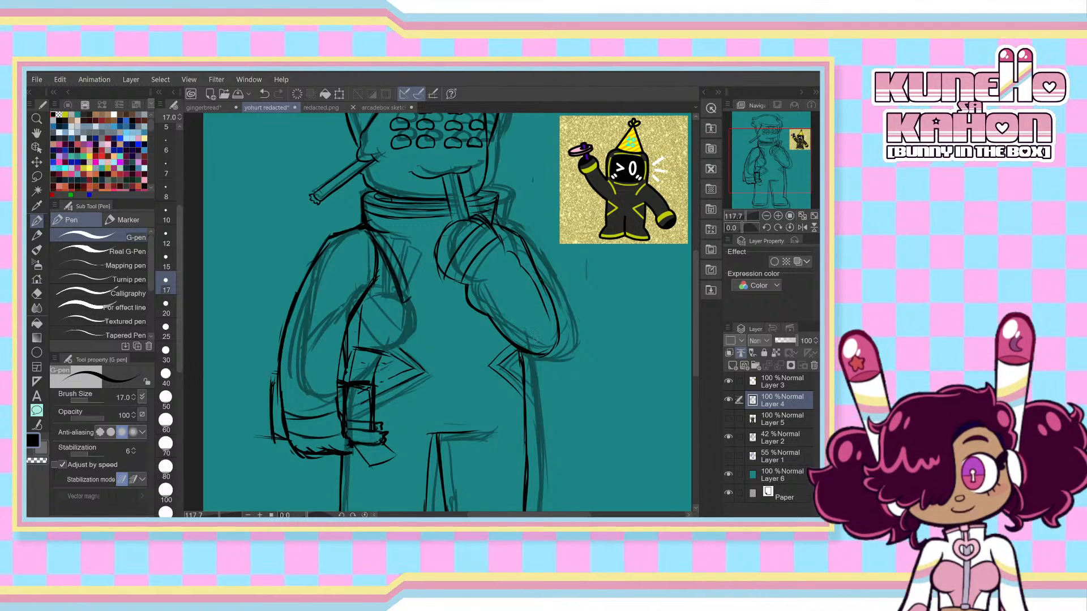
# - Lower the opacity of Layer 2 to 6% and make Layer 4 the active layer again
pyautogui.click(764, 439)
pyautogui.moveTo(784, 340); pyautogui.dragTo(775, 342)
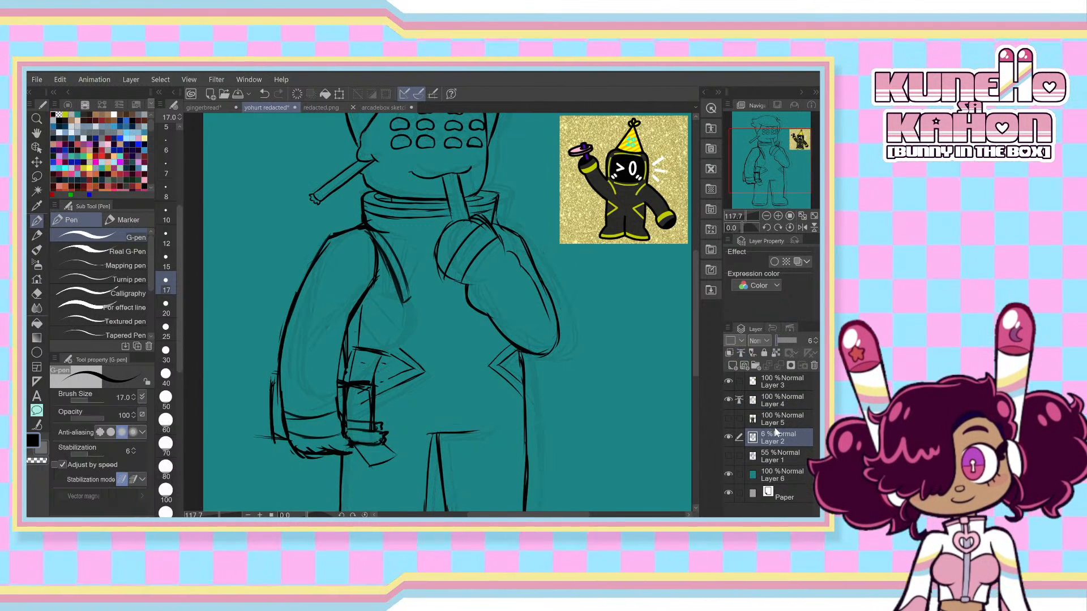
pyautogui.click(782, 401)
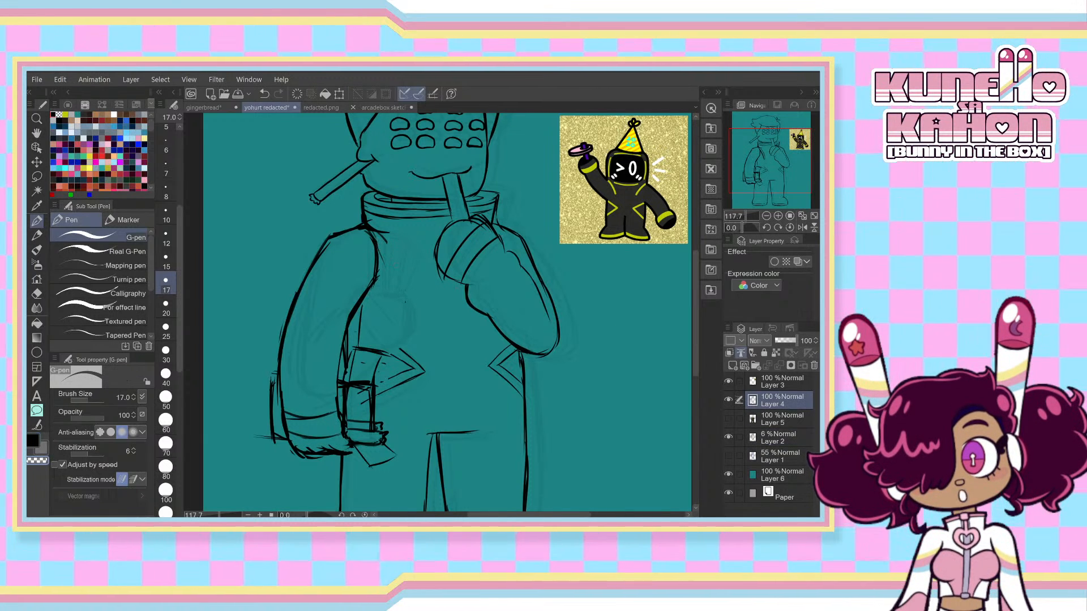
# - Try to draw the jacket's front opening line running from the collar down the chest
pyautogui.moveTo(372, 236); pyautogui.dragTo(396, 289)
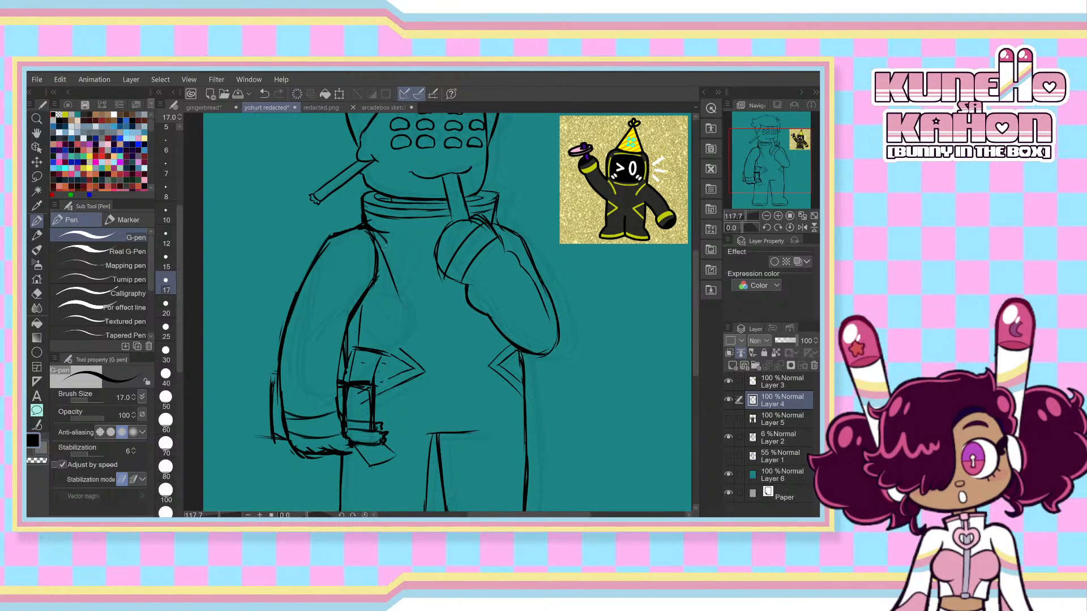
pyautogui.hotkey('ctrl', 'z')
pyautogui.moveTo(375, 238)
pyautogui.mouseDown()
pyautogui.moveTo(404, 296)
pyautogui.moveTo(415, 290)
pyautogui.mouseUp()
pyautogui.hotkey('ctrl', 'z')
pyautogui.hotkey('ctrl', 'z')
pyautogui.hotkey('ctrl', 'z')
pyautogui.moveTo(381, 232)
pyautogui.mouseDown()
pyautogui.moveTo(412, 297)
pyautogui.moveTo(404, 303)
pyautogui.moveTo(386, 252)
pyautogui.mouseUp()
pyautogui.hotkey('ctrl', 'z')
pyautogui.hotkey('ctrl', 'z')
pyautogui.hotkey('ctrl', 'z')
pyautogui.press('x')
pyautogui.hotkey('ctrl', 'z')
pyautogui.moveTo(407, 298); pyautogui.dragTo(386, 255)
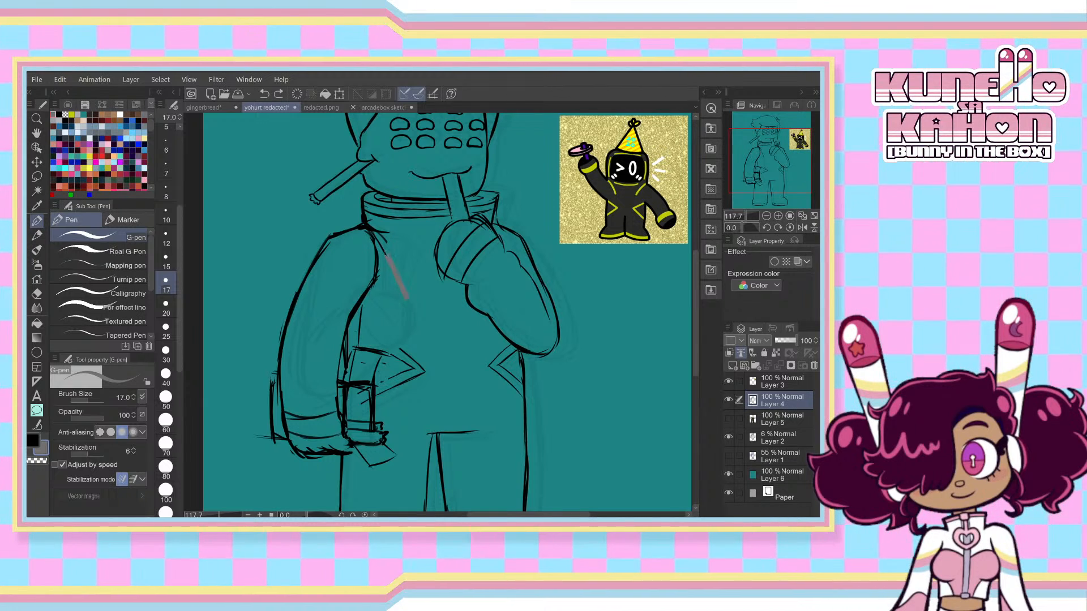
pyautogui.hotkey('ctrl', 'z')
pyautogui.press('x')
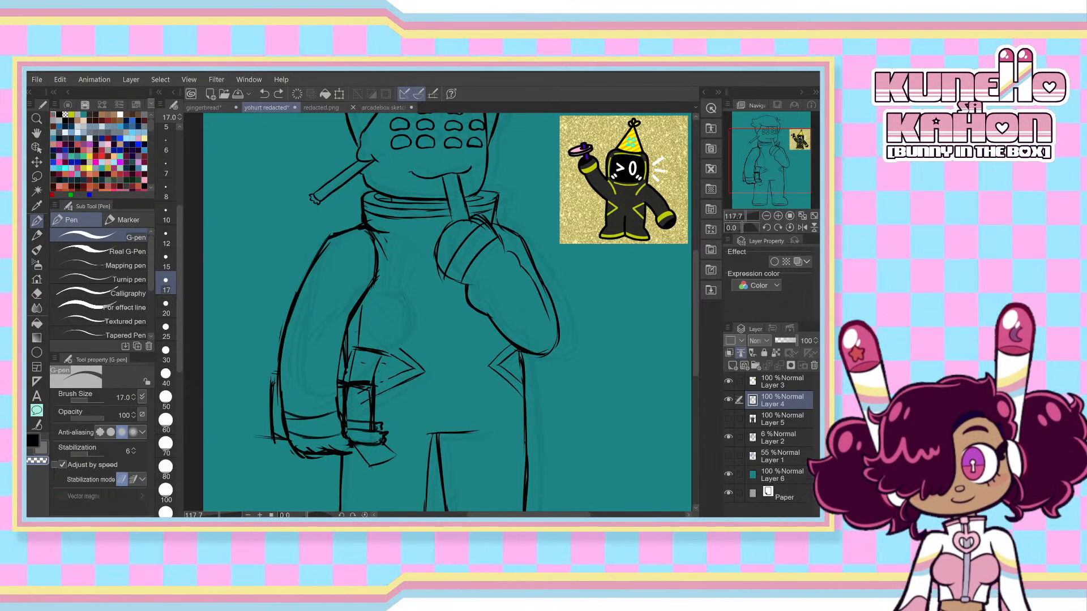
pyautogui.press('x')
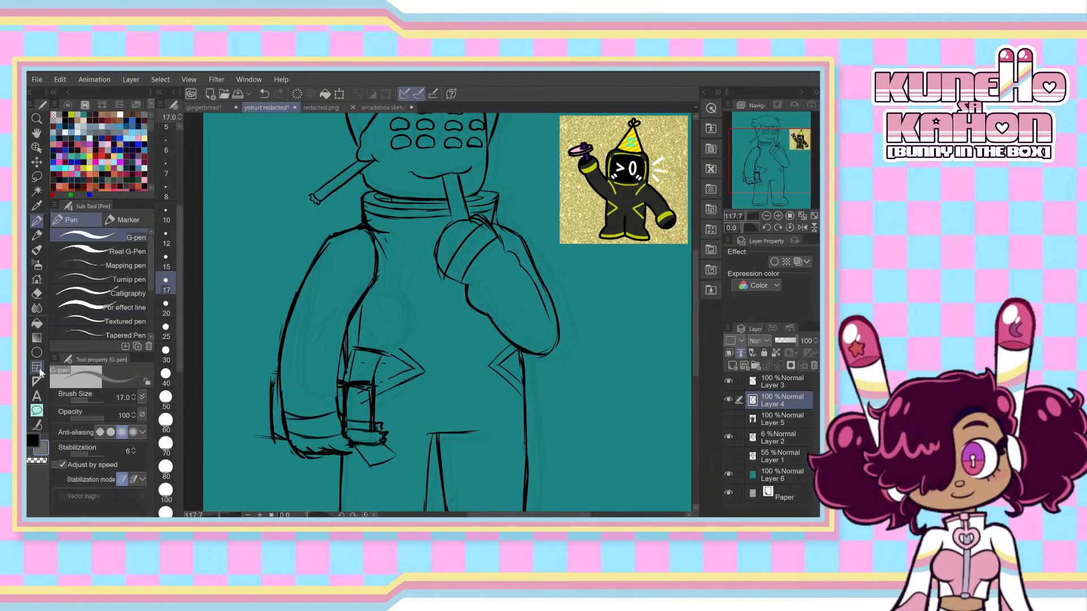
pyautogui.click(37, 295)
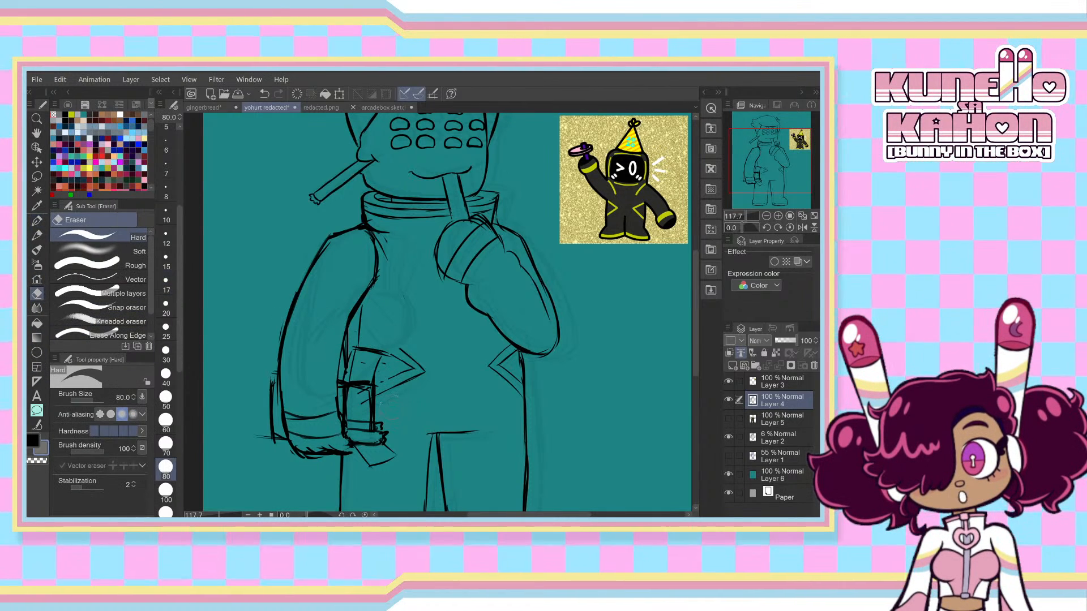
pyautogui.moveTo(696, 337)
pyautogui.mouseDown()
pyautogui.moveTo(688, 388)
pyautogui.moveTo(698, 274)
pyautogui.moveTo(685, 347)
pyautogui.moveTo(680, 324)
pyautogui.mouseUp()
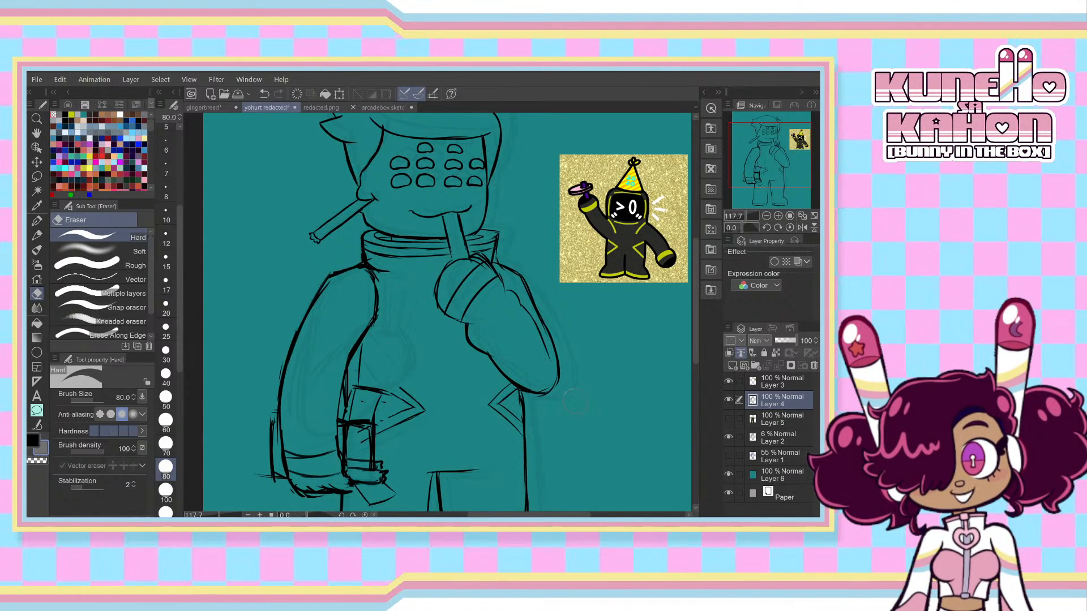
pyautogui.moveTo(696, 305)
pyautogui.mouseDown()
pyautogui.moveTo(690, 334)
pyautogui.moveTo(686, 317)
pyautogui.mouseUp()
# - Create a new illustration canvas and choose the Darker pencil for sketching on it
pyautogui.hotkey('ctrl', 'n')
pyautogui.press('Return')
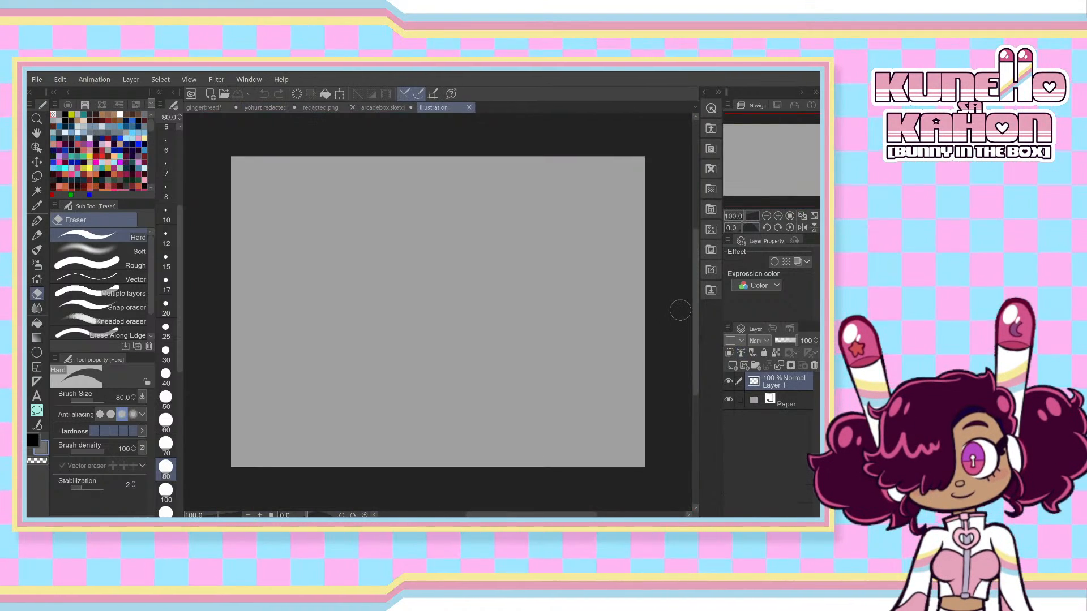
pyautogui.click(36, 236)
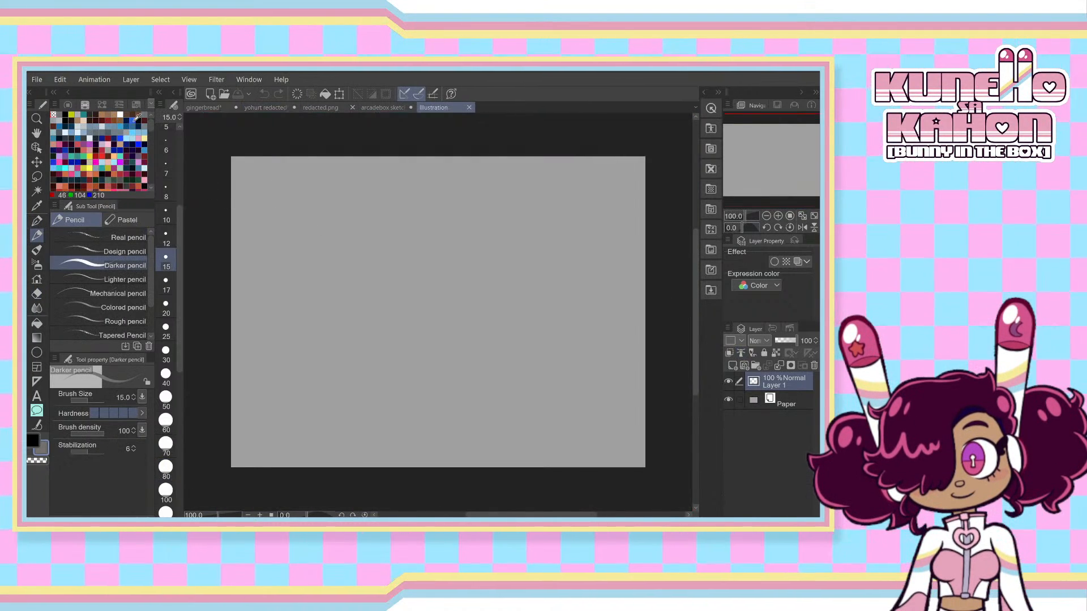
# - Try several blue pencil colours with test strokes, choose a dark navy, and clear the test marks
pyautogui.click(126, 120)
pyautogui.moveTo(494, 226); pyautogui.dragTo(548, 315)
pyautogui.hotkey('ctrl', 'z')
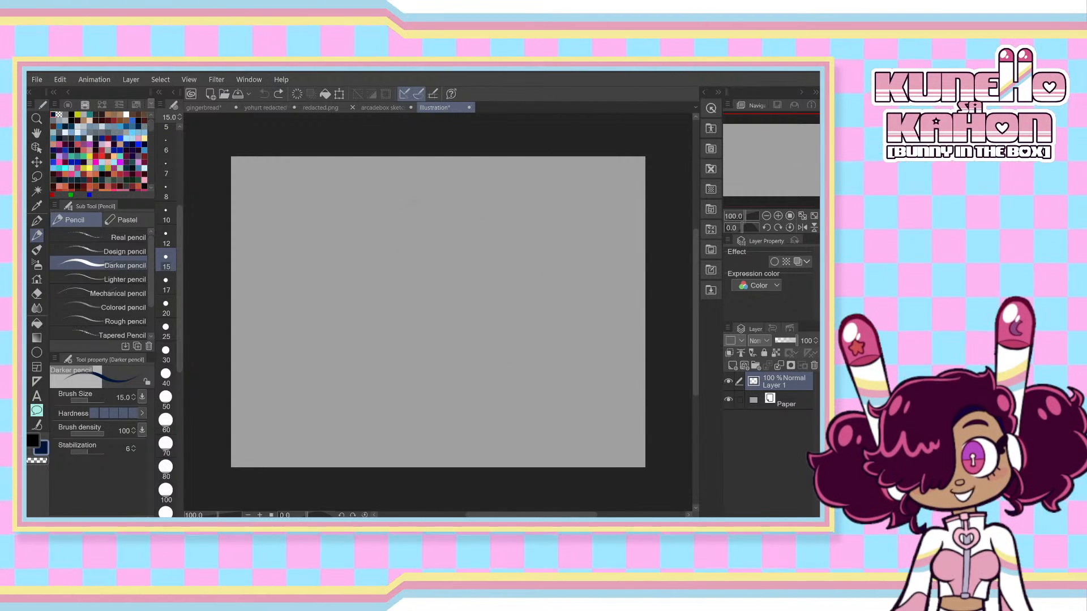
pyautogui.click(140, 120)
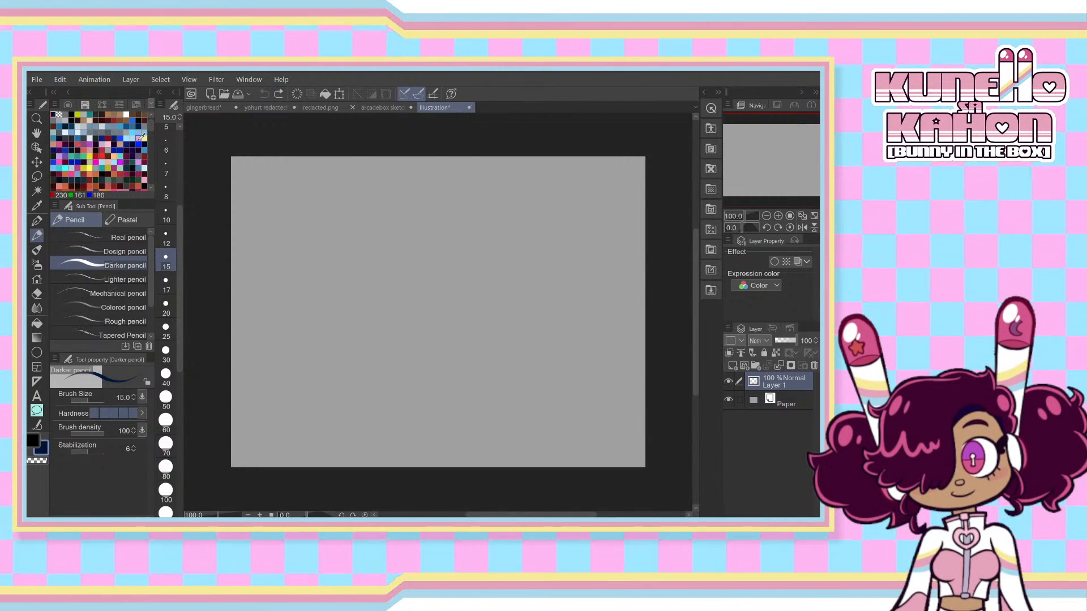
pyautogui.moveTo(450, 195)
pyautogui.mouseDown()
pyautogui.moveTo(396, 310)
pyautogui.moveTo(521, 339)
pyautogui.mouseUp()
pyautogui.hotkey('ctrl', 'z')
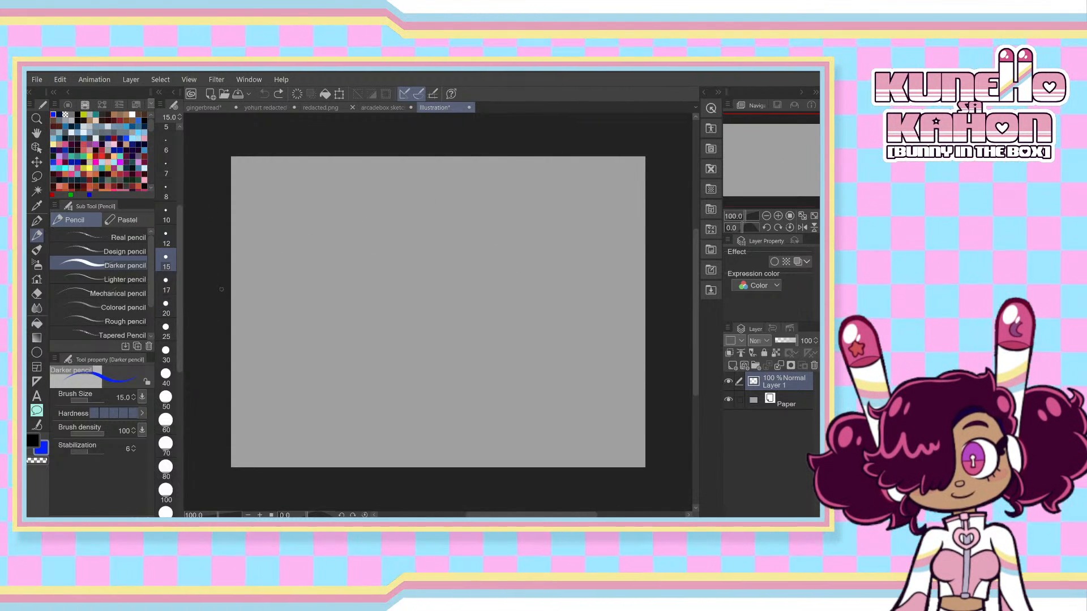
pyautogui.click(138, 144)
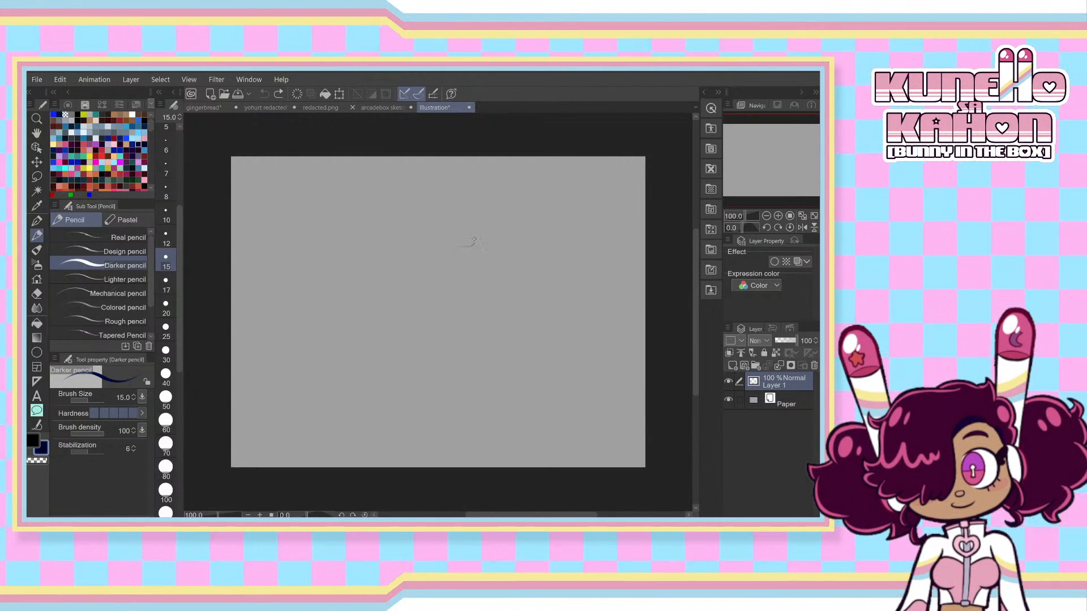
pyautogui.moveTo(474, 242); pyautogui.dragTo(464, 226)
pyautogui.hotkey('ctrl', 'z')
pyautogui.hotkey('ctrl', 'z')
# - Sketch a rounded-square head outline in the upper middle of the canvas, redoing strokes until the shape closes
pyautogui.moveTo(413, 187)
pyautogui.mouseDown()
pyautogui.moveTo(396, 340)
pyautogui.moveTo(428, 321)
pyautogui.mouseUp()
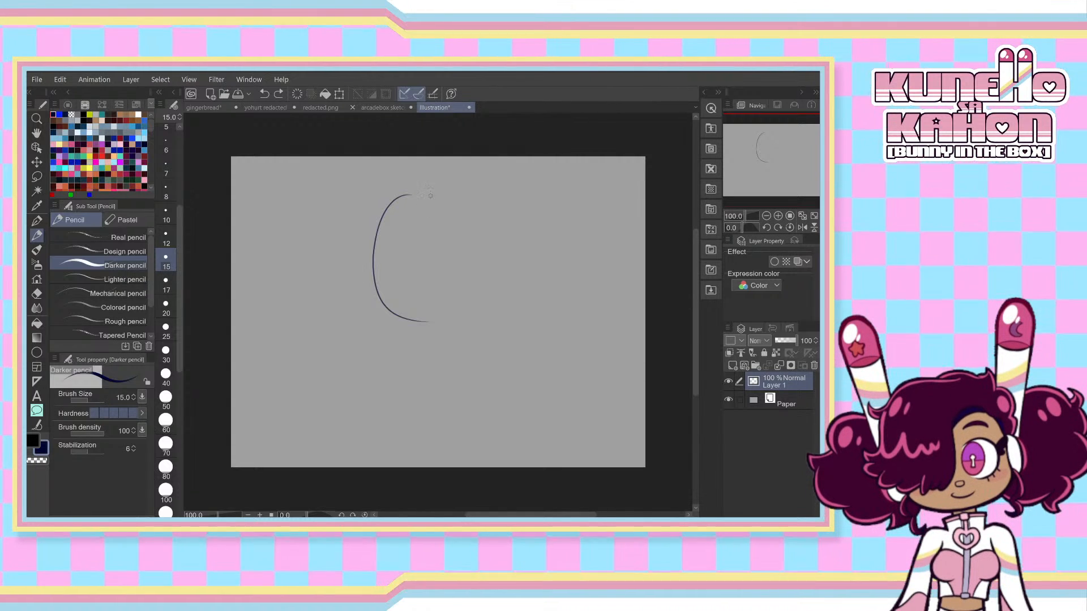
pyautogui.moveTo(386, 239); pyautogui.dragTo(411, 332)
pyautogui.hotkey('ctrl', 'z')
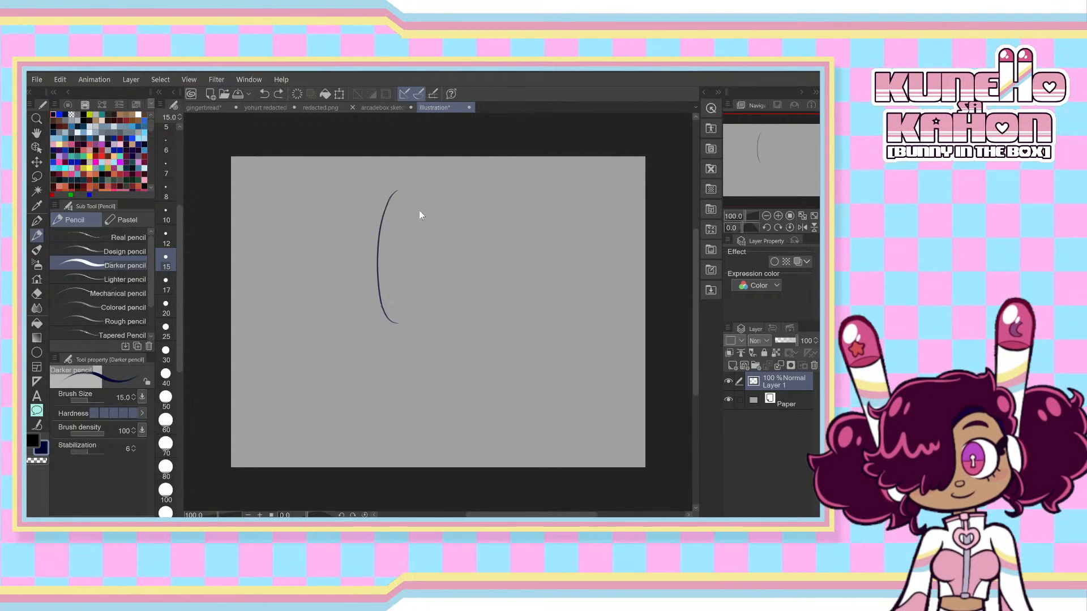
pyautogui.moveTo(400, 193); pyautogui.dragTo(416, 335)
pyautogui.moveTo(386, 211)
pyautogui.mouseDown()
pyautogui.moveTo(405, 198)
pyautogui.moveTo(509, 291)
pyautogui.mouseUp()
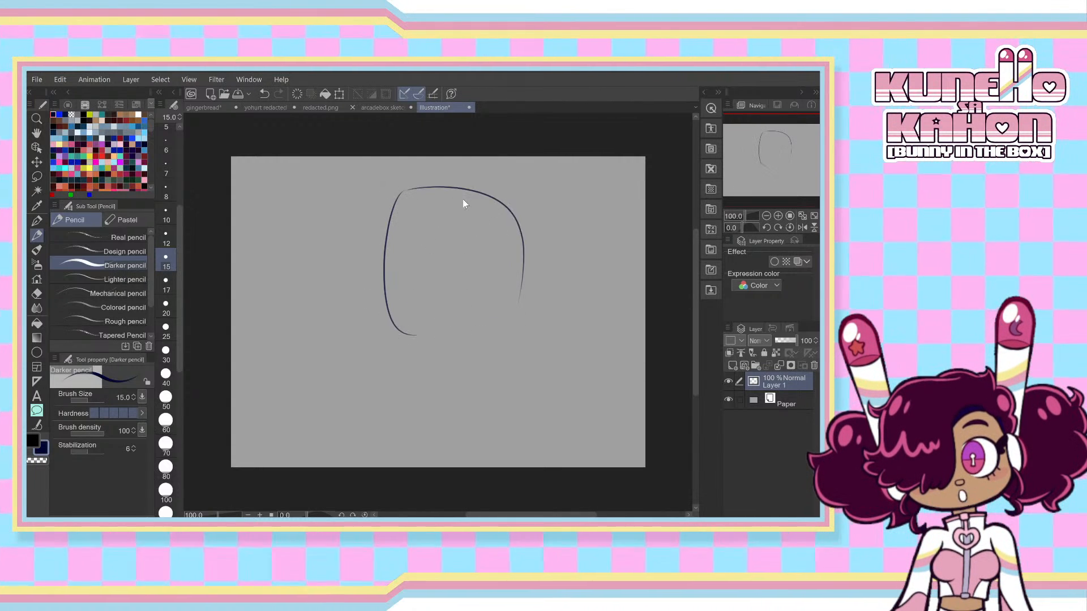
pyautogui.hotkey('ctrl', 'z')
pyautogui.moveTo(396, 192)
pyautogui.mouseDown()
pyautogui.moveTo(499, 203)
pyautogui.moveTo(503, 270)
pyautogui.mouseUp()
pyautogui.hotkey('ctrl', 'z')
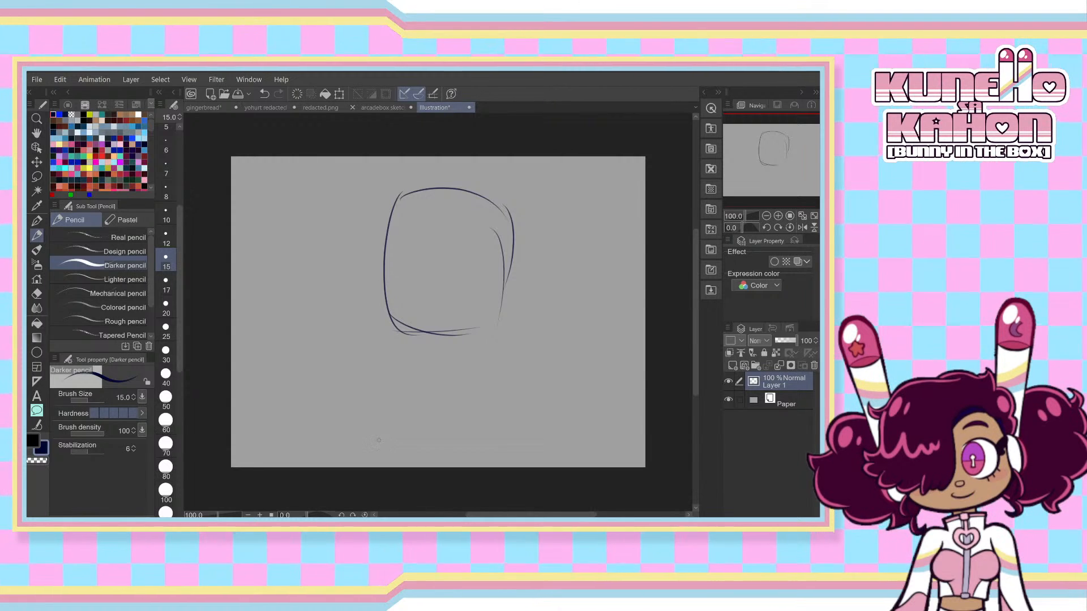
pyautogui.hotkey('ctrl', 'z')
pyautogui.hotkey('ctrl', 'z')
pyautogui.moveTo(499, 207); pyautogui.dragTo(511, 317)
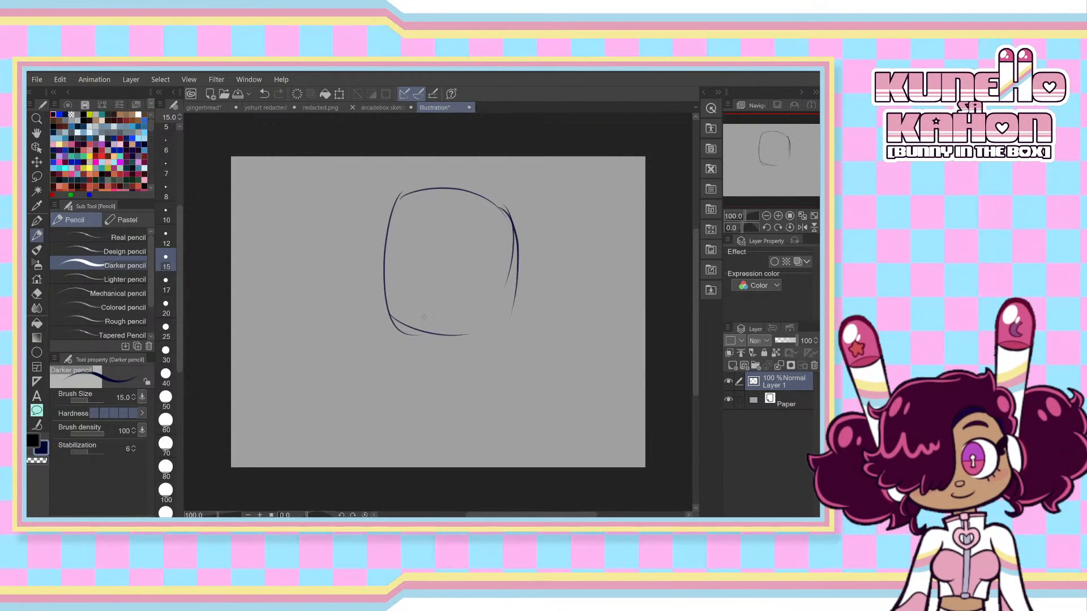
pyautogui.moveTo(418, 326); pyautogui.dragTo(502, 320)
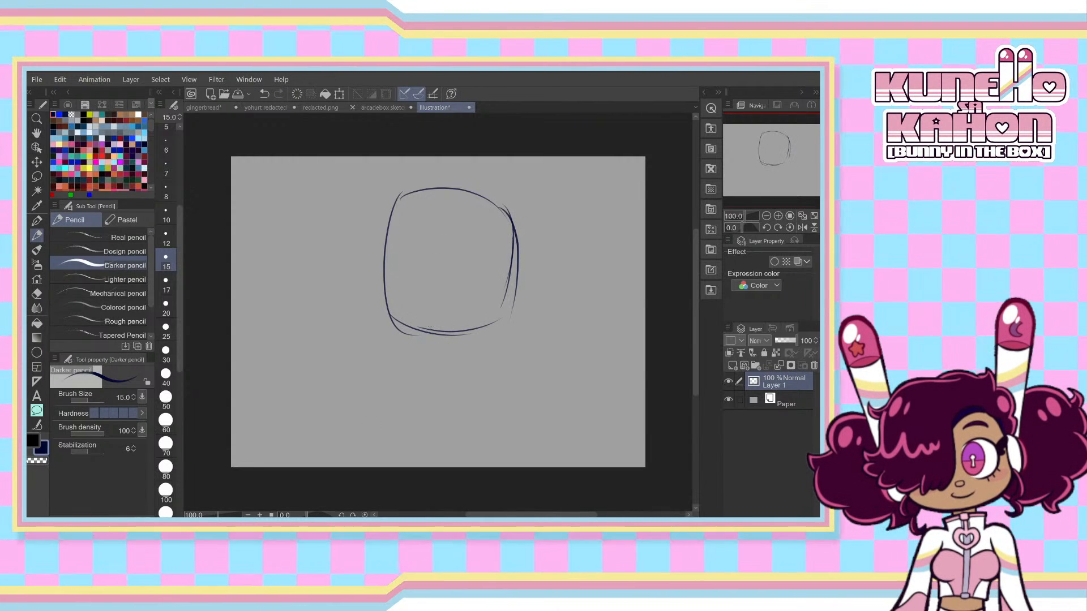
# - Add a vertical centre line and a curved horizontal guideline to the head, and reinforce its chin and side
pyautogui.moveTo(449, 190); pyautogui.dragTo(449, 317)
pyautogui.moveTo(386, 282); pyautogui.dragTo(508, 274)
pyautogui.hotkey('ctrl', 'z')
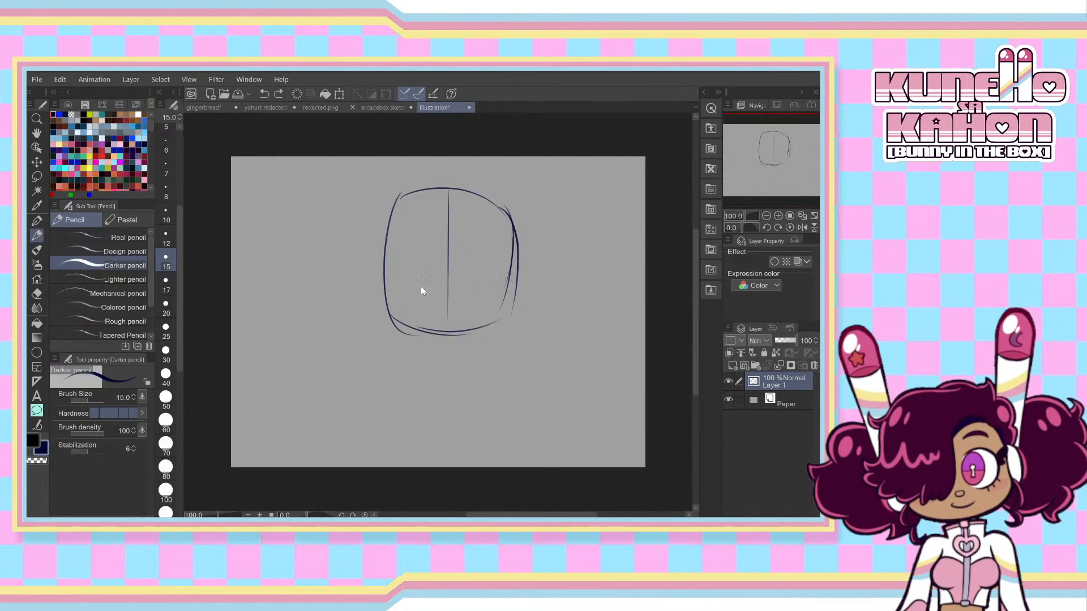
pyautogui.moveTo(387, 281); pyautogui.dragTo(533, 289)
pyautogui.moveTo(398, 321)
pyautogui.mouseDown()
pyautogui.moveTo(498, 334)
pyautogui.moveTo(517, 313)
pyautogui.mouseUp()
pyautogui.moveTo(514, 231); pyautogui.dragTo(498, 316)
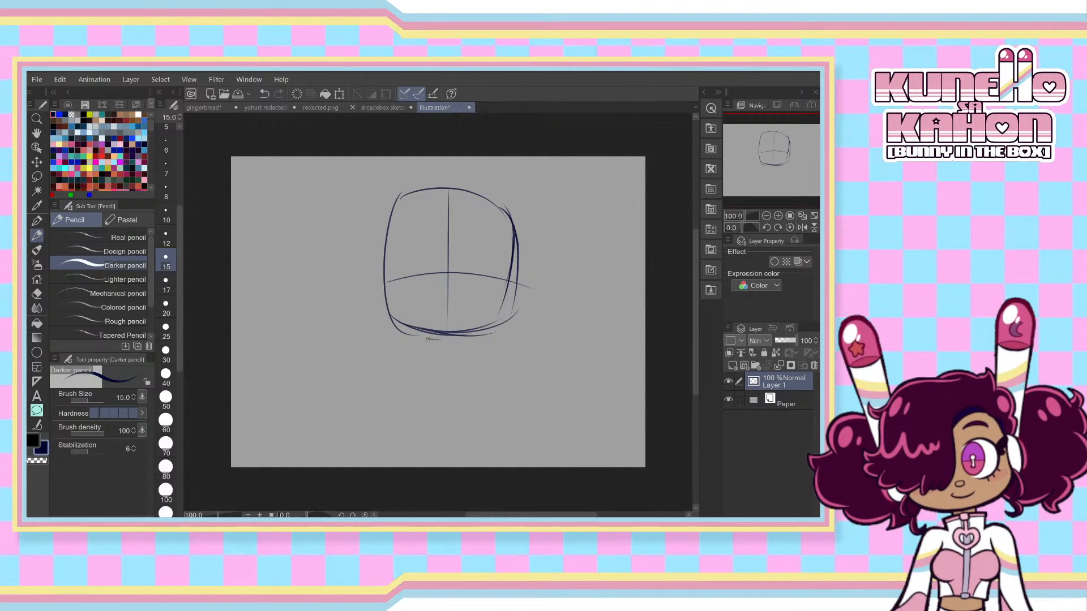
# - Sketch a short neck and a shoulder line under the head, checking the yohurt redacted drawing for reference
pyautogui.moveTo(429, 339)
pyautogui.mouseDown()
pyautogui.moveTo(469, 340)
pyautogui.moveTo(419, 343)
pyautogui.mouseUp()
pyautogui.hotkey('ctrl', 'z')
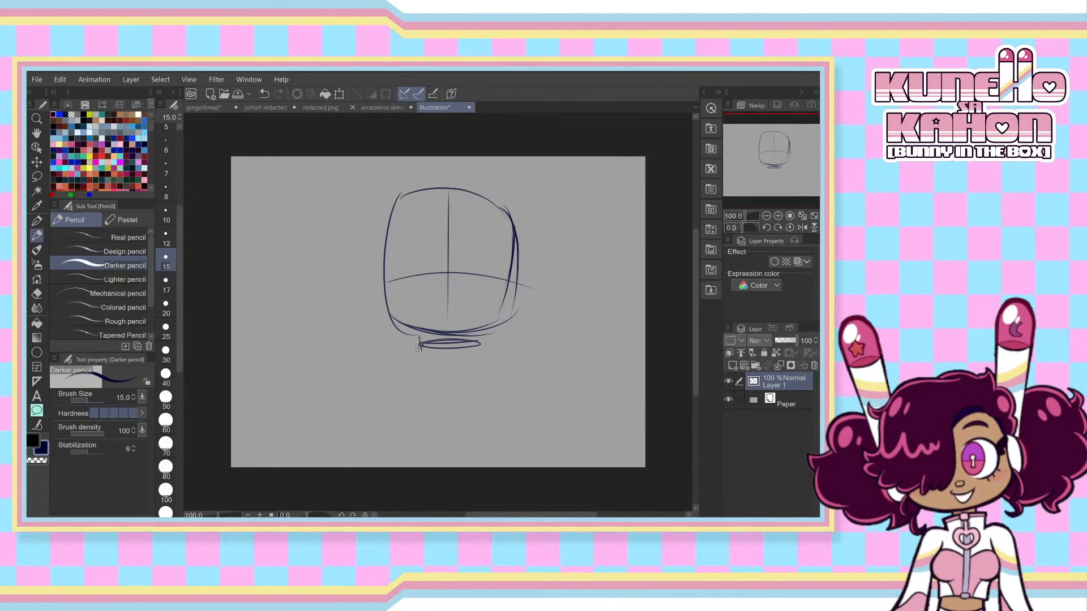
pyautogui.click(270, 107)
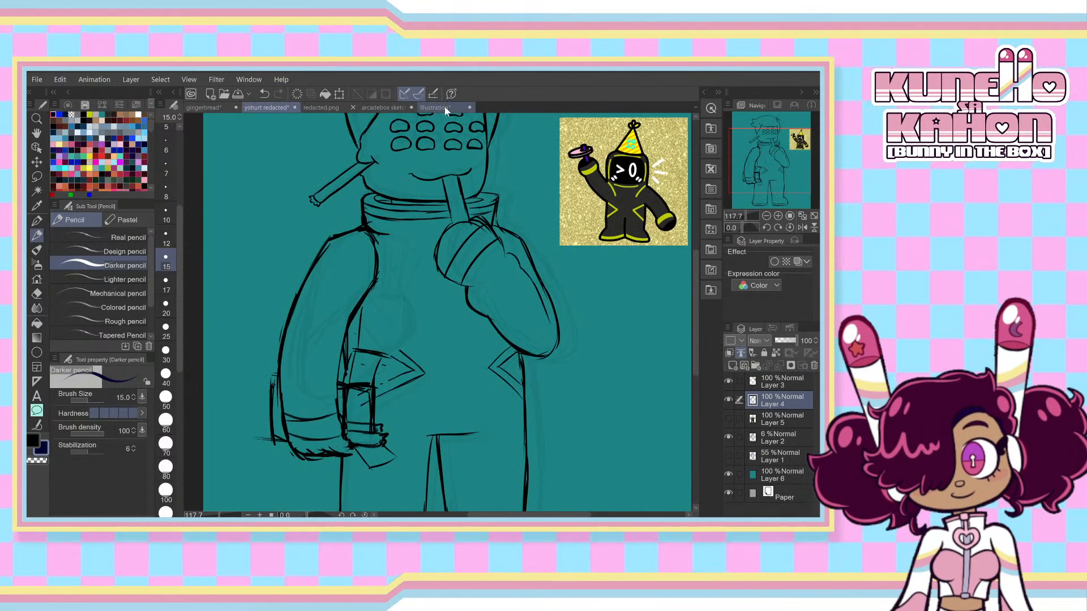
pyautogui.click(439, 107)
pyautogui.moveTo(370, 357); pyautogui.dragTo(488, 354)
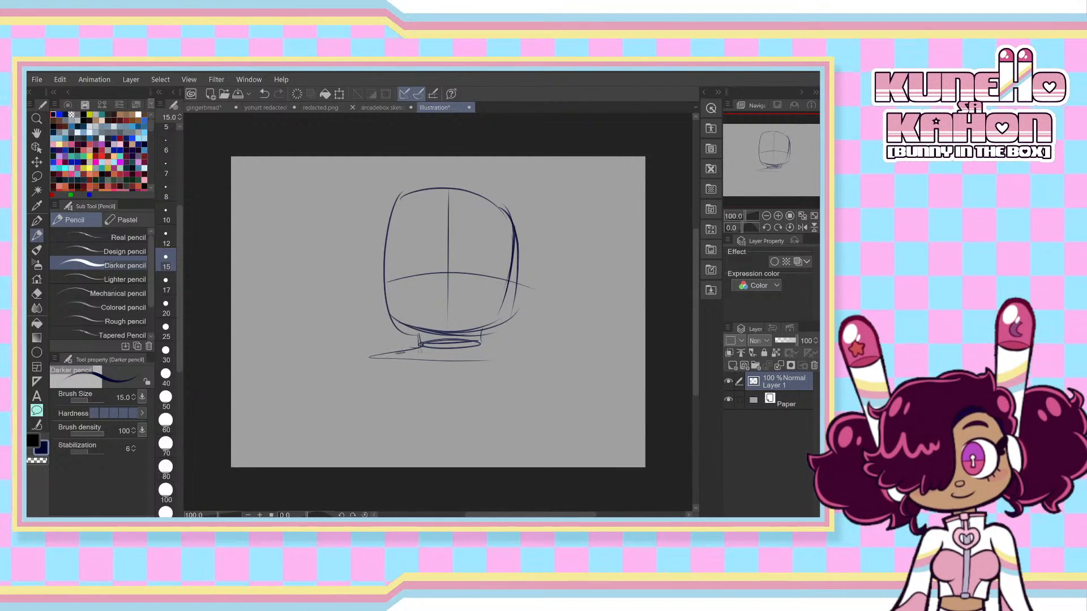
# - Scale the head and neck sketch to 84% and move it toward the upper edge of the canvas
pyautogui.hotkey('ctrl', 't')
pyautogui.moveTo(545, 187); pyautogui.dragTo(517, 214)
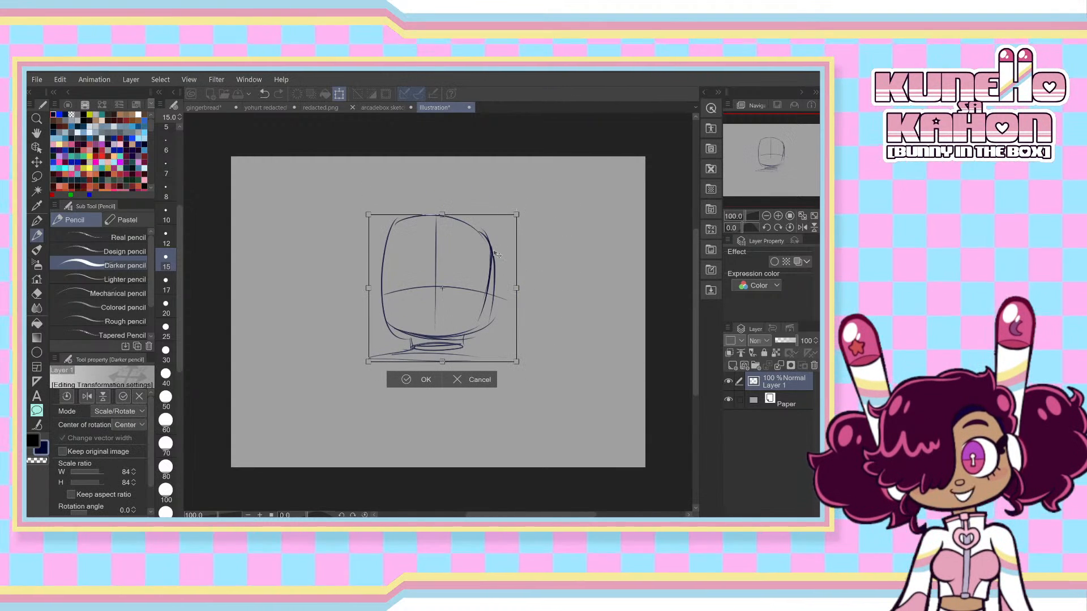
pyautogui.moveTo(474, 263); pyautogui.dragTo(461, 208)
pyautogui.press('Return')
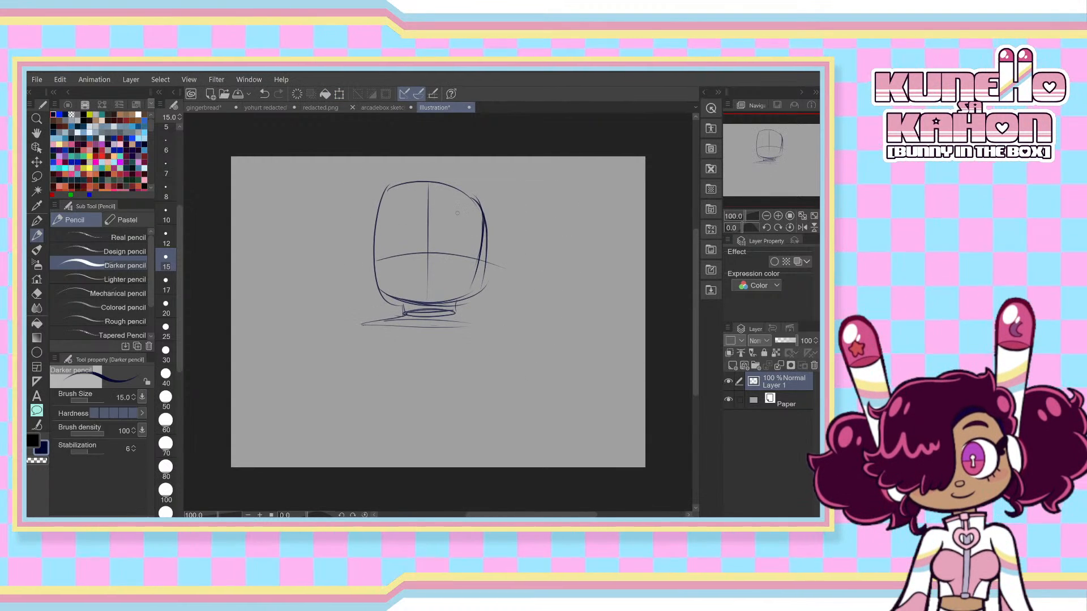
# - Sketch a rounded boxy torso below the neck and run a vertical centre line through it
pyautogui.moveTo(369, 326); pyautogui.dragTo(373, 406)
pyautogui.hotkey('ctrl', 'z')
pyautogui.moveTo(369, 326)
pyautogui.mouseDown()
pyautogui.moveTo(380, 407)
pyautogui.moveTo(466, 409)
pyautogui.mouseUp()
pyautogui.moveTo(467, 319); pyautogui.dragTo(491, 380)
pyautogui.moveTo(492, 334); pyautogui.dragTo(480, 403)
pyautogui.moveTo(398, 402); pyautogui.dragTo(464, 403)
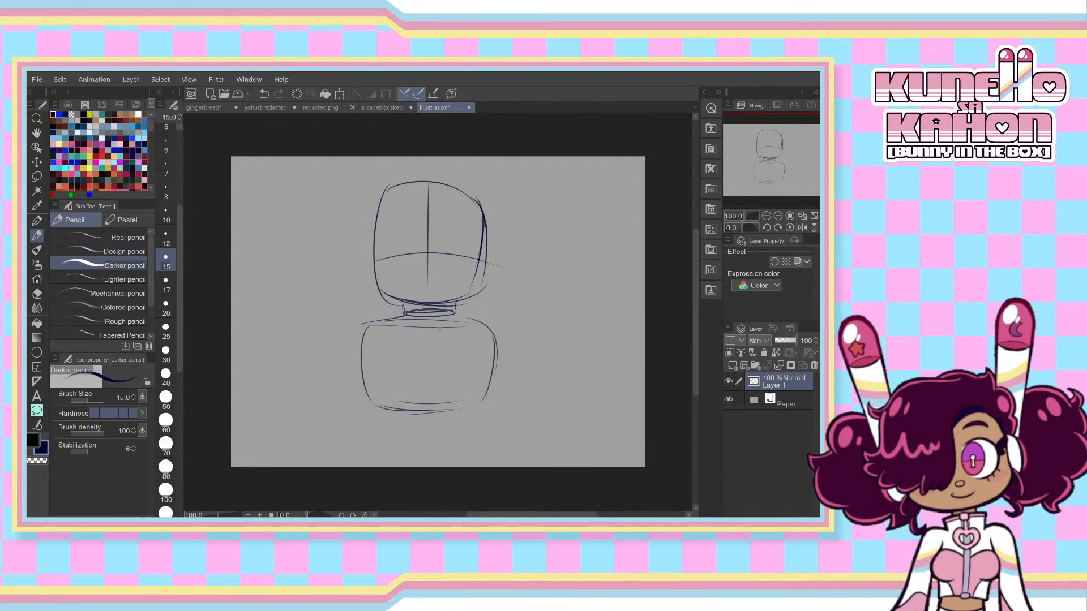
pyautogui.moveTo(428, 322); pyautogui.dragTo(429, 413)
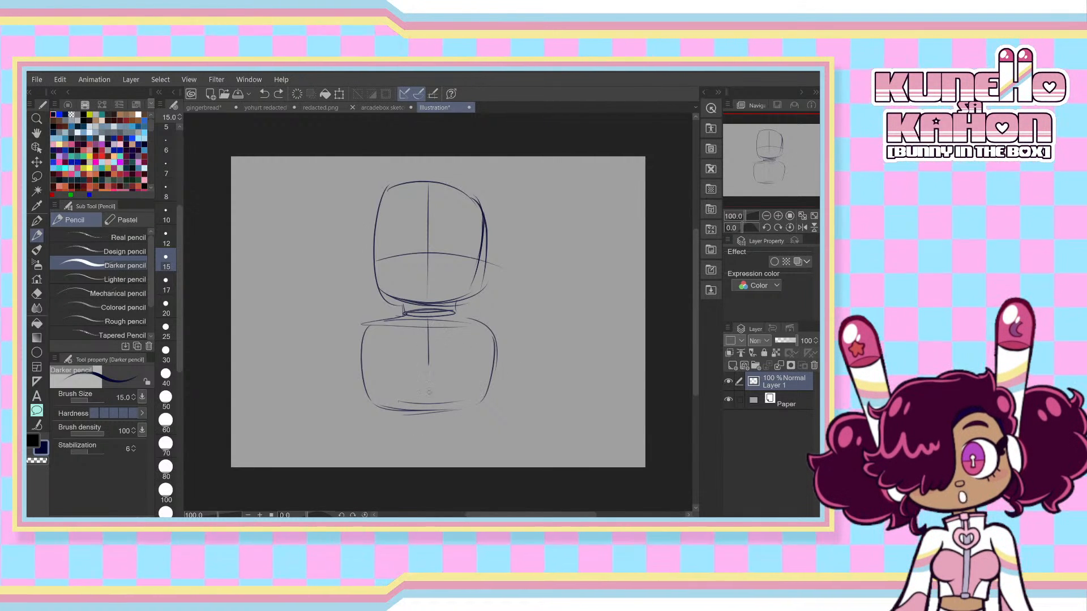
# - Add a curved horizontal guideline across the torso, slope the shoulders down from the neck, and start the waist sides below the chest
pyautogui.moveTo(362, 361); pyautogui.dragTo(505, 373)
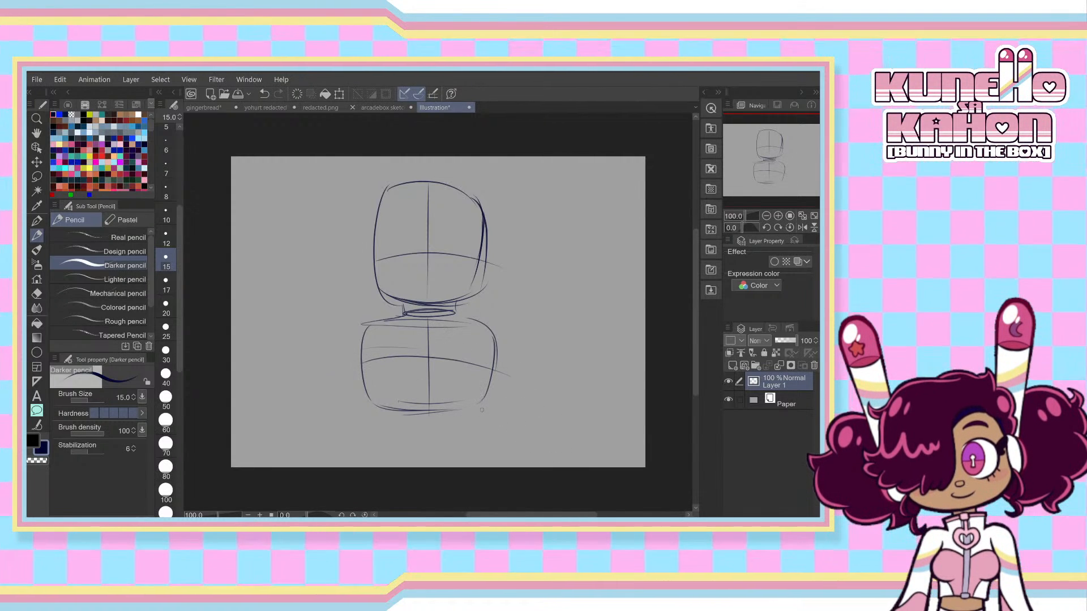
pyautogui.hotkey('ctrl', 'z')
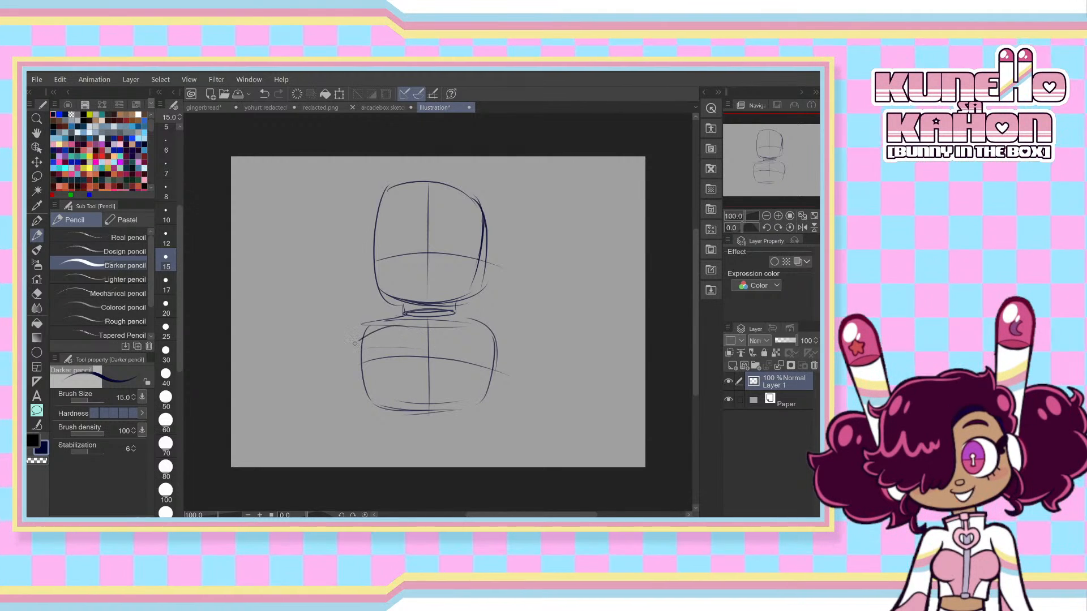
pyautogui.moveTo(368, 412); pyautogui.dragTo(452, 422)
pyautogui.moveTo(405, 315); pyautogui.dragTo(360, 347)
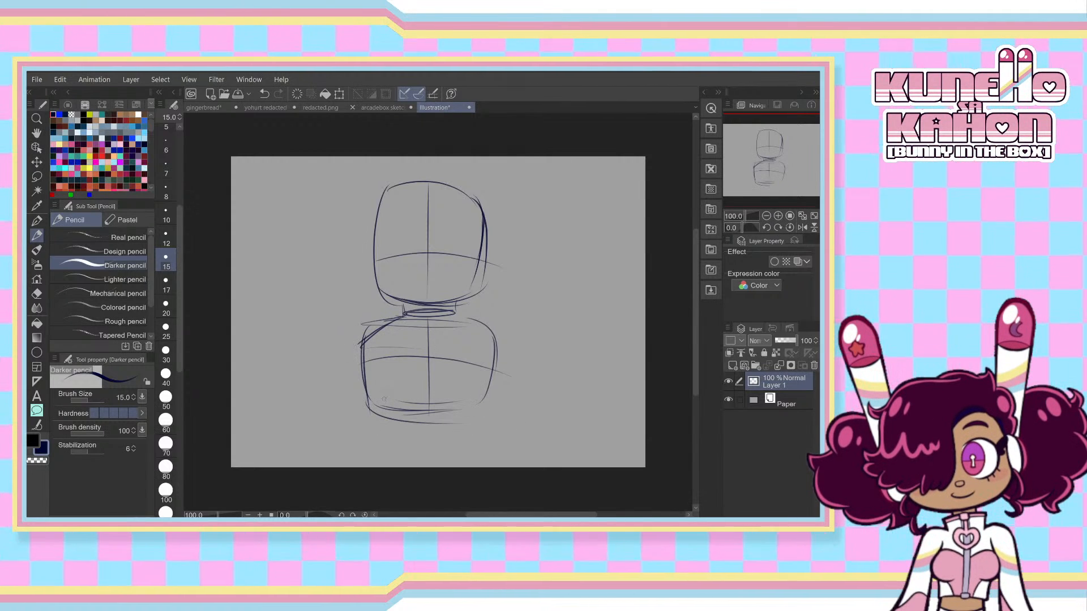
pyautogui.moveTo(456, 311); pyautogui.dragTo(494, 335)
pyautogui.moveTo(366, 363); pyautogui.dragTo(378, 450)
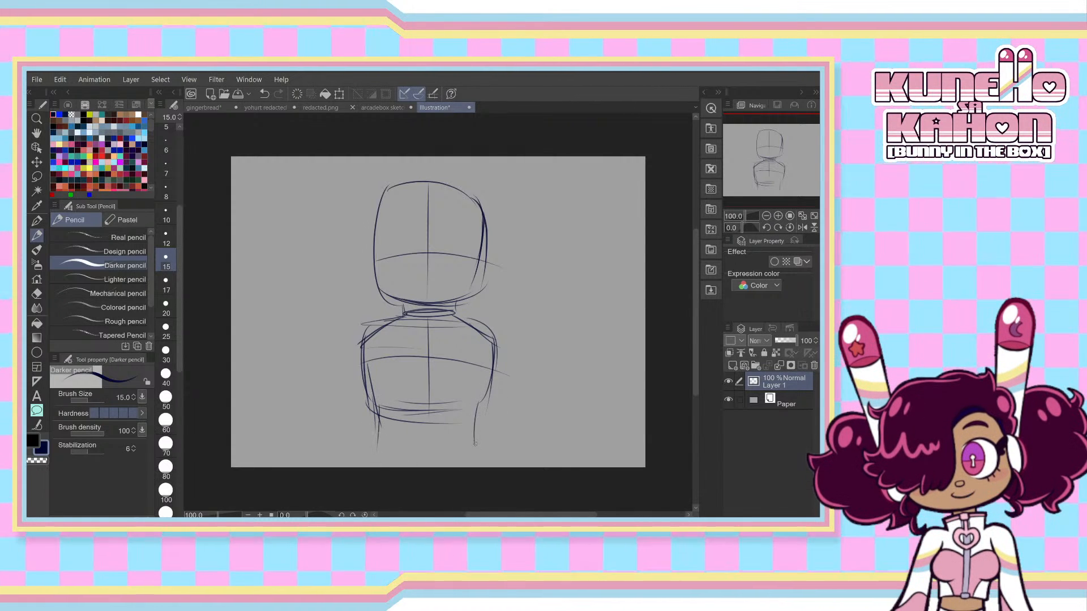
pyautogui.moveTo(474, 413); pyautogui.dragTo(482, 451)
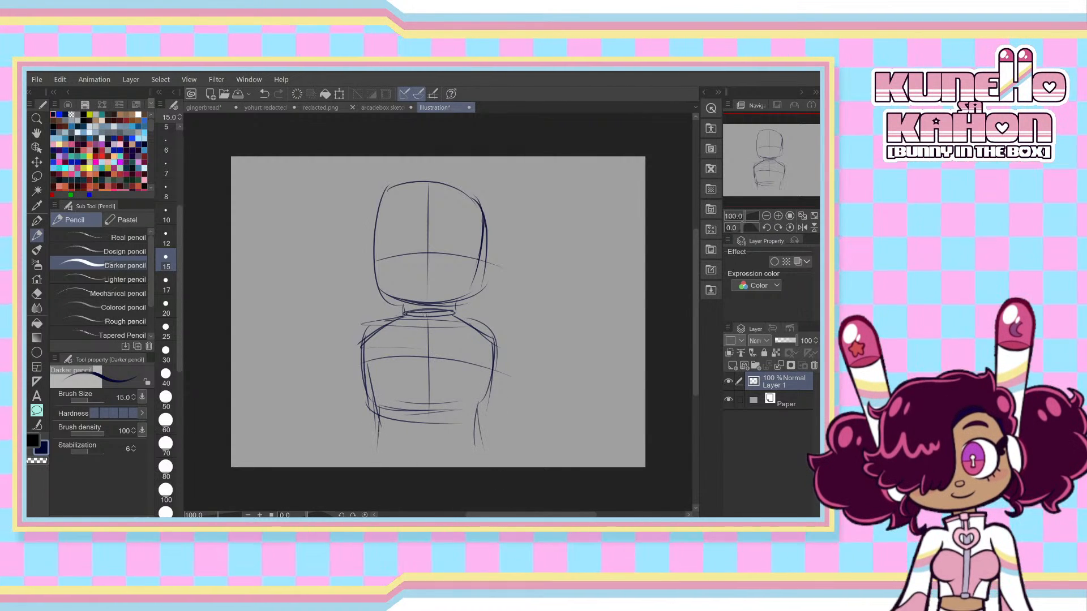
# - Extend the canvas downward by about half its height to make room below the torso
pyautogui.scroll(-1, 432, 353)
pyautogui.hotkey('ctrl', 't')
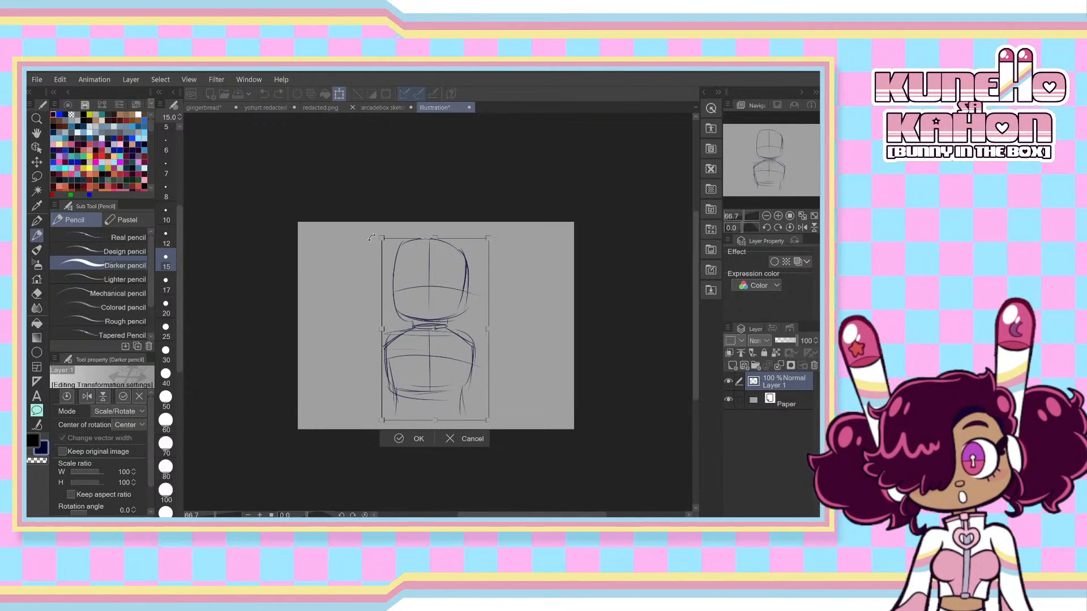
pyautogui.press('Return')
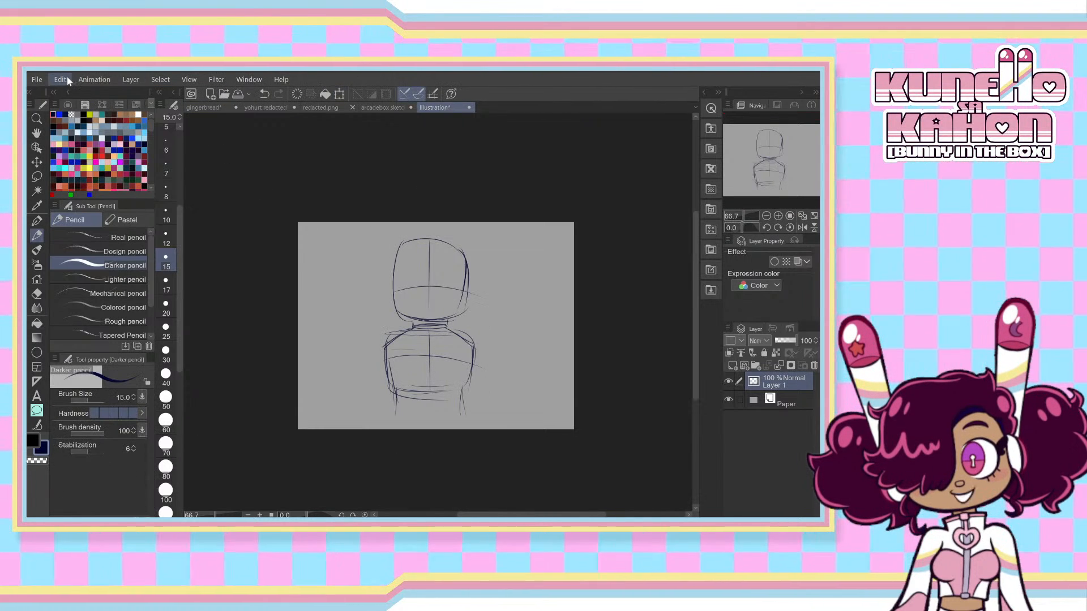
pyautogui.hotkey('ctrl', 'alt', 'c')
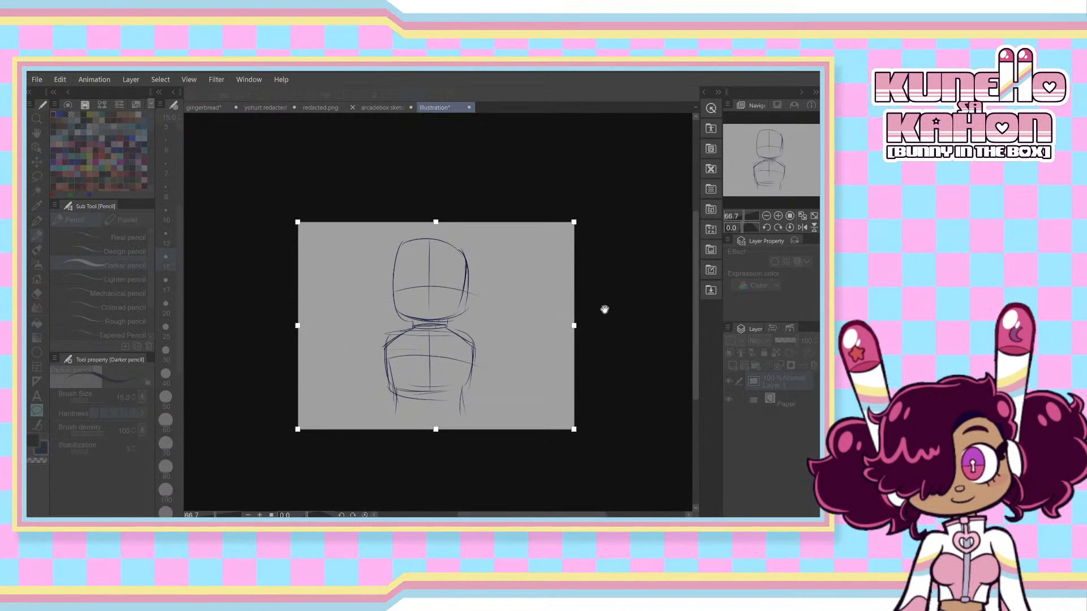
pyautogui.moveTo(696, 305); pyautogui.dragTo(667, 340)
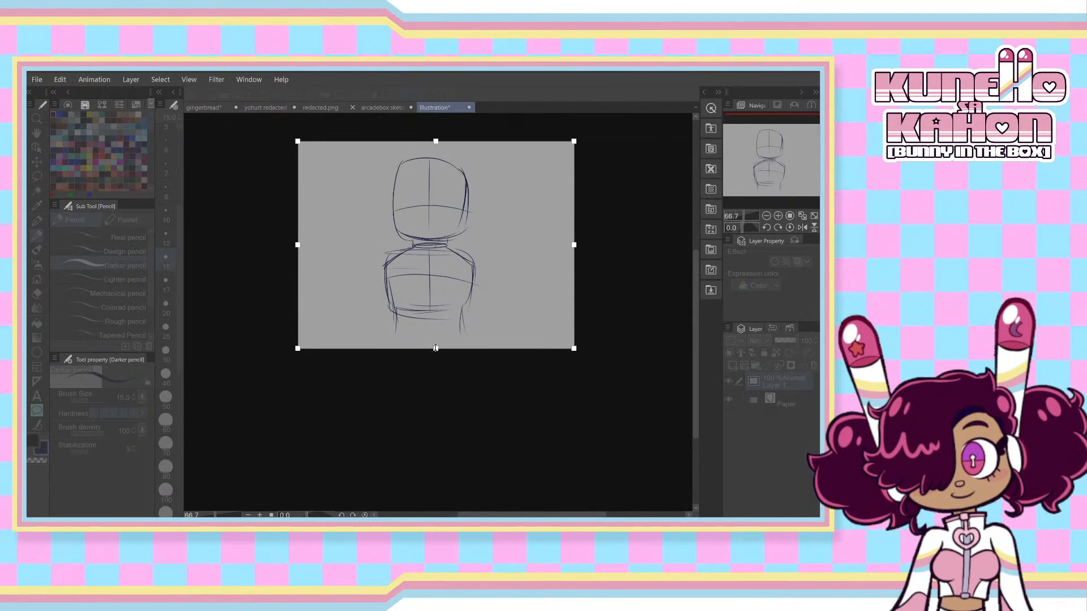
pyautogui.moveTo(436, 348); pyautogui.dragTo(436, 457)
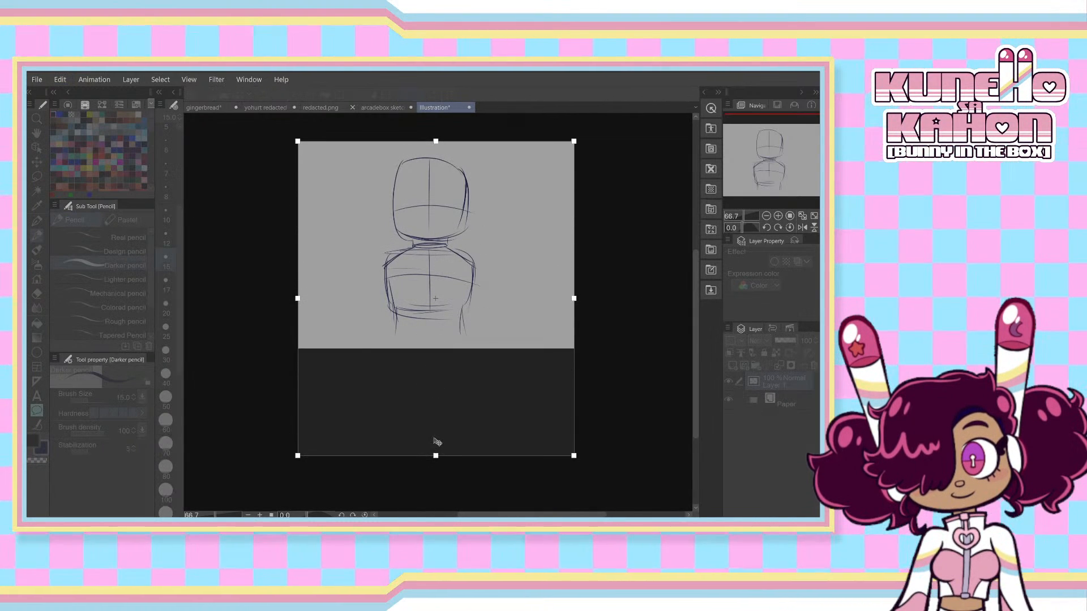
pyautogui.press('Return')
# - Draw a straight line across the shoulders and sketch the lower torso with slightly flared sides and a curved hem
pyautogui.scroll(5, 436, 334)
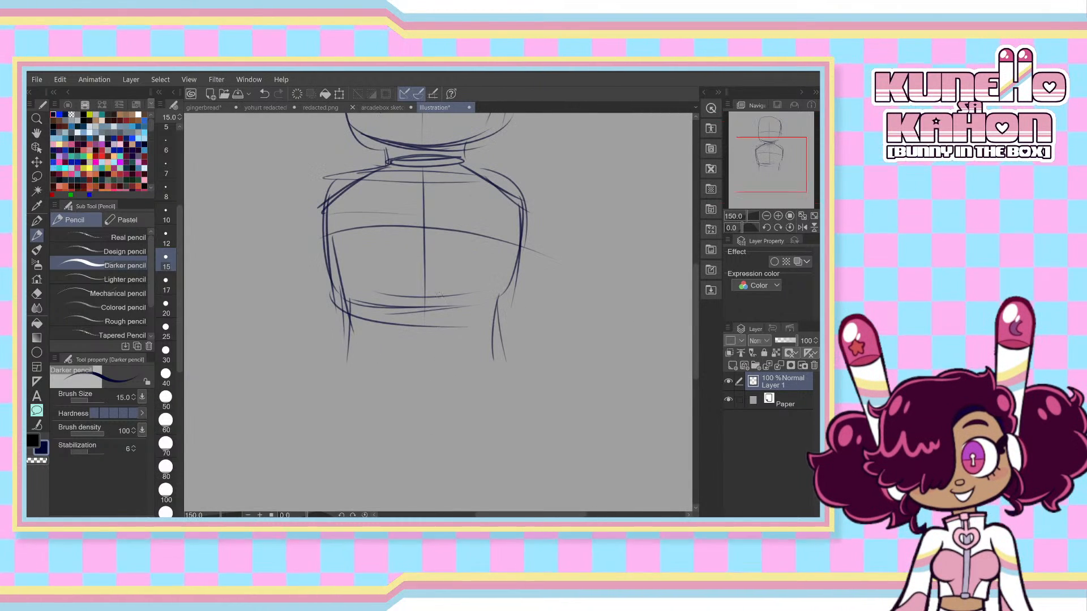
pyautogui.moveTo(327, 181); pyautogui.dragTo(519, 175)
pyautogui.hotkey('ctrl', 'z')
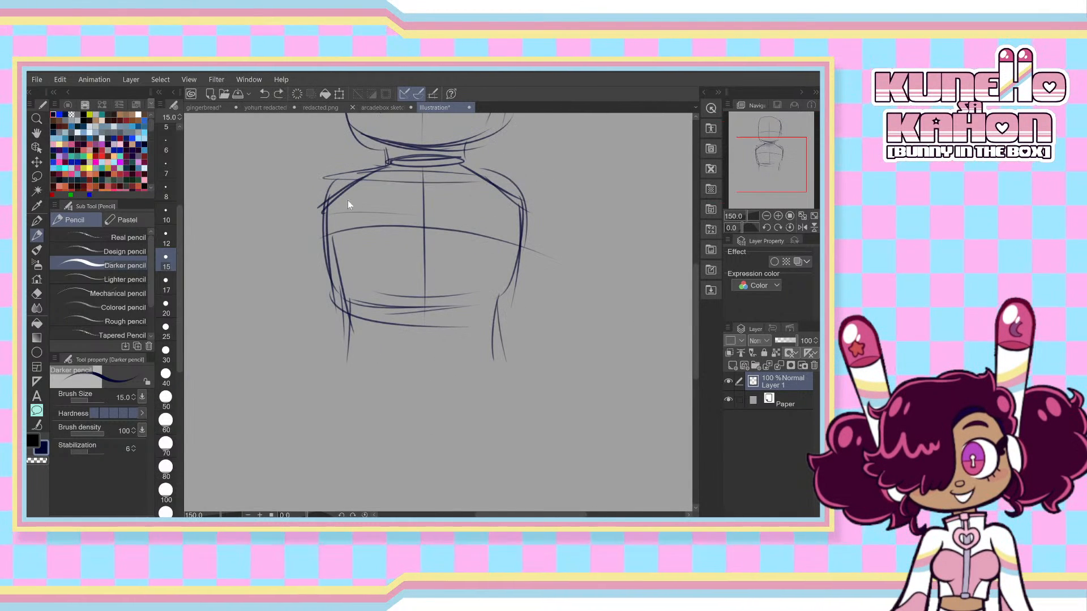
pyautogui.moveTo(326, 195); pyautogui.dragTo(546, 187)
pyautogui.moveTo(331, 226); pyautogui.dragTo(327, 400)
pyautogui.moveTo(342, 308)
pyautogui.mouseDown()
pyautogui.moveTo(351, 390)
pyautogui.moveTo(322, 419)
pyautogui.moveTo(525, 410)
pyautogui.mouseUp()
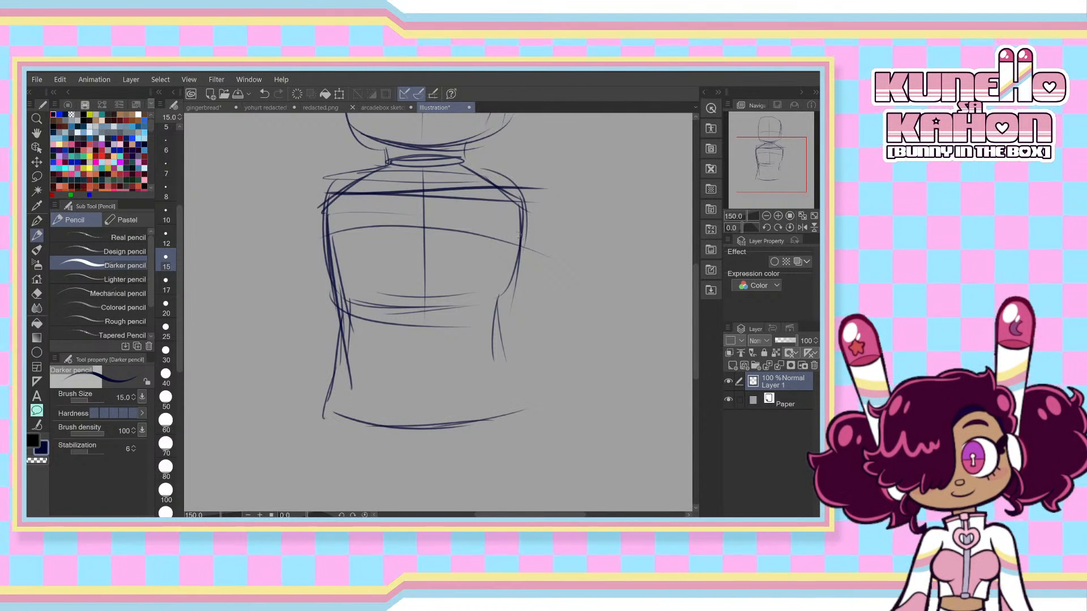
pyautogui.moveTo(524, 306); pyautogui.dragTo(498, 416)
pyautogui.hotkey('ctrl', 'z')
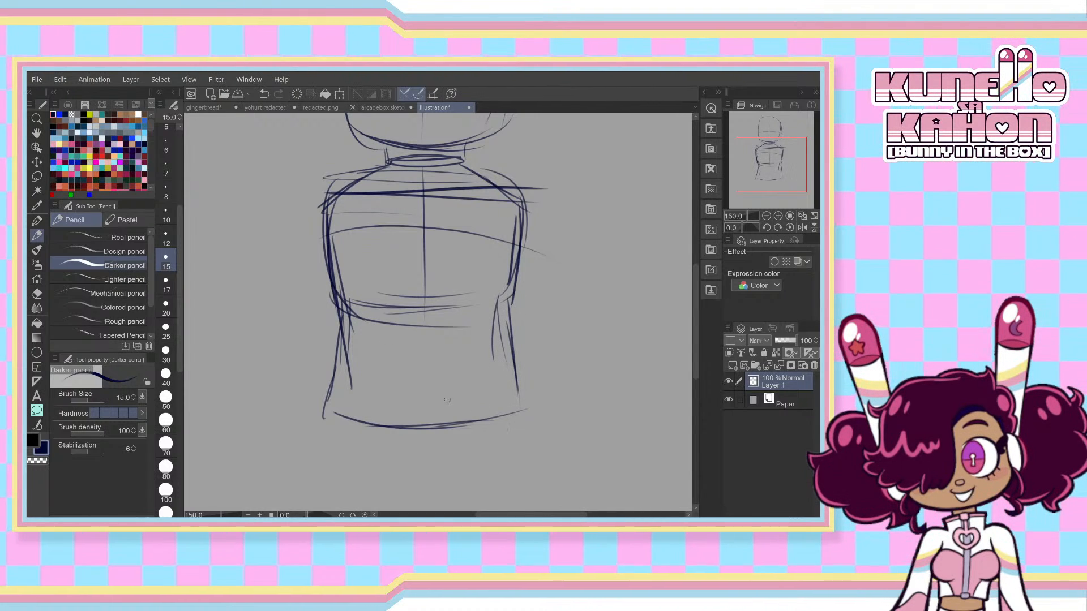
pyautogui.hotkey('ctrl', 'z')
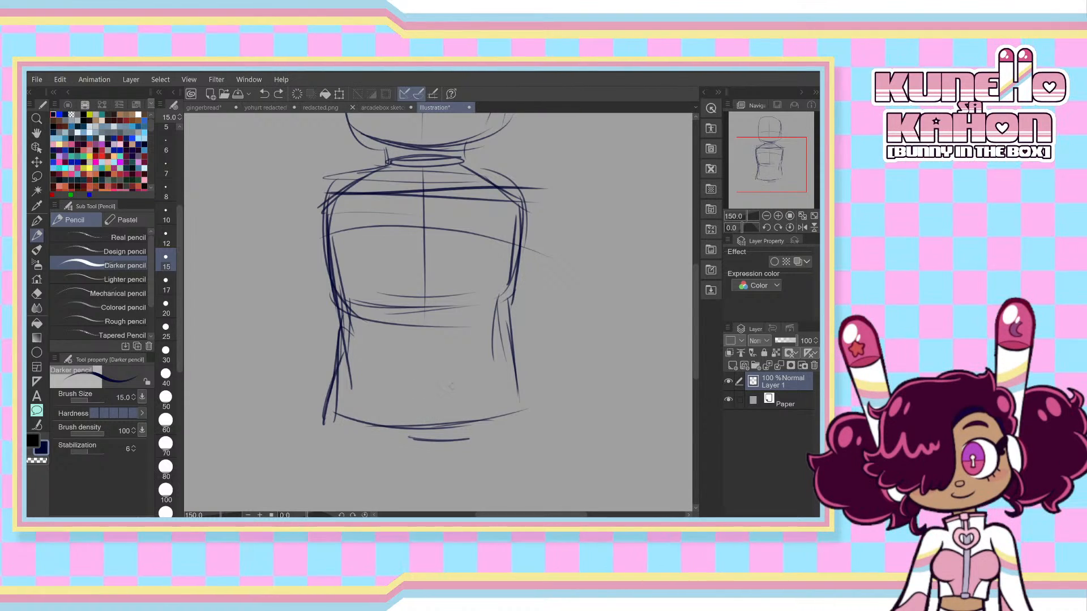
# - Try out a longer shoulder line, a circle beside the neck, and an upper arm hanging from the shoulder below it
pyautogui.scroll(-2, 448, 390)
pyautogui.moveTo(695, 324); pyautogui.dragTo(695, 367)
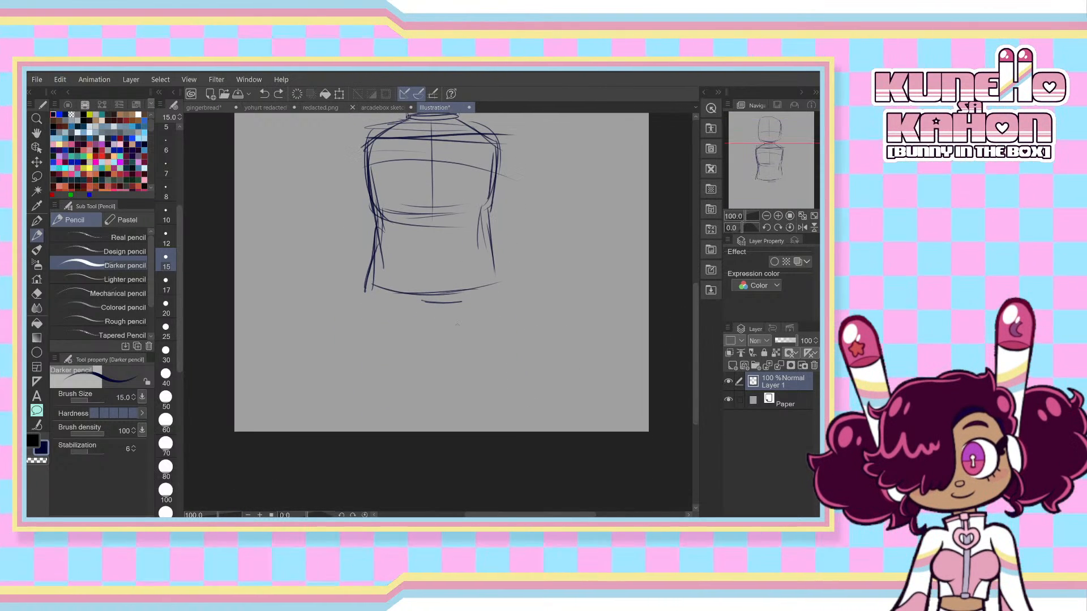
pyautogui.moveTo(695, 319); pyautogui.dragTo(691, 265)
pyautogui.moveTo(341, 297); pyautogui.dragTo(520, 277)
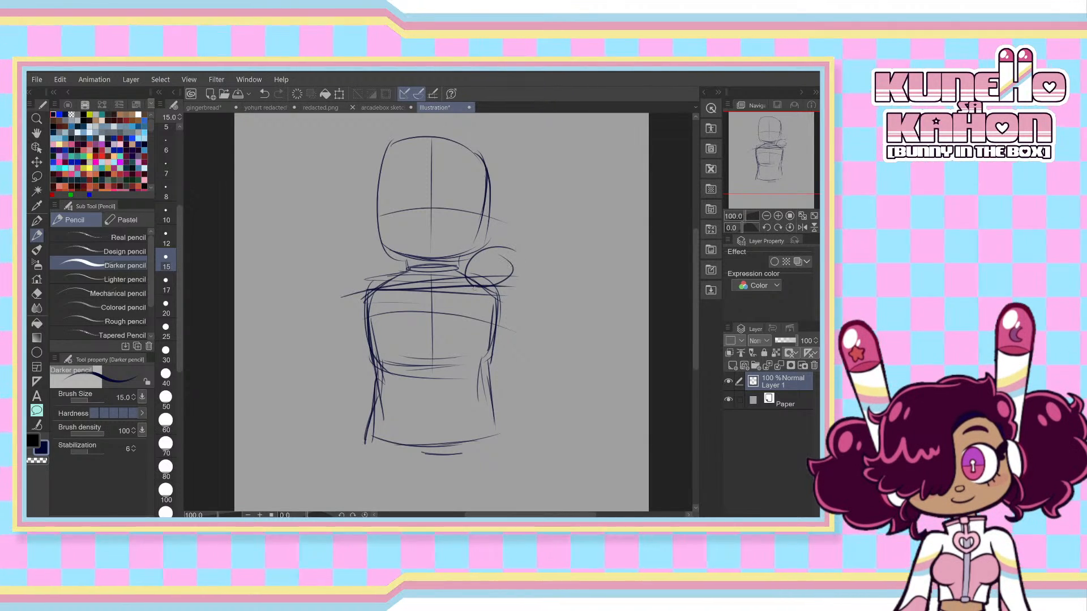
pyautogui.hotkey('ctrl', 'z')
pyautogui.hotkey('ctrl', 'z')
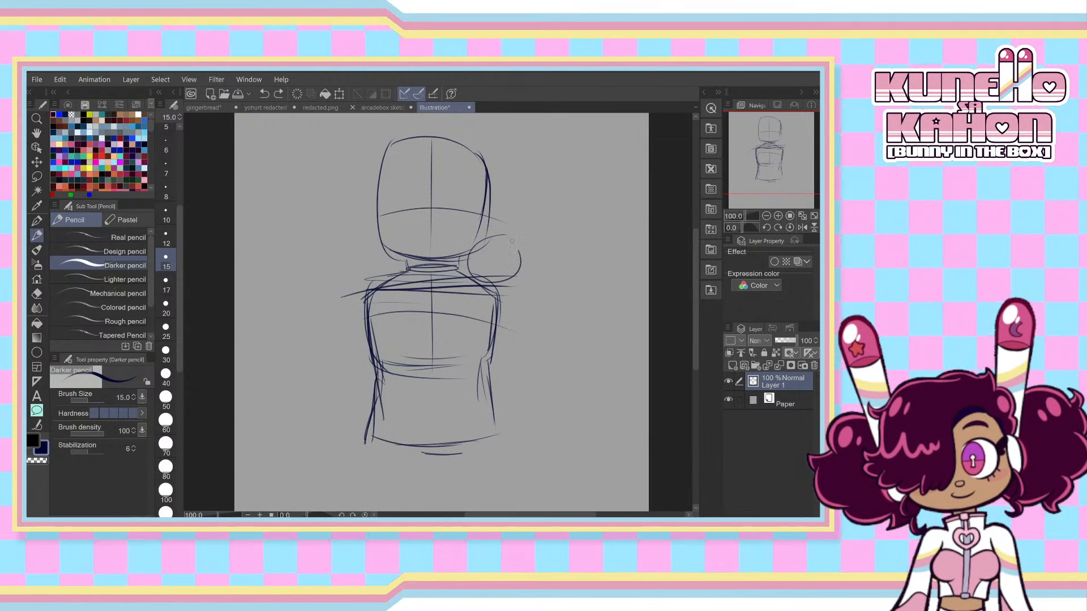
pyautogui.hotkey('ctrl', 'z')
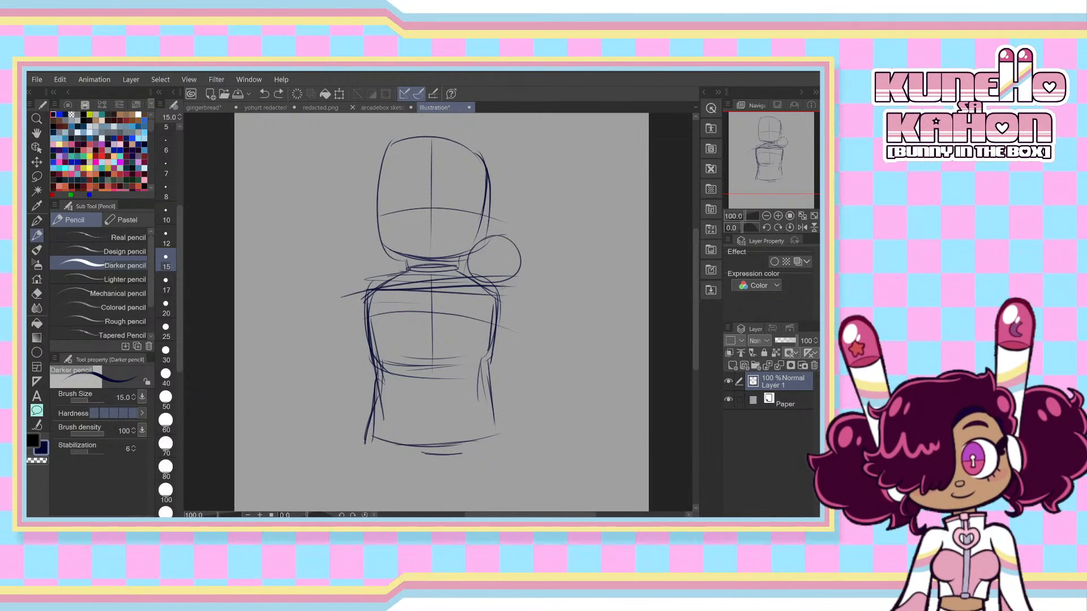
pyautogui.moveTo(498, 273); pyautogui.dragTo(537, 333)
pyautogui.moveTo(496, 290); pyautogui.dragTo(492, 325)
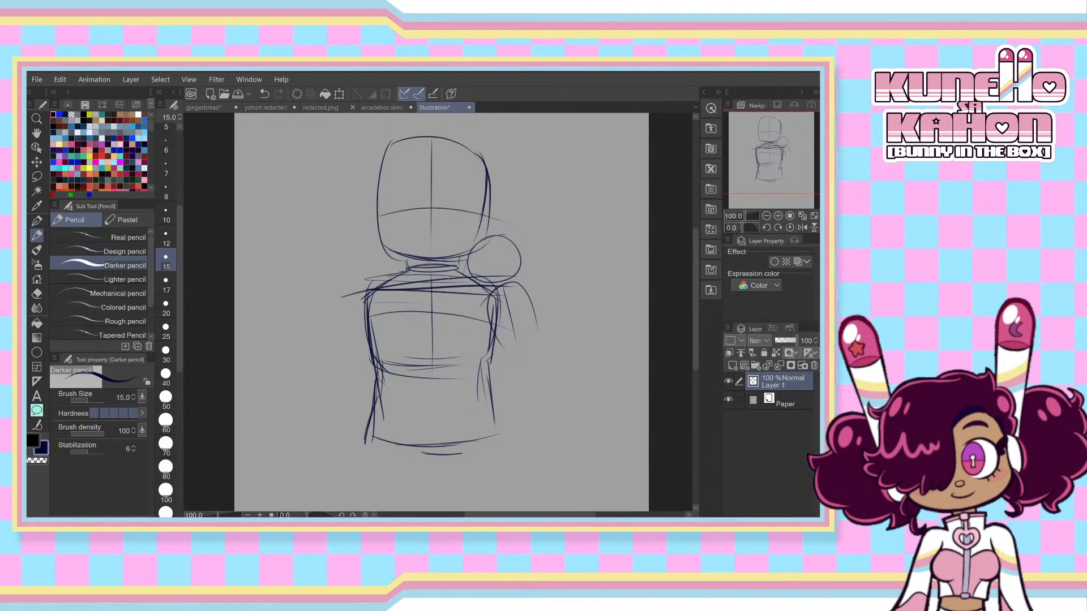
# - Try several poses for the opposite arm, hanging beside the torso with an oval hand and bent across the chest
pyautogui.moveTo(371, 298); pyautogui.dragTo(344, 375)
pyautogui.moveTo(354, 352); pyautogui.dragTo(350, 420)
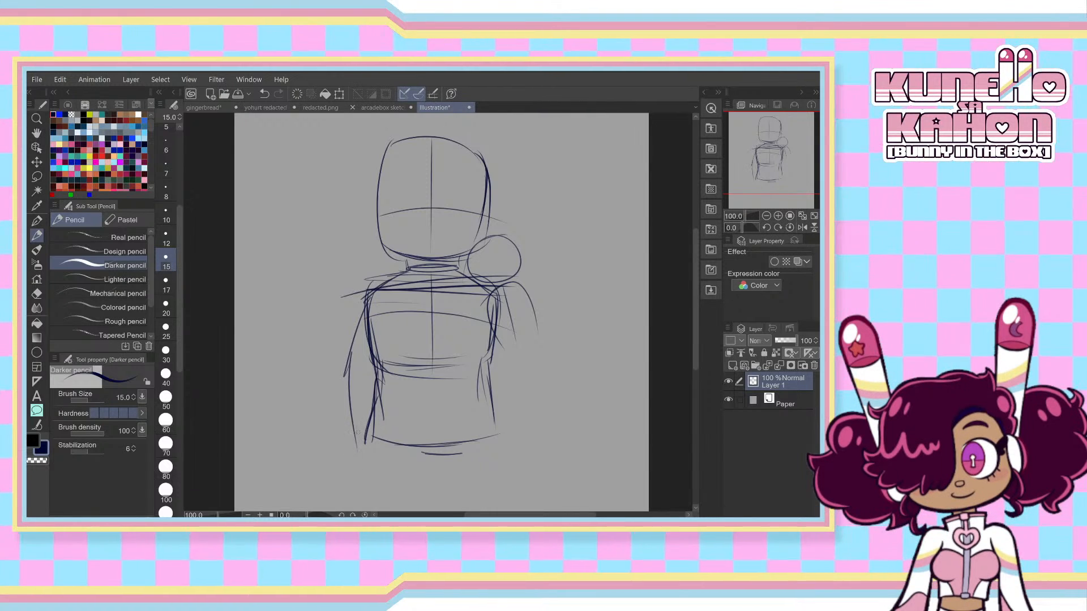
pyautogui.hotkey('ctrl', 'z')
pyautogui.hotkey('ctrl', 'z')
pyautogui.moveTo(365, 309)
pyautogui.mouseDown()
pyautogui.moveTo(341, 451)
pyautogui.moveTo(367, 441)
pyautogui.moveTo(379, 466)
pyautogui.mouseUp()
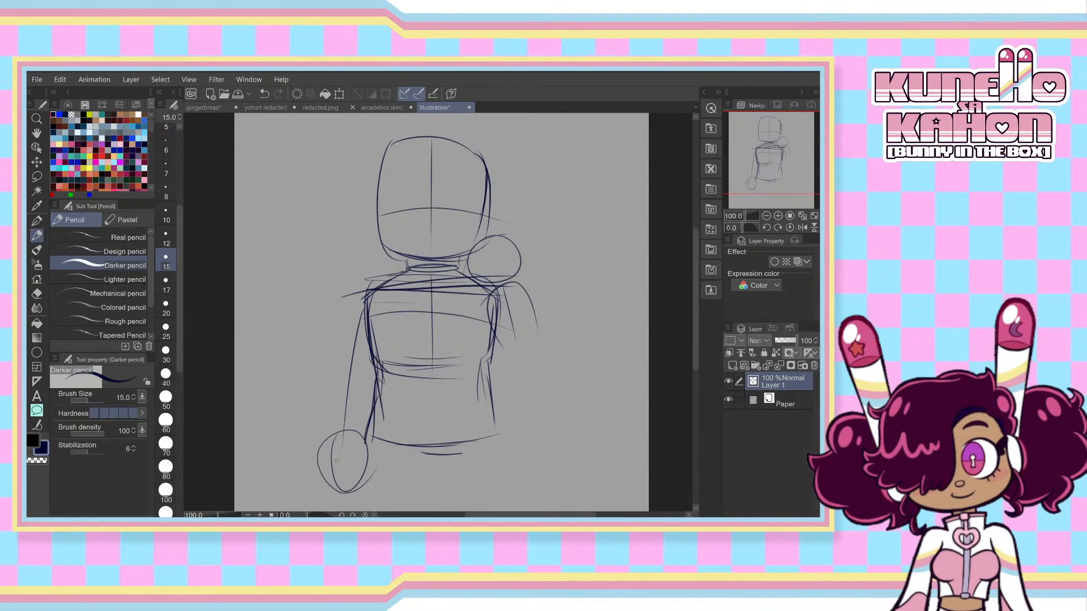
pyautogui.hotkey('ctrl', 'z')
pyautogui.hotkey('ctrl', 'z')
pyautogui.moveTo(365, 308)
pyautogui.mouseDown()
pyautogui.moveTo(339, 421)
pyautogui.moveTo(388, 453)
pyautogui.moveTo(397, 396)
pyautogui.mouseUp()
pyautogui.hotkey('ctrl', 'z')
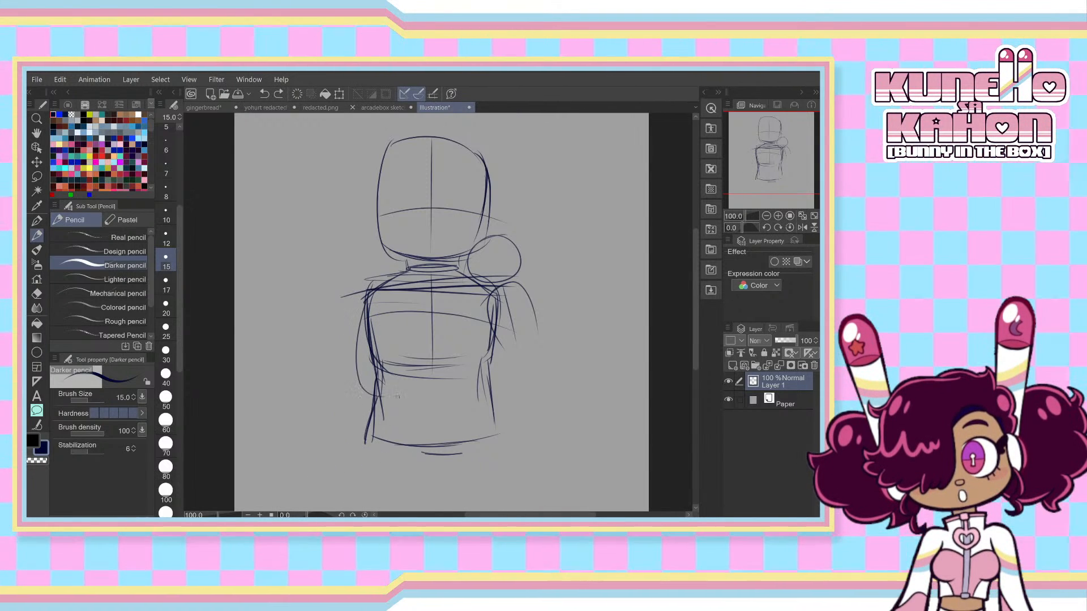
pyautogui.hotkey('ctrl', 'z')
pyautogui.moveTo(367, 294); pyautogui.dragTo(475, 371)
pyautogui.hotkey('ctrl', 'z')
pyautogui.moveTo(368, 329)
pyautogui.mouseDown()
pyautogui.moveTo(493, 361)
pyautogui.moveTo(483, 374)
pyautogui.mouseUp()
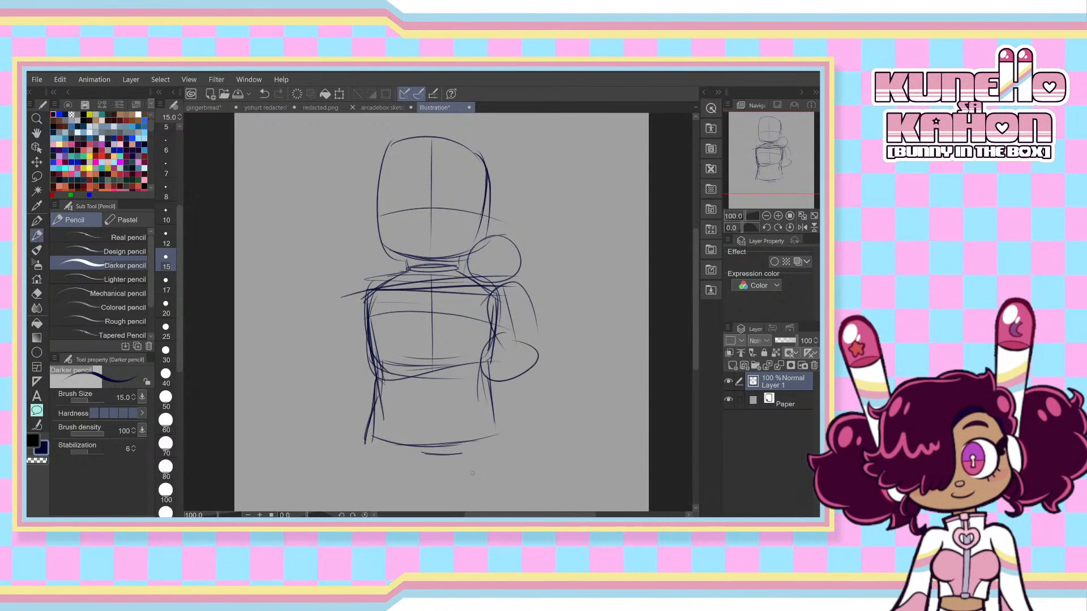
# - Undo the trial arm strokes, the circle beside the neck, and the extended shoulder line
pyautogui.hotkey('ctrl', 'z')
pyautogui.hotkey('ctrl', 'z')
pyautogui.hotkey('ctrl', 'z')
pyautogui.hotkey('ctrl', 'z')
pyautogui.hotkey('ctrl', 'z')
pyautogui.hotkey('ctrl', 'z')
pyautogui.hotkey('ctrl', 'z')
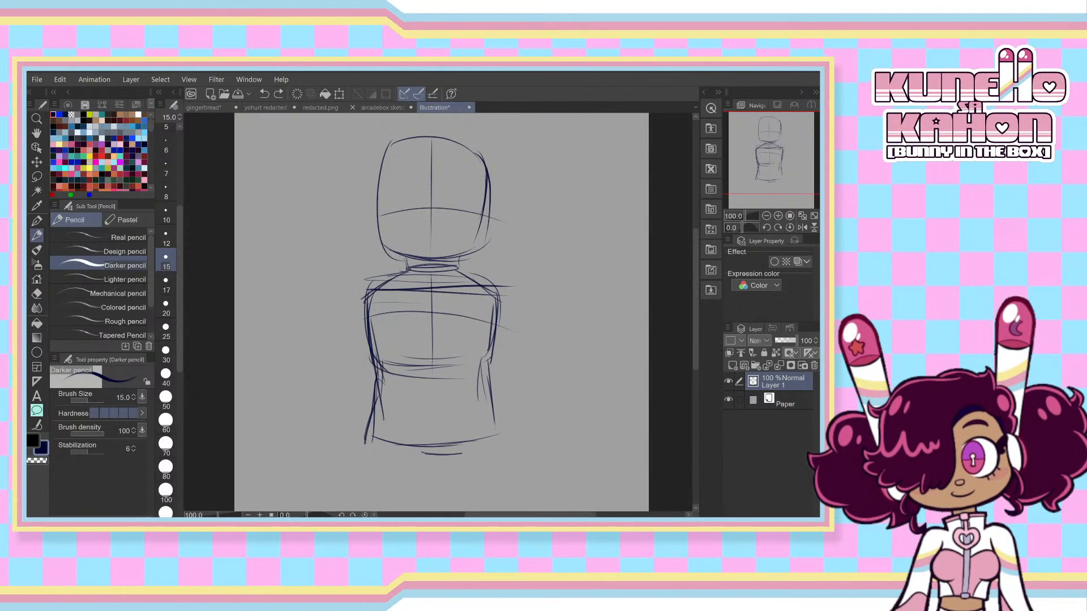
# - Reinforce the slope from neck to shoulders and redraw the head's rounded outline with darker strokes
pyautogui.moveTo(406, 264); pyautogui.dragTo(361, 275)
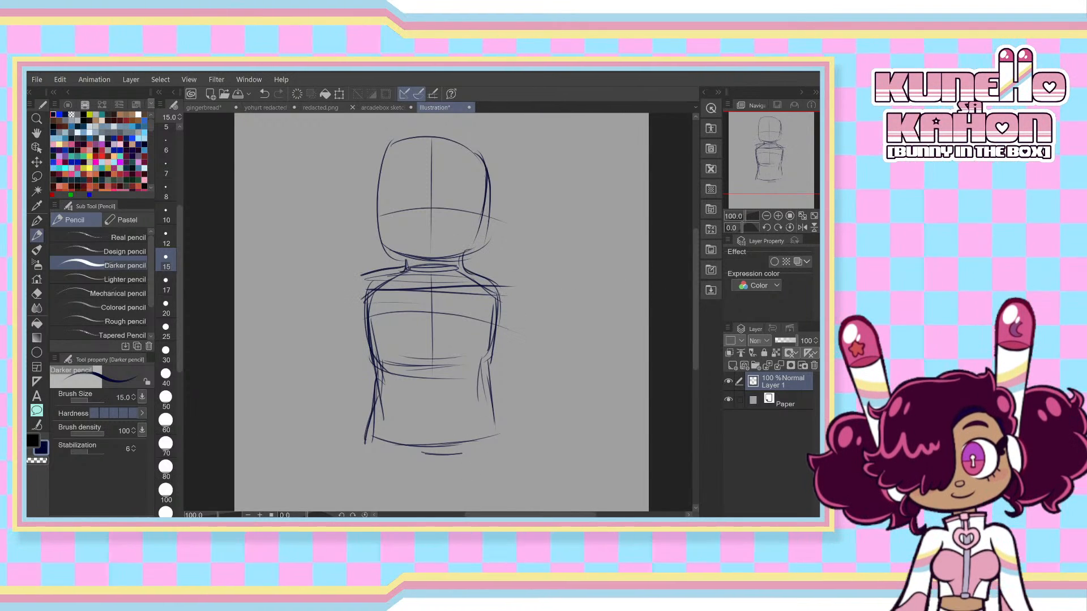
pyautogui.scroll(1, 695, 279)
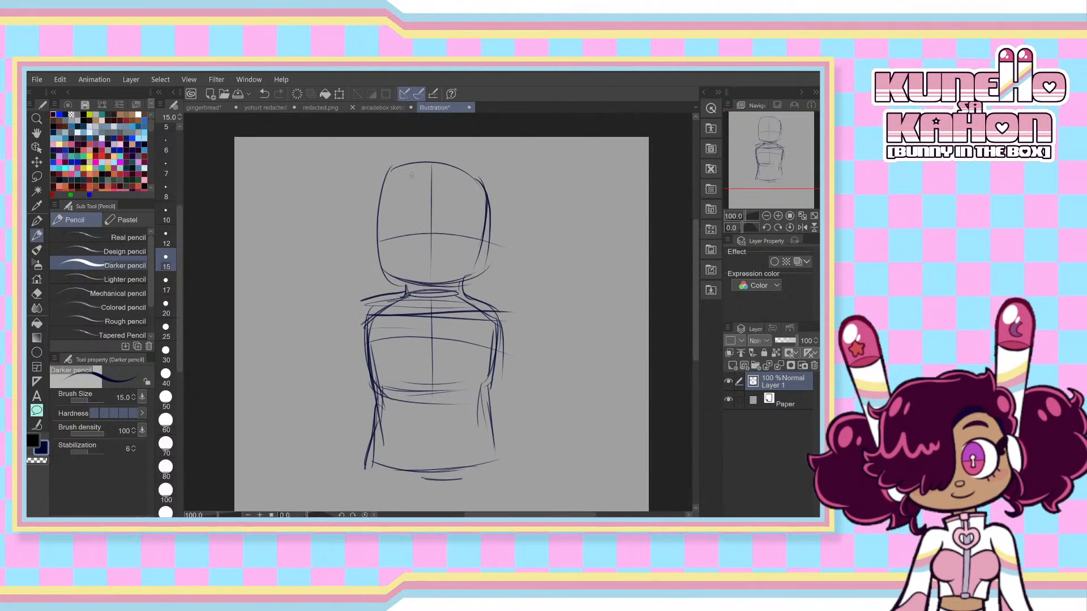
pyautogui.moveTo(388, 169)
pyautogui.mouseDown()
pyautogui.moveTo(380, 256)
pyautogui.moveTo(471, 279)
pyautogui.mouseUp()
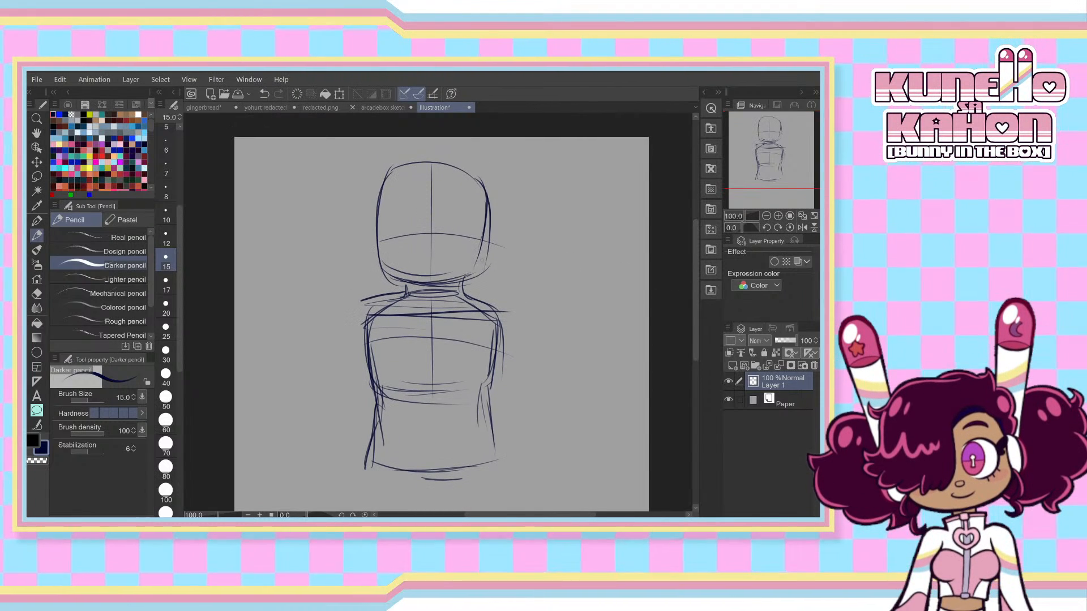
pyautogui.moveTo(388, 167)
pyautogui.mouseDown()
pyautogui.moveTo(471, 169)
pyautogui.moveTo(488, 222)
pyautogui.moveTo(480, 276)
pyautogui.mouseUp()
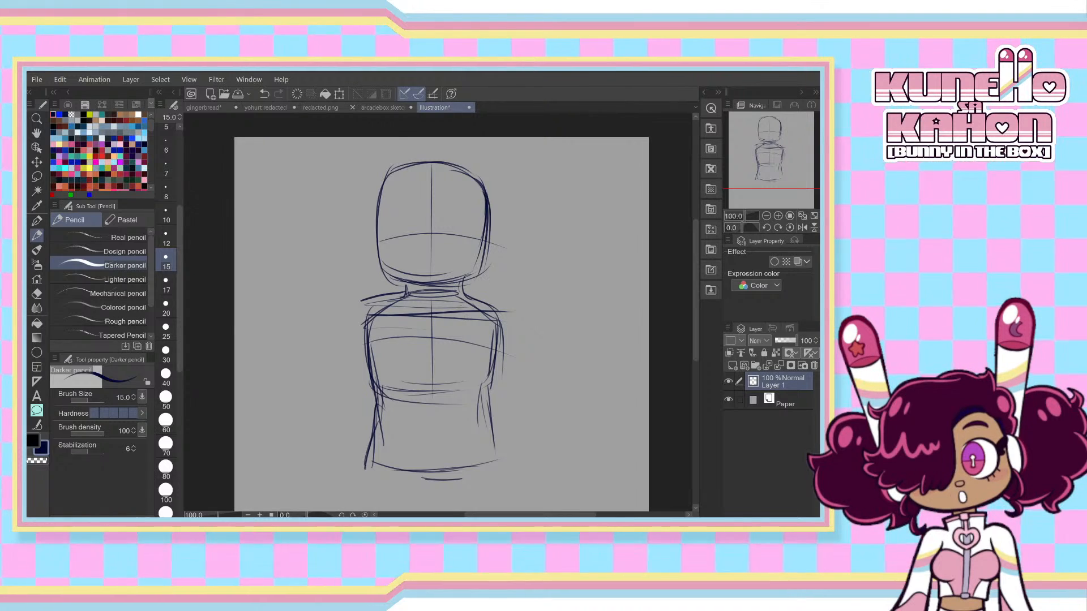
# - Scale the whole figure sketch to 91% and move it up toward the upper edge of the canvas
pyautogui.scroll(-5, 686, 362)
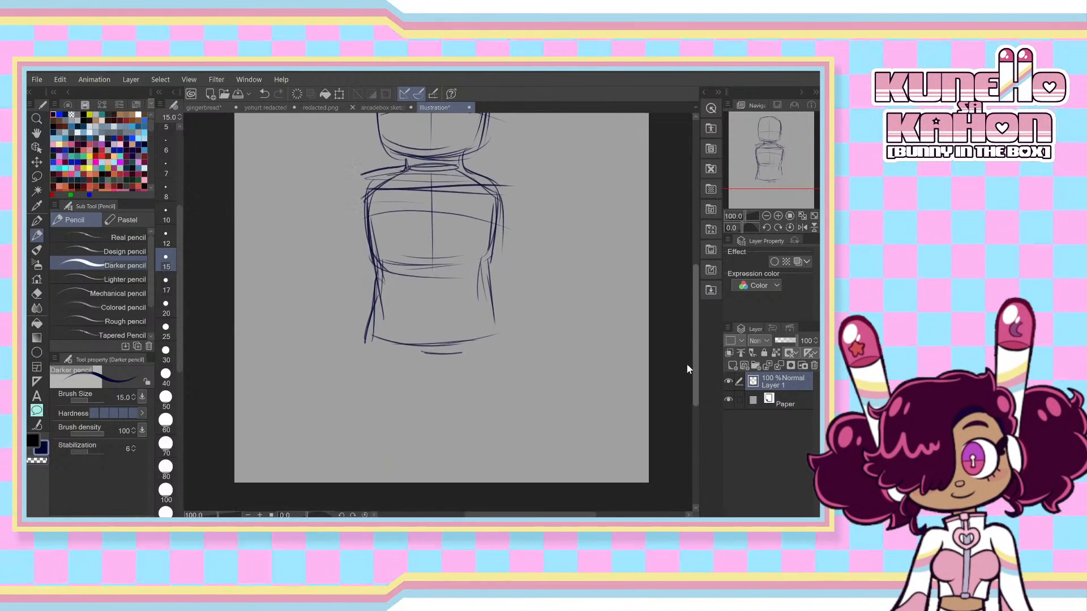
pyautogui.scroll(5, 686, 362)
pyautogui.hotkey('ctrl', 't')
pyautogui.moveTo(359, 159); pyautogui.dragTo(374, 189)
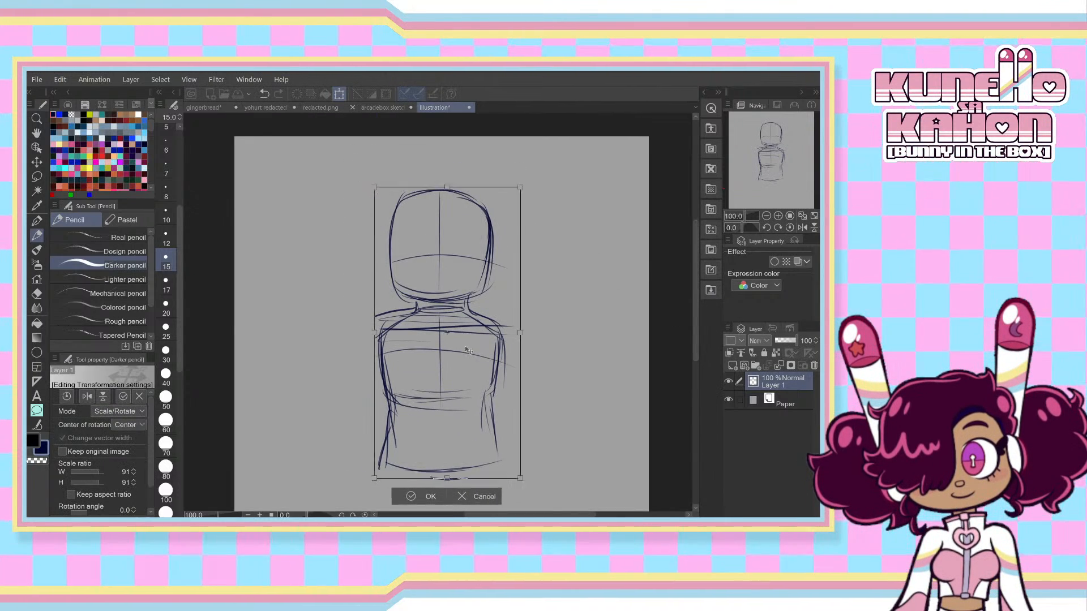
pyautogui.moveTo(469, 360); pyautogui.dragTo(456, 323)
pyautogui.press('Return')
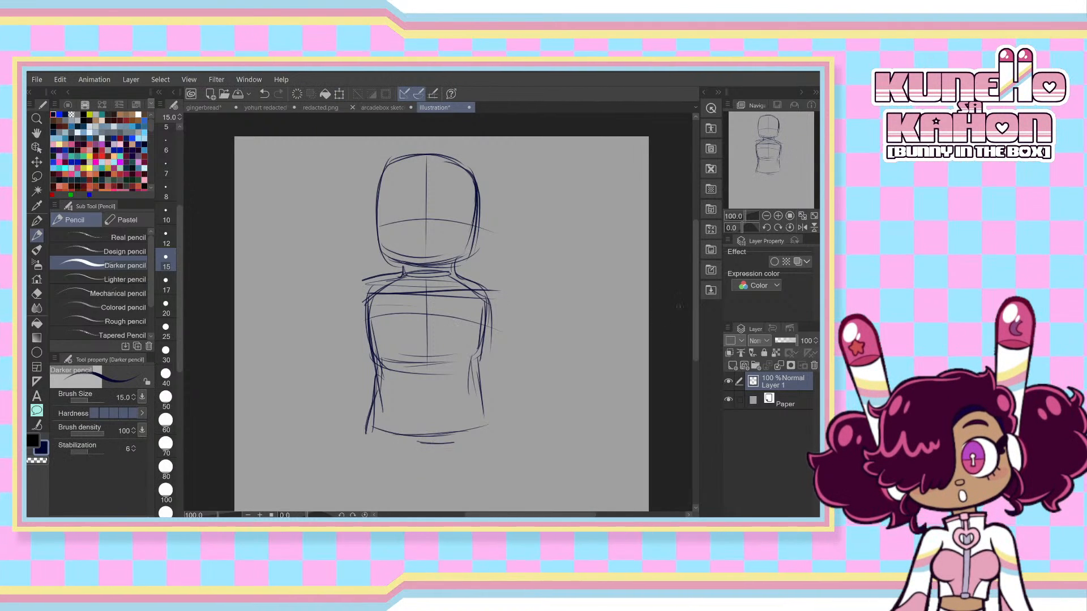
# - Sketch two long, slightly spread legs below the torso, widening into rounded, chunky feet
pyautogui.scroll(-3, 556, 353)
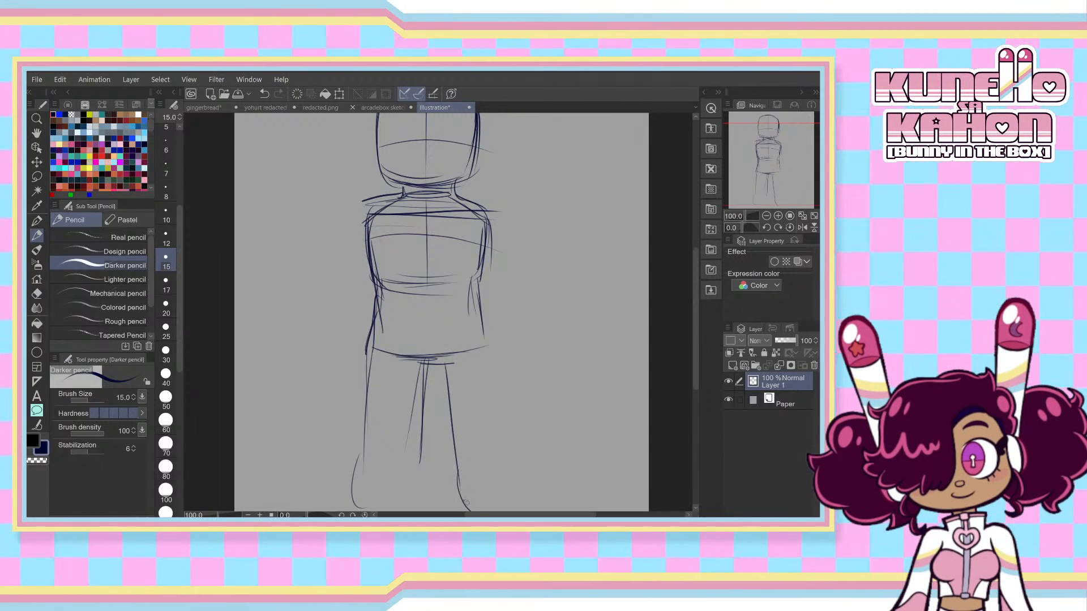
pyautogui.moveTo(482, 279); pyautogui.dragTo(500, 439)
pyautogui.moveTo(488, 285); pyautogui.dragTo(507, 468)
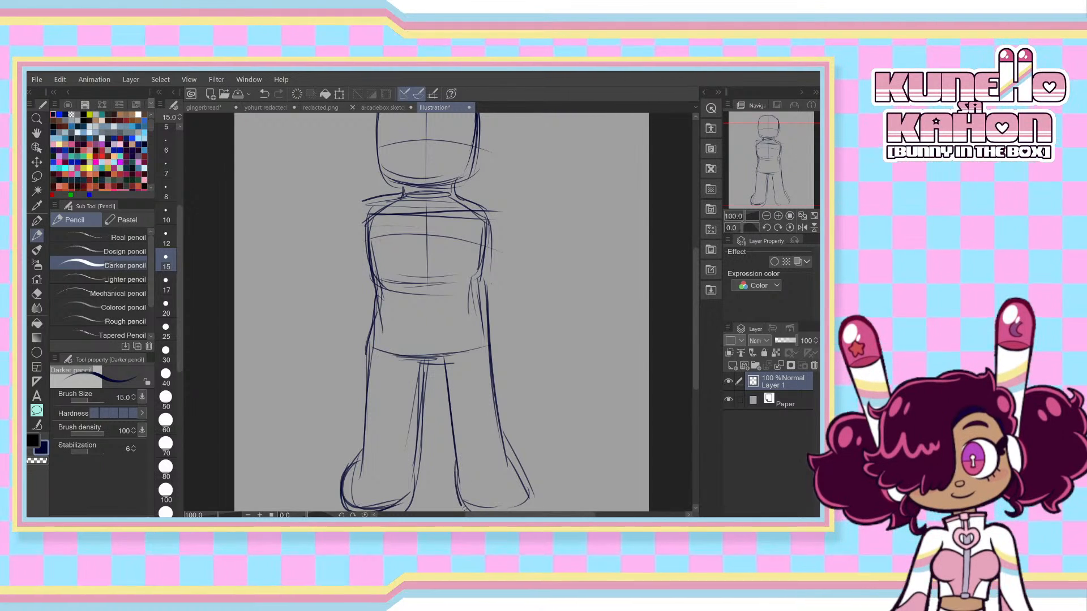
pyautogui.hotkey('ctrl', 'z')
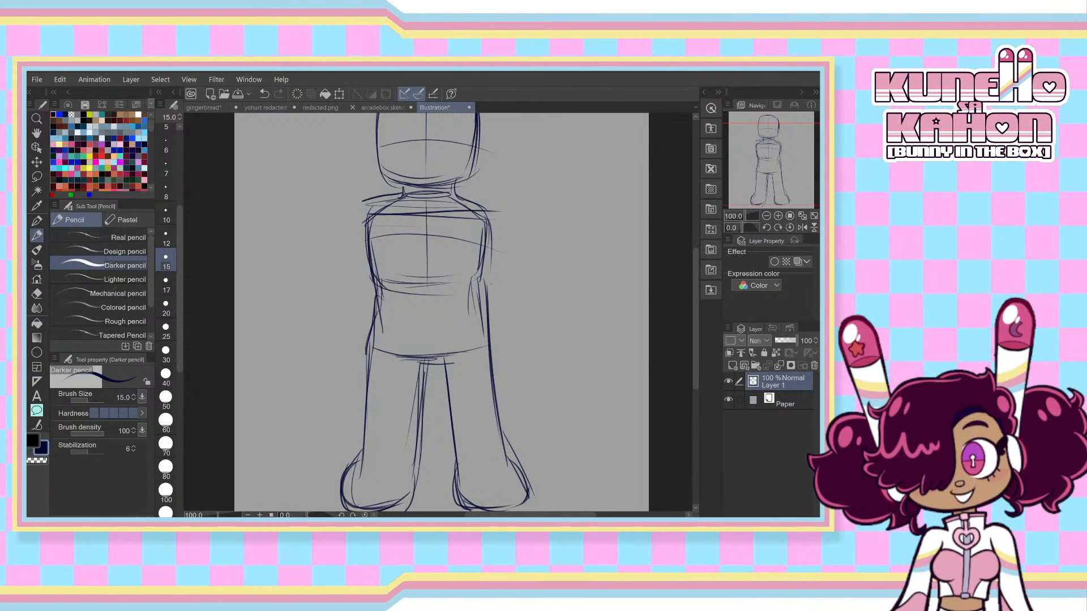
# - Redraw a darker vertical centre line down the torso to the hips and reinforce the line across the upper chest
pyautogui.moveTo(427, 356); pyautogui.dragTo(421, 488)
pyautogui.hotkey('ctrl', 'z')
pyautogui.moveTo(427, 207); pyautogui.dragTo(441, 397)
pyautogui.hotkey('ctrl', 'z')
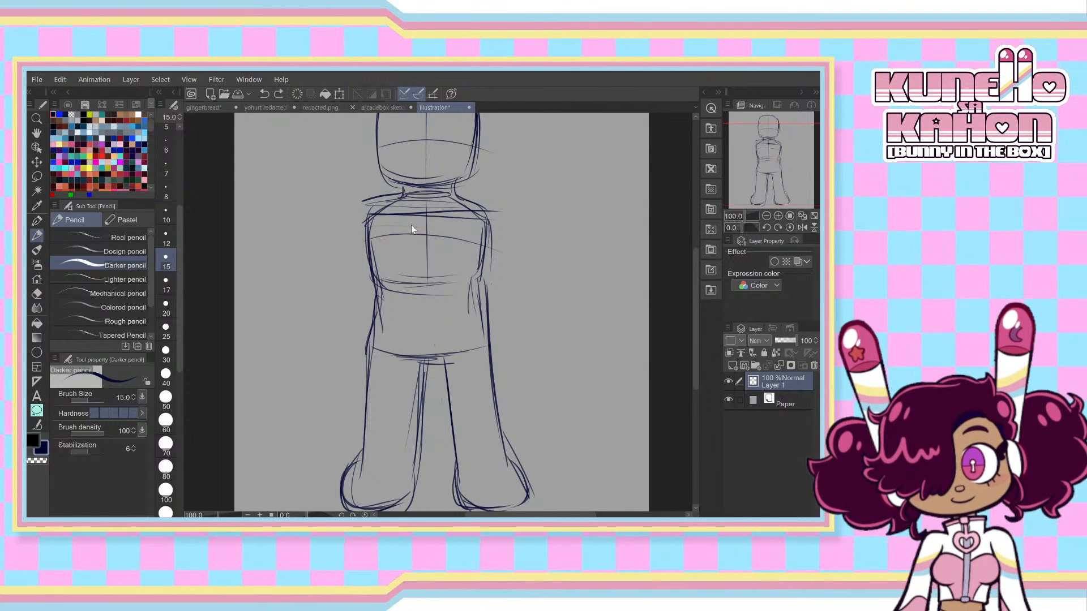
pyautogui.moveTo(426, 209); pyautogui.dragTo(432, 350)
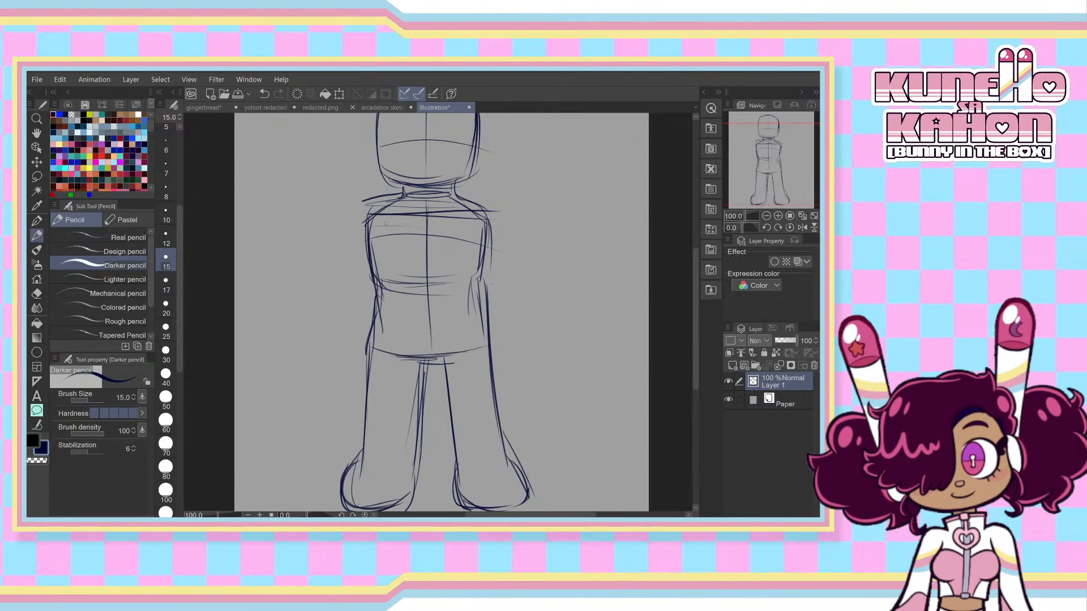
pyautogui.moveTo(386, 224)
pyautogui.mouseDown()
pyautogui.moveTo(430, 216)
pyautogui.moveTo(481, 218)
pyautogui.mouseUp()
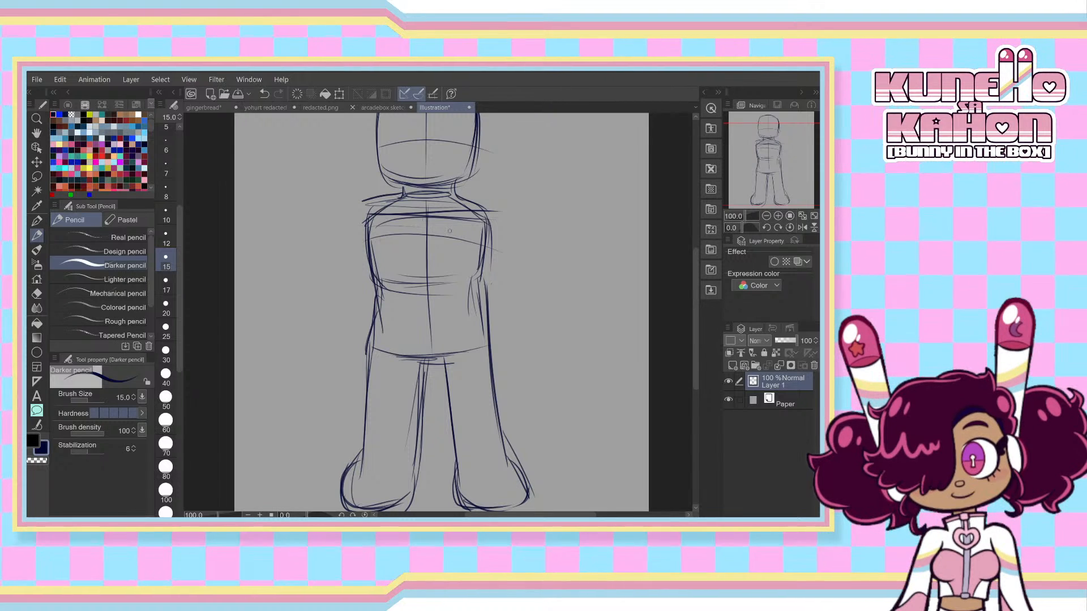
# - Sketch a light rounded shoulder curve outside the torso's upper left corner
pyautogui.moveTo(390, 202)
pyautogui.mouseDown()
pyautogui.moveTo(357, 223)
pyautogui.moveTo(357, 247)
pyautogui.mouseUp()
pyautogui.hotkey('ctrl', 'z')
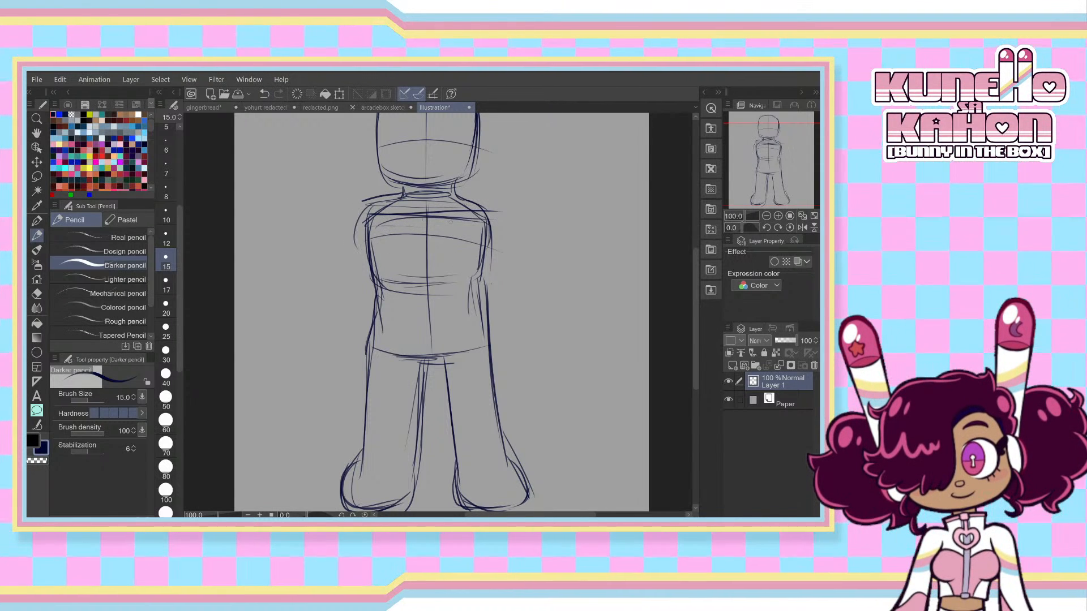
pyautogui.moveTo(373, 213); pyautogui.dragTo(344, 293)
pyautogui.hotkey('ctrl', 'z')
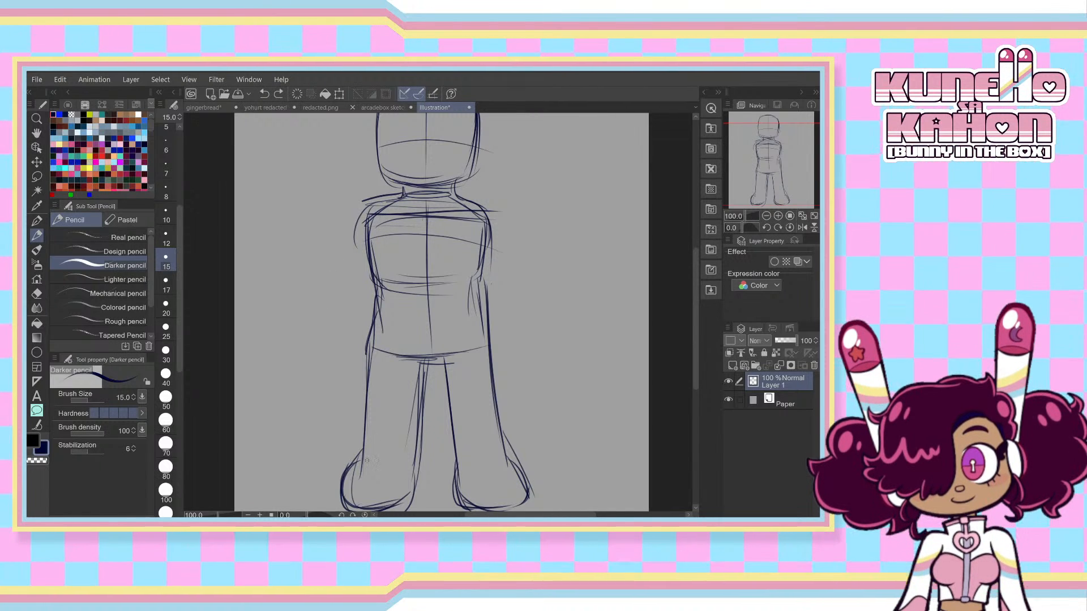
# - Sketch slimmer tapered leg lines inside both wide legs, running from the outer hips down to the ankles
pyautogui.moveTo(420, 404); pyautogui.dragTo(415, 500)
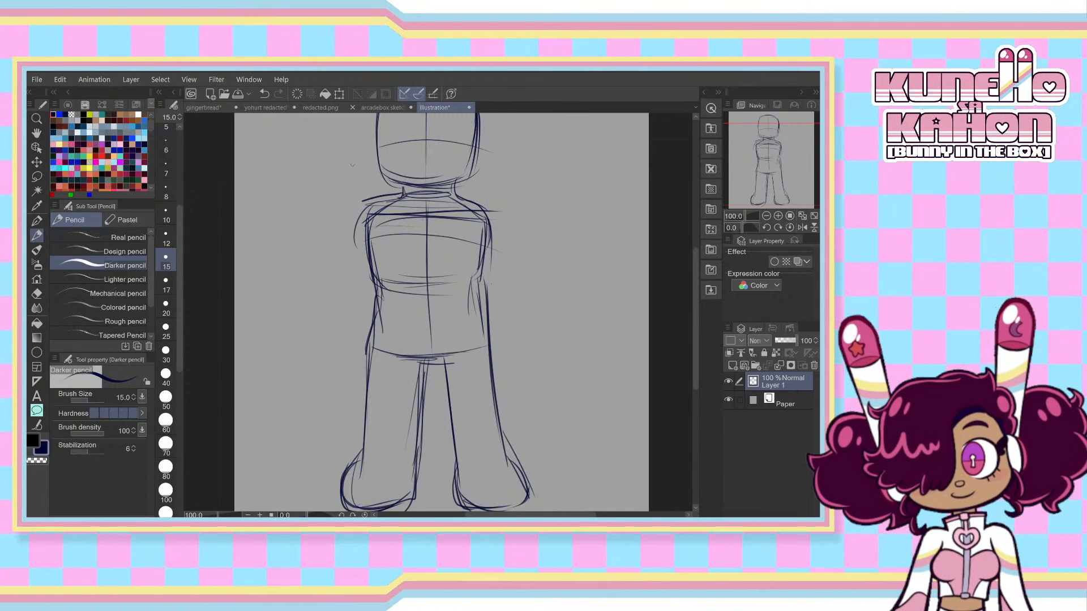
pyautogui.moveTo(352, 165); pyautogui.dragTo(340, 203)
pyautogui.hotkey('ctrl', 'z')
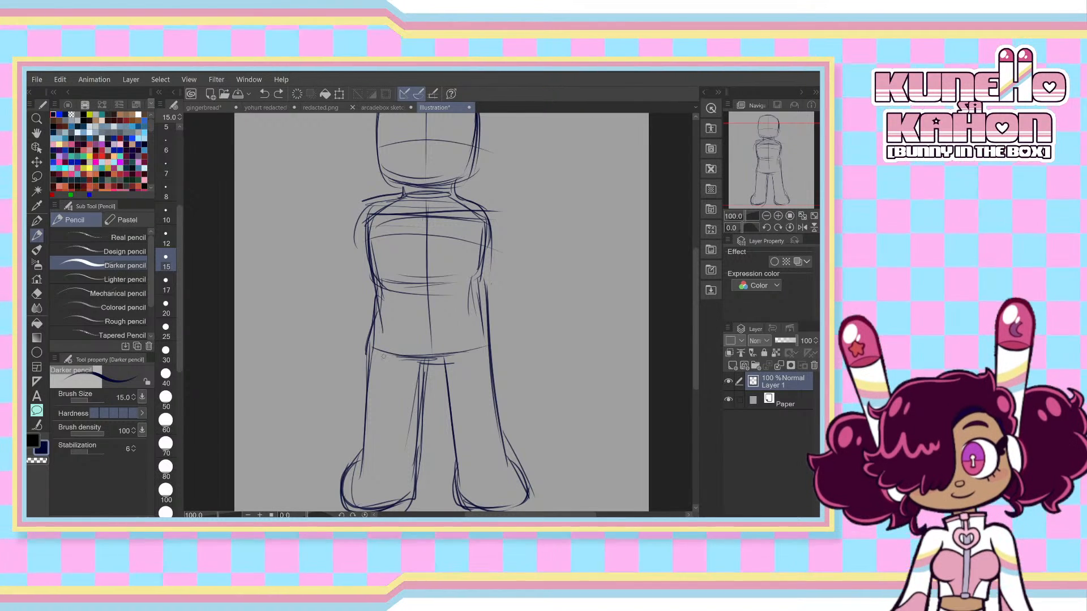
pyautogui.hotkey('ctrl', 'z')
pyautogui.moveTo(383, 356); pyautogui.dragTo(408, 491)
pyautogui.moveTo(486, 341); pyautogui.dragTo(451, 490)
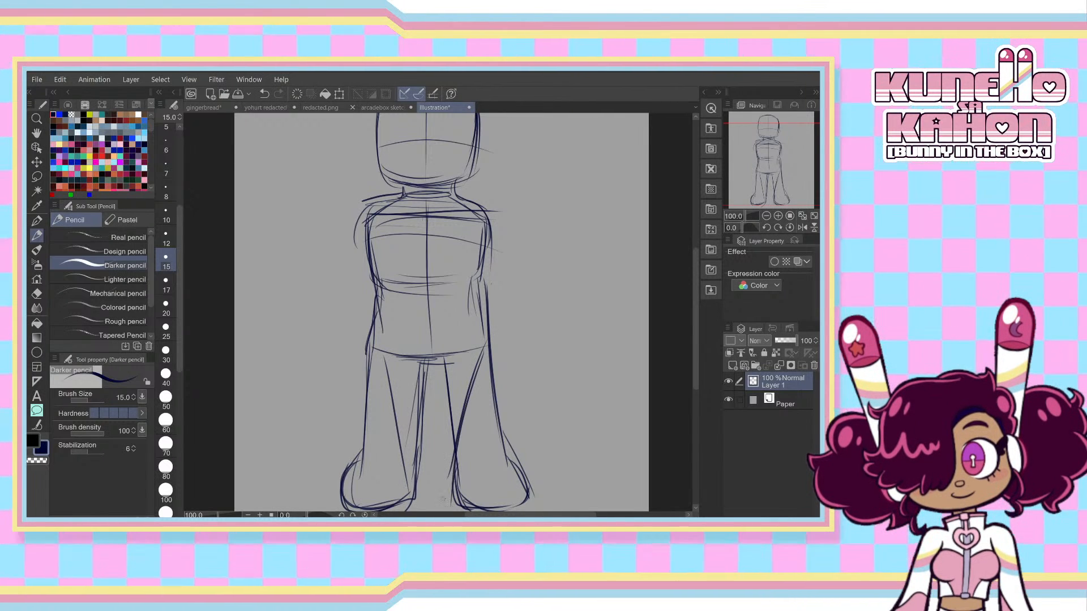
pyautogui.hotkey('ctrl', 'z')
pyautogui.hotkey('ctrl', 'z')
pyautogui.moveTo(481, 353); pyautogui.dragTo(461, 490)
pyautogui.moveTo(473, 382); pyautogui.dragTo(457, 489)
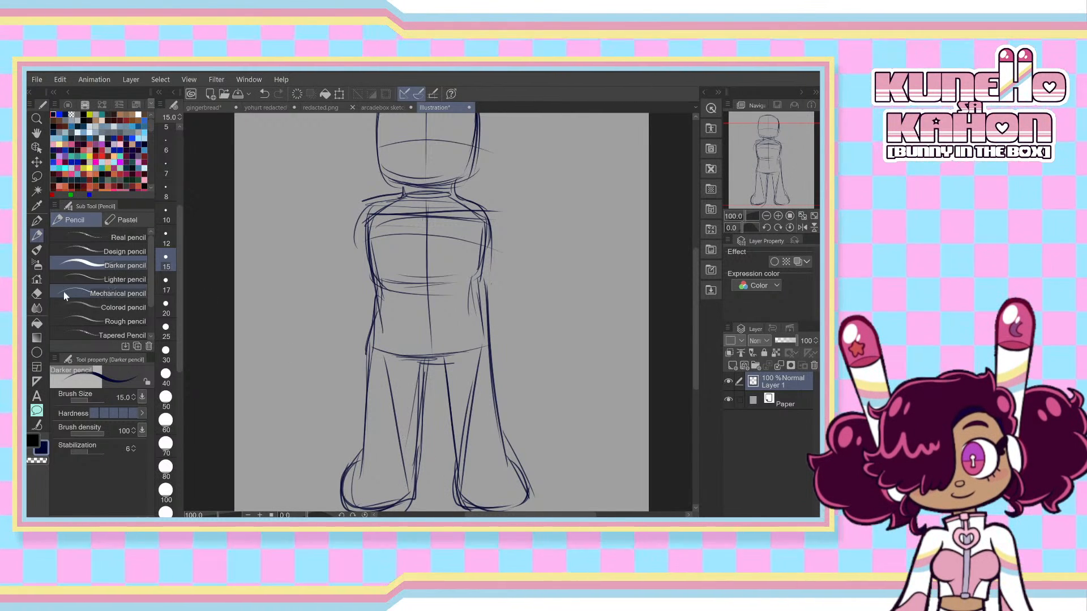
# - Erase the wide leg outlines and chunky feet, keeping the slimmer tapered leg lines
pyautogui.press('e')
pyautogui.moveTo(371, 369); pyautogui.dragTo(348, 482)
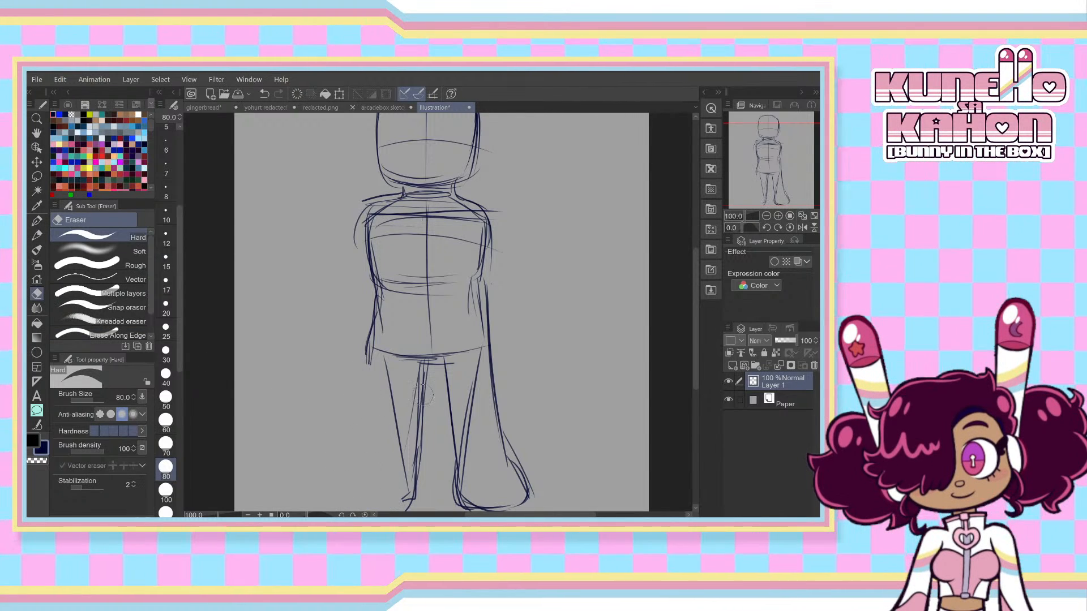
pyautogui.moveTo(424, 384); pyautogui.dragTo(414, 486)
pyautogui.moveTo(530, 487); pyautogui.dragTo(498, 403)
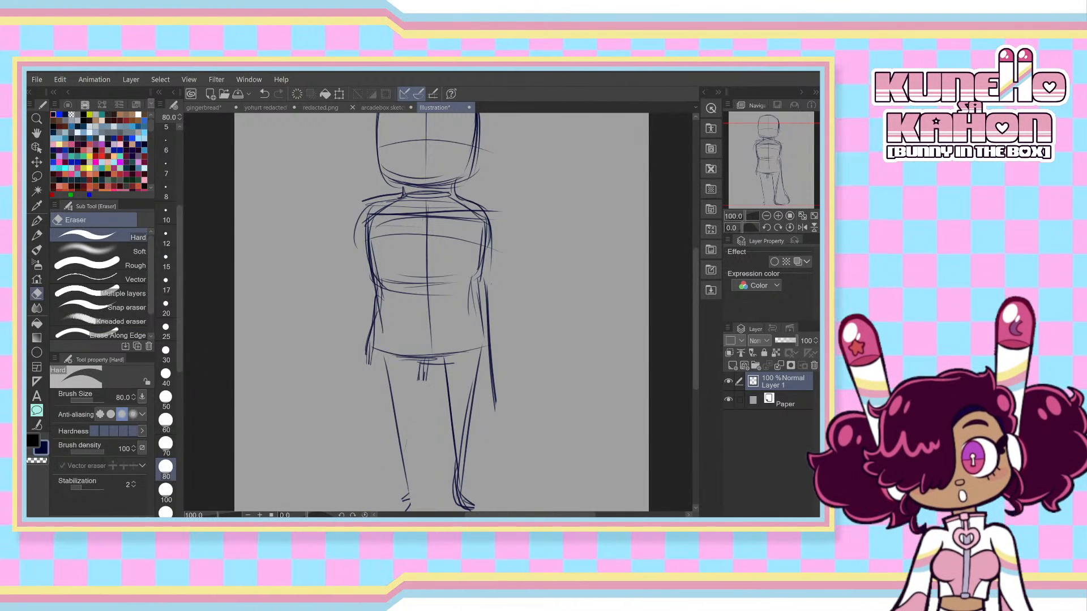
pyautogui.moveTo(480, 509); pyautogui.dragTo(443, 501)
# - Draw straight inner and outer lines for the right leg, and a tapered left leg outline ending in a small foot
pyautogui.click(37, 236)
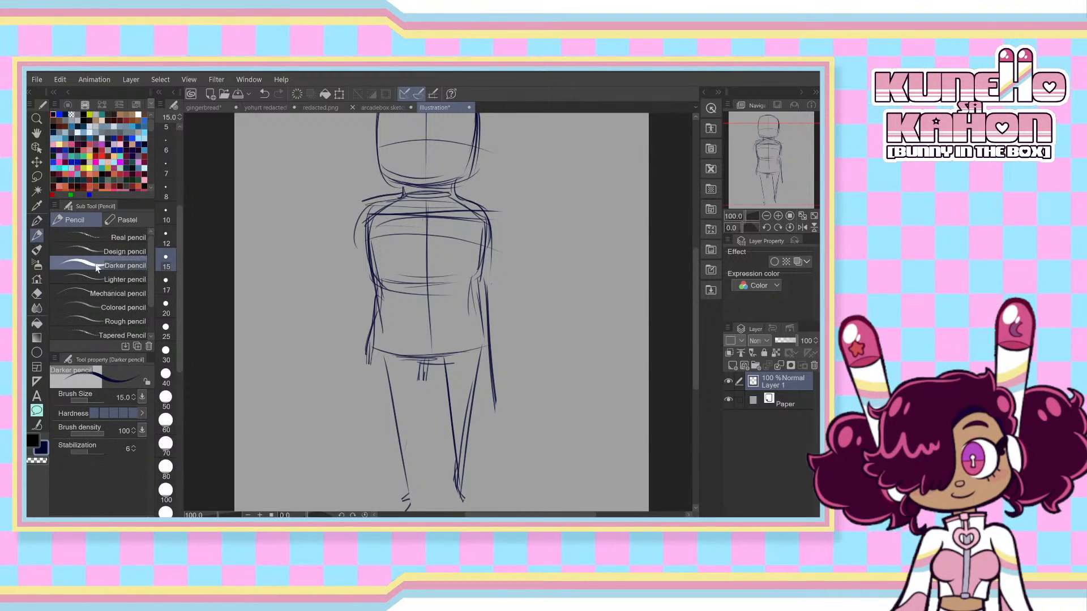
pyautogui.moveTo(441, 362); pyautogui.dragTo(445, 490)
pyautogui.hotkey('ctrl', 'z')
pyautogui.moveTo(493, 344); pyautogui.dragTo(491, 493)
pyautogui.hotkey('ctrl', 'z')
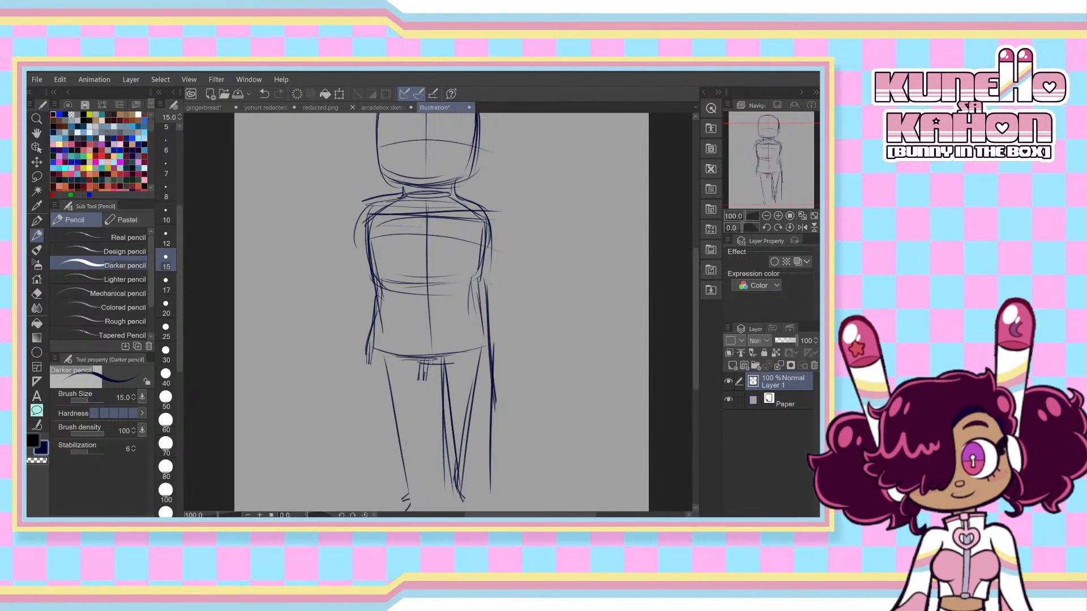
pyautogui.moveTo(423, 368)
pyautogui.mouseDown()
pyautogui.moveTo(453, 363)
pyautogui.moveTo(433, 486)
pyautogui.mouseUp()
pyautogui.hotkey('ctrl', 'z')
pyautogui.moveTo(369, 341); pyautogui.dragTo(408, 498)
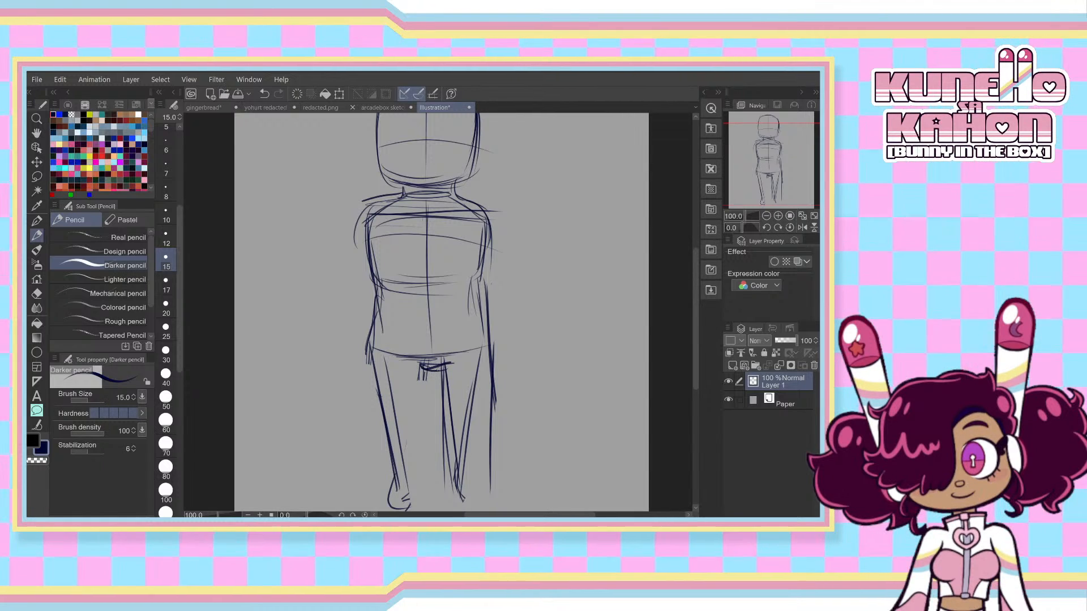
# - Try a dark inner line from the crotch down between the legs, curving into the base of the left foot
pyautogui.moveTo(441, 368)
pyautogui.mouseDown()
pyautogui.moveTo(444, 496)
pyautogui.moveTo(432, 511)
pyautogui.mouseUp()
pyautogui.hotkey('ctrl', 'z')
pyautogui.hotkey('ctrl', 'z')
pyautogui.moveTo(439, 366); pyautogui.dragTo(436, 488)
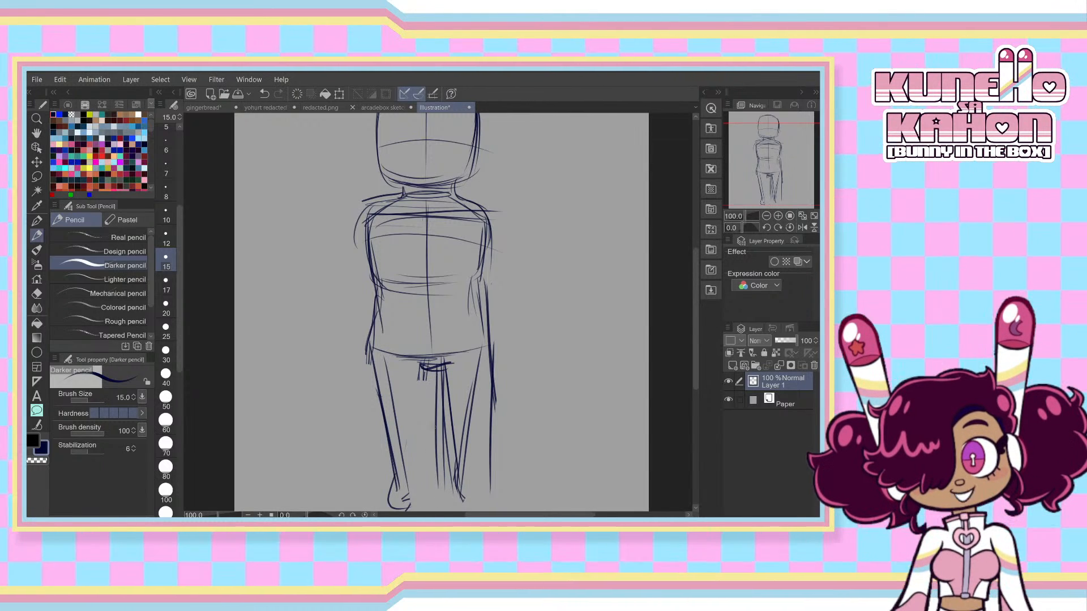
pyautogui.hotkey('ctrl', 'z')
pyautogui.moveTo(436, 368); pyautogui.dragTo(443, 488)
pyautogui.moveTo(436, 424); pyautogui.dragTo(437, 487)
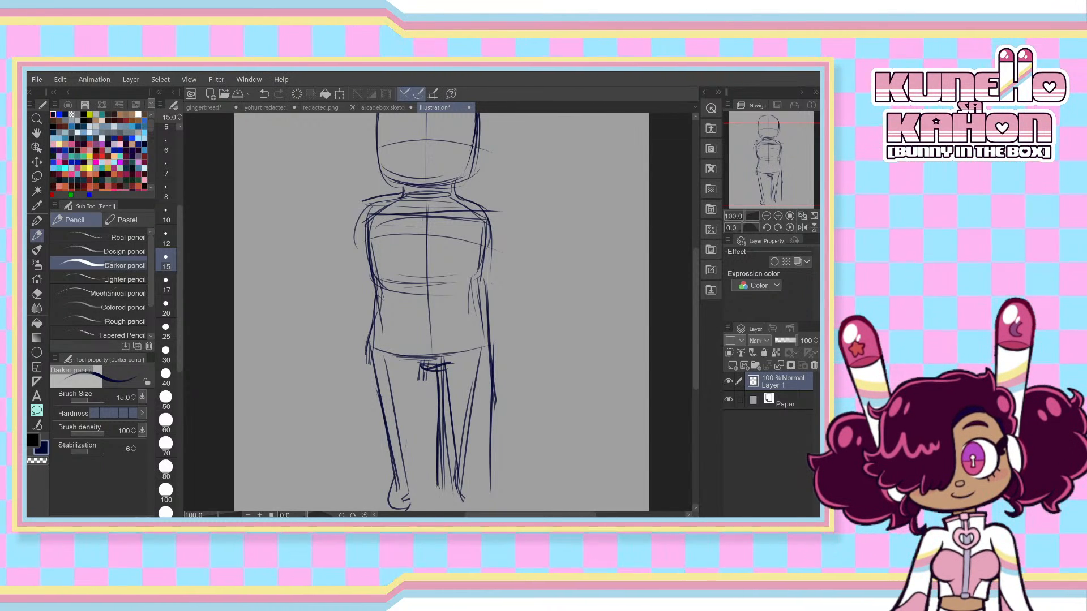
pyautogui.hotkey('ctrl', 'z')
pyautogui.moveTo(438, 380); pyautogui.dragTo(443, 499)
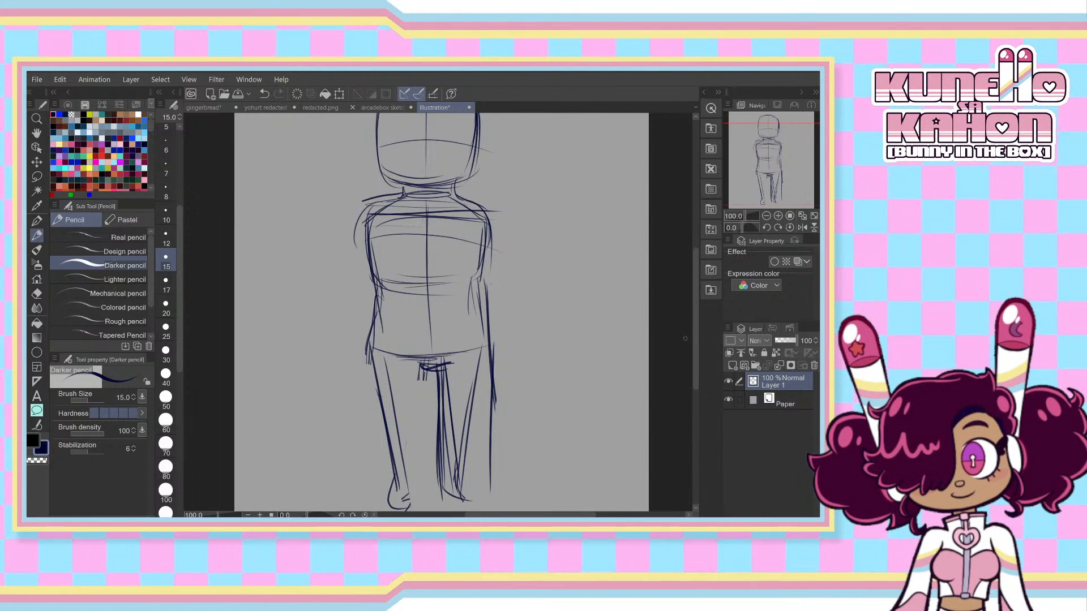
pyautogui.moveTo(695, 341); pyautogui.dragTo(695, 358)
pyautogui.moveTo(442, 409); pyautogui.dragTo(392, 475)
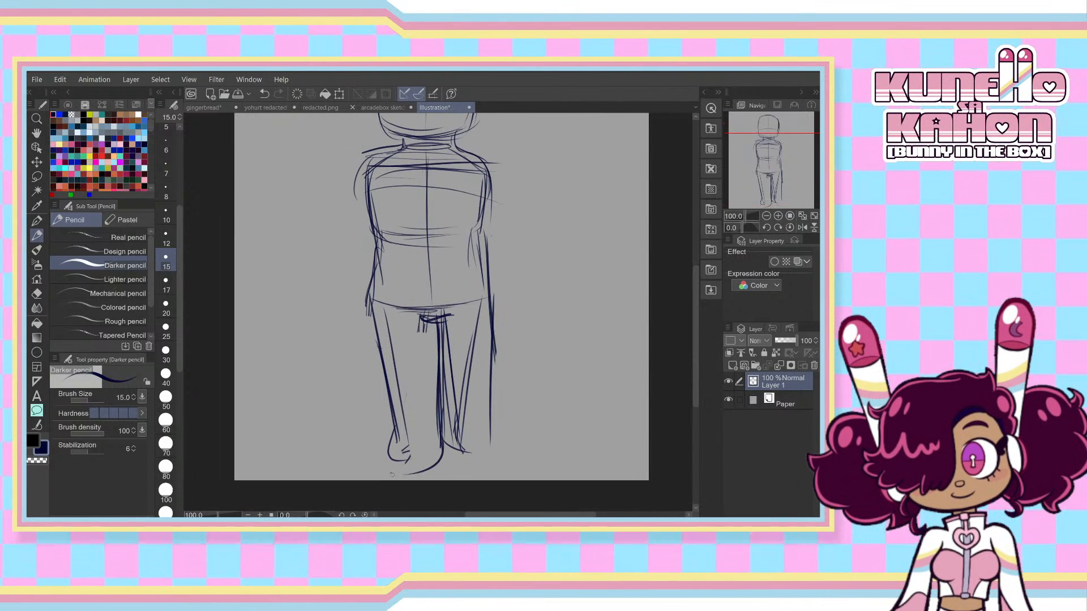
# - Try outer leg contours with rounded, chunky feet set close together at the bottom of both legs
pyautogui.moveTo(370, 313)
pyautogui.mouseDown()
pyautogui.moveTo(388, 441)
pyautogui.moveTo(409, 470)
pyautogui.mouseUp()
pyautogui.hotkey('ctrl', 'z')
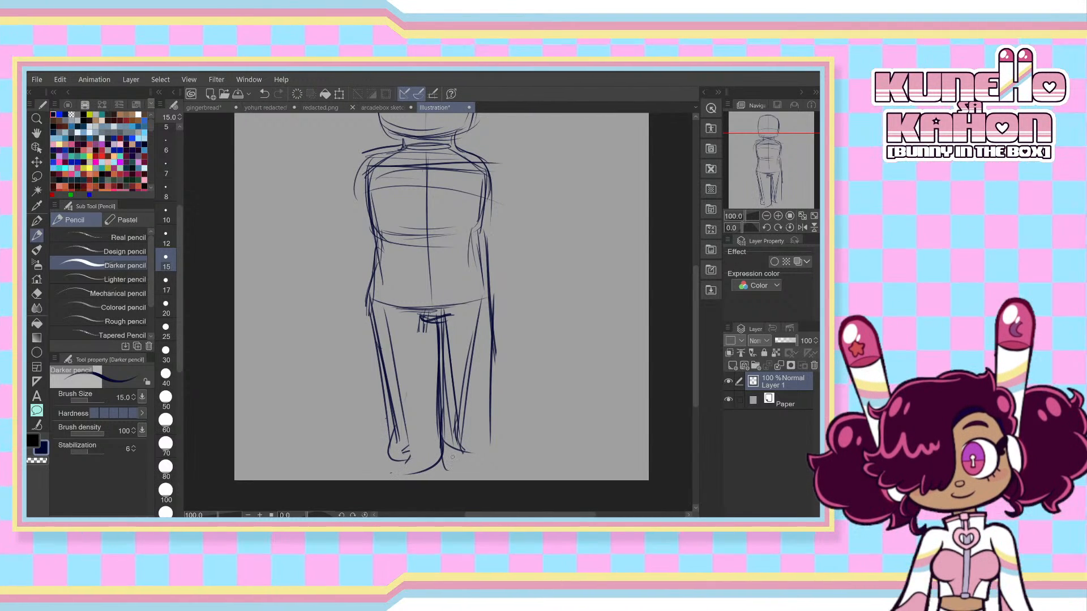
pyautogui.moveTo(492, 365)
pyautogui.mouseDown()
pyautogui.moveTo(497, 445)
pyautogui.moveTo(434, 451)
pyautogui.moveTo(393, 429)
pyautogui.moveTo(380, 446)
pyautogui.moveTo(421, 465)
pyautogui.mouseUp()
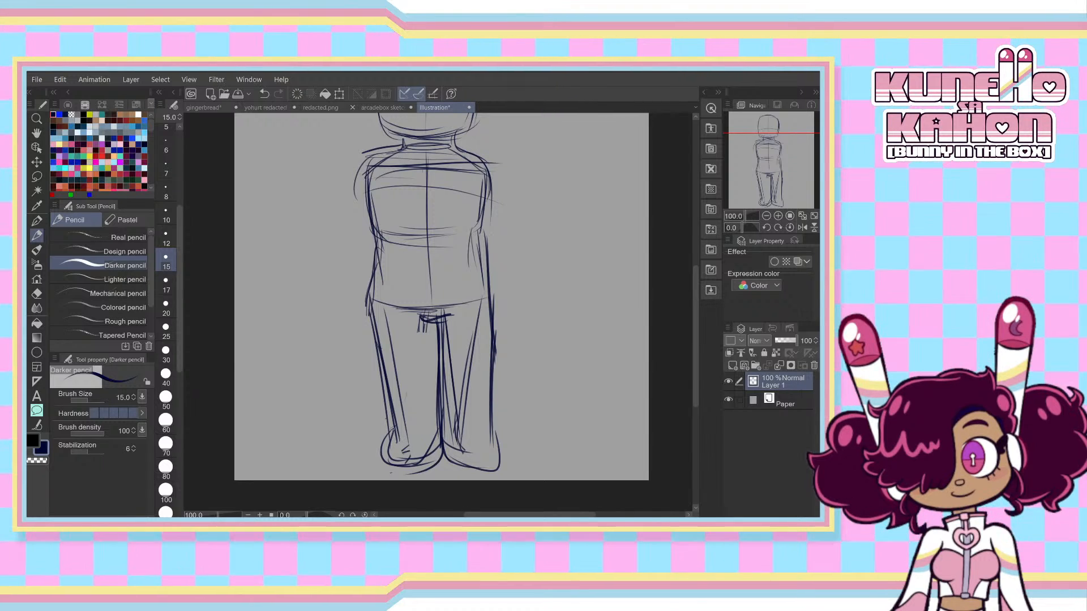
pyautogui.moveTo(373, 464); pyautogui.dragTo(426, 468)
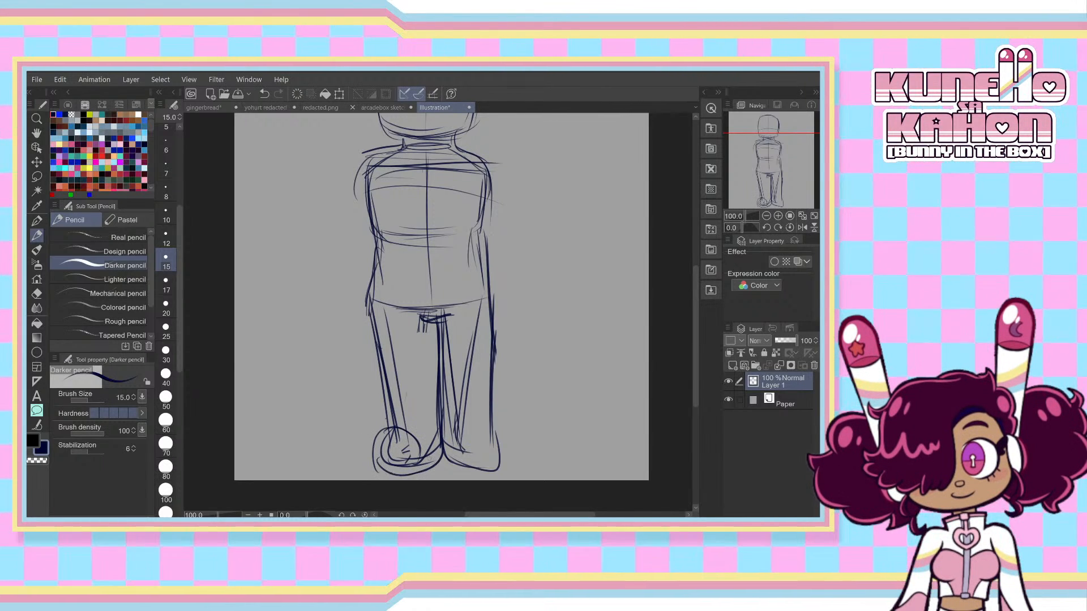
pyautogui.hotkey('ctrl', 'z')
pyautogui.moveTo(383, 436)
pyautogui.mouseDown()
pyautogui.moveTo(417, 478)
pyautogui.moveTo(504, 468)
pyautogui.mouseUp()
pyautogui.moveTo(496, 424); pyautogui.dragTo(503, 472)
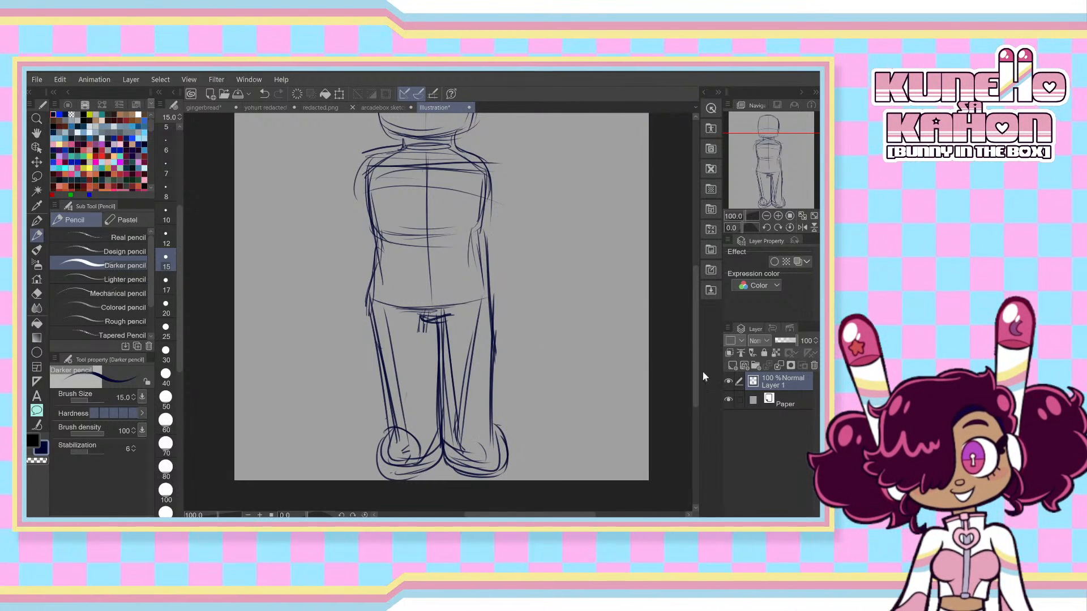
# - Undo the trial feet and inner leg line, and erase the slim left leg below the hip
pyautogui.moveTo(695, 371); pyautogui.dragTo(529, 352)
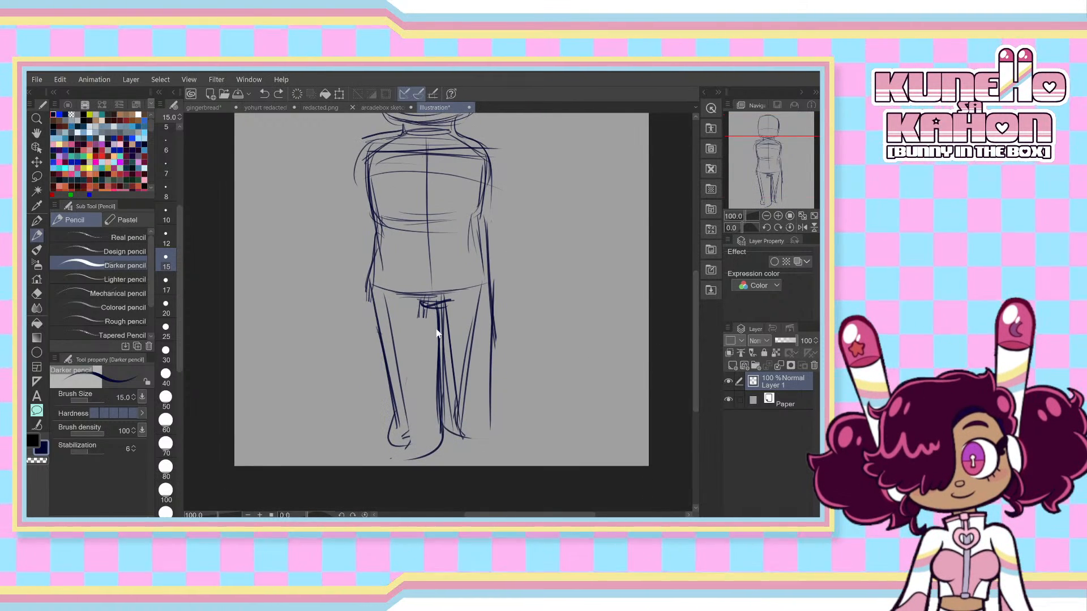
pyautogui.hotkey('ctrl', 'z')
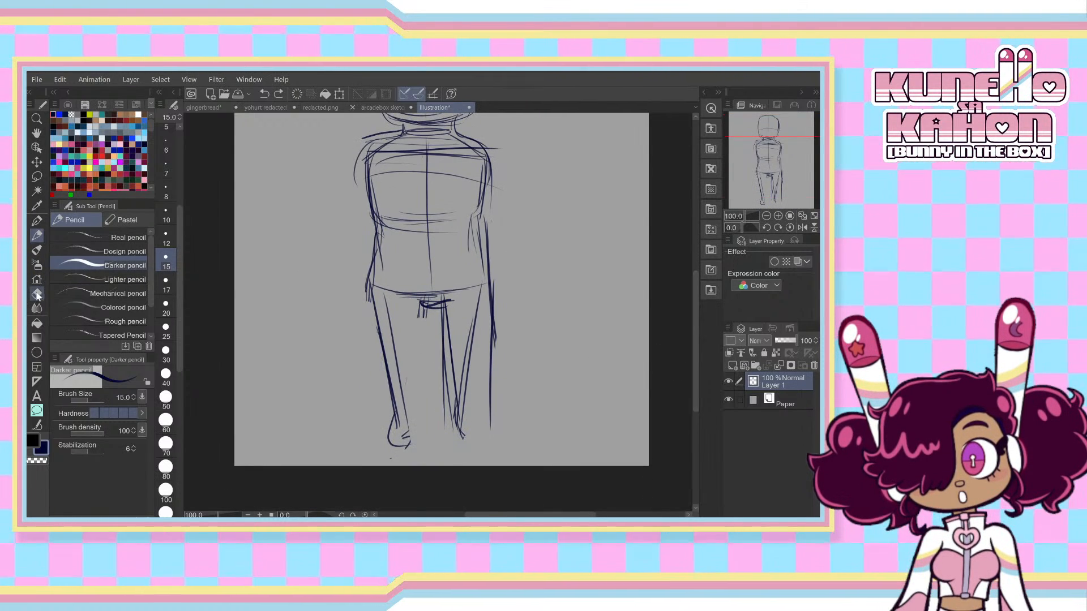
pyautogui.press('e')
pyautogui.moveTo(378, 331)
pyautogui.mouseDown()
pyautogui.moveTo(394, 392)
pyautogui.moveTo(421, 392)
pyautogui.moveTo(422, 382)
pyautogui.moveTo(410, 396)
pyautogui.moveTo(383, 365)
pyautogui.moveTo(405, 342)
pyautogui.mouseUp()
# - Redraw the left leg wider, with a nearly straight outer line from the hip and an inner line from the crotch
pyautogui.click(37, 239)
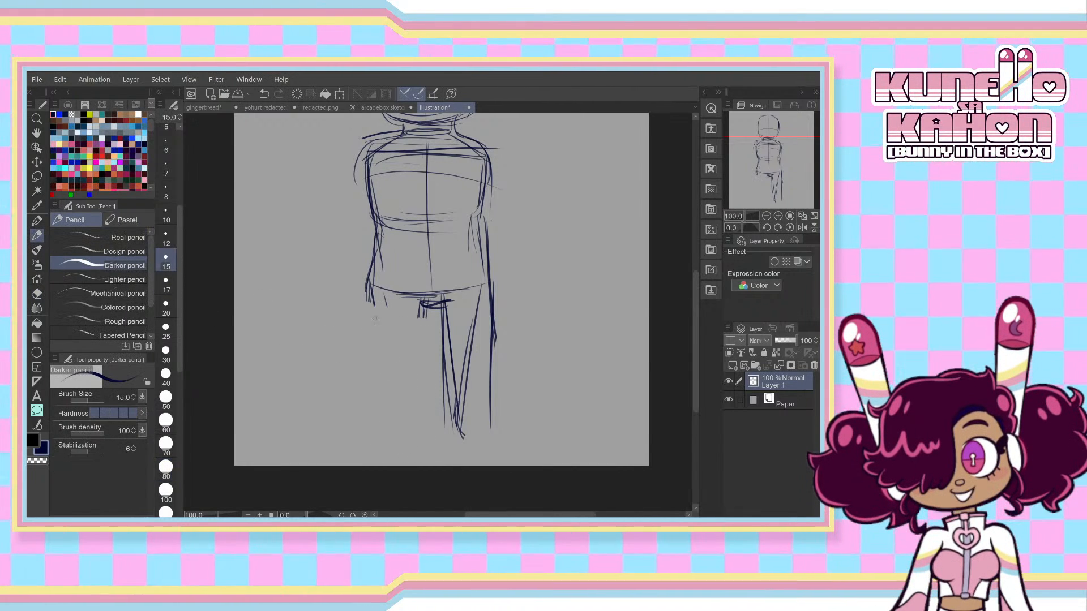
pyautogui.moveTo(370, 287); pyautogui.dragTo(377, 405)
pyautogui.hotkey('ctrl', 'z')
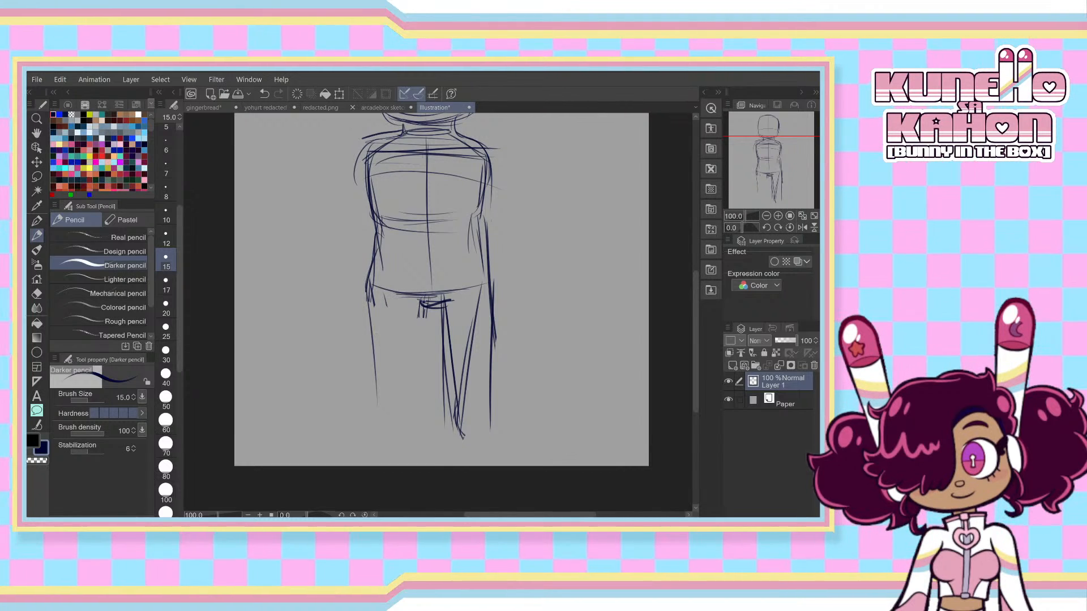
pyautogui.moveTo(424, 308)
pyautogui.mouseDown()
pyautogui.moveTo(411, 425)
pyautogui.moveTo(422, 407)
pyautogui.moveTo(423, 425)
pyautogui.mouseUp()
pyautogui.hotkey('ctrl', 'z')
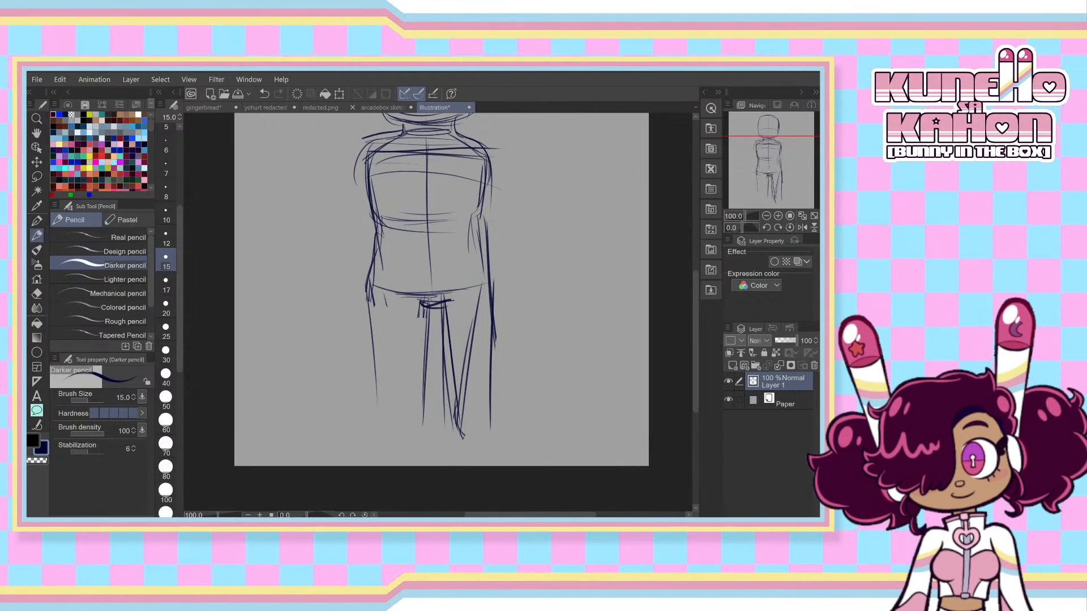
pyautogui.moveTo(430, 300); pyautogui.dragTo(418, 421)
pyautogui.moveTo(368, 286); pyautogui.dragTo(374, 440)
pyautogui.hotkey('ctrl', 'z')
# - Redraw the right leg with an inner line curving into a rounded foot and an outer line flaring toward the ankle
pyautogui.moveTo(444, 304); pyautogui.dragTo(447, 406)
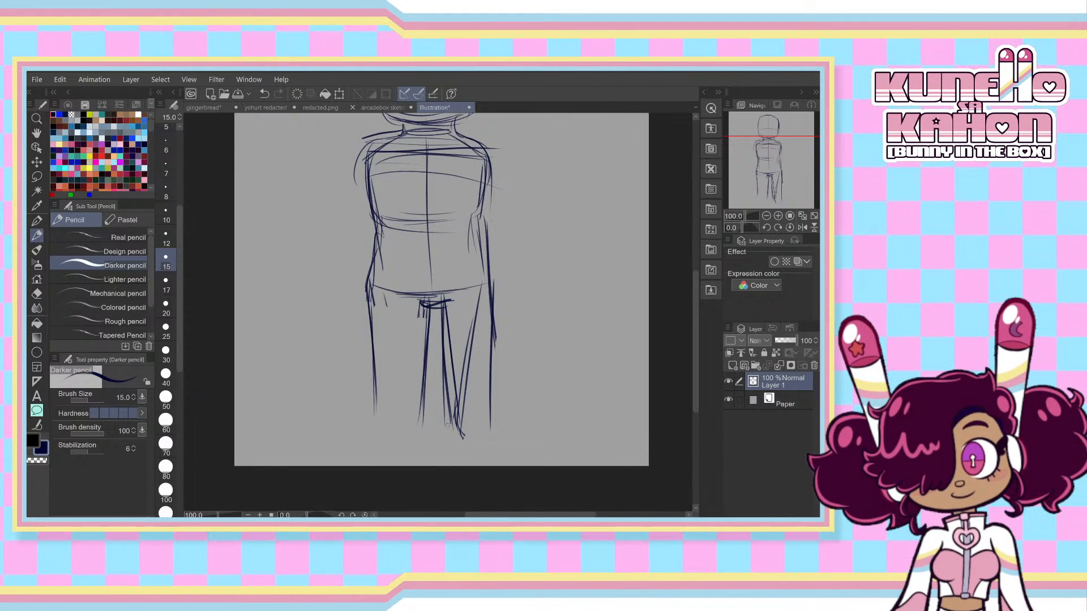
pyautogui.moveTo(493, 324)
pyautogui.mouseDown()
pyautogui.moveTo(495, 294)
pyautogui.moveTo(505, 430)
pyautogui.mouseUp()
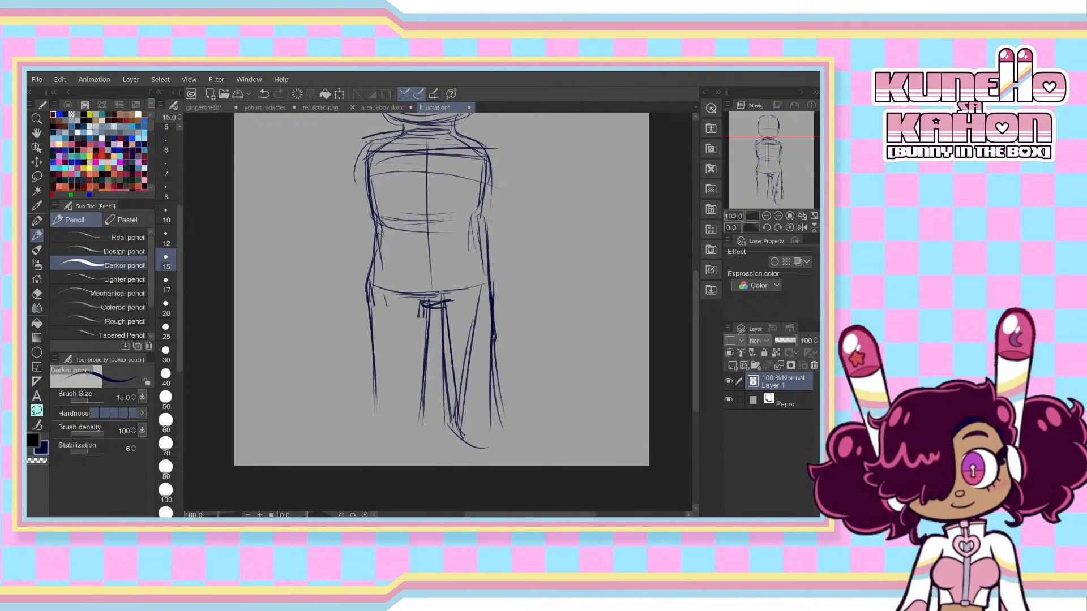
pyautogui.moveTo(438, 304); pyautogui.dragTo(443, 434)
pyautogui.hotkey('ctrl', 'z')
pyautogui.hotkey('ctrl', 'z')
pyautogui.moveTo(443, 308)
pyautogui.mouseDown()
pyautogui.moveTo(443, 436)
pyautogui.moveTo(490, 460)
pyautogui.mouseUp()
pyautogui.moveTo(446, 435); pyautogui.dragTo(499, 453)
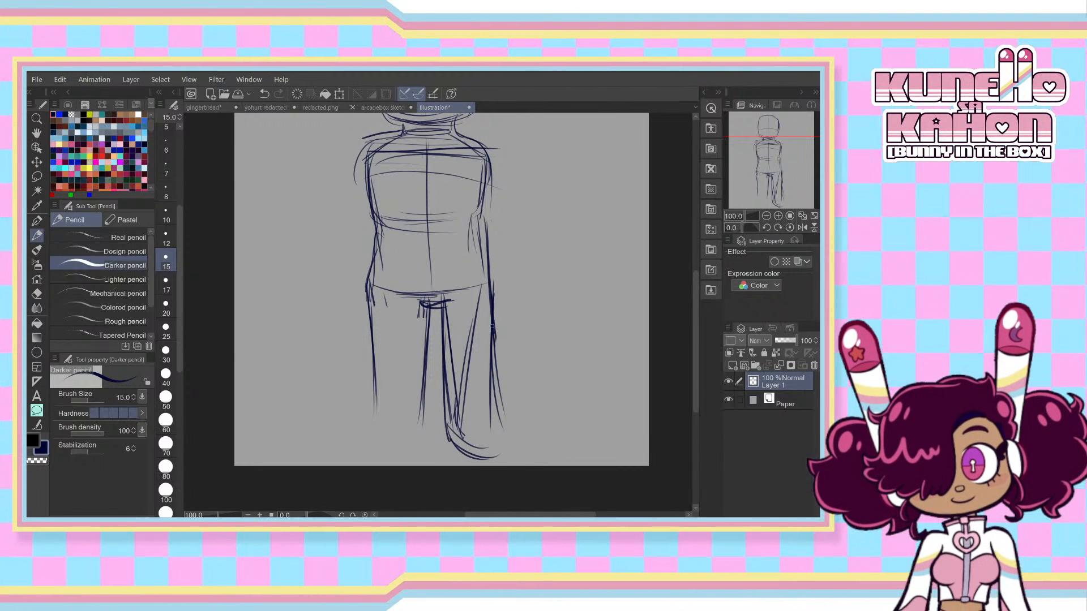
pyautogui.moveTo(492, 328); pyautogui.dragTo(499, 456)
pyautogui.moveTo(496, 391); pyautogui.dragTo(509, 452)
pyautogui.hotkey('ctrl', 'z')
pyautogui.moveTo(494, 376); pyautogui.dragTo(506, 456)
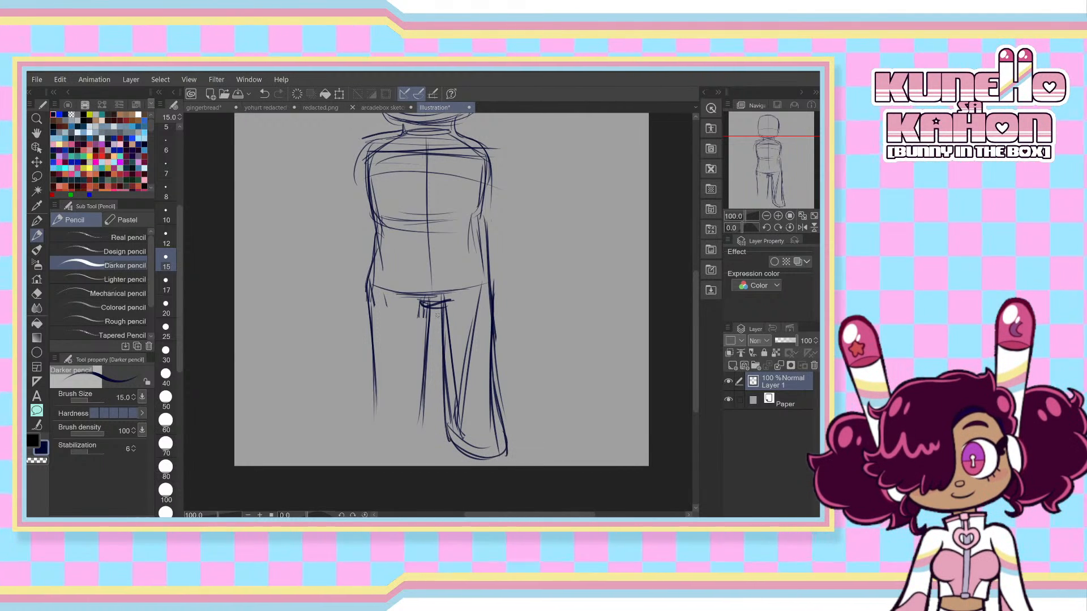
# - Reinforce the left leg's contours, flare its lower end outward, and close it with a rounded foot
pyautogui.moveTo(421, 374); pyautogui.dragTo(414, 445)
pyautogui.hotkey('ctrl', 'z')
pyautogui.moveTo(429, 309); pyautogui.dragTo(411, 437)
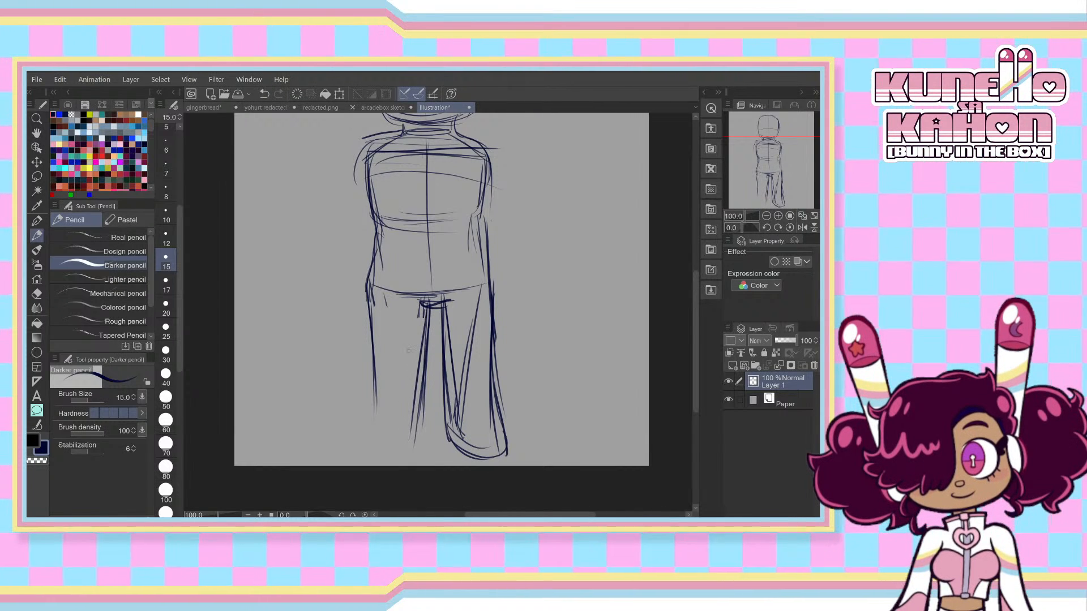
pyautogui.hotkey('ctrl', 'z')
pyautogui.moveTo(370, 290); pyautogui.dragTo(371, 435)
pyautogui.moveTo(373, 392)
pyautogui.mouseDown()
pyautogui.moveTo(356, 449)
pyautogui.moveTo(366, 459)
pyautogui.mouseUp()
pyautogui.hotkey('ctrl', 'z')
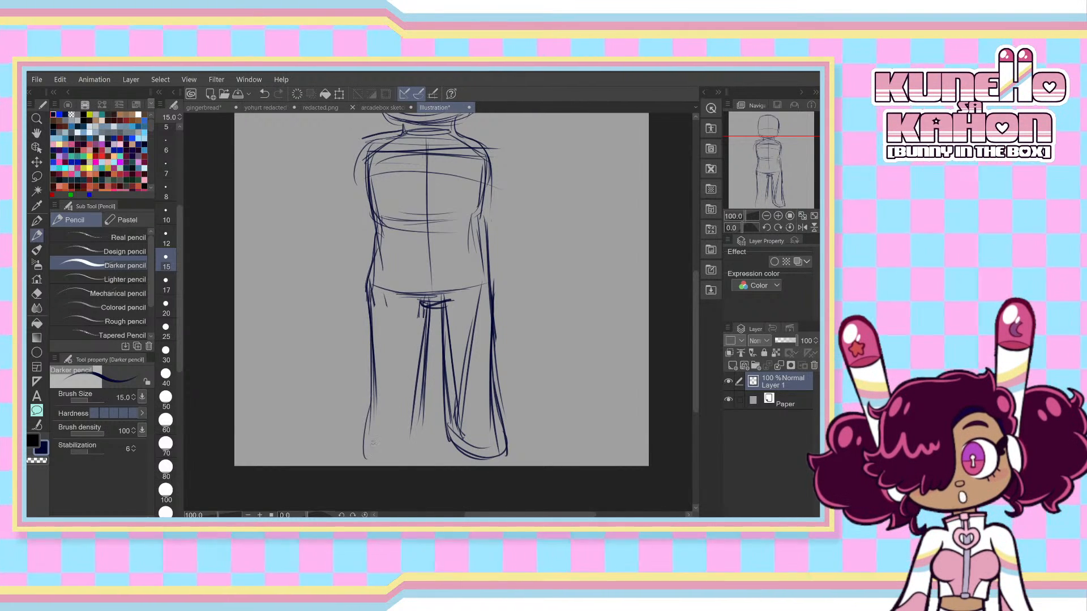
pyautogui.hotkey('ctrl', 'z')
pyautogui.moveTo(371, 416)
pyautogui.mouseDown()
pyautogui.moveTo(369, 458)
pyautogui.moveTo(396, 457)
pyautogui.mouseUp()
pyautogui.hotkey('ctrl', 'z')
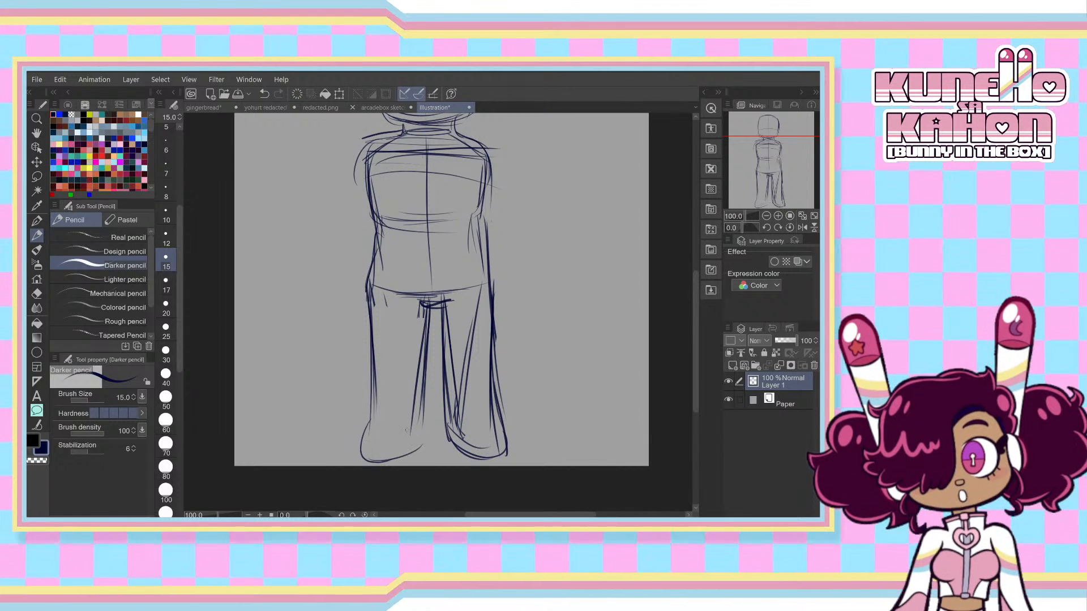
pyautogui.moveTo(423, 399); pyautogui.dragTo(419, 453)
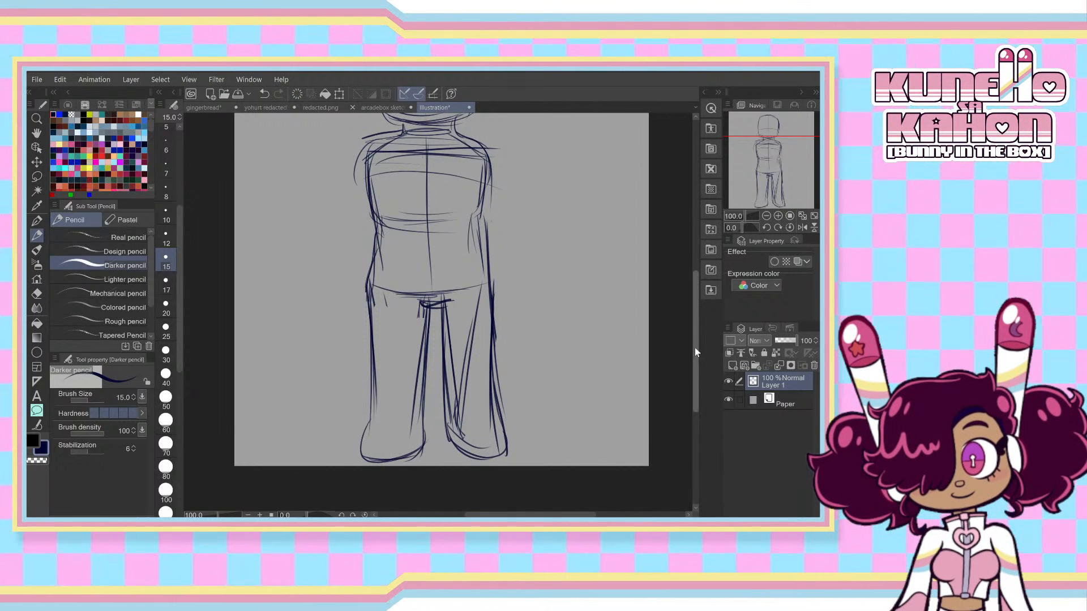
# - Sketch a round joint at each shoulder and a short arm line slanting down and outward from the left shoulder
pyautogui.moveTo(696, 335); pyautogui.dragTo(686, 297)
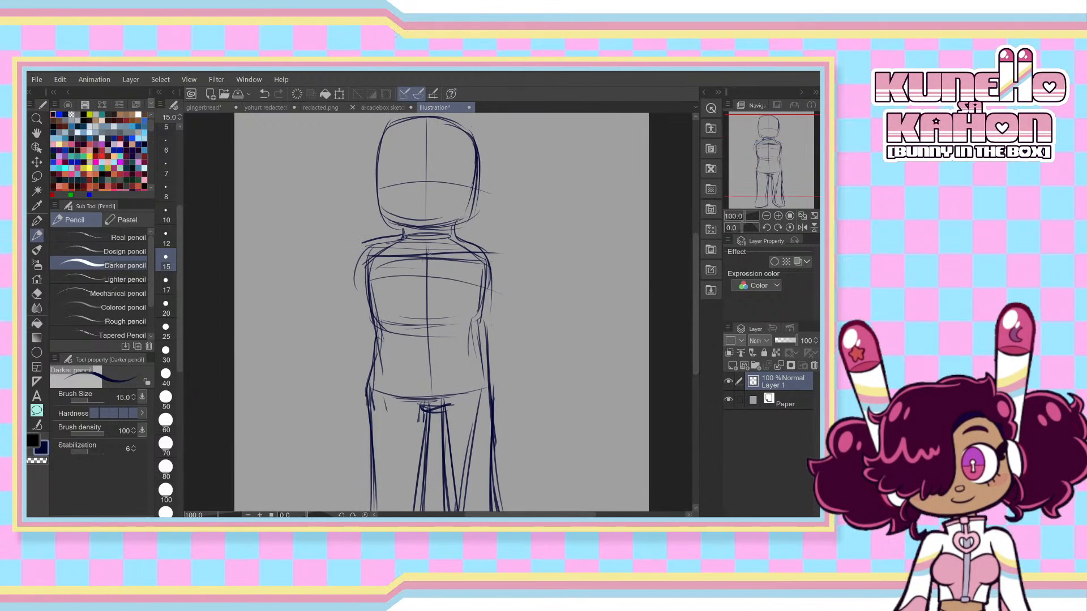
pyautogui.moveTo(427, 246); pyautogui.dragTo(418, 360)
pyautogui.hotkey('ctrl', 'z')
pyautogui.moveTo(374, 269); pyautogui.dragTo(485, 262)
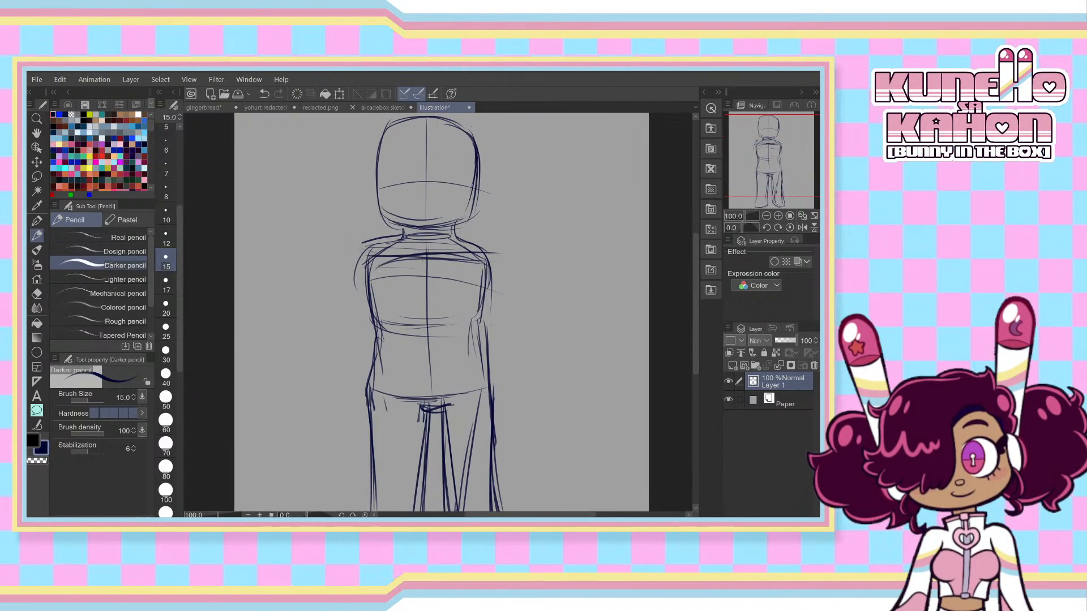
pyautogui.moveTo(366, 252)
pyautogui.mouseDown()
pyautogui.moveTo(381, 279)
pyautogui.moveTo(367, 301)
pyautogui.moveTo(373, 262)
pyautogui.mouseUp()
pyautogui.hotkey('ctrl', 'z')
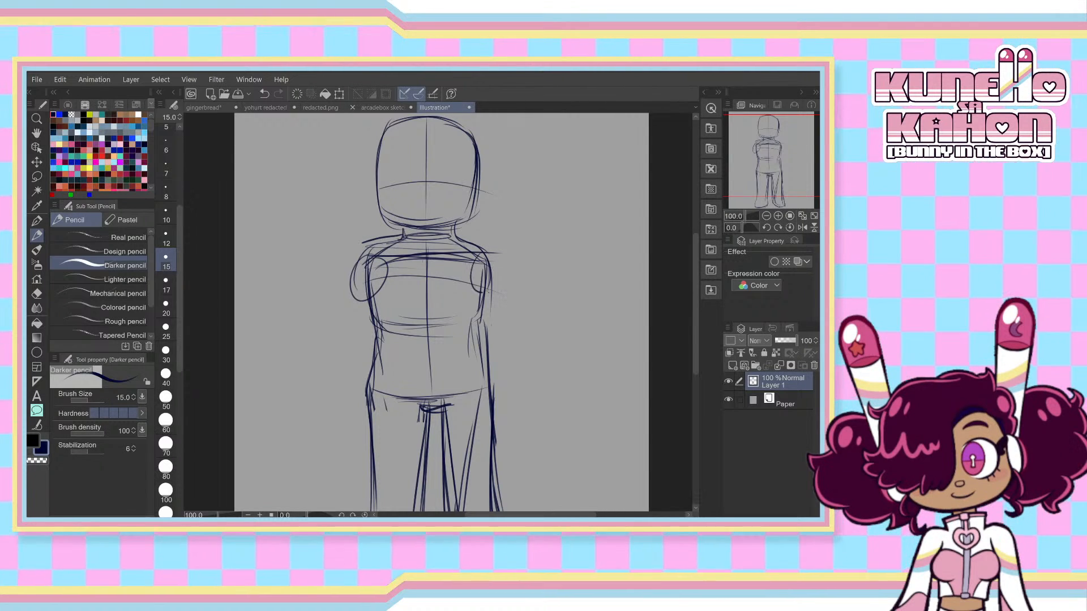
pyautogui.moveTo(488, 290); pyautogui.dragTo(467, 295)
pyautogui.hotkey('ctrl', 'z')
pyautogui.moveTo(484, 253); pyautogui.dragTo(464, 299)
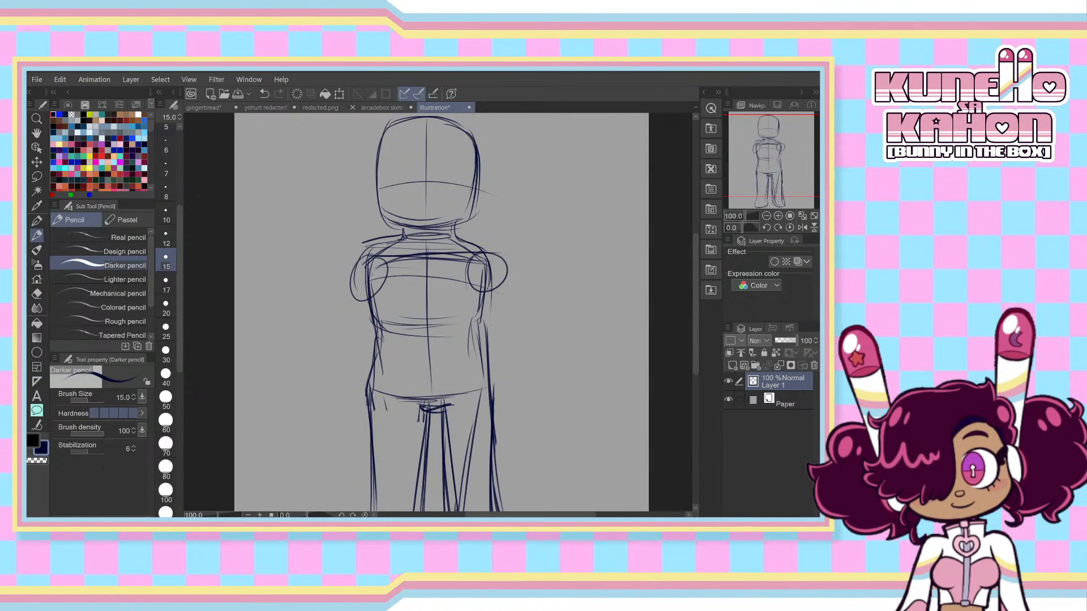
pyautogui.moveTo(362, 259); pyautogui.dragTo(328, 303)
# - Try a lowered left upper arm angled away from the torso, and undo its extended contours
pyautogui.moveTo(372, 256)
pyautogui.mouseDown()
pyautogui.moveTo(327, 323)
pyautogui.moveTo(343, 355)
pyautogui.mouseUp()
pyautogui.hotkey('ctrl', 'z')
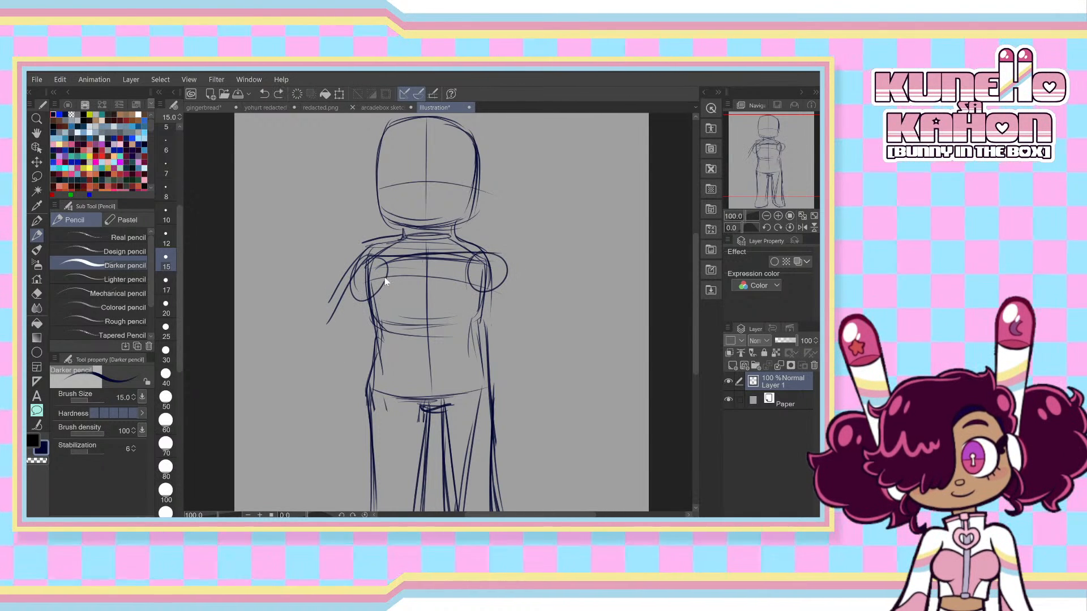
pyautogui.moveTo(359, 259); pyautogui.dragTo(309, 331)
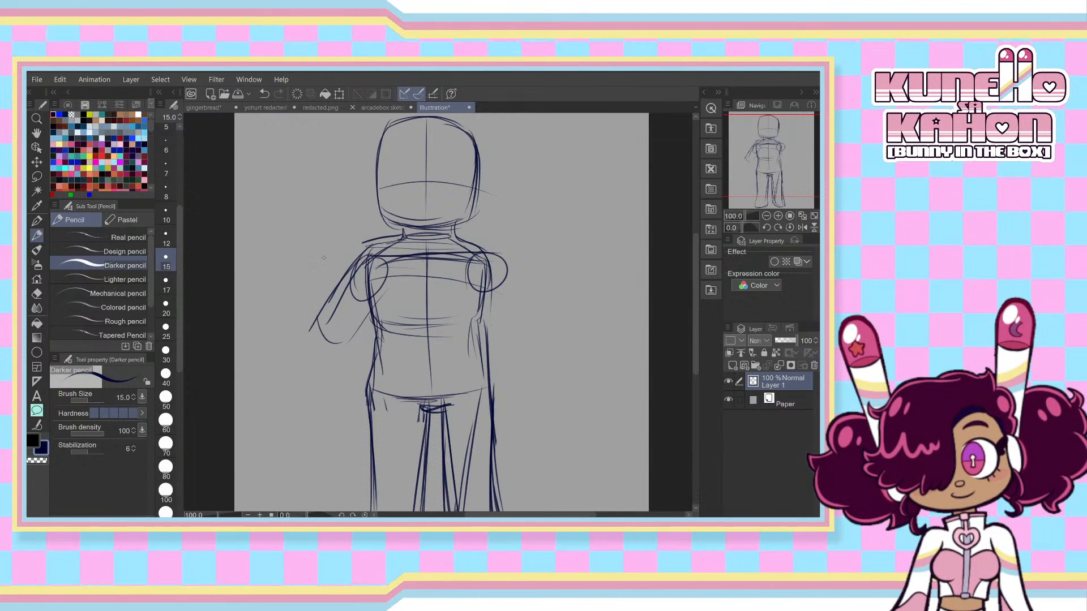
pyautogui.hotkey('ctrl', 'z')
pyautogui.hotkey('ctrl', 'z')
# - Try a bent left arm raised beside the head and a lowered right arm line, and undo these arm strokes
pyautogui.moveTo(366, 269); pyautogui.dragTo(312, 240)
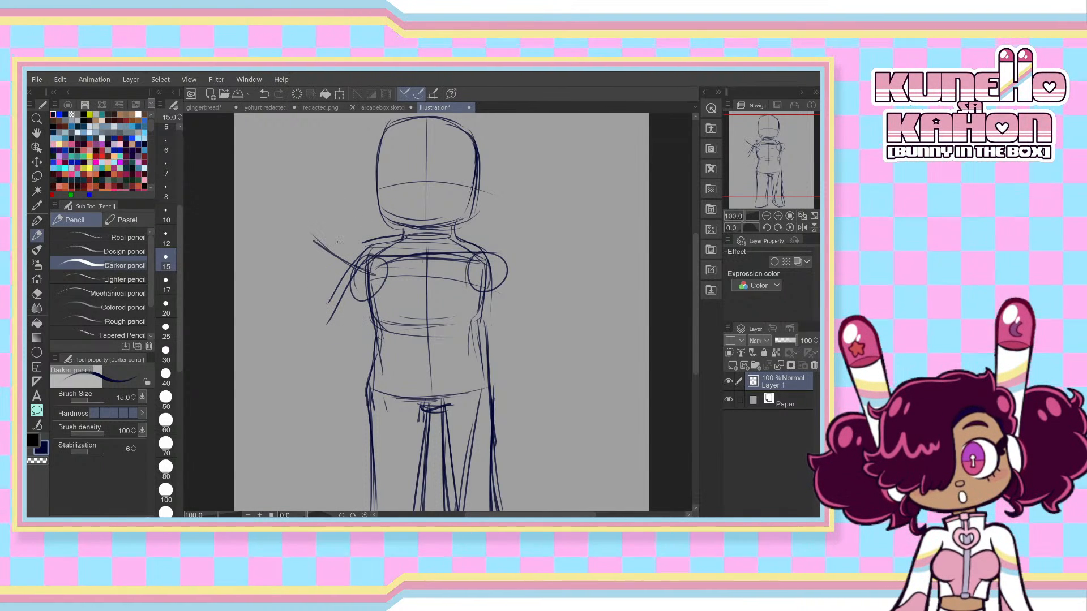
pyautogui.moveTo(360, 276)
pyautogui.mouseDown()
pyautogui.moveTo(303, 238)
pyautogui.moveTo(326, 189)
pyautogui.mouseUp()
pyautogui.hotkey('ctrl', 'z')
pyautogui.moveTo(298, 234); pyautogui.dragTo(354, 160)
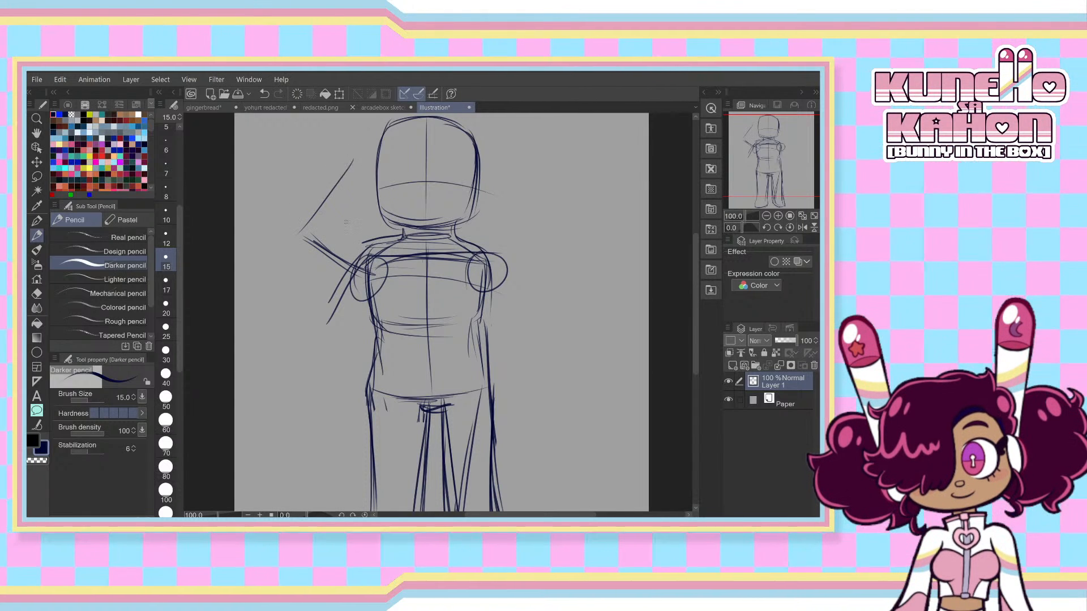
pyautogui.moveTo(493, 266); pyautogui.dragTo(535, 360)
pyautogui.hotkey('ctrl', 'z')
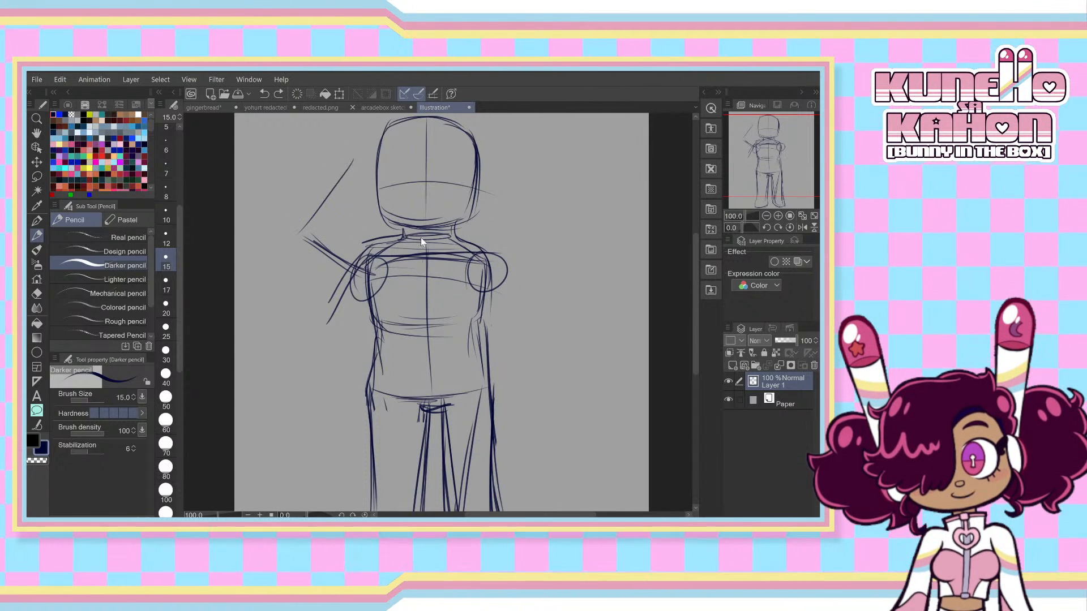
pyautogui.hotkey('ctrl', 'z')
pyautogui.hotkey('ctrl', 'z')
pyautogui.hotkey('ctrl', 'z')
pyautogui.hotkey('ctrl', 'z')
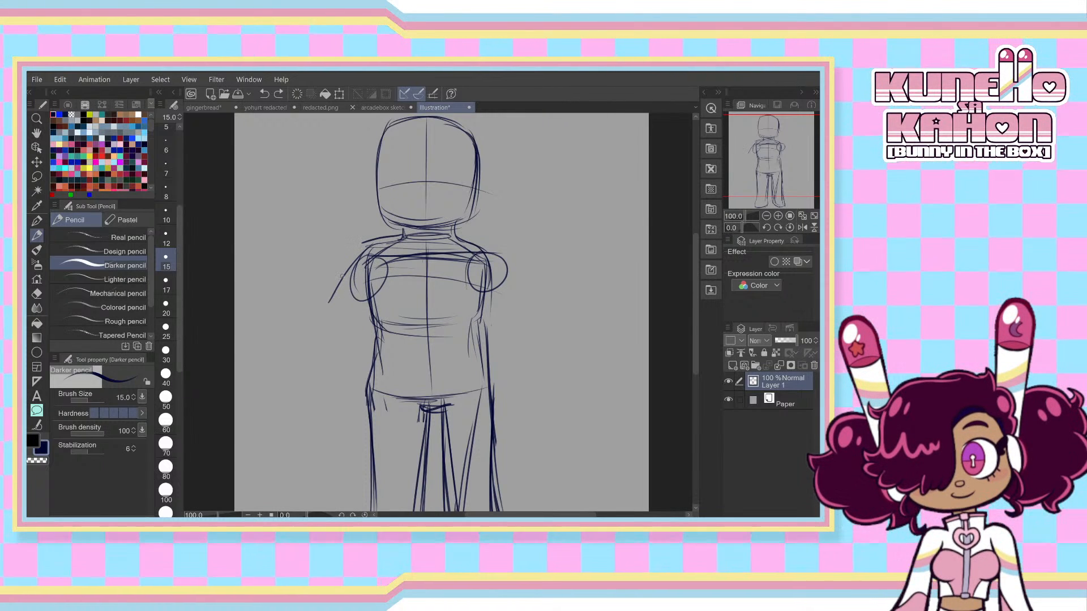
# - Reinforce the curved guide lines across the upper chest and the waist
pyautogui.moveTo(328, 284); pyautogui.dragTo(491, 261)
pyautogui.moveTo(375, 338)
pyautogui.mouseDown()
pyautogui.moveTo(489, 329)
pyautogui.moveTo(484, 489)
pyautogui.mouseUp()
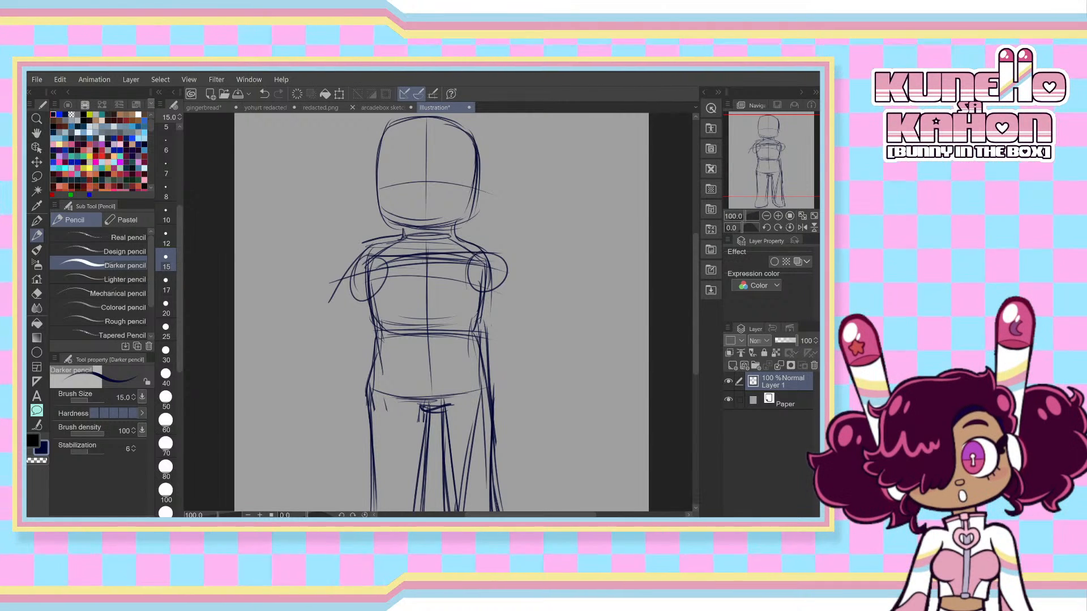
pyautogui.hotkey('ctrl', 'z')
# - Erase the stray sketch lines inside the right leg and its foot
pyautogui.scroll(-4, 692, 355)
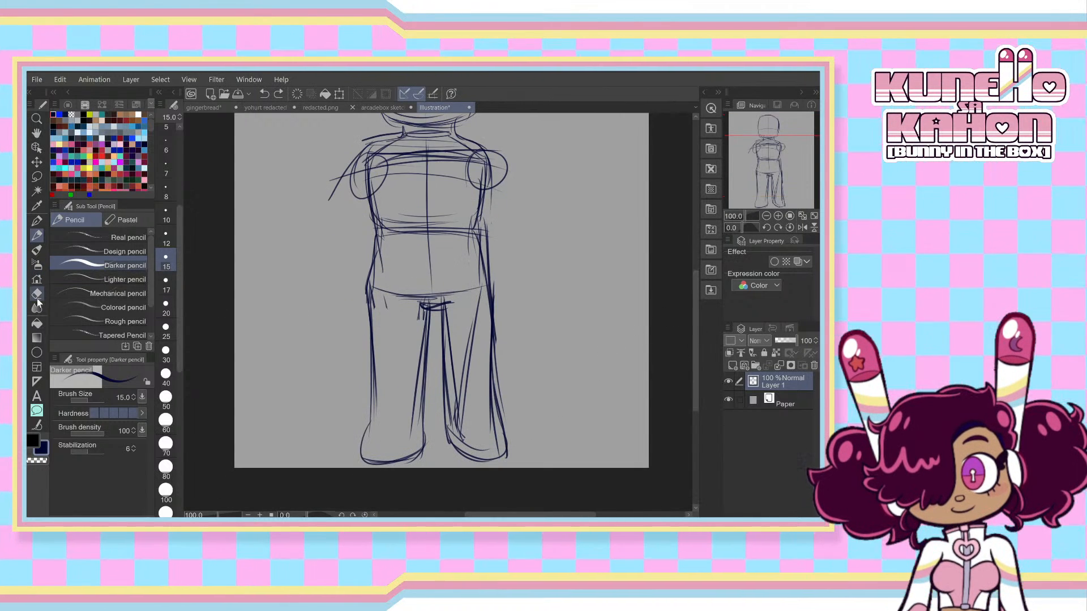
pyautogui.click(37, 293)
pyautogui.moveTo(473, 317); pyautogui.dragTo(460, 441)
pyautogui.moveTo(448, 379)
pyautogui.mouseDown()
pyautogui.moveTo(449, 424)
pyautogui.moveTo(481, 450)
pyautogui.mouseUp()
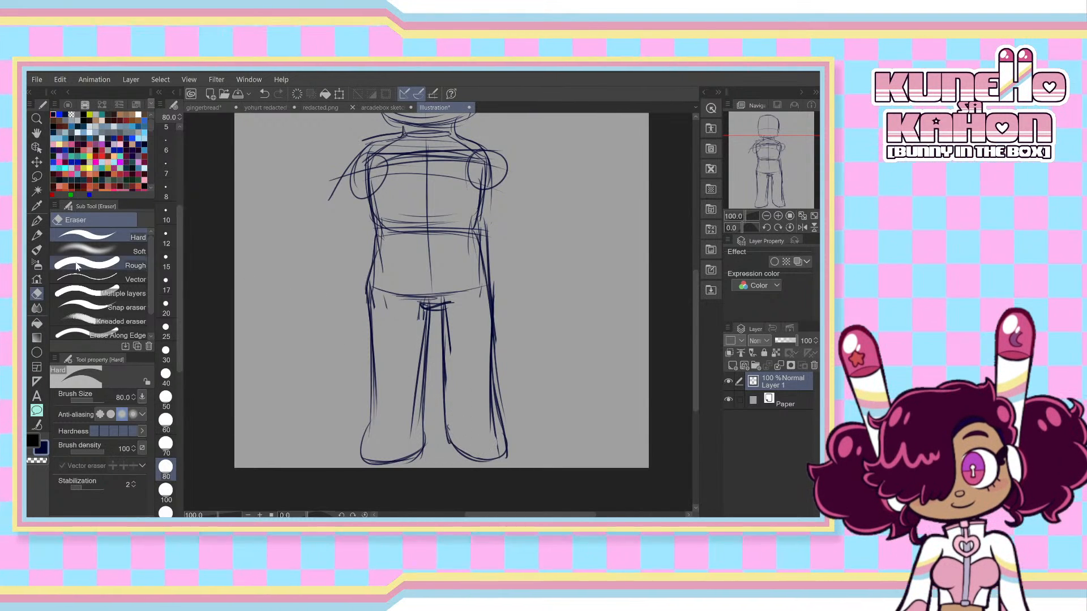
# - Redraw the right foot's rounded outline, and darken the left leg's outer contour, its foot and the crotch
pyautogui.click(37, 235)
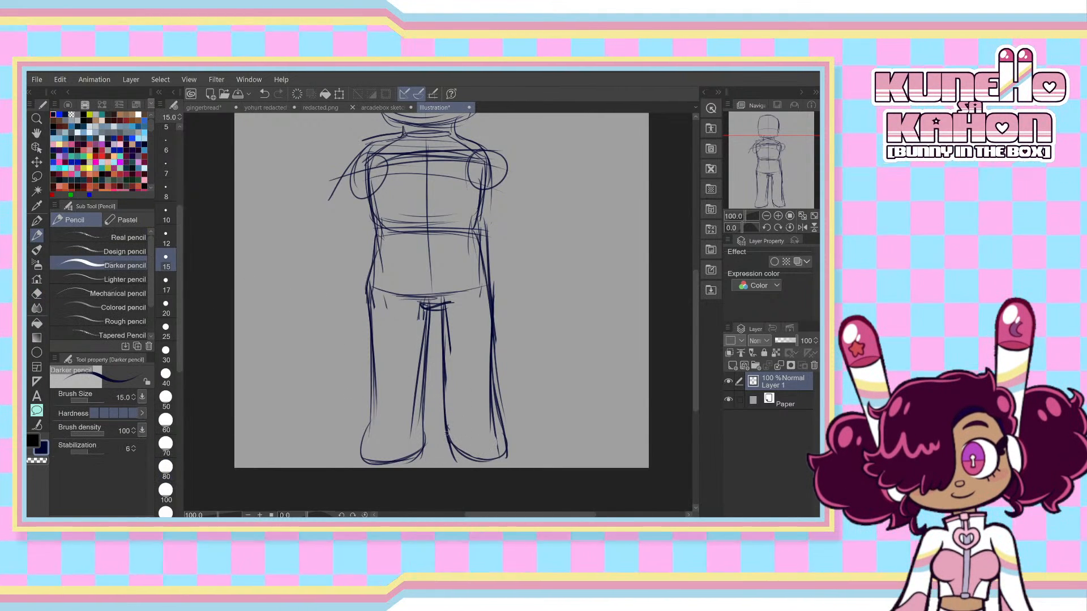
pyautogui.hotkey('ctrl', 'z')
pyautogui.moveTo(452, 447)
pyautogui.mouseDown()
pyautogui.moveTo(500, 463)
pyautogui.moveTo(509, 401)
pyautogui.mouseUp()
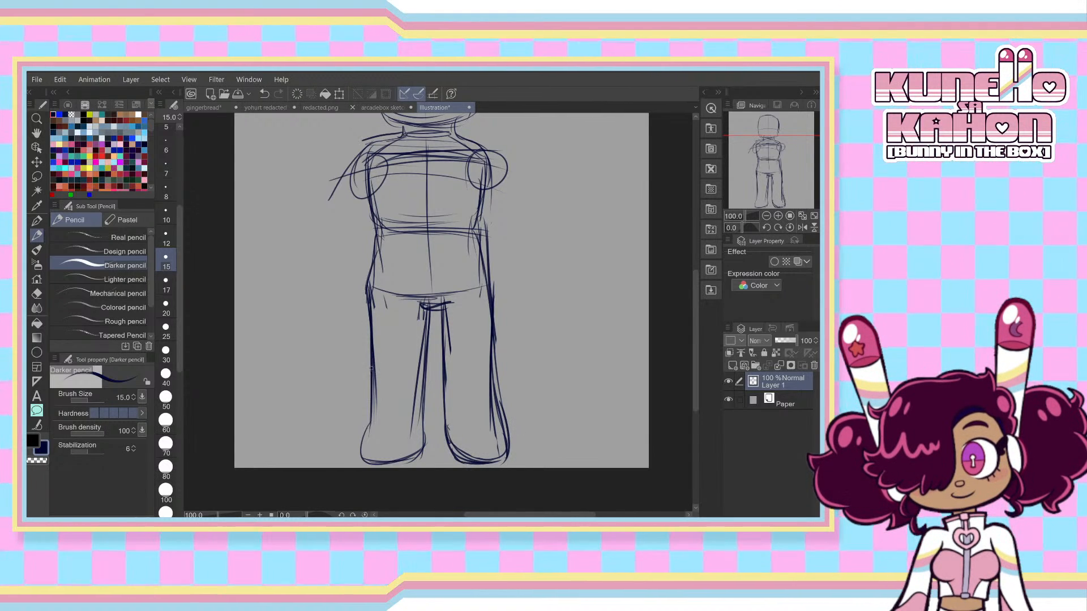
pyautogui.moveTo(375, 366)
pyautogui.mouseDown()
pyautogui.moveTo(361, 433)
pyautogui.moveTo(418, 456)
pyautogui.moveTo(430, 321)
pyautogui.moveTo(452, 296)
pyautogui.mouseUp()
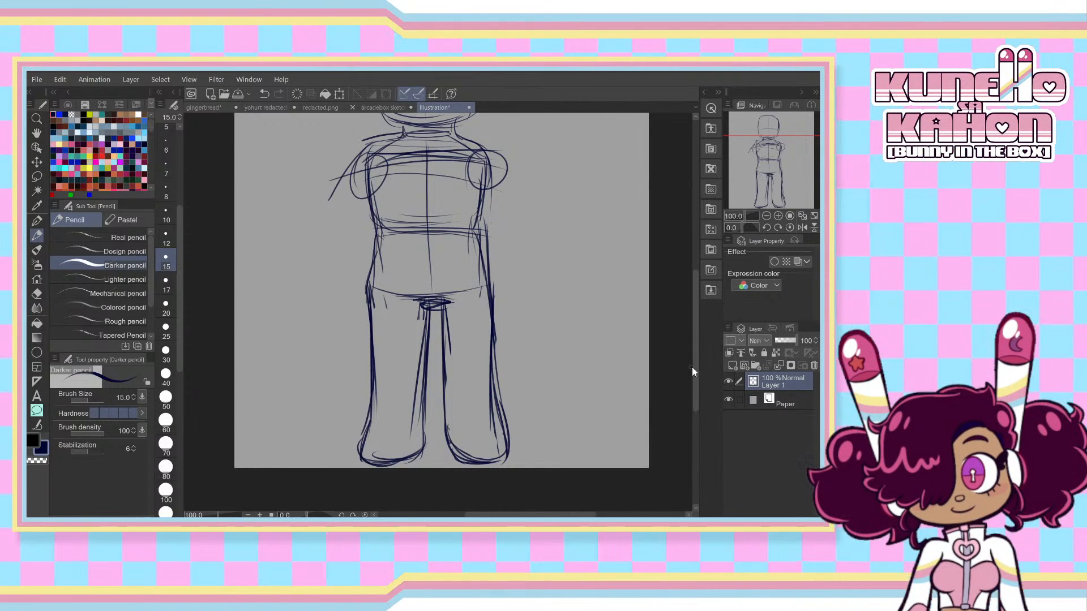
# - Reinforce the upper chest line, the waist line and the outer contours of the hips
pyautogui.moveTo(695, 366); pyautogui.dragTo(695, 343)
pyautogui.moveTo(352, 225); pyautogui.dragTo(505, 228)
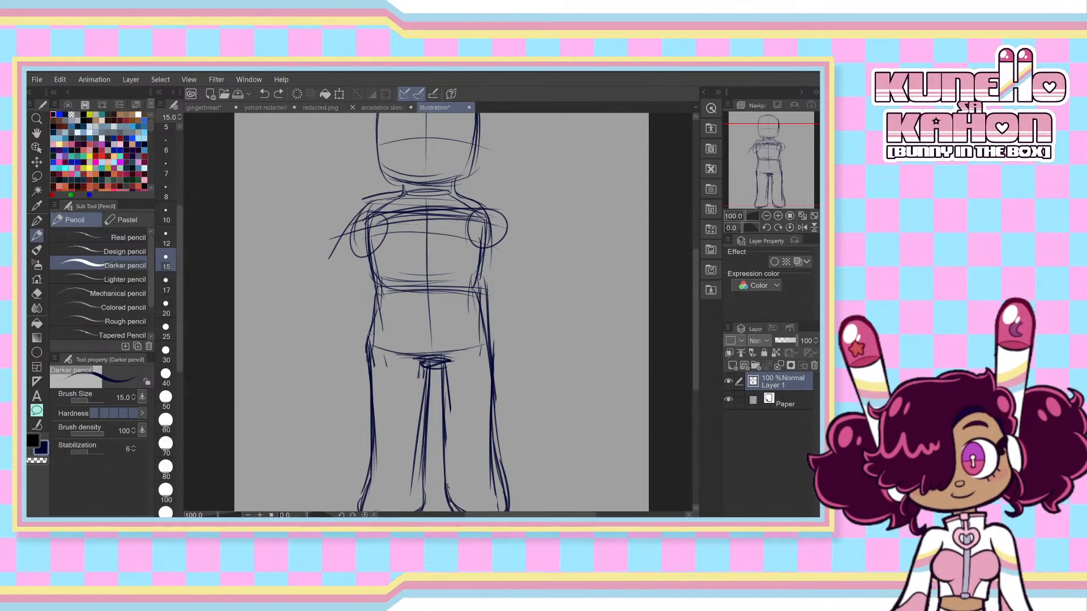
pyautogui.moveTo(368, 337)
pyautogui.mouseDown()
pyautogui.moveTo(373, 299)
pyautogui.moveTo(479, 303)
pyautogui.mouseUp()
pyautogui.hotkey('ctrl', 'z')
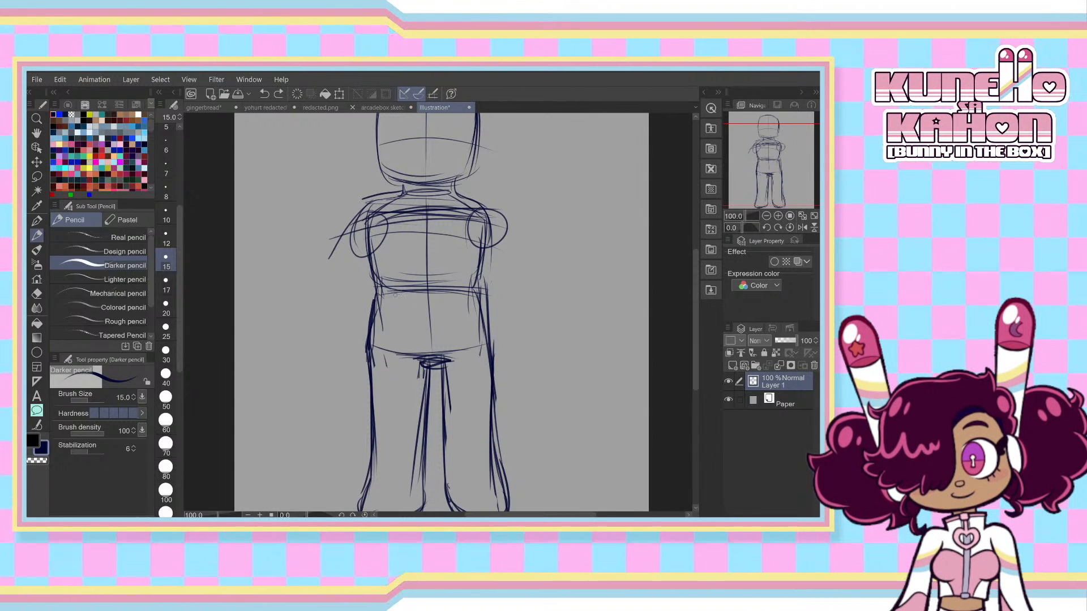
pyautogui.moveTo(380, 295); pyautogui.dragTo(485, 295)
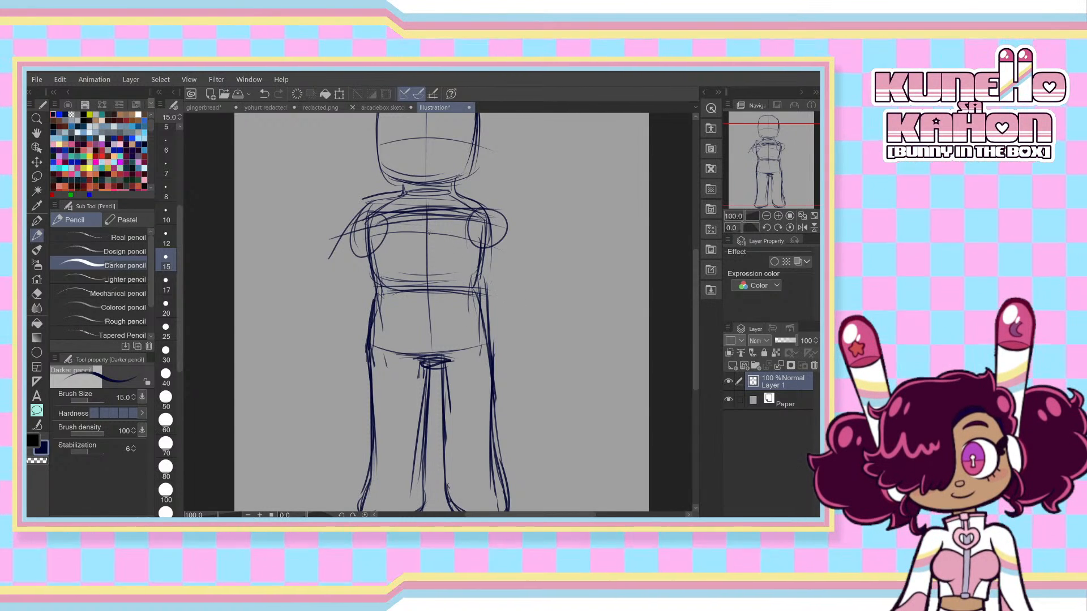
# - Darken the shoulder line, the outer curves of both shoulders and the sides of the chest
pyautogui.moveTo(367, 213)
pyautogui.mouseDown()
pyautogui.moveTo(495, 217)
pyautogui.moveTo(475, 212)
pyautogui.mouseUp()
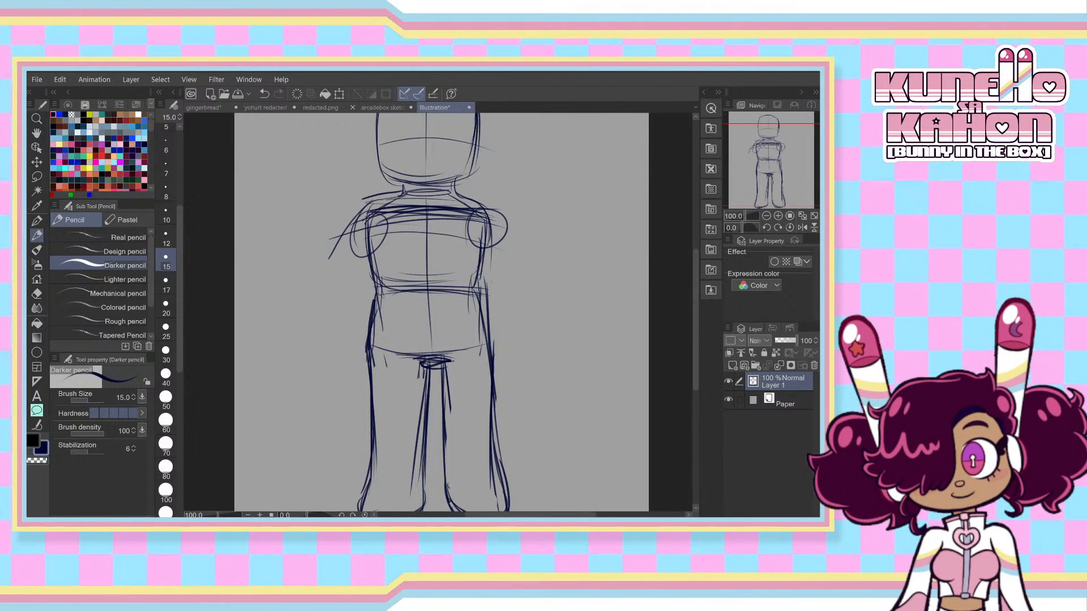
pyautogui.moveTo(379, 205); pyautogui.dragTo(349, 251)
pyautogui.hotkey('ctrl', 'z')
pyautogui.moveTo(373, 207)
pyautogui.mouseDown()
pyautogui.moveTo(352, 249)
pyautogui.moveTo(472, 204)
pyautogui.moveTo(491, 258)
pyautogui.moveTo(472, 287)
pyautogui.mouseUp()
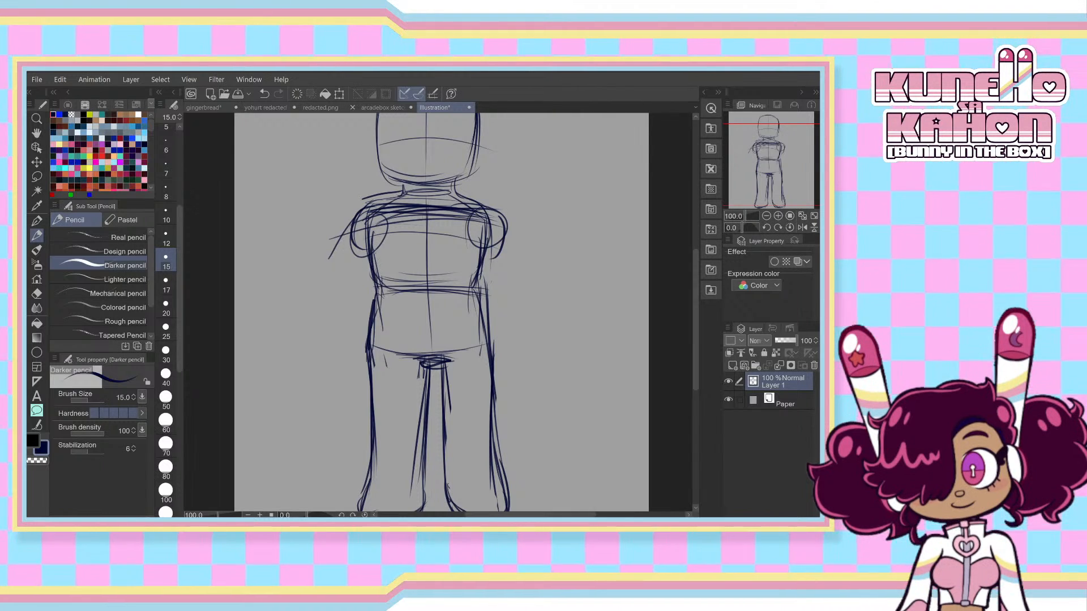
# - Try a right arm slanting down from the shoulder with a raised forearm, and undo it
pyautogui.moveTo(492, 219); pyautogui.dragTo(531, 297)
pyautogui.hotkey('ctrl', 'z')
pyautogui.moveTo(497, 226); pyautogui.dragTo(541, 307)
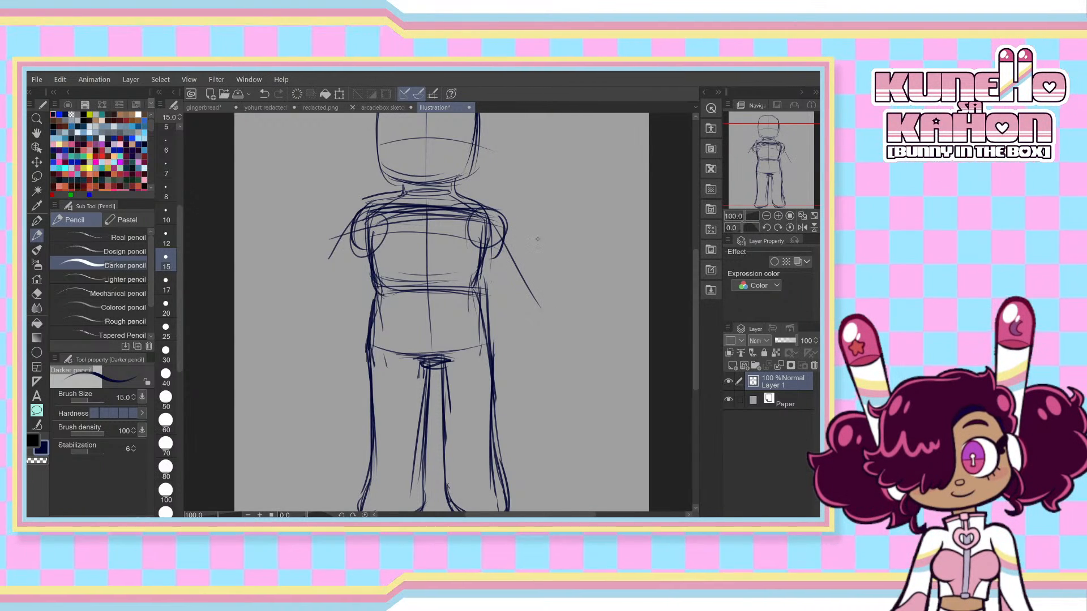
pyautogui.moveTo(572, 217); pyautogui.dragTo(541, 308)
pyautogui.hotkey('ctrl', 'z')
pyautogui.hotkey('ctrl', 'z')
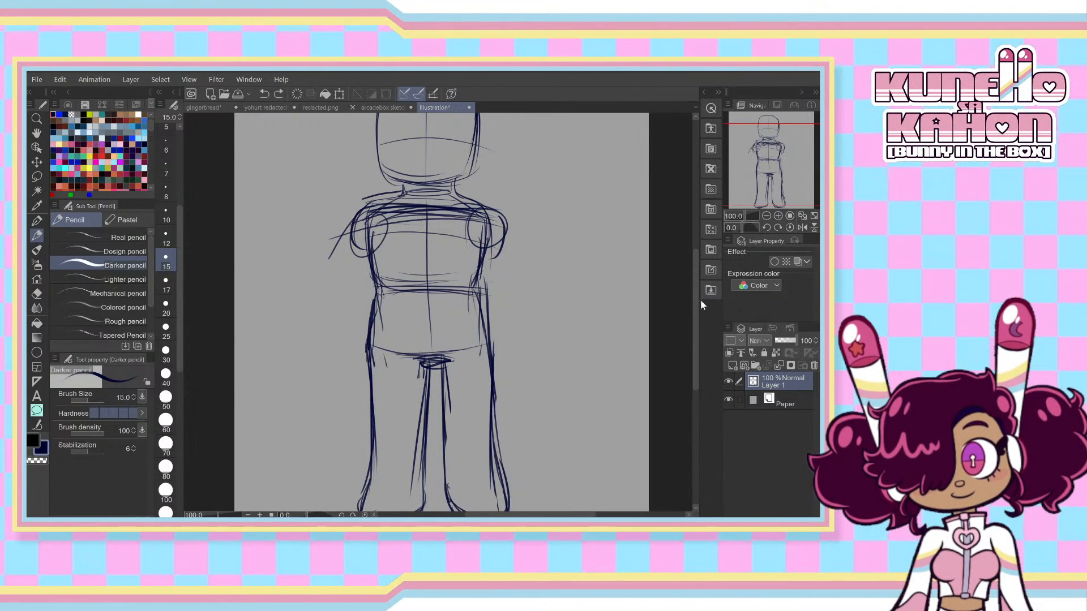
# - Try curved strokes beside the head and on the chest, and undo them
pyautogui.scroll(3, 691, 296)
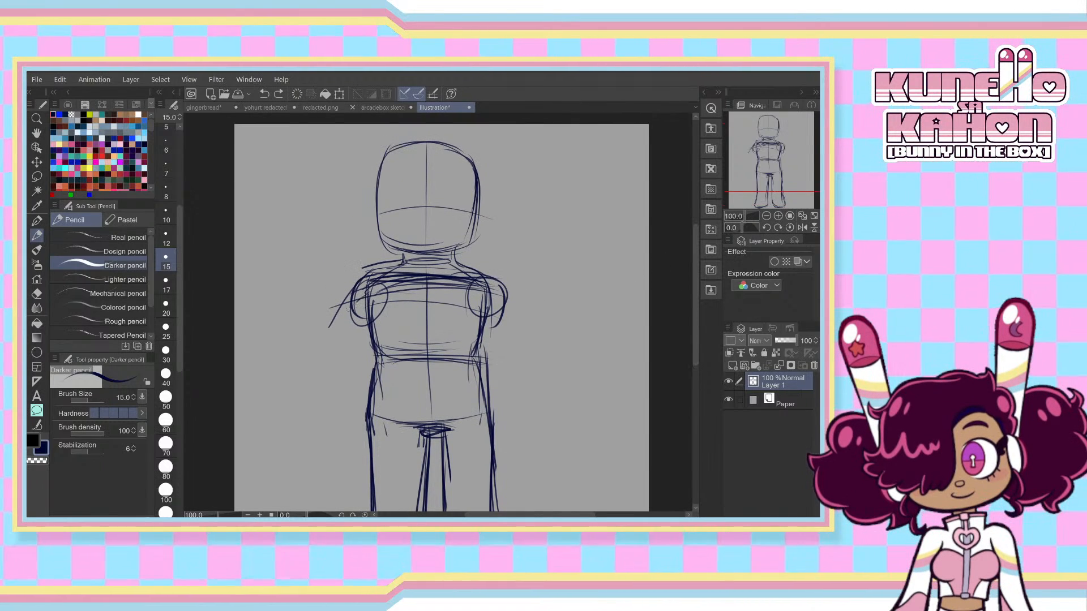
pyautogui.moveTo(287, 233)
pyautogui.mouseDown()
pyautogui.moveTo(339, 243)
pyautogui.moveTo(339, 222)
pyautogui.moveTo(319, 283)
pyautogui.moveTo(342, 218)
pyautogui.mouseUp()
pyautogui.hotkey('ctrl', 'z')
pyautogui.hotkey('ctrl', 'z')
pyautogui.hotkey('ctrl', 'z')
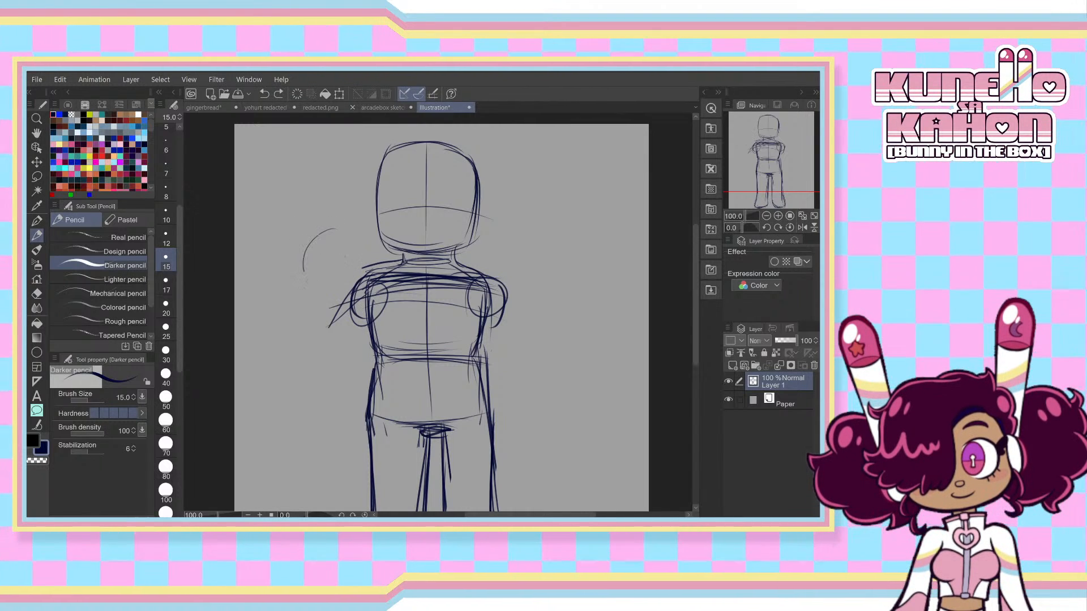
pyautogui.moveTo(304, 270); pyautogui.dragTo(360, 243)
pyautogui.hotkey('ctrl', 'z')
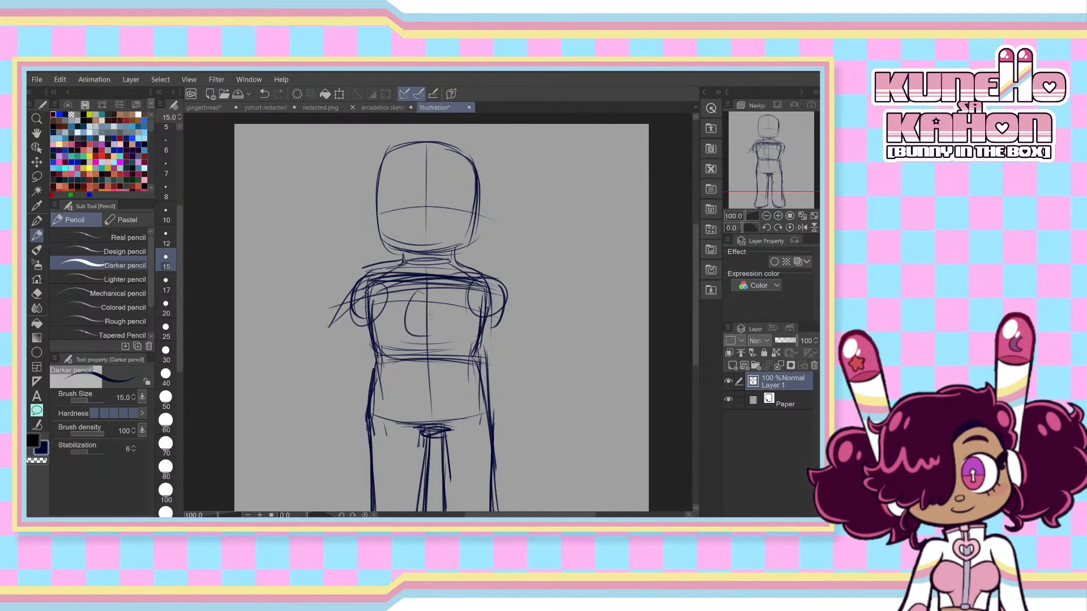
pyautogui.hotkey('ctrl', 'z')
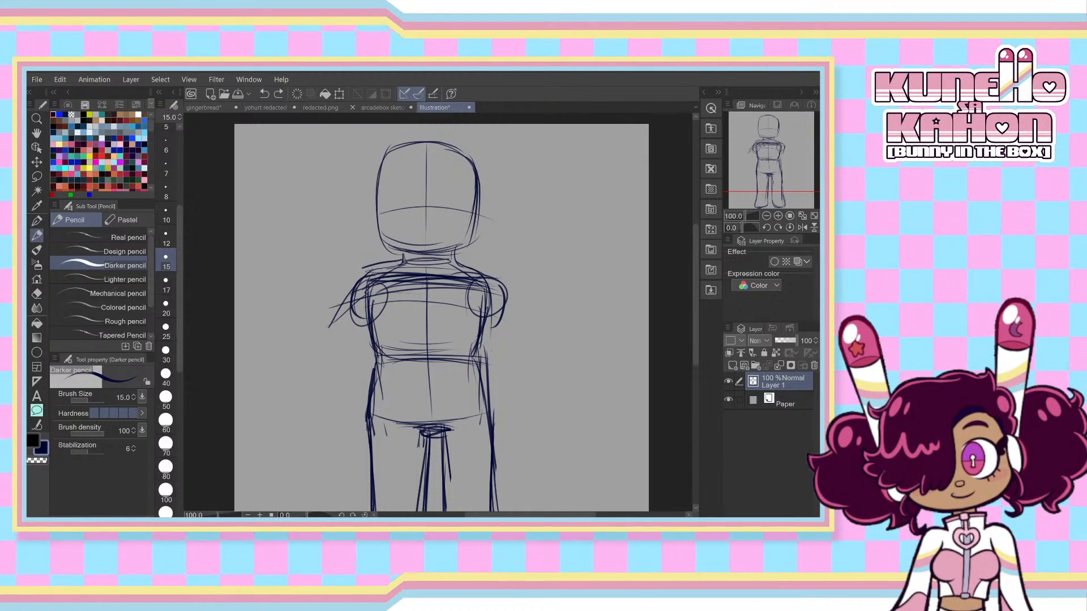
# - Try a long left arm hanging from the shoulder past the hip, and undo it
pyautogui.moveTo(355, 297); pyautogui.dragTo(348, 416)
pyautogui.hotkey('ctrl', 'z')
pyautogui.moveTo(354, 308); pyautogui.dragTo(335, 464)
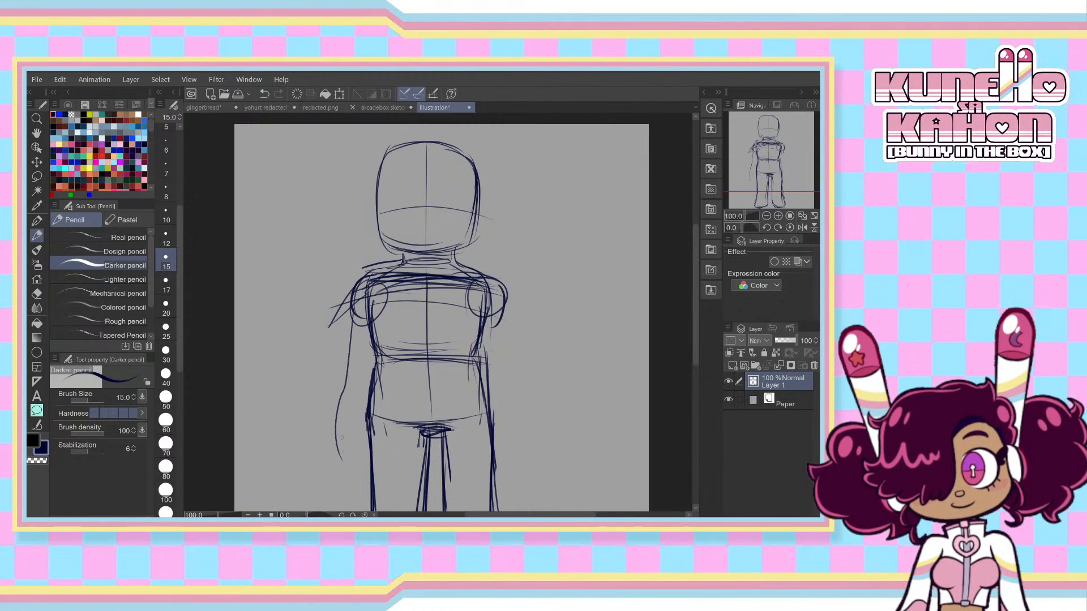
pyautogui.hotkey('ctrl', 'z')
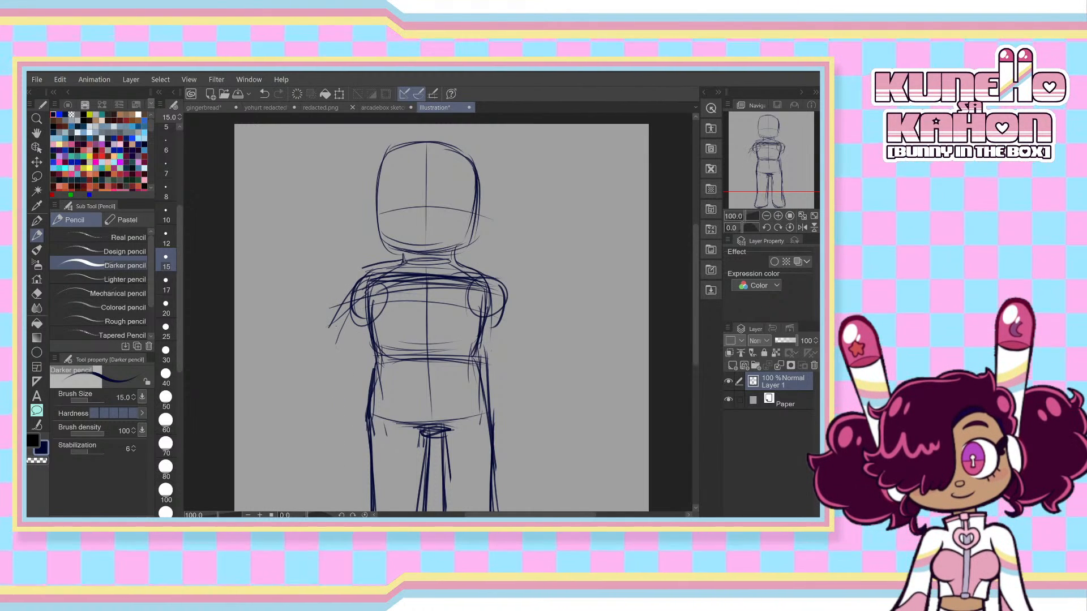
# - Reinforce the inner and outer contours of both legs down to the feet, and darken the waist line
pyautogui.scroll(-2, 693, 300)
pyautogui.scroll(2, 682, 283)
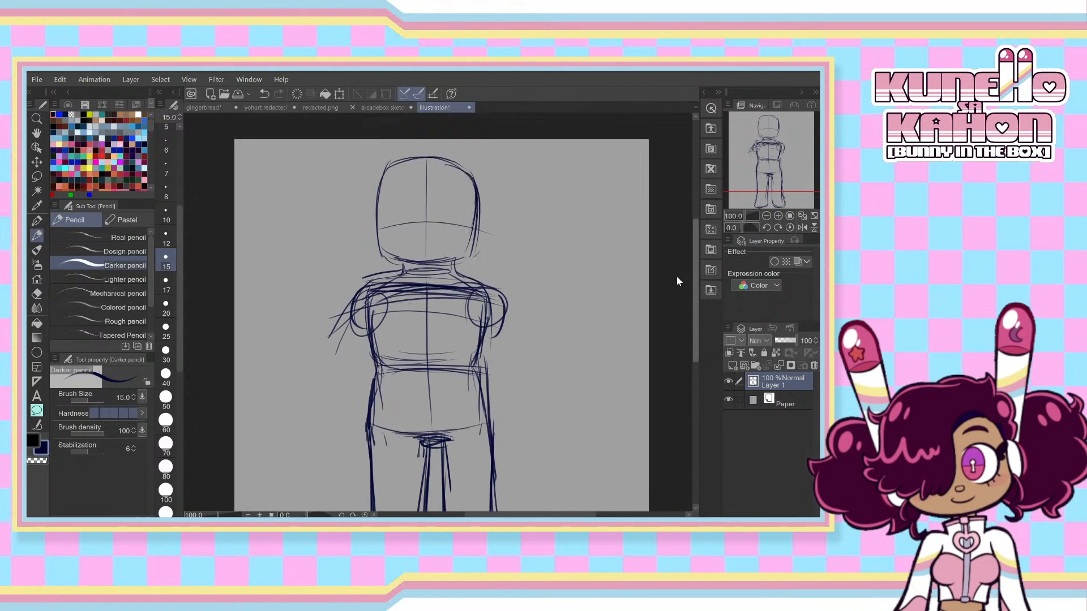
pyautogui.scroll(-2, 676, 294)
pyautogui.scroll(-2, 678, 305)
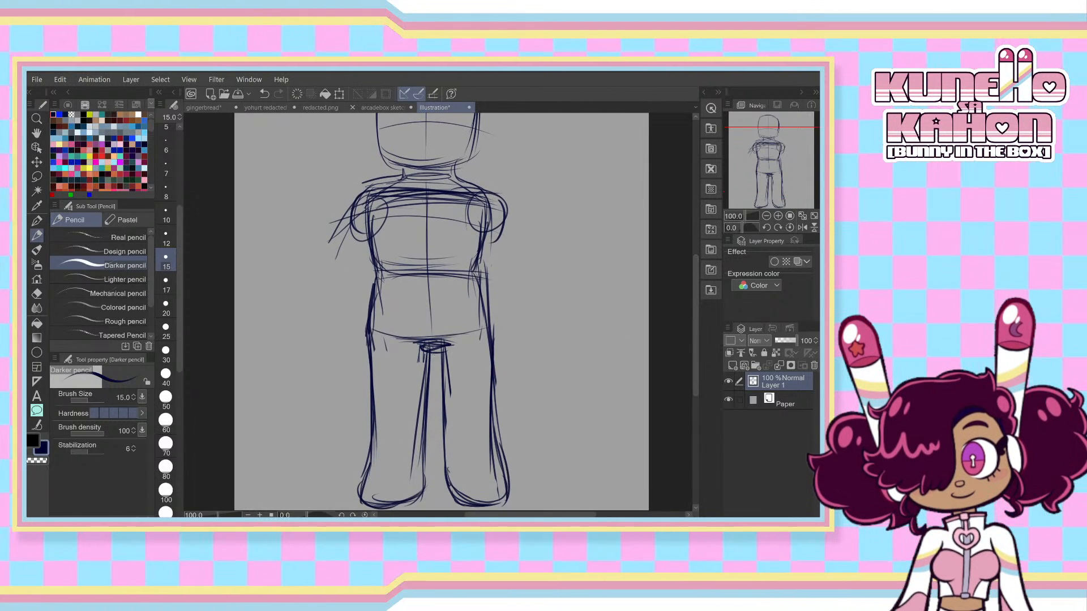
pyautogui.moveTo(435, 348); pyautogui.dragTo(445, 488)
pyautogui.moveTo(440, 407); pyautogui.dragTo(445, 488)
pyautogui.moveTo(494, 356); pyautogui.dragTo(499, 455)
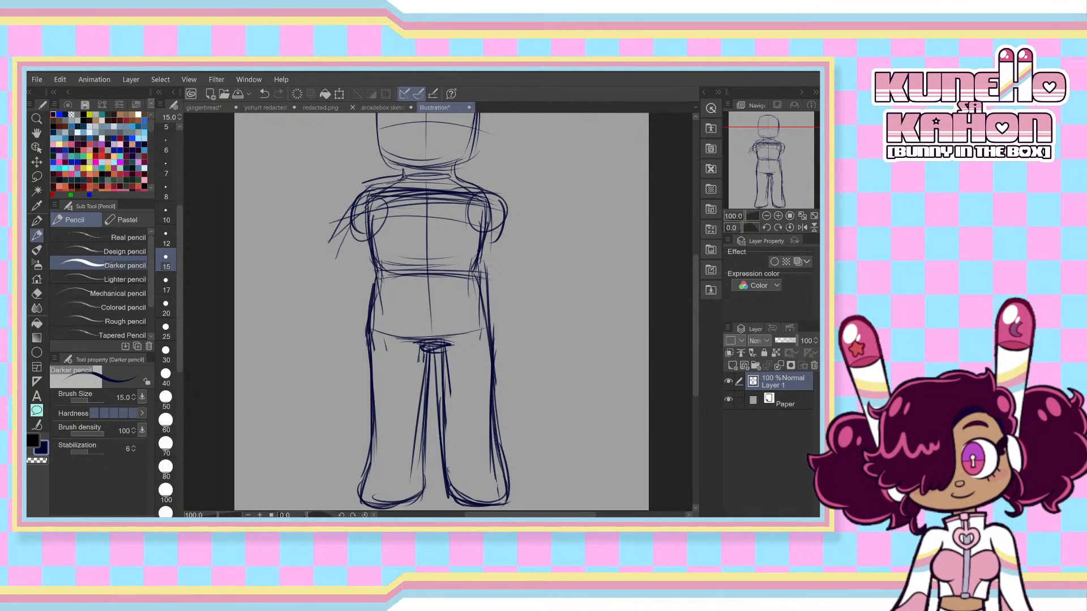
pyautogui.moveTo(366, 340); pyautogui.dragTo(358, 477)
pyautogui.moveTo(432, 404)
pyautogui.mouseDown()
pyautogui.moveTo(426, 481)
pyautogui.moveTo(423, 451)
pyautogui.moveTo(421, 488)
pyautogui.mouseUp()
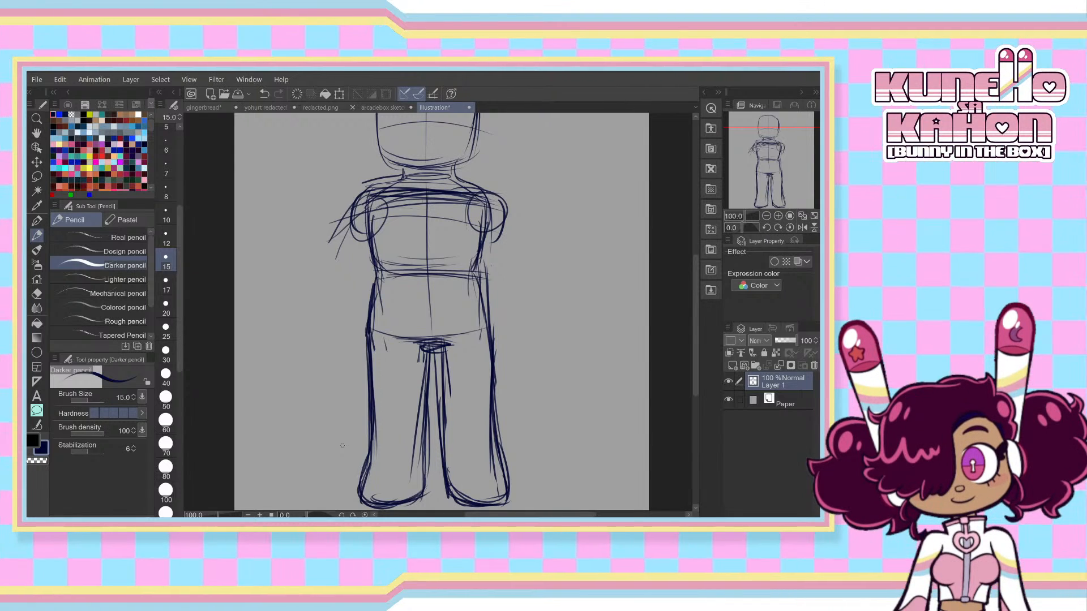
pyautogui.moveTo(381, 275)
pyautogui.mouseDown()
pyautogui.moveTo(473, 266)
pyautogui.moveTo(483, 279)
pyautogui.moveTo(426, 274)
pyautogui.mouseUp()
# - Darken the sides of the head and its rounded jawline
pyautogui.moveTo(695, 281); pyautogui.dragTo(688, 233)
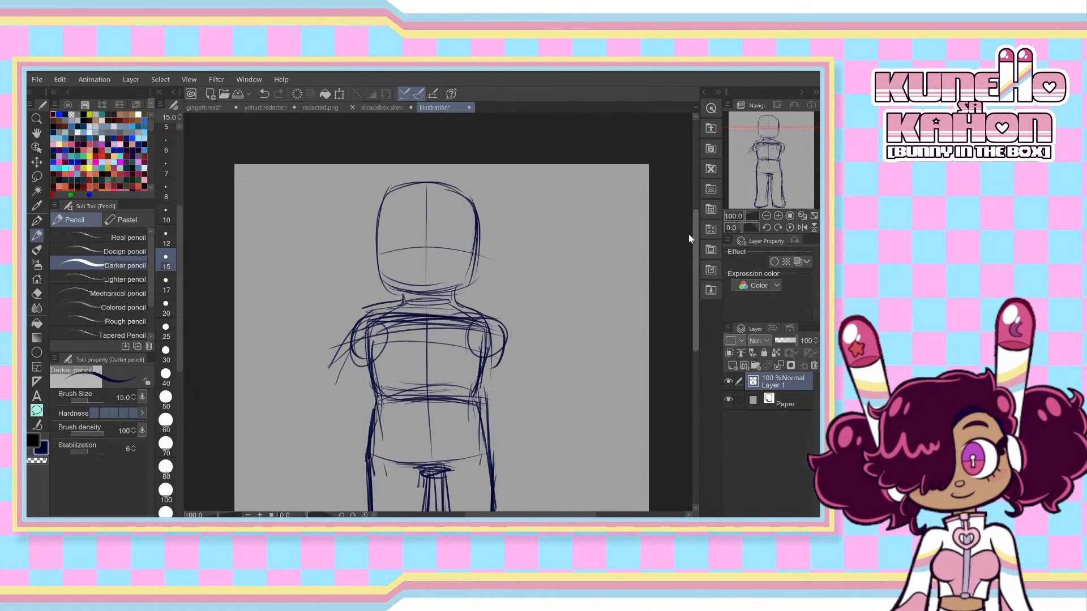
pyautogui.moveTo(382, 216)
pyautogui.mouseDown()
pyautogui.moveTo(379, 288)
pyautogui.moveTo(407, 297)
pyautogui.moveTo(469, 284)
pyautogui.mouseUp()
pyautogui.moveTo(475, 234)
pyautogui.mouseDown()
pyautogui.moveTo(471, 286)
pyautogui.moveTo(439, 301)
pyautogui.moveTo(469, 287)
pyautogui.mouseUp()
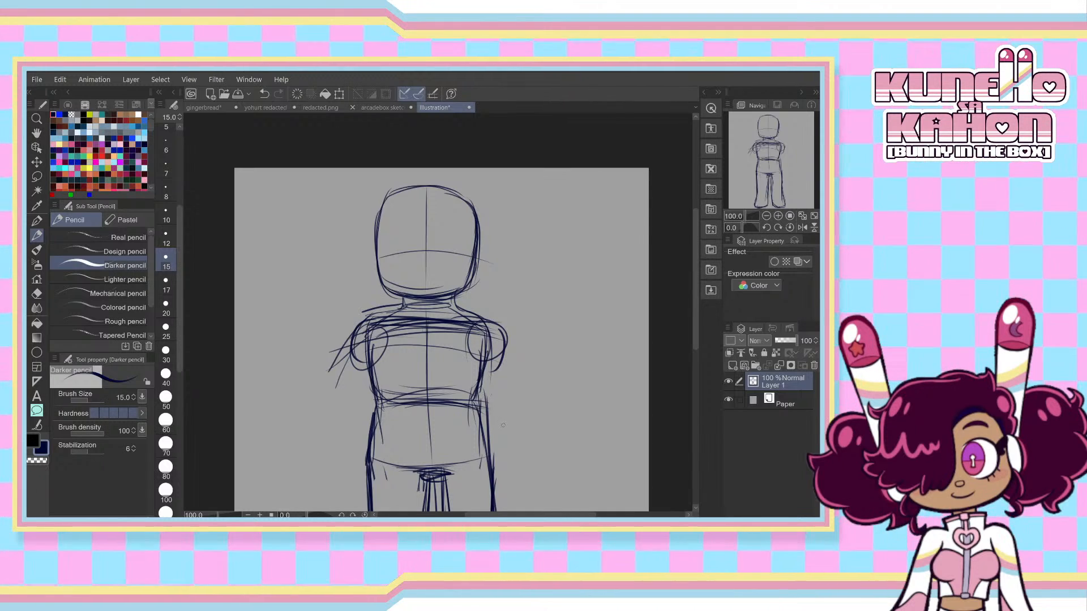
# - Darken both sides of the torso down to the hips and extend the left shoulder line outward
pyautogui.moveTo(370, 363); pyautogui.dragTo(378, 427)
pyautogui.moveTo(485, 354)
pyautogui.mouseDown()
pyautogui.moveTo(474, 405)
pyautogui.moveTo(486, 461)
pyautogui.mouseUp()
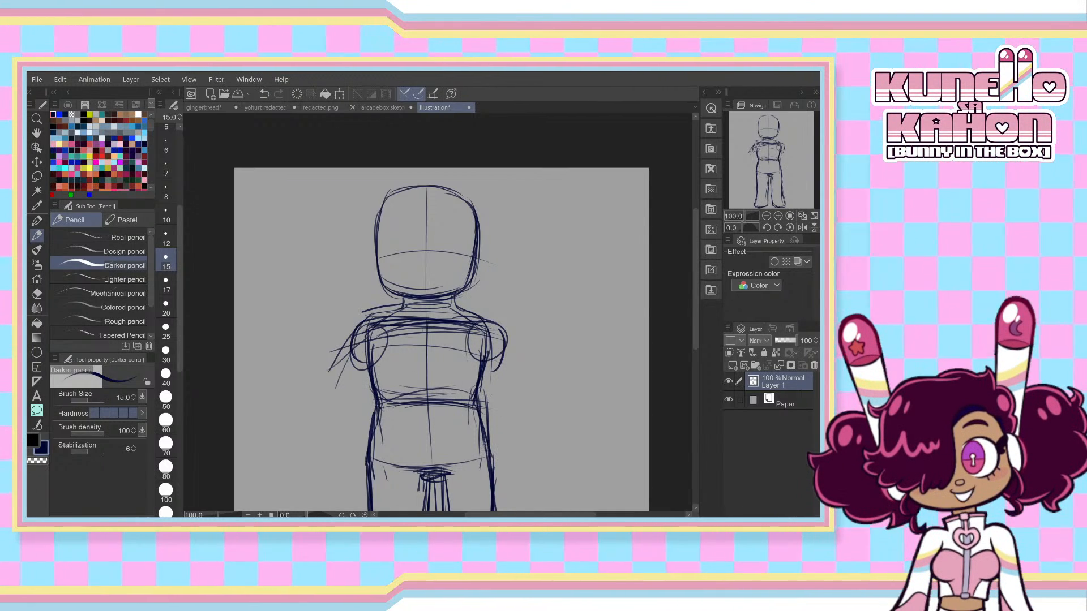
pyautogui.moveTo(346, 327)
pyautogui.mouseDown()
pyautogui.moveTo(399, 317)
pyautogui.moveTo(373, 320)
pyautogui.mouseUp()
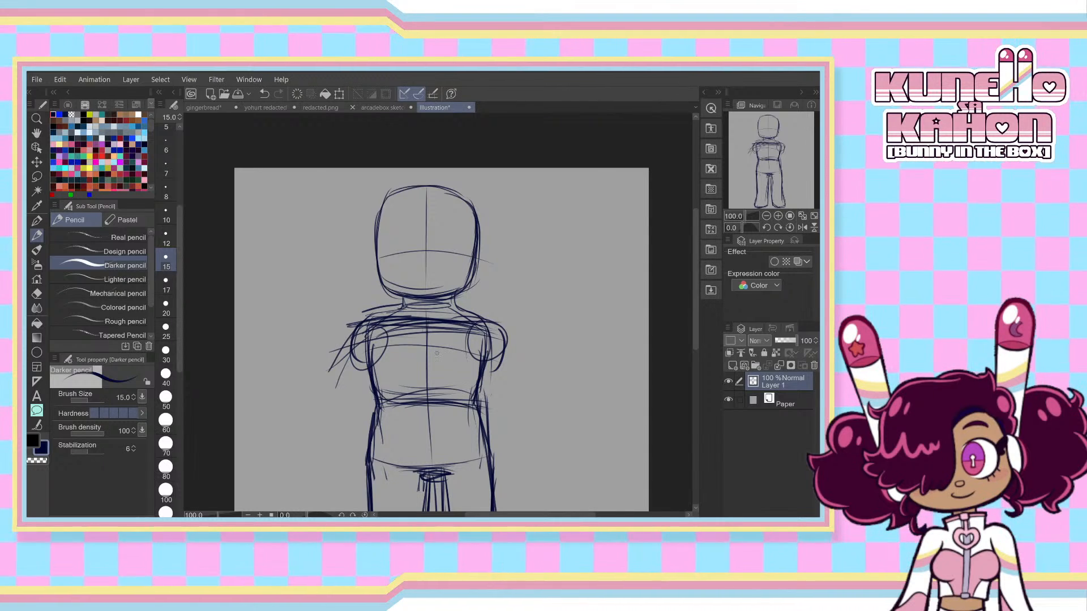
# - Sketch two overlapping ovals in the middle of the chest as placeholders for the hands
pyautogui.scroll(1, 437, 353)
pyautogui.moveTo(419, 329)
pyautogui.mouseDown()
pyautogui.moveTo(373, 345)
pyautogui.moveTo(419, 326)
pyautogui.moveTo(399, 329)
pyautogui.moveTo(447, 328)
pyautogui.moveTo(410, 347)
pyautogui.moveTo(453, 391)
pyautogui.moveTo(391, 393)
pyautogui.moveTo(433, 379)
pyautogui.moveTo(461, 336)
pyautogui.moveTo(433, 324)
pyautogui.moveTo(451, 376)
pyautogui.mouseUp()
pyautogui.hotkey('ctrl', 'z')
pyautogui.hotkey('ctrl', 'z')
pyautogui.hotkey('ctrl', 'z')
pyautogui.hotkey('ctrl', 'z')
pyautogui.moveTo(463, 360); pyautogui.dragTo(397, 390)
pyautogui.moveTo(423, 324); pyautogui.dragTo(397, 383)
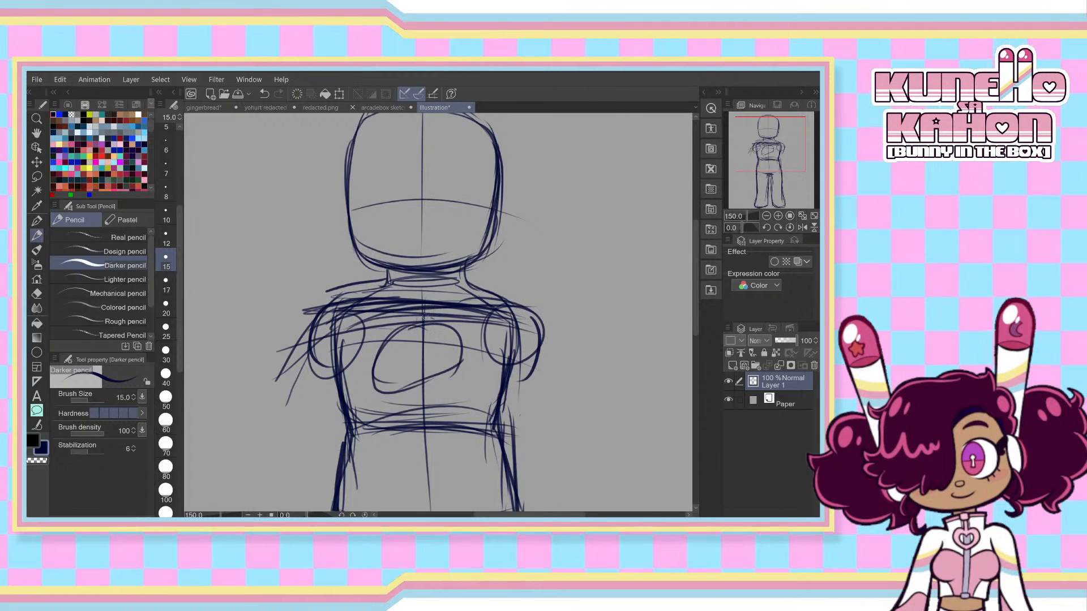
pyautogui.moveTo(423, 325); pyautogui.dragTo(452, 378)
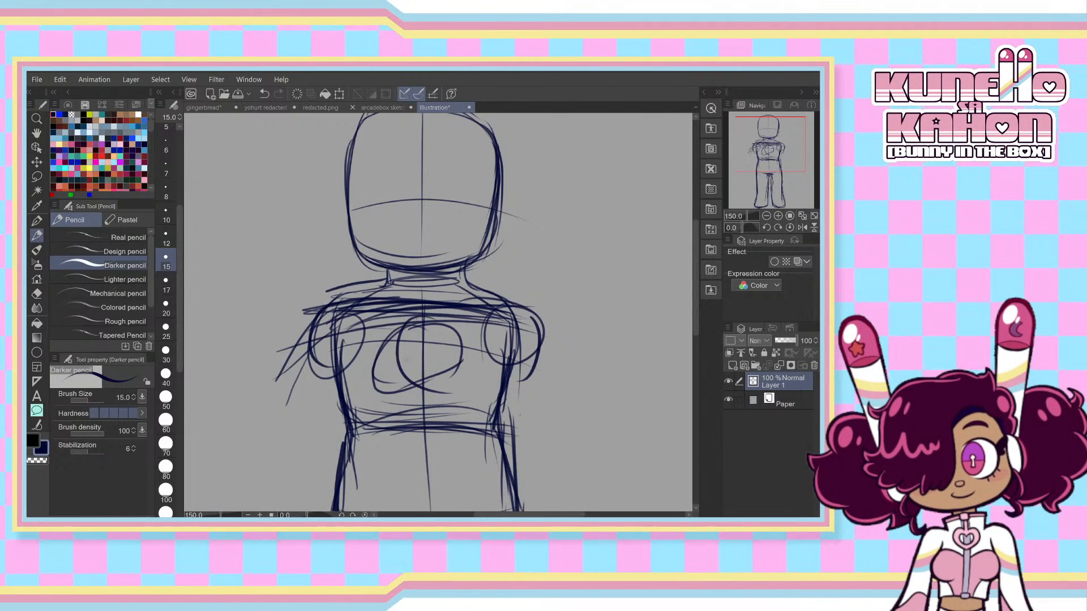
pyautogui.moveTo(403, 346); pyautogui.dragTo(446, 363)
pyautogui.hotkey('ctrl', 'z')
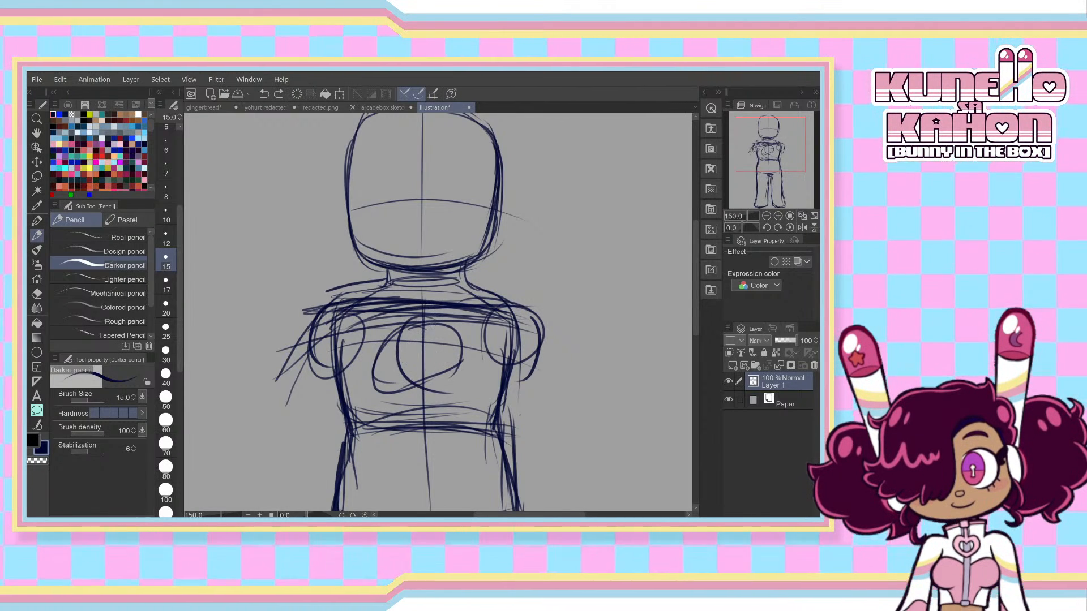
# - Add crossing lines inside the chest circle and darken its contour
pyautogui.moveTo(430, 325)
pyautogui.mouseDown()
pyautogui.moveTo(400, 367)
pyautogui.moveTo(436, 384)
pyautogui.mouseUp()
pyautogui.moveTo(404, 337); pyautogui.dragTo(456, 372)
pyautogui.moveTo(413, 339)
pyautogui.mouseDown()
pyautogui.moveTo(444, 360)
pyautogui.moveTo(464, 345)
pyautogui.mouseUp()
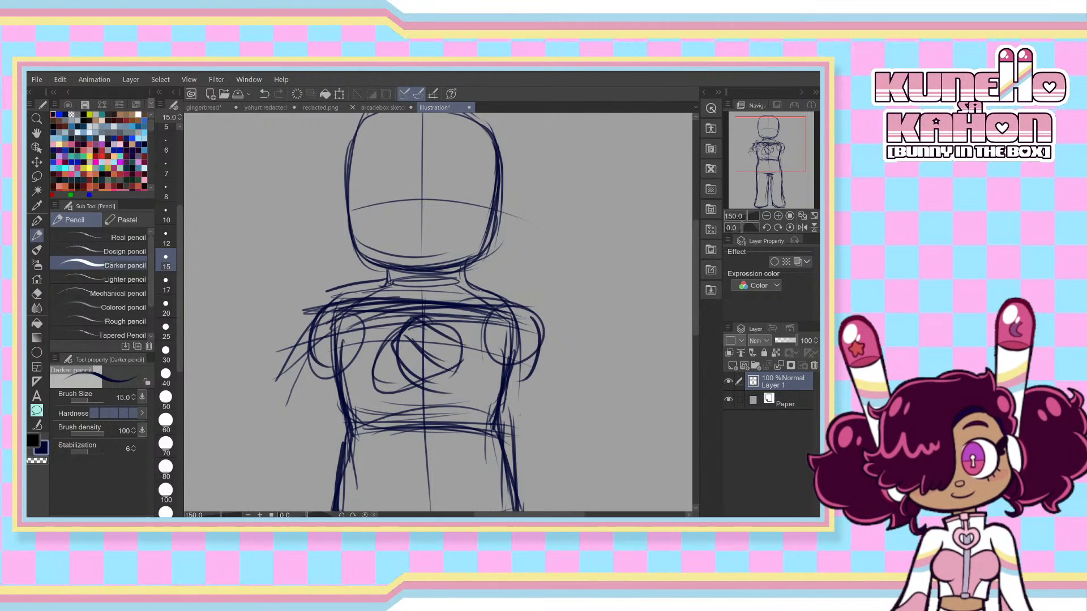
pyautogui.moveTo(415, 316)
pyautogui.mouseDown()
pyautogui.moveTo(427, 312)
pyautogui.moveTo(460, 340)
pyautogui.moveTo(384, 367)
pyautogui.mouseUp()
pyautogui.moveTo(444, 329)
pyautogui.mouseDown()
pyautogui.moveTo(438, 369)
pyautogui.moveTo(462, 339)
pyautogui.mouseUp()
pyautogui.moveTo(418, 308)
pyautogui.mouseDown()
pyautogui.moveTo(455, 318)
pyautogui.moveTo(388, 393)
pyautogui.mouseUp()
# - Rough in both bent arms, with upper arms hanging from the shoulders and forearms angling up to the chest
pyautogui.moveTo(337, 324); pyautogui.dragTo(283, 473)
pyautogui.moveTo(317, 393); pyautogui.dragTo(374, 453)
pyautogui.moveTo(452, 357); pyautogui.dragTo(548, 468)
pyautogui.moveTo(478, 388); pyautogui.dragTo(549, 463)
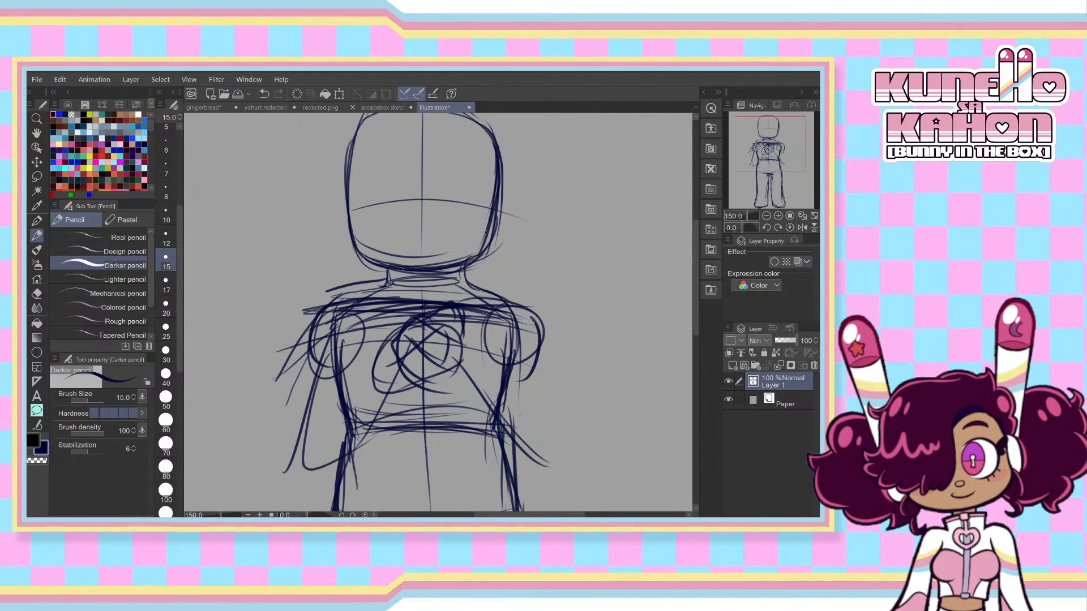
pyautogui.moveTo(541, 332); pyautogui.dragTo(577, 466)
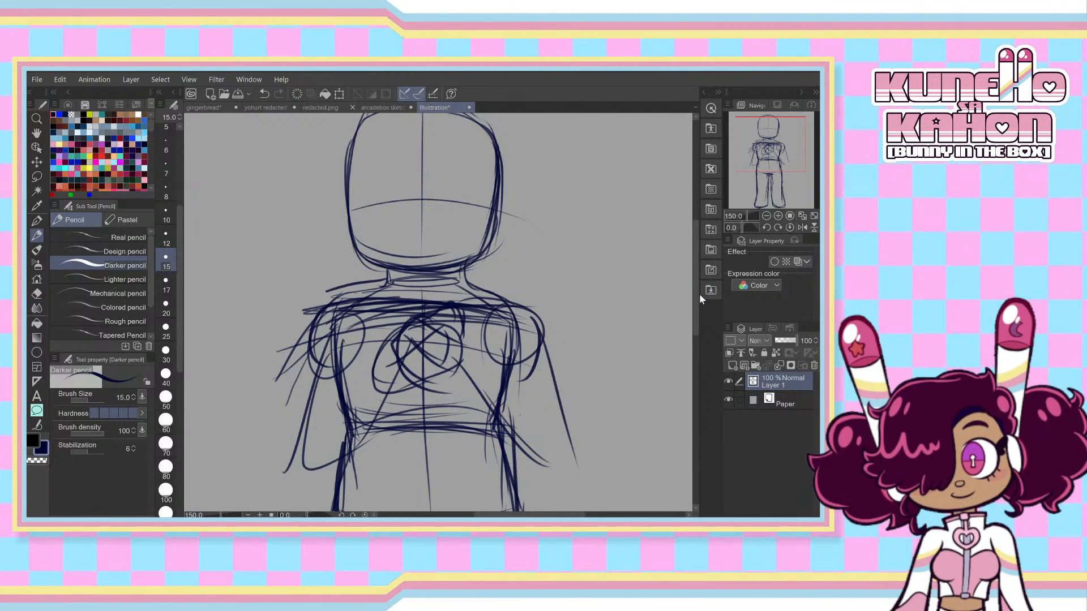
# - Reinforce the outer contour and elbow of the left arm and add its inner line from the chest
pyautogui.moveTo(696, 295); pyautogui.dragTo(688, 332)
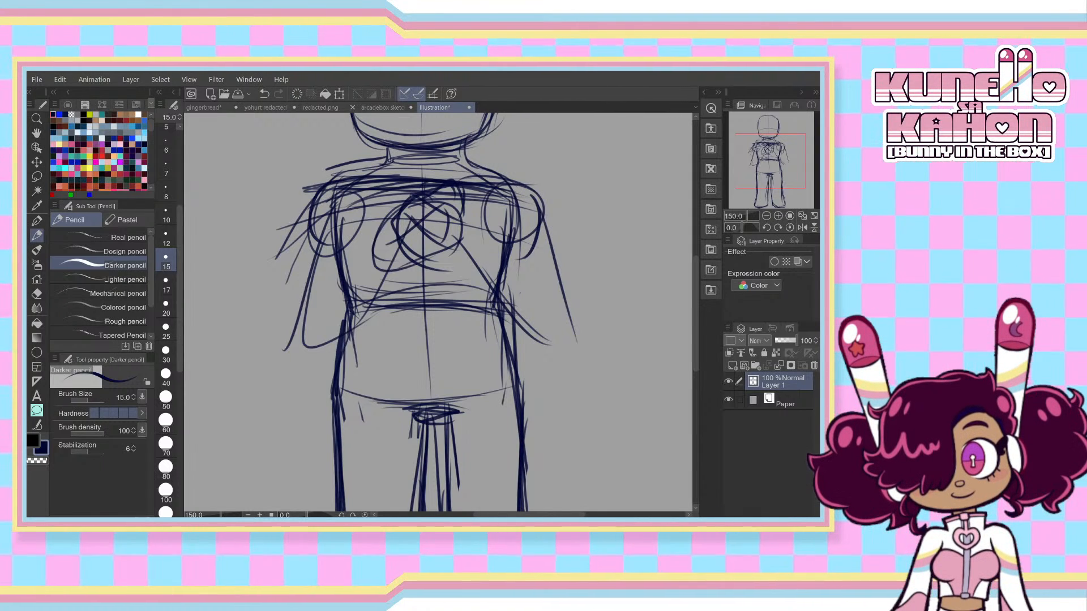
pyautogui.moveTo(379, 177)
pyautogui.mouseDown()
pyautogui.moveTo(317, 204)
pyautogui.moveTo(306, 338)
pyautogui.mouseUp()
pyautogui.hotkey('ctrl', 'z')
pyautogui.moveTo(318, 196); pyautogui.dragTo(294, 339)
pyautogui.moveTo(297, 283)
pyautogui.mouseDown()
pyautogui.moveTo(308, 354)
pyautogui.moveTo(386, 296)
pyautogui.mouseUp()
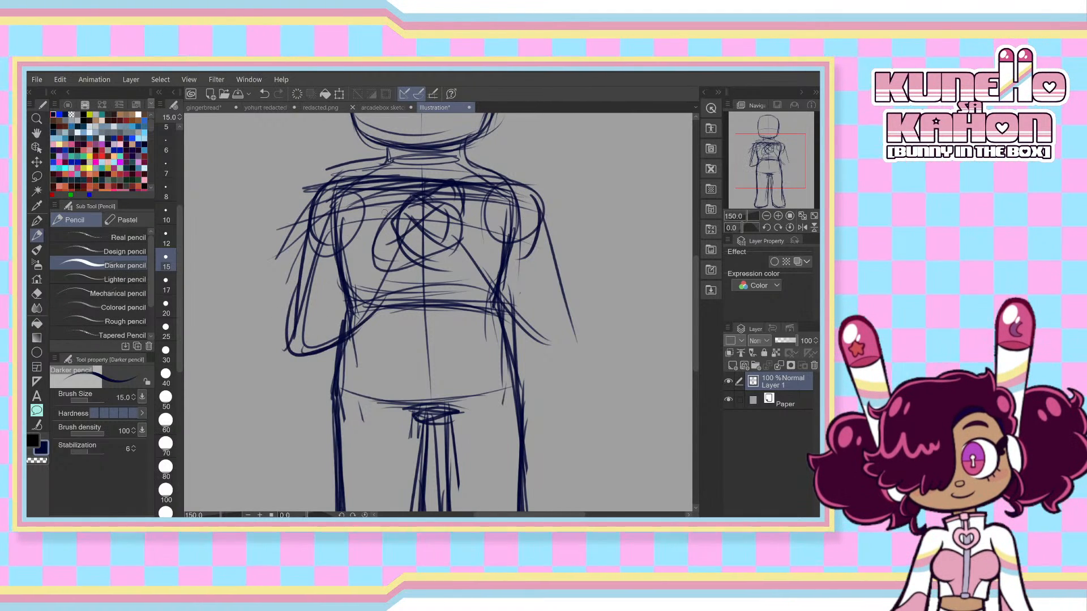
pyautogui.moveTo(387, 210)
pyautogui.mouseDown()
pyautogui.moveTo(316, 284)
pyautogui.moveTo(312, 318)
pyautogui.mouseUp()
pyautogui.hotkey('ctrl', 'z')
pyautogui.moveTo(370, 226)
pyautogui.mouseDown()
pyautogui.moveTo(322, 321)
pyautogui.moveTo(304, 327)
pyautogui.mouseUp()
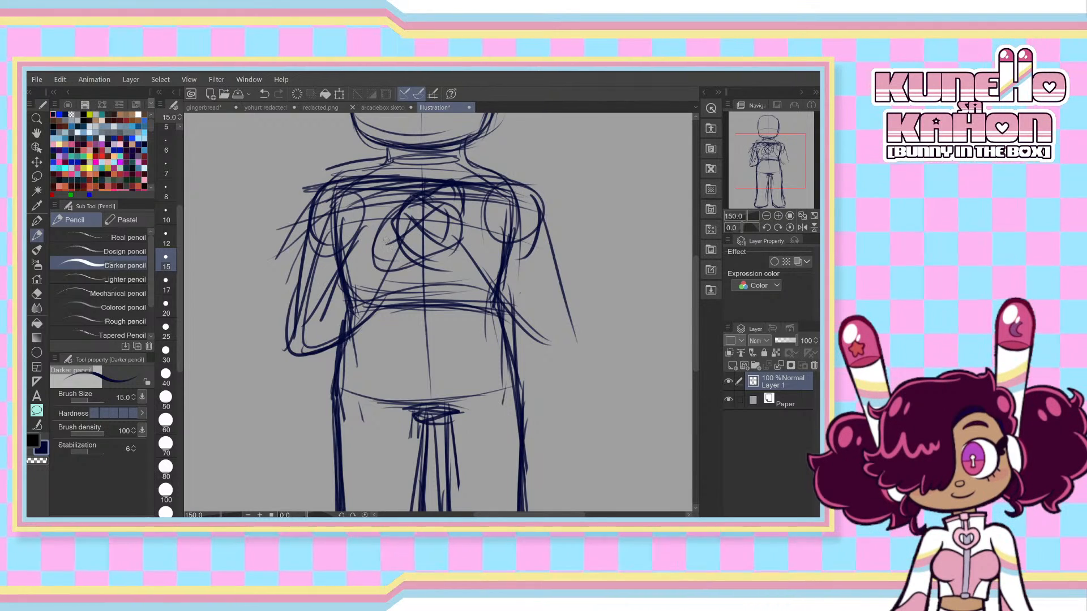
# - Draw the left forearm curving from the elbow up to the chest circle
pyautogui.moveTo(351, 258)
pyautogui.mouseDown()
pyautogui.moveTo(387, 229)
pyautogui.moveTo(397, 304)
pyautogui.moveTo(365, 332)
pyautogui.mouseUp()
pyautogui.moveTo(419, 269); pyautogui.dragTo(346, 340)
pyautogui.hotkey('ctrl', 'z')
pyautogui.hotkey('ctrl', 'z')
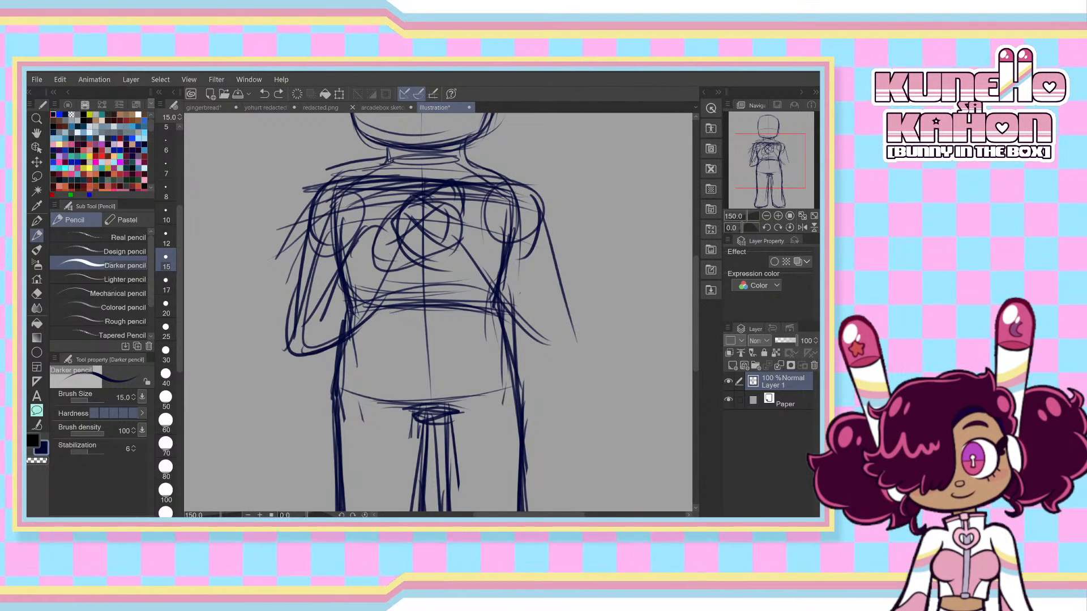
pyautogui.moveTo(375, 230)
pyautogui.mouseDown()
pyautogui.moveTo(418, 287)
pyautogui.moveTo(305, 375)
pyautogui.mouseUp()
pyautogui.hotkey('ctrl', 'z')
pyautogui.moveTo(287, 292)
pyautogui.mouseDown()
pyautogui.moveTo(385, 320)
pyautogui.moveTo(352, 344)
pyautogui.mouseUp()
# - Draw the right forearm's upper and lower edges from the chest circle out toward the elbow
pyautogui.moveTo(479, 212)
pyautogui.mouseDown()
pyautogui.moveTo(430, 268)
pyautogui.moveTo(489, 324)
pyautogui.mouseUp()
pyautogui.hotkey('ctrl', 'z')
pyautogui.moveTo(482, 231)
pyautogui.mouseDown()
pyautogui.moveTo(465, 304)
pyautogui.moveTo(503, 332)
pyautogui.mouseUp()
pyautogui.moveTo(442, 263); pyautogui.dragTo(552, 300)
pyautogui.hotkey('ctrl', 'z')
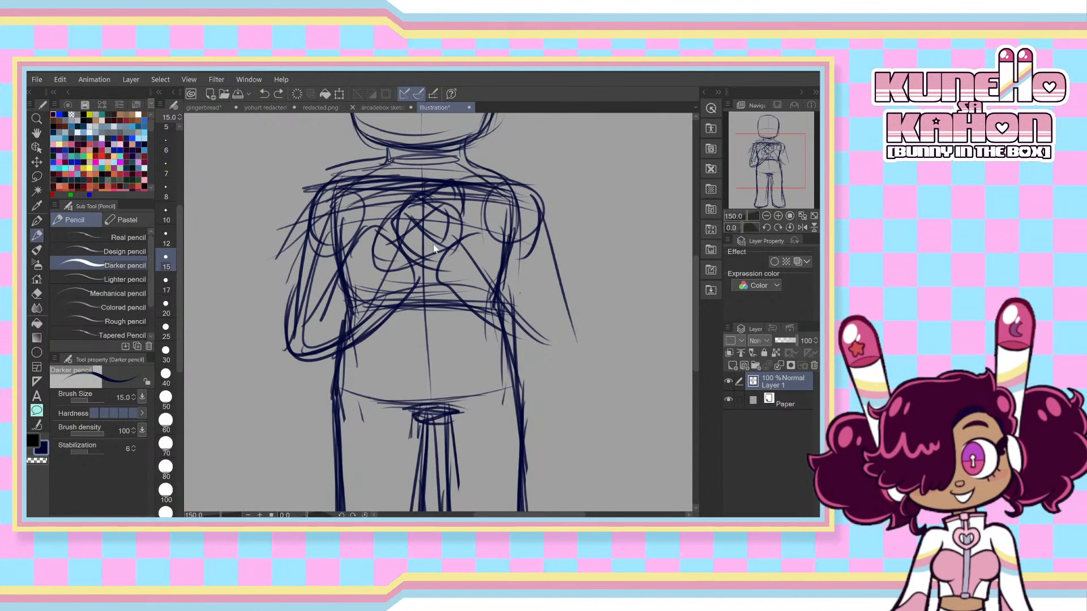
pyautogui.moveTo(426, 260)
pyautogui.mouseDown()
pyautogui.moveTo(481, 221)
pyautogui.moveTo(552, 312)
pyautogui.mouseUp()
pyautogui.moveTo(443, 287); pyautogui.dragTo(550, 354)
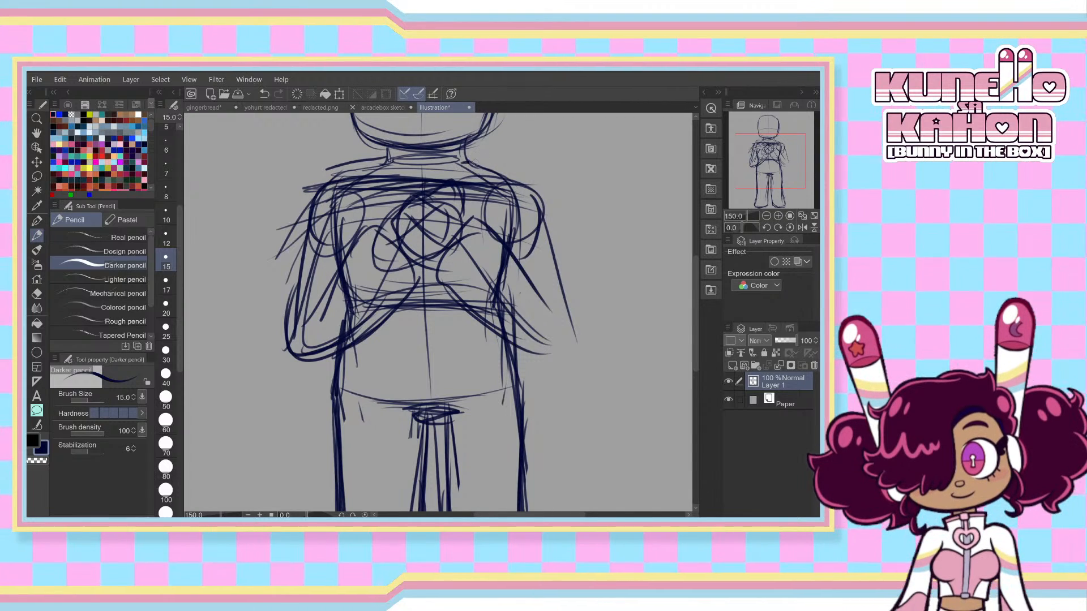
pyautogui.hotkey('ctrl', 'z')
# - Strengthen both shoulder slopes from the neck and the outer lines of the upper arms
pyautogui.moveTo(475, 162)
pyautogui.mouseDown()
pyautogui.moveTo(525, 164)
pyautogui.moveTo(542, 179)
pyautogui.mouseUp()
pyautogui.moveTo(539, 191); pyautogui.dragTo(568, 288)
pyautogui.moveTo(385, 164); pyautogui.dragTo(319, 197)
pyautogui.hotkey('ctrl', 'z')
pyautogui.moveTo(369, 172)
pyautogui.mouseDown()
pyautogui.moveTo(320, 195)
pyautogui.moveTo(309, 338)
pyautogui.mouseUp()
pyautogui.moveTo(477, 159); pyautogui.dragTo(545, 184)
pyautogui.moveTo(544, 184); pyautogui.dragTo(567, 297)
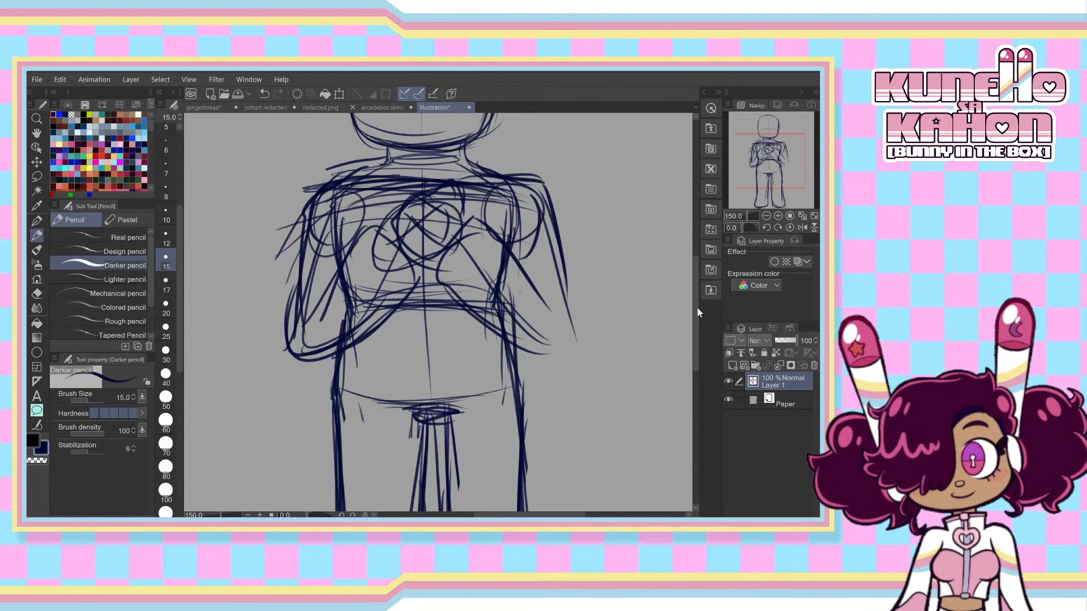
# - Mark the slanted side edges of a raised collar beside the neck
pyautogui.moveTo(697, 310); pyautogui.dragTo(694, 250)
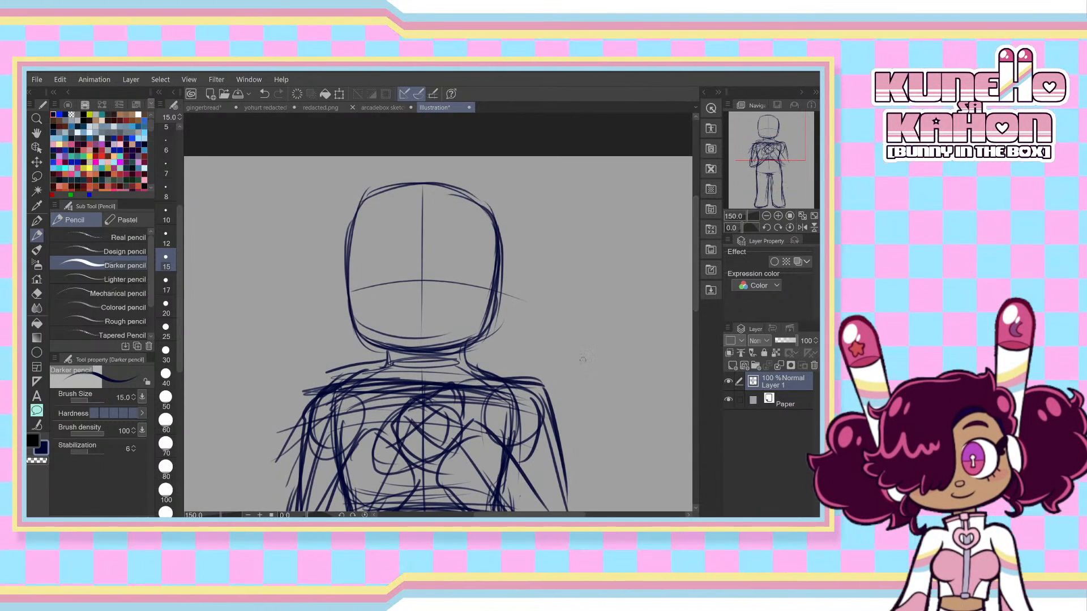
pyautogui.moveTo(354, 355); pyautogui.dragTo(366, 381)
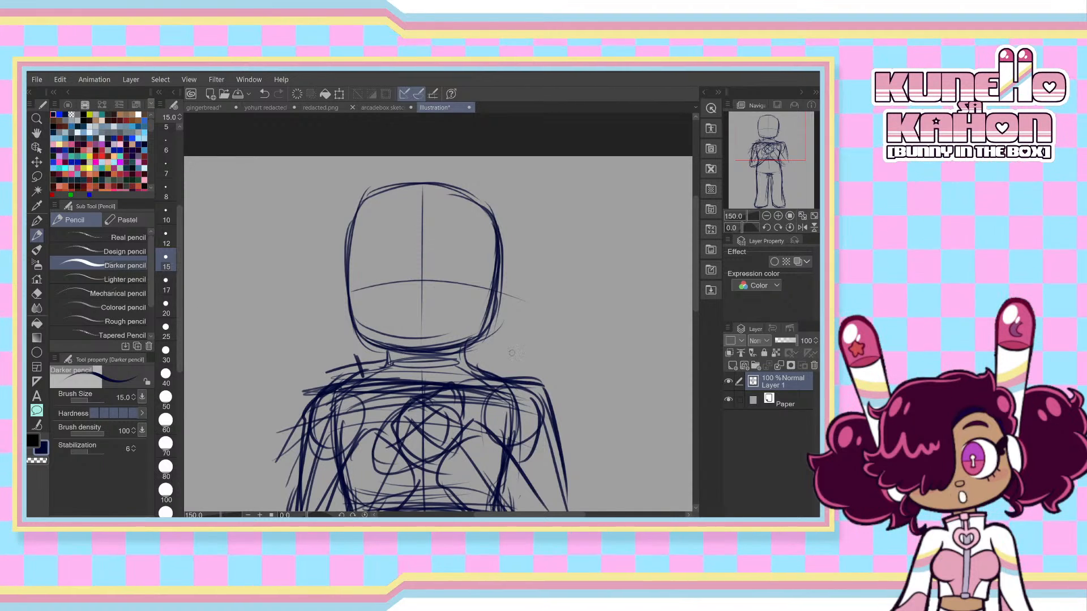
pyautogui.moveTo(504, 342); pyautogui.dragTo(492, 371)
pyautogui.moveTo(352, 356); pyautogui.dragTo(360, 381)
pyautogui.hotkey('ctrl', 'z')
pyautogui.hotkey('ctrl', 'z')
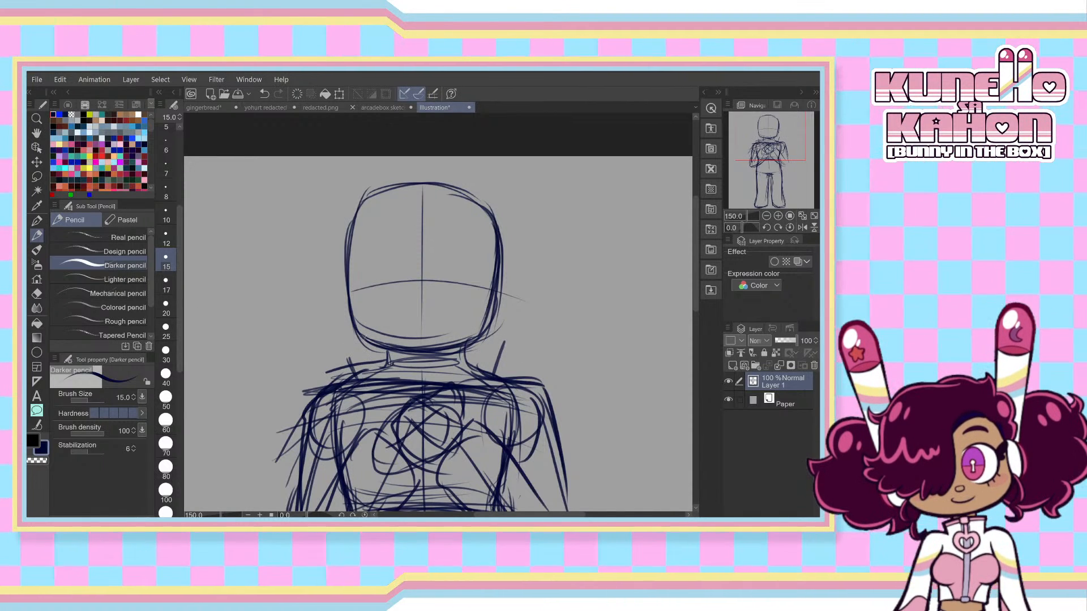
# - Sketch the wide curved rim of the collar around the underside of the head
pyautogui.moveTo(363, 338); pyautogui.dragTo(442, 360)
pyautogui.hotkey('ctrl', 'z')
pyautogui.moveTo(358, 339); pyautogui.dragTo(456, 358)
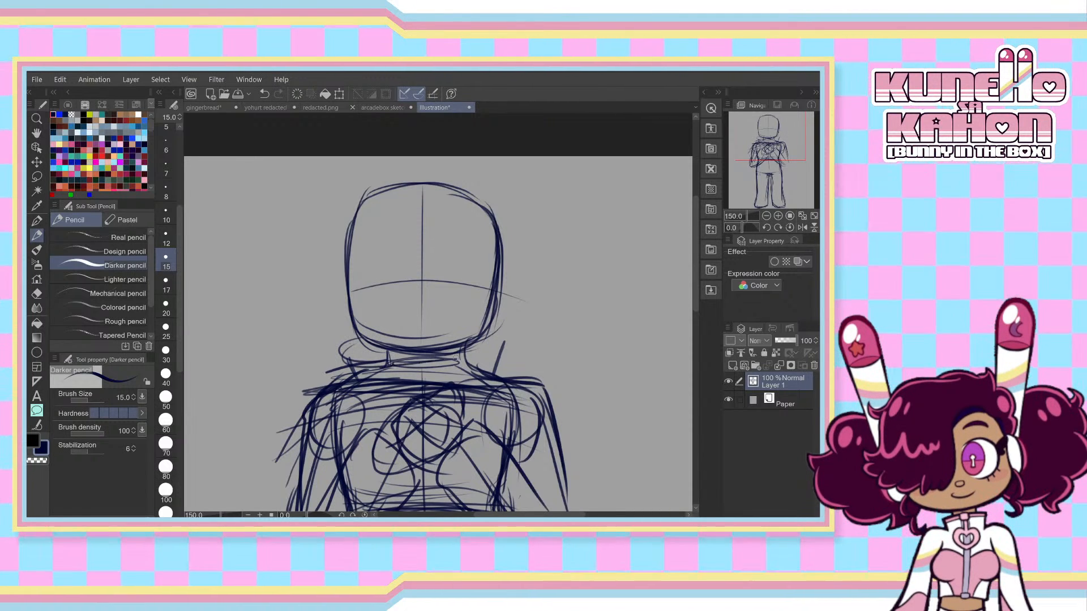
pyautogui.moveTo(365, 361); pyautogui.dragTo(497, 360)
pyautogui.hotkey('ctrl', 'z')
pyautogui.hotkey('ctrl', 'z')
pyautogui.moveTo(356, 338)
pyautogui.mouseDown()
pyautogui.moveTo(413, 361)
pyautogui.moveTo(522, 340)
pyautogui.moveTo(492, 354)
pyautogui.mouseUp()
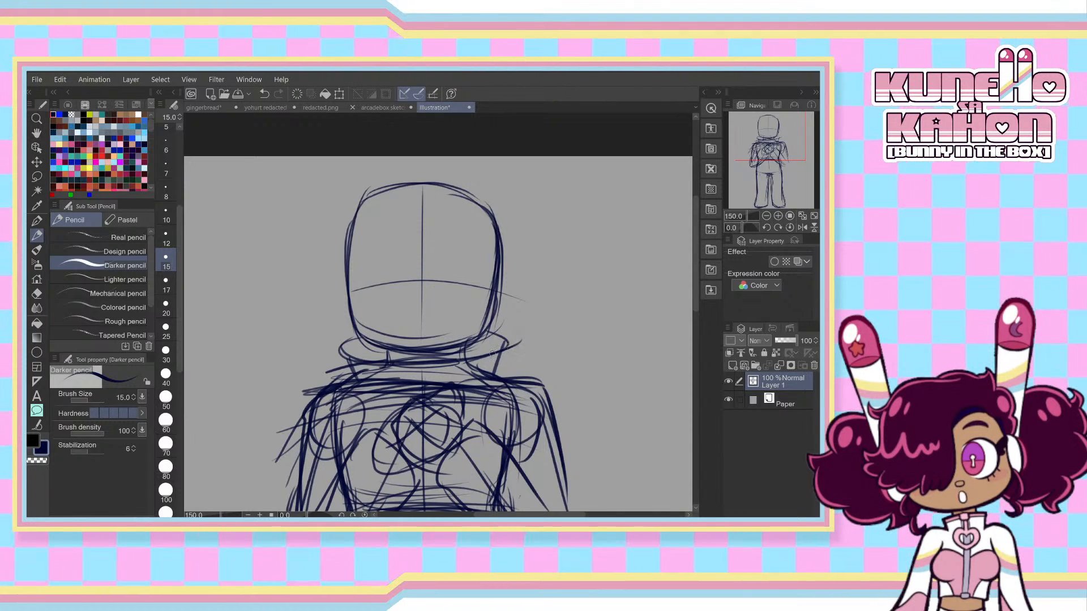
# - Add the collar's inner rim curves and darken its two slanted sides
pyautogui.moveTo(364, 340)
pyautogui.mouseDown()
pyautogui.moveTo(393, 359)
pyautogui.moveTo(355, 346)
pyautogui.moveTo(480, 350)
pyautogui.mouseUp()
pyautogui.hotkey('ctrl', 'z')
pyautogui.moveTo(438, 358); pyautogui.dragTo(497, 341)
pyautogui.moveTo(458, 355)
pyautogui.mouseDown()
pyautogui.moveTo(491, 338)
pyautogui.moveTo(482, 349)
pyautogui.mouseUp()
pyautogui.moveTo(369, 332)
pyautogui.mouseDown()
pyautogui.moveTo(346, 341)
pyautogui.moveTo(356, 382)
pyautogui.mouseUp()
pyautogui.moveTo(505, 337); pyautogui.dragTo(496, 373)
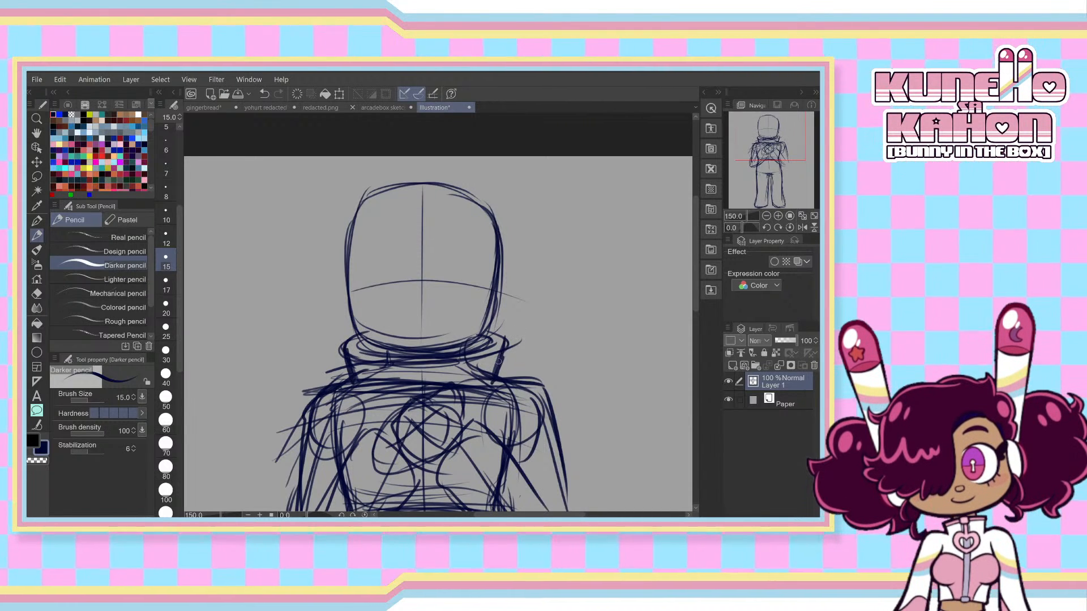
# - Broaden both shoulders with darker sloping lines running from the collar to the upper arms
pyautogui.moveTo(353, 380)
pyautogui.mouseDown()
pyautogui.moveTo(286, 417)
pyautogui.moveTo(286, 488)
pyautogui.mouseUp()
pyautogui.hotkey('ctrl', 'z')
pyautogui.moveTo(555, 399)
pyautogui.mouseDown()
pyautogui.moveTo(495, 365)
pyautogui.moveTo(507, 378)
pyautogui.mouseUp()
pyautogui.moveTo(563, 400)
pyautogui.mouseDown()
pyautogui.moveTo(534, 384)
pyautogui.moveTo(568, 488)
pyautogui.mouseUp()
pyautogui.hotkey('ctrl', 'z')
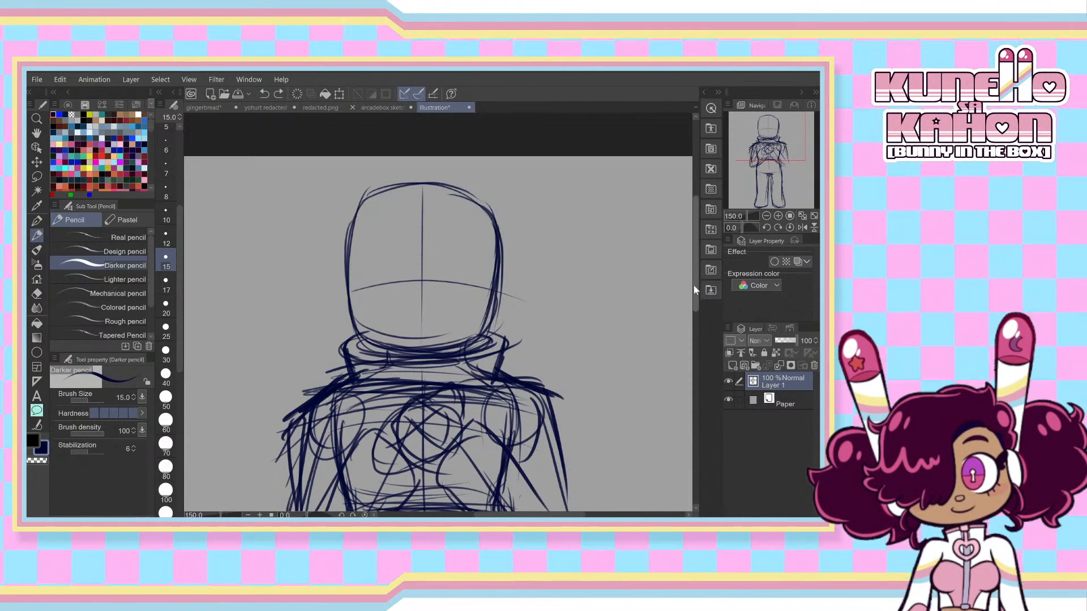
# - Thicken the outer contours of both upper arms and round out the left elbow and lower forearm
pyautogui.moveTo(694, 285); pyautogui.dragTo(695, 333)
pyautogui.moveTo(554, 278)
pyautogui.mouseDown()
pyautogui.moveTo(571, 390)
pyautogui.moveTo(565, 283)
pyautogui.moveTo(573, 401)
pyautogui.mouseUp()
pyautogui.moveTo(308, 292); pyautogui.dragTo(280, 429)
pyautogui.hotkey('ctrl', 'z')
pyautogui.moveTo(298, 292); pyautogui.dragTo(279, 426)
pyautogui.moveTo(286, 348)
pyautogui.mouseDown()
pyautogui.moveTo(282, 399)
pyautogui.moveTo(357, 426)
pyautogui.mouseUp()
pyautogui.moveTo(295, 453)
pyautogui.mouseDown()
pyautogui.moveTo(394, 399)
pyautogui.moveTo(362, 430)
pyautogui.mouseUp()
pyautogui.moveTo(340, 348); pyautogui.dragTo(331, 369)
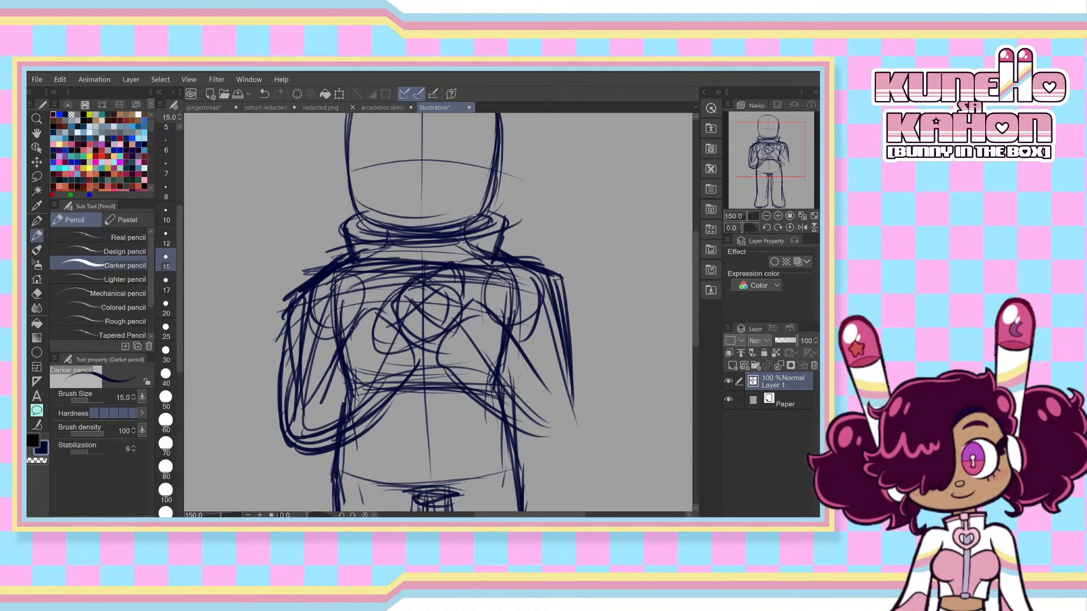
# - Define the left hand's curl at the chest and darken the inner edges of both forearms
pyautogui.moveTo(396, 318)
pyautogui.mouseDown()
pyautogui.moveTo(346, 339)
pyautogui.moveTo(388, 339)
pyautogui.moveTo(361, 331)
pyautogui.mouseUp()
pyautogui.hotkey('ctrl', 'z')
pyautogui.hotkey('ctrl', 'z')
pyautogui.hotkey('ctrl', 'z')
pyautogui.moveTo(410, 328); pyautogui.dragTo(390, 345)
pyautogui.moveTo(420, 341); pyautogui.dragTo(386, 406)
pyautogui.moveTo(491, 304)
pyautogui.mouseDown()
pyautogui.moveTo(460, 339)
pyautogui.moveTo(441, 396)
pyautogui.moveTo(541, 447)
pyautogui.moveTo(532, 369)
pyautogui.moveTo(553, 416)
pyautogui.mouseUp()
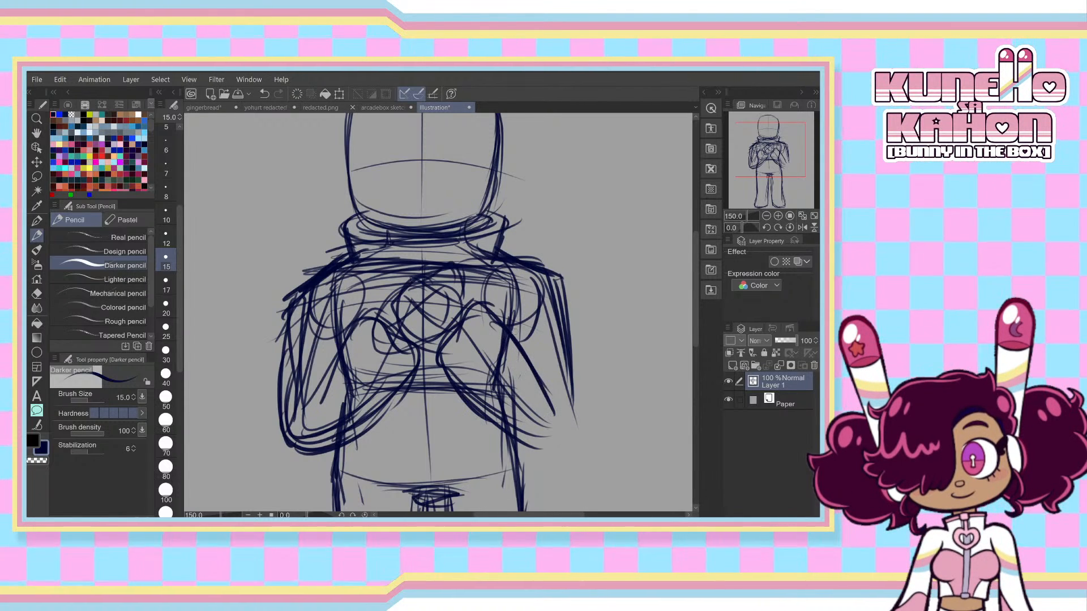
# - Close the right arm with a rounded elbow joining the forearm to the outer contour
pyautogui.moveTo(516, 334); pyautogui.dragTo(573, 445)
pyautogui.hotkey('ctrl', 'z')
pyautogui.moveTo(508, 422); pyautogui.dragTo(567, 435)
pyautogui.moveTo(572, 388); pyautogui.dragTo(565, 425)
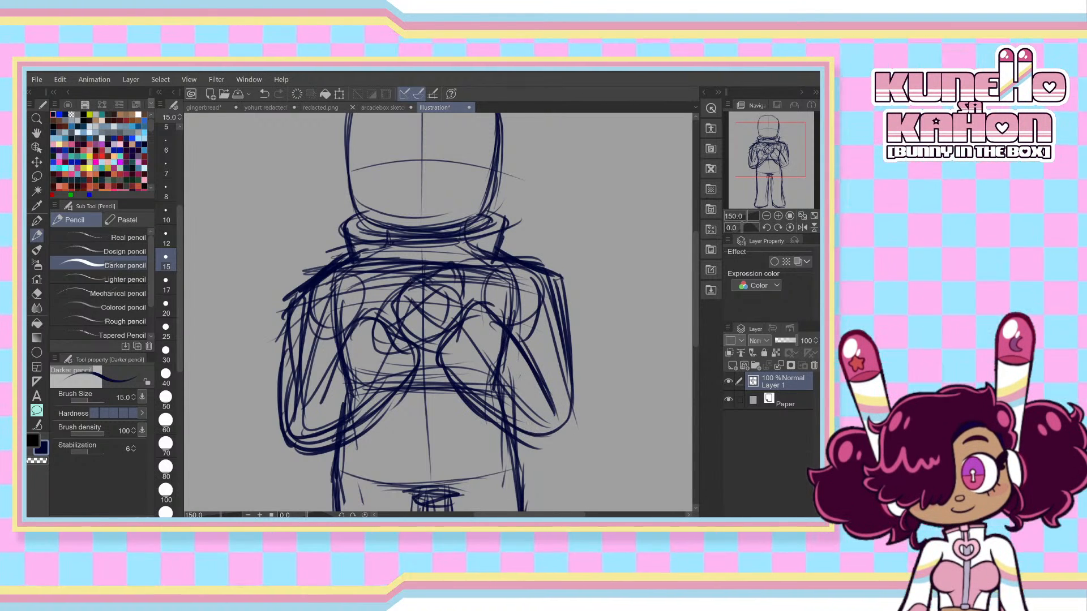
# - Darken the left side of the waist and hip, and try wider outer contours for the left leg
pyautogui.moveTo(334, 306); pyautogui.dragTo(331, 489)
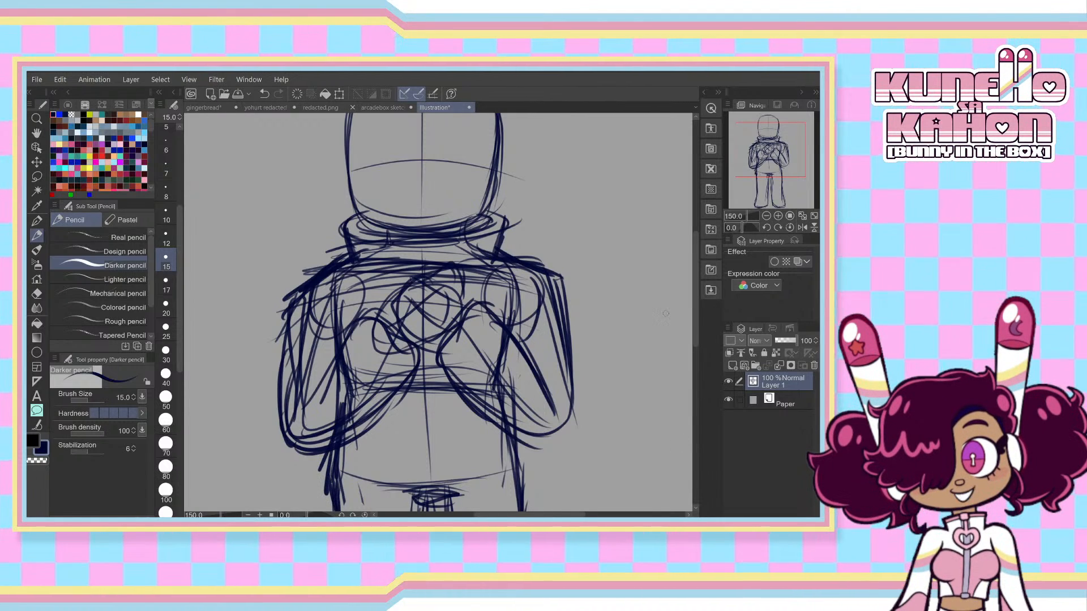
pyautogui.scroll(-5, 680, 351)
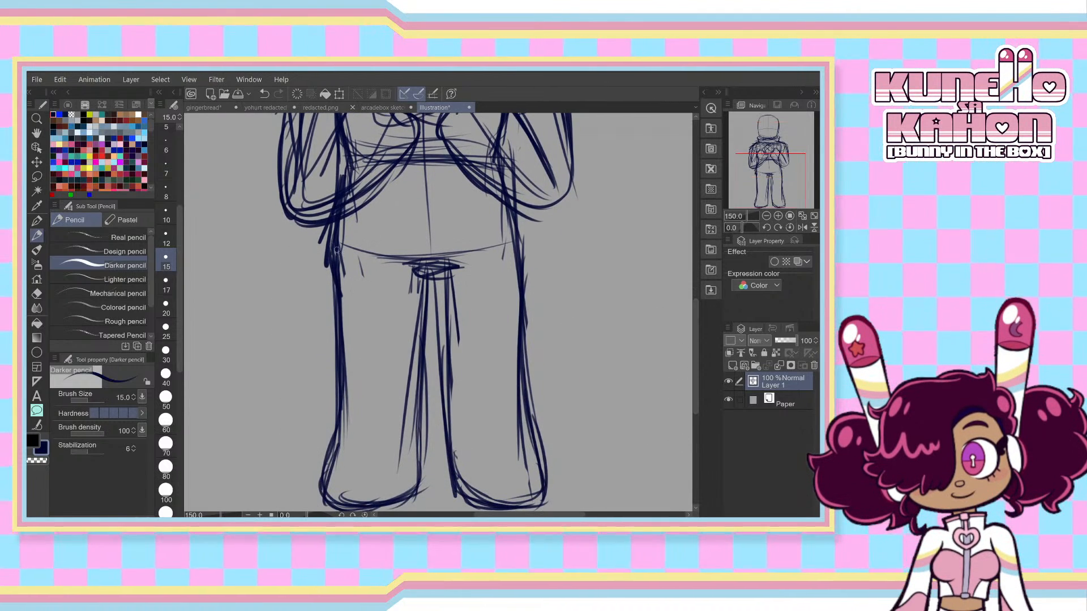
pyautogui.moveTo(336, 249); pyautogui.dragTo(328, 436)
pyautogui.hotkey('ctrl', 'z')
pyautogui.moveTo(334, 280)
pyautogui.mouseDown()
pyautogui.moveTo(339, 417)
pyautogui.moveTo(309, 478)
pyautogui.mouseUp()
pyautogui.hotkey('ctrl', 'z')
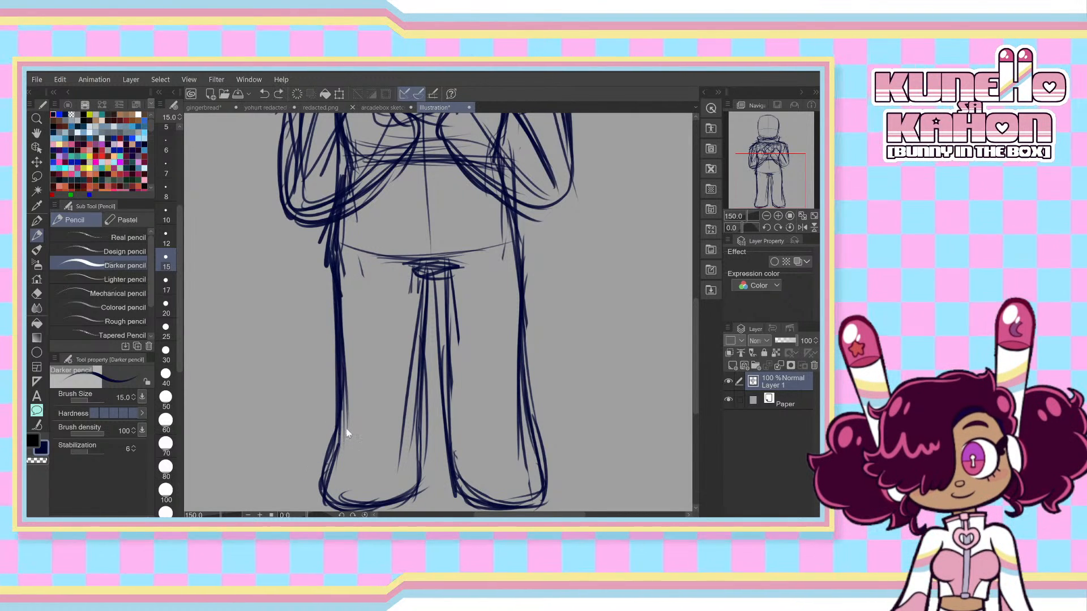
# - Flare the left leg's outer contour into a wider rounded foot and darken its inner edge
pyautogui.moveTo(339, 387); pyautogui.dragTo(314, 472)
pyautogui.moveTo(326, 443); pyautogui.dragTo(306, 489)
pyautogui.hotkey('ctrl', 'z')
pyautogui.moveTo(338, 438); pyautogui.dragTo(312, 489)
pyautogui.moveTo(422, 368); pyautogui.dragTo(419, 488)
# - Darken the right leg's outer contour and flare it into a wider rounded foot
pyautogui.scroll(-1, 695, 372)
pyautogui.moveTo(523, 326); pyautogui.dragTo(533, 419)
pyautogui.moveTo(528, 393); pyautogui.dragTo(560, 428)
pyautogui.hotkey('ctrl', 'z')
pyautogui.moveTo(533, 381)
pyautogui.mouseDown()
pyautogui.moveTo(551, 414)
pyautogui.moveTo(546, 446)
pyautogui.mouseUp()
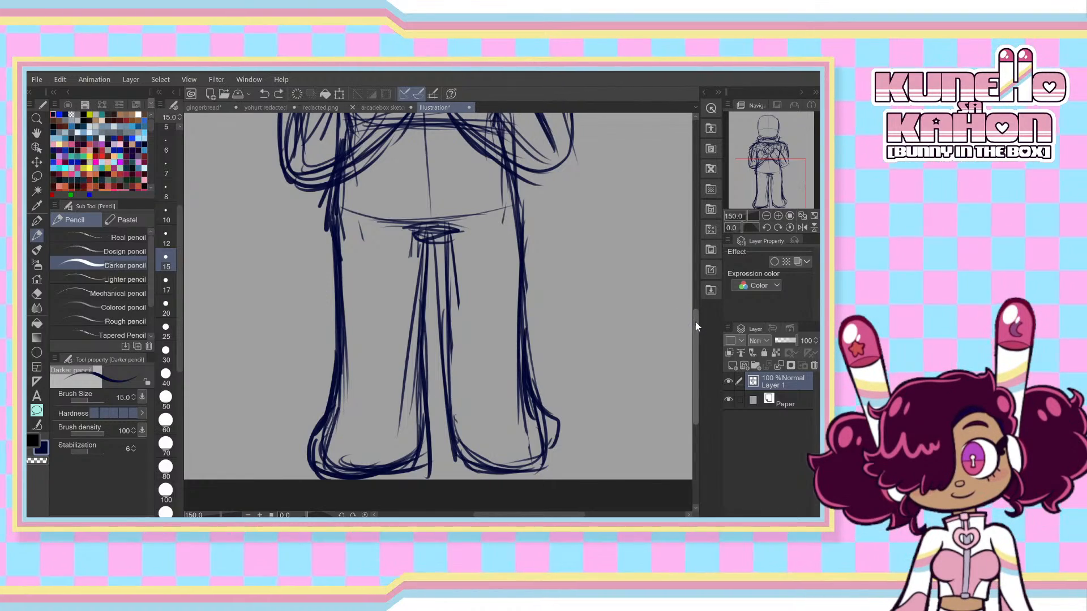
# - Try curved lines across the front of the collar, and undo them
pyautogui.scroll(5, 670, 259)
pyautogui.scroll(5, 670, 256)
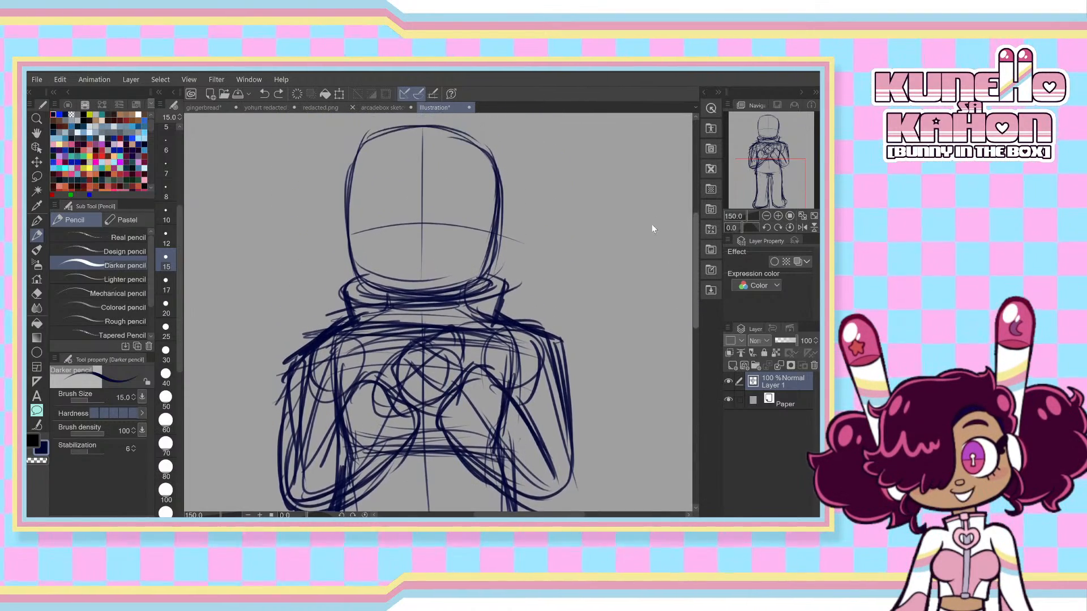
pyautogui.scroll(-2, 655, 225)
pyautogui.scroll(2, 650, 229)
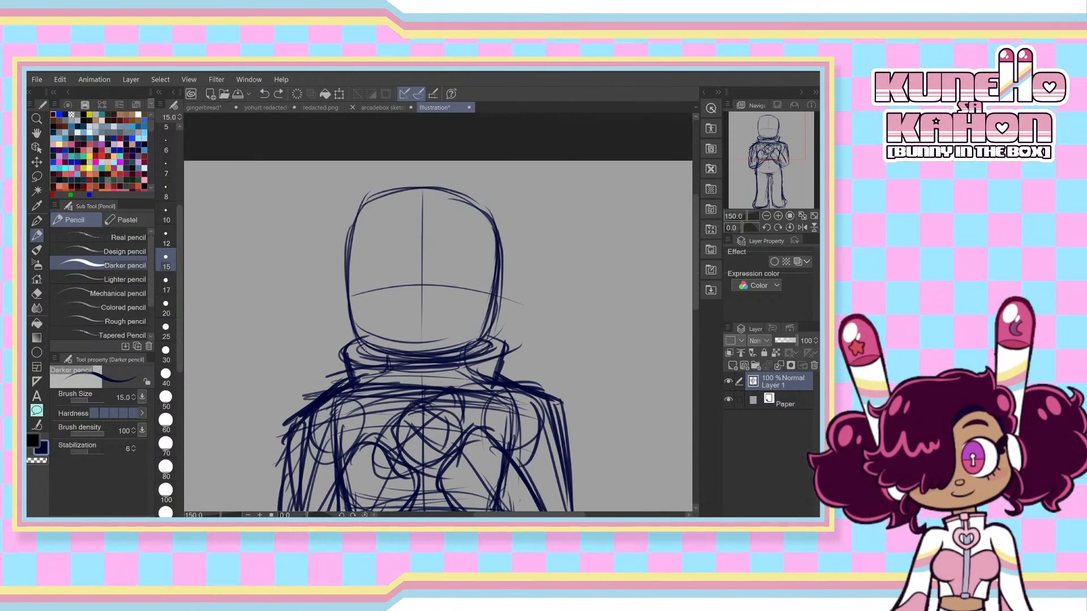
pyautogui.moveTo(357, 345); pyautogui.dragTo(424, 363)
pyautogui.hotkey('ctrl', 'z')
pyautogui.moveTo(359, 348)
pyautogui.mouseDown()
pyautogui.moveTo(424, 364)
pyautogui.moveTo(490, 346)
pyautogui.moveTo(490, 382)
pyautogui.mouseUp()
pyautogui.hotkey('ctrl', 'z')
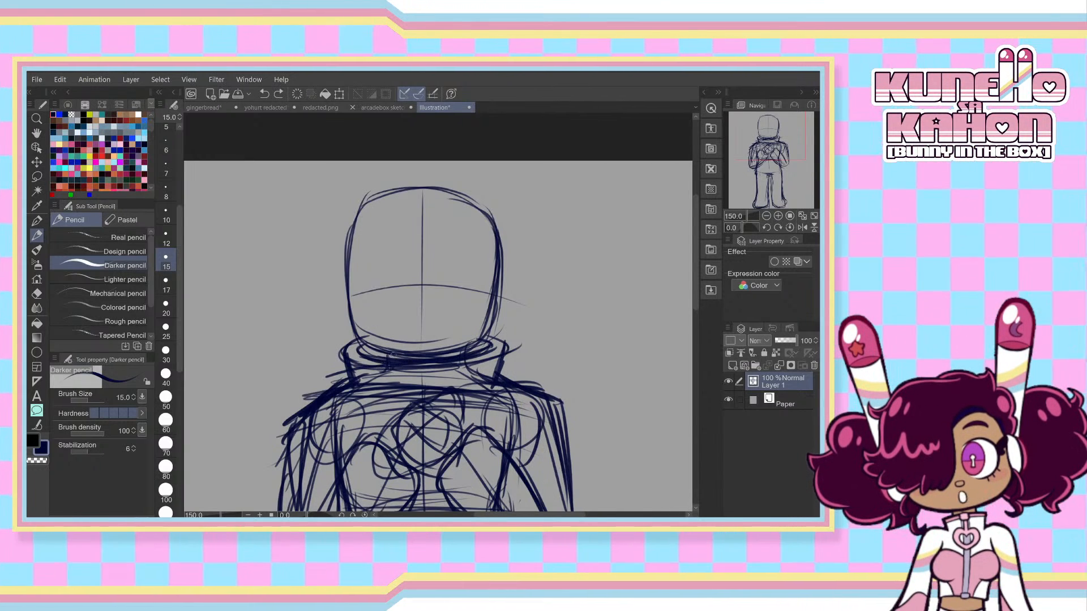
# - Erase the leftover neck and construction lines inside the collar using the transparent colour
pyautogui.press('c')
pyautogui.moveTo(362, 360)
pyautogui.mouseDown()
pyautogui.moveTo(463, 363)
pyautogui.moveTo(485, 352)
pyautogui.mouseUp()
pyautogui.moveTo(414, 374); pyautogui.dragTo(487, 357)
pyautogui.moveTo(399, 375); pyautogui.dragTo(449, 367)
pyautogui.moveTo(382, 370)
pyautogui.mouseDown()
pyautogui.moveTo(405, 371)
pyautogui.moveTo(370, 369)
pyautogui.moveTo(461, 365)
pyautogui.mouseUp()
pyautogui.press('c')
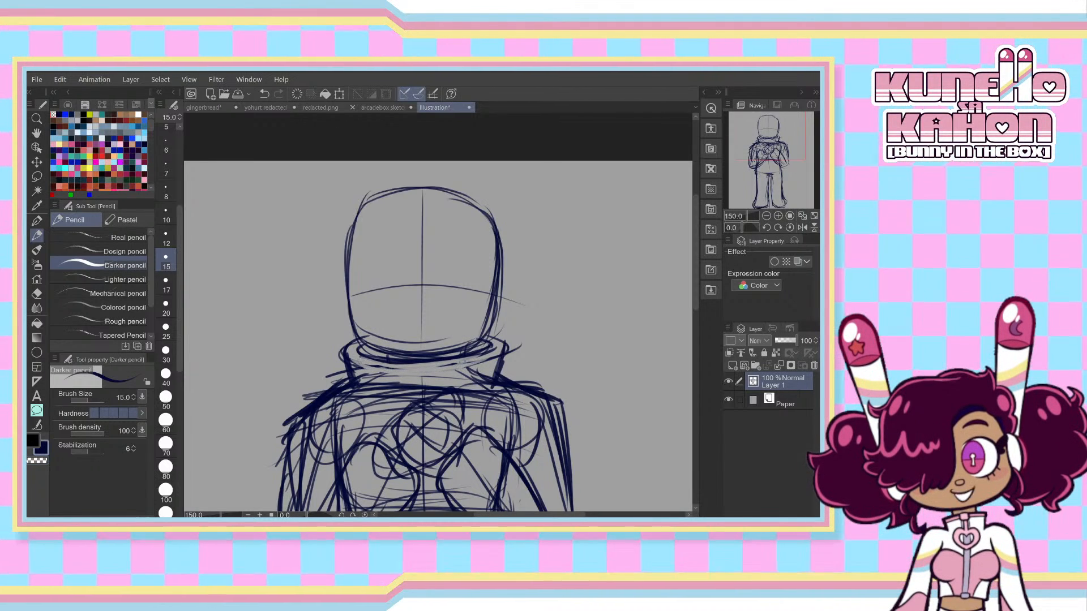
# - Try curved strokes across the front of the collar and darken its lower rim
pyautogui.moveTo(344, 350); pyautogui.dragTo(450, 369)
pyautogui.hotkey('ctrl', 'z')
pyautogui.moveTo(351, 363); pyautogui.dragTo(473, 363)
pyautogui.hotkey('ctrl', 'z')
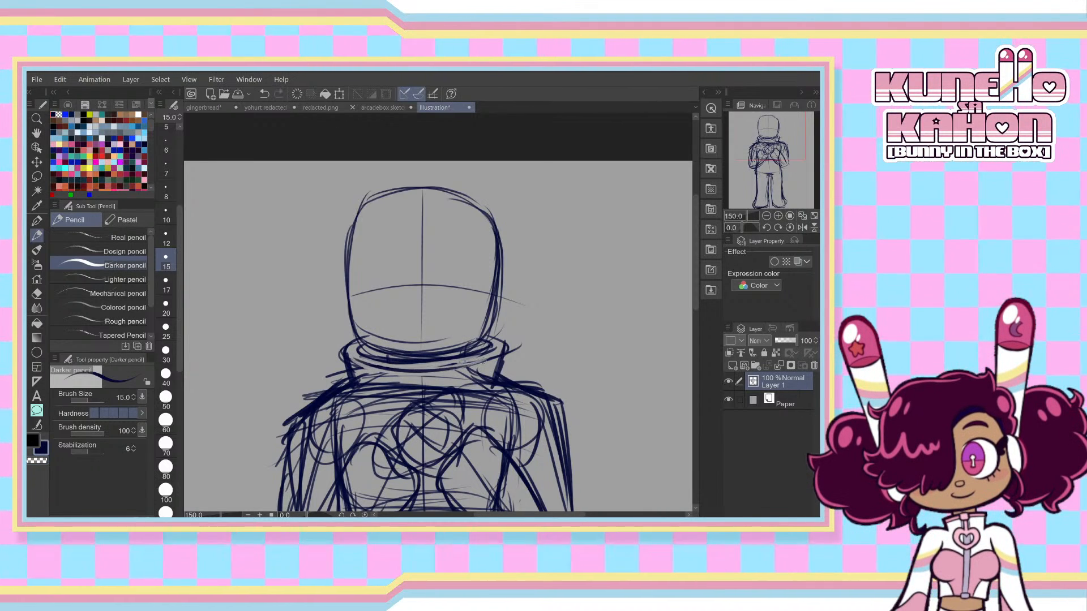
pyautogui.moveTo(395, 368)
pyautogui.mouseDown()
pyautogui.moveTo(501, 352)
pyautogui.moveTo(496, 369)
pyautogui.mouseUp()
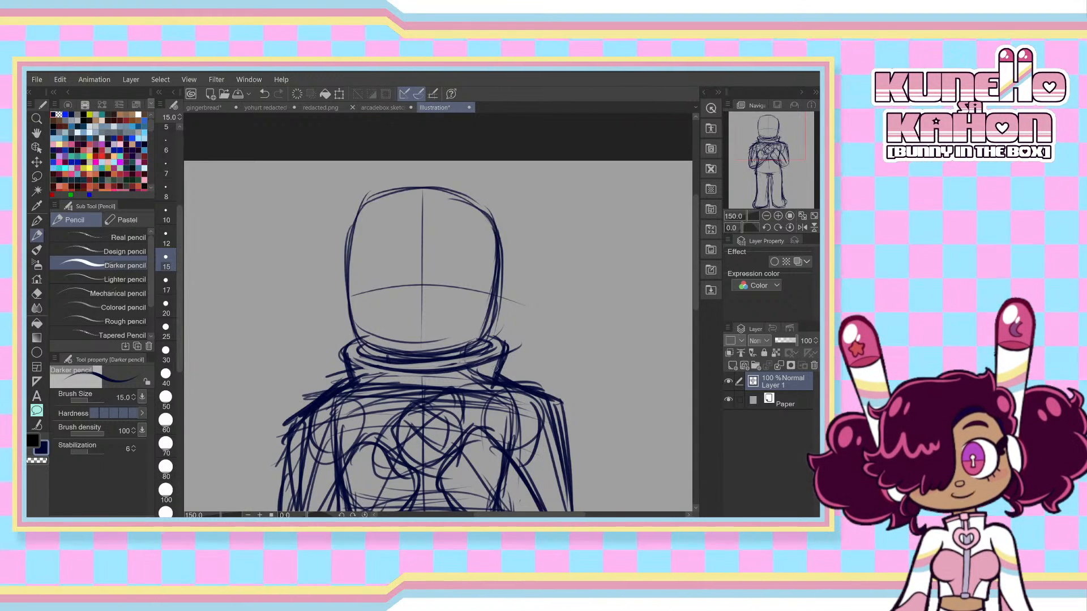
pyautogui.moveTo(350, 359); pyautogui.dragTo(433, 370)
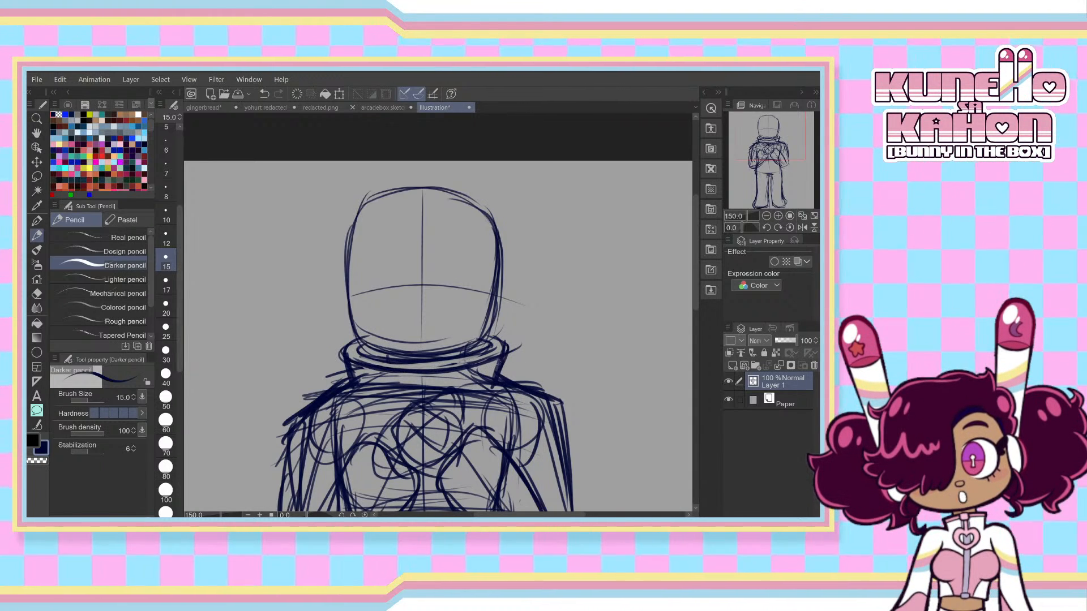
# - Darken the right arm's outer contour around the elbow and square off its lower corner
pyautogui.moveTo(695, 253); pyautogui.dragTo(688, 318)
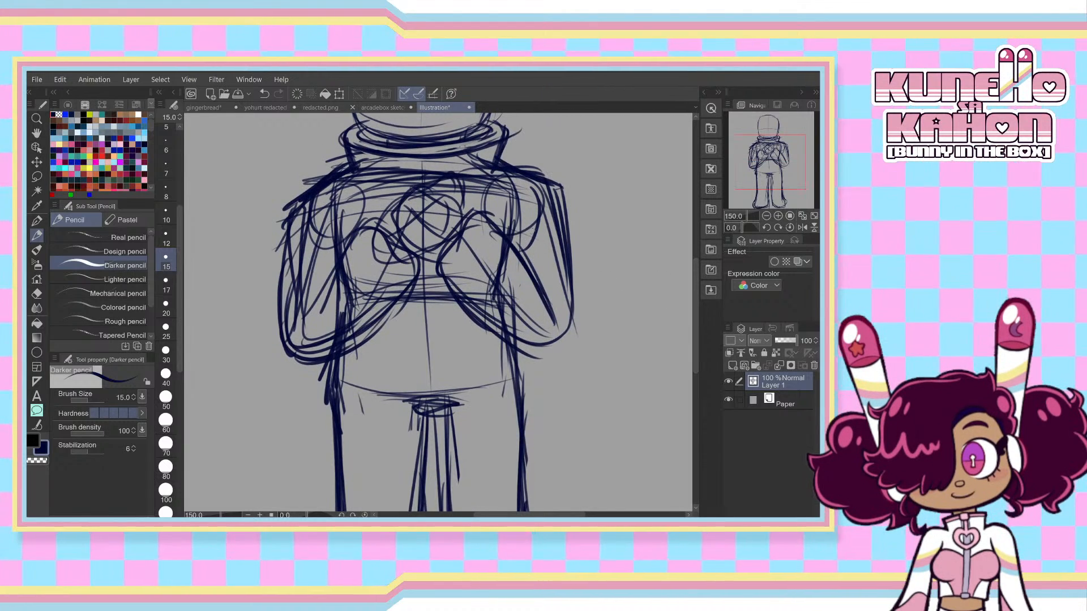
pyautogui.moveTo(486, 303)
pyautogui.mouseDown()
pyautogui.moveTo(503, 328)
pyautogui.moveTo(564, 341)
pyautogui.moveTo(580, 285)
pyautogui.mouseUp()
pyautogui.hotkey('ctrl', 'z')
pyautogui.moveTo(556, 194); pyautogui.dragTo(559, 330)
pyautogui.hotkey('ctrl', 'z')
pyautogui.moveTo(571, 276); pyautogui.dragTo(557, 357)
pyautogui.moveTo(528, 345)
pyautogui.mouseDown()
pyautogui.moveTo(570, 323)
pyautogui.moveTo(578, 342)
pyautogui.mouseUp()
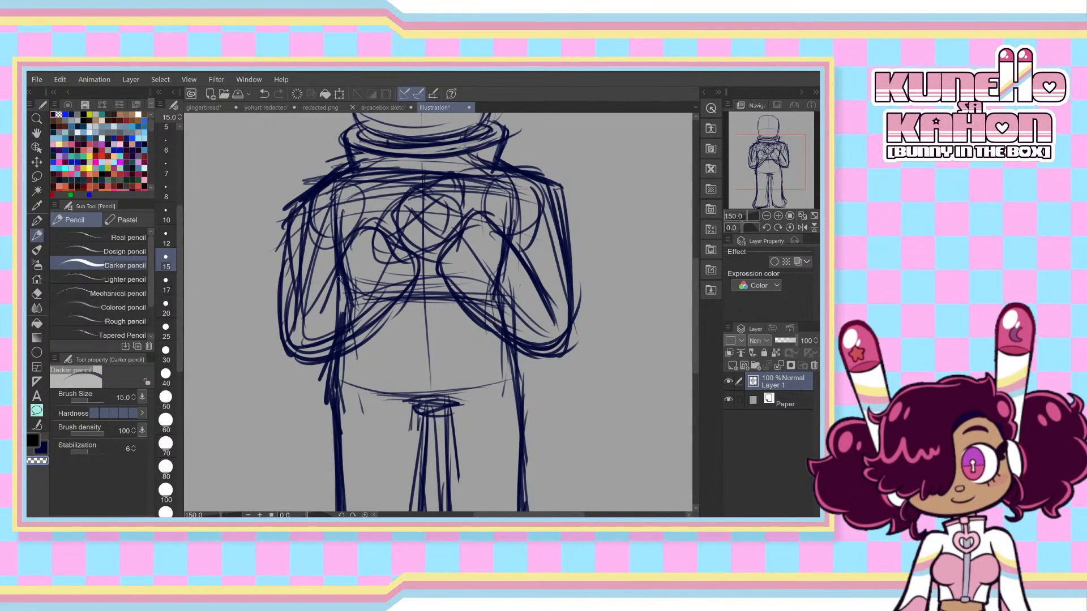
# - Erase the construction lines inside both arms with the transparent colour at brush size 70
pyautogui.click(166, 443)
pyautogui.moveTo(382, 286)
pyautogui.mouseDown()
pyautogui.moveTo(340, 334)
pyautogui.moveTo(343, 282)
pyautogui.moveTo(306, 322)
pyautogui.moveTo(363, 289)
pyautogui.mouseUp()
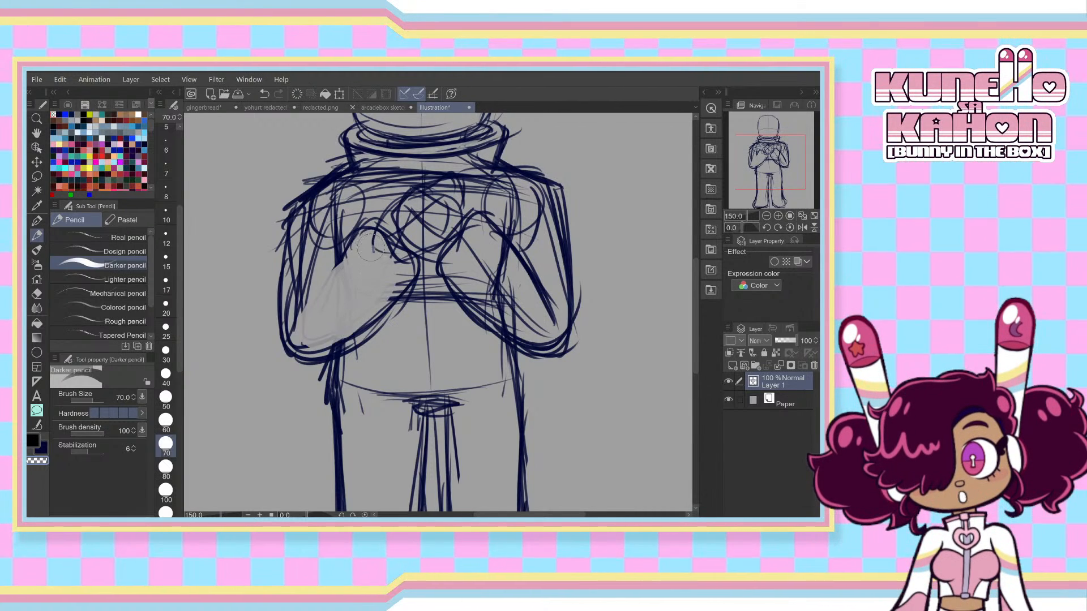
pyautogui.moveTo(370, 247)
pyautogui.mouseDown()
pyautogui.moveTo(399, 260)
pyautogui.moveTo(395, 286)
pyautogui.mouseUp()
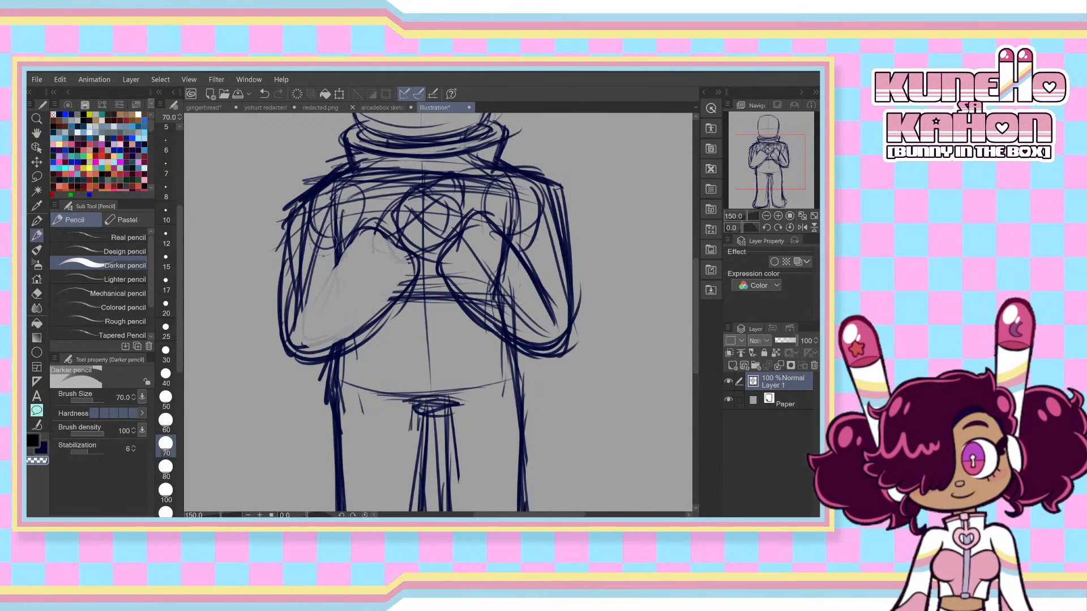
pyautogui.moveTo(326, 243)
pyautogui.mouseDown()
pyautogui.moveTo(289, 306)
pyautogui.moveTo(331, 258)
pyautogui.moveTo(320, 258)
pyautogui.moveTo(335, 290)
pyautogui.mouseUp()
pyautogui.moveTo(498, 252)
pyautogui.mouseDown()
pyautogui.moveTo(498, 334)
pyautogui.moveTo(504, 266)
pyautogui.mouseUp()
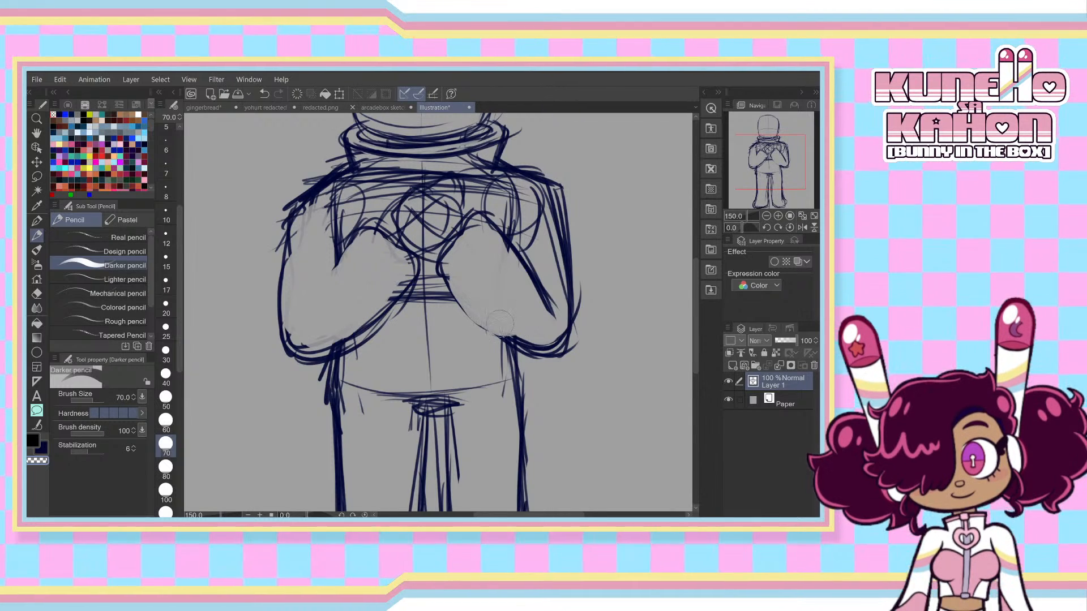
# - Redraw the right forearm's lower edge and the rounded top of its hand at brush size 15
pyautogui.click(166, 263)
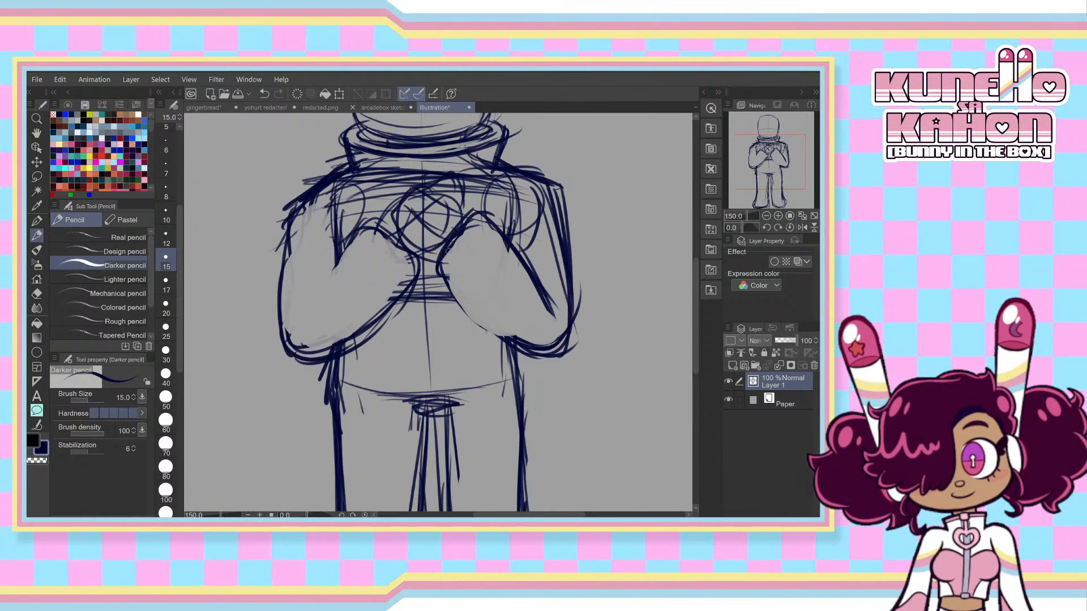
pyautogui.moveTo(447, 244)
pyautogui.mouseDown()
pyautogui.moveTo(478, 317)
pyautogui.moveTo(440, 280)
pyautogui.moveTo(499, 338)
pyautogui.mouseUp()
pyautogui.hotkey('ctrl', 'z')
pyautogui.hotkey('ctrl', 'z')
pyautogui.moveTo(439, 265); pyautogui.dragTo(508, 336)
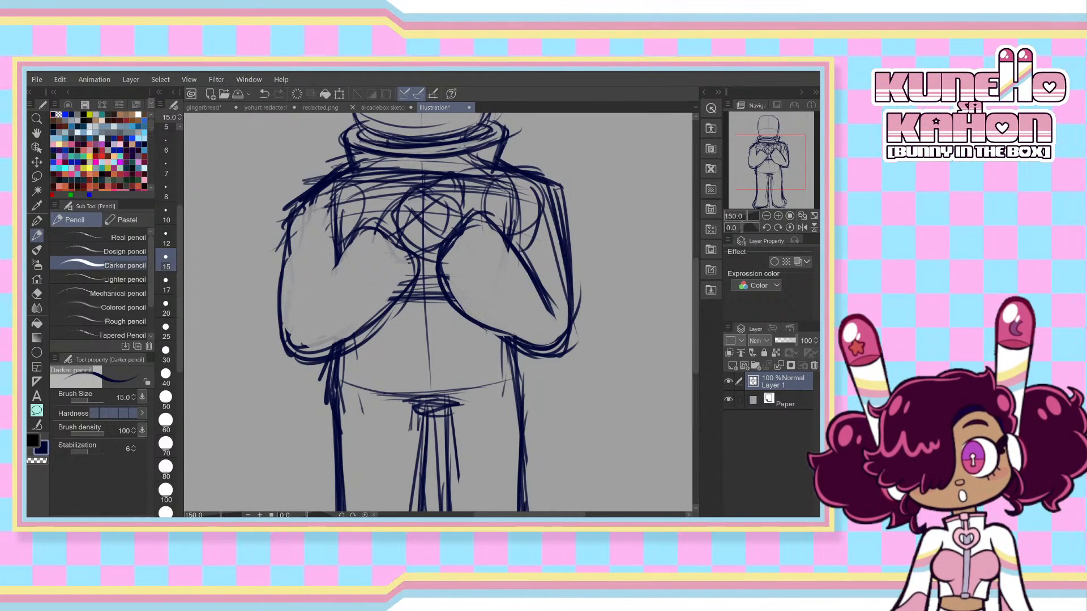
pyautogui.moveTo(456, 294); pyautogui.dragTo(505, 342)
pyautogui.moveTo(469, 215); pyautogui.dragTo(511, 244)
# - Redraw the left forearm, hand and outer sleeve contours, and darken the right arm's outer edge
pyautogui.moveTo(338, 255); pyautogui.dragTo(311, 299)
pyautogui.hotkey('ctrl', 'z')
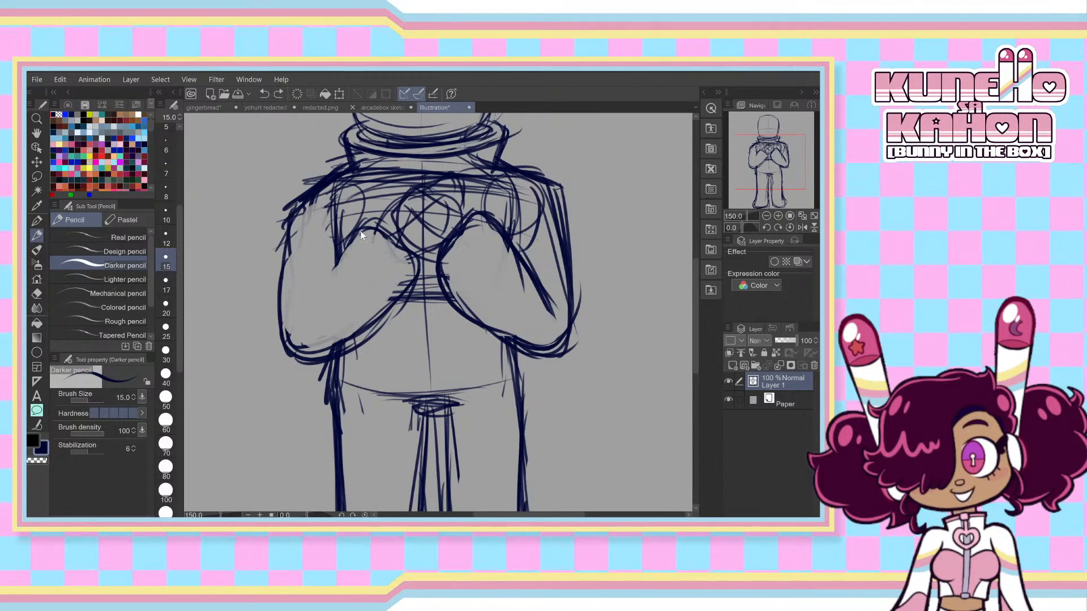
pyautogui.moveTo(358, 229); pyautogui.dragTo(321, 296)
pyautogui.moveTo(346, 252); pyautogui.dragTo(314, 305)
pyautogui.moveTo(358, 227)
pyautogui.mouseDown()
pyautogui.moveTo(408, 259)
pyautogui.moveTo(371, 327)
pyautogui.mouseUp()
pyautogui.hotkey('ctrl', 'z')
pyautogui.moveTo(406, 256)
pyautogui.mouseDown()
pyautogui.moveTo(359, 334)
pyautogui.moveTo(336, 347)
pyautogui.mouseUp()
pyautogui.moveTo(308, 204); pyautogui.dragTo(285, 303)
pyautogui.moveTo(295, 266); pyautogui.dragTo(290, 346)
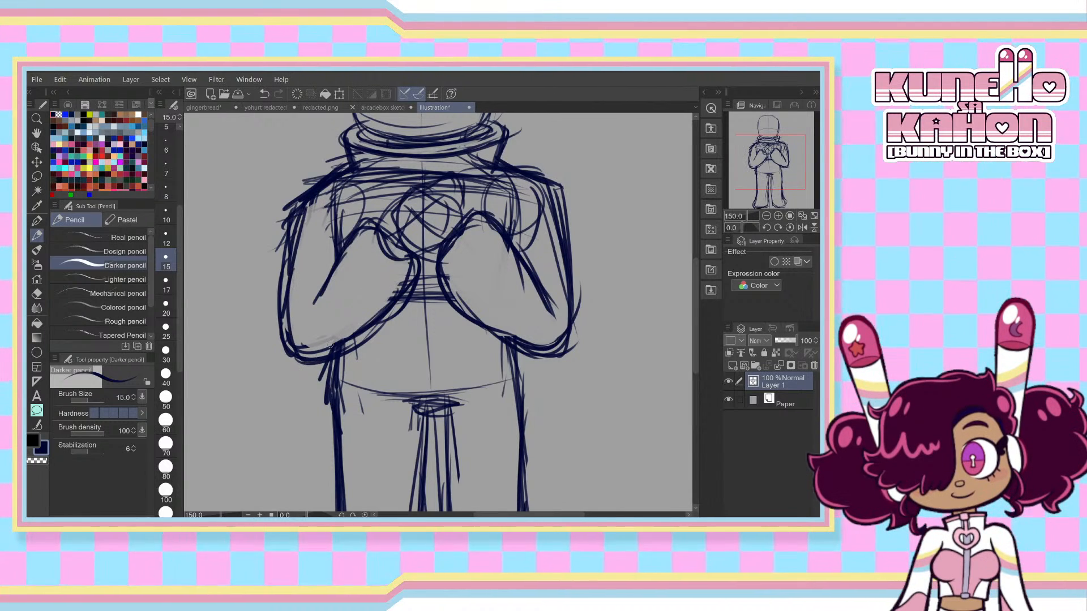
pyautogui.moveTo(559, 187); pyautogui.dragTo(564, 347)
# - Darken the head outline along its sides and rounded top
pyautogui.scroll(5, 692, 314)
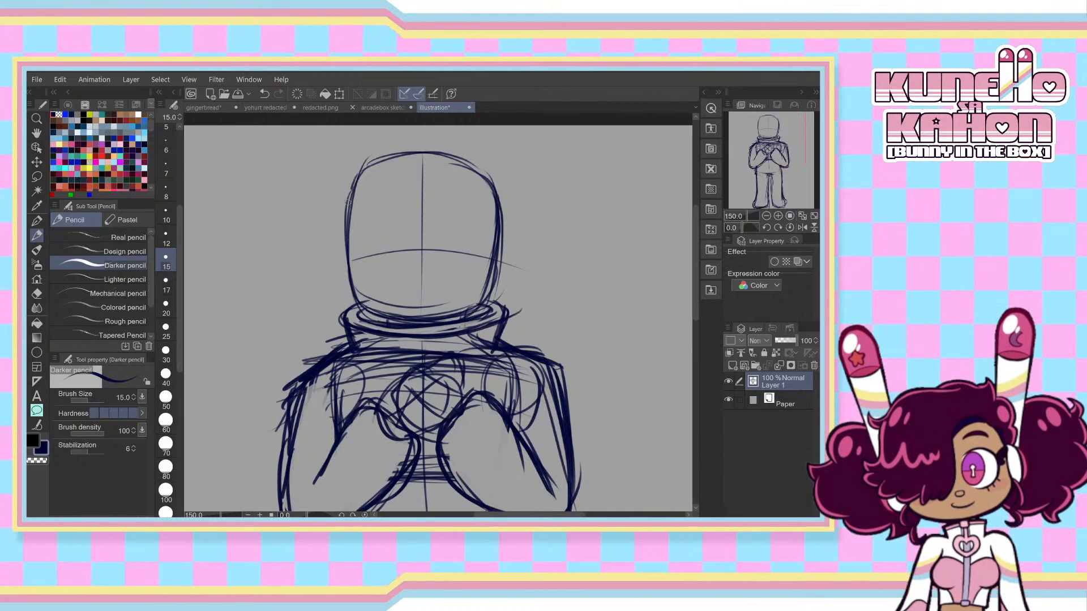
pyautogui.moveTo(348, 202); pyautogui.dragTo(347, 252)
pyautogui.moveTo(354, 182)
pyautogui.mouseDown()
pyautogui.moveTo(441, 155)
pyautogui.moveTo(369, 170)
pyautogui.moveTo(477, 170)
pyautogui.moveTo(496, 180)
pyautogui.mouseUp()
pyautogui.hotkey('ctrl', 'z')
pyautogui.hotkey('ctrl', 'z')
pyautogui.moveTo(439, 152); pyautogui.dragTo(493, 196)
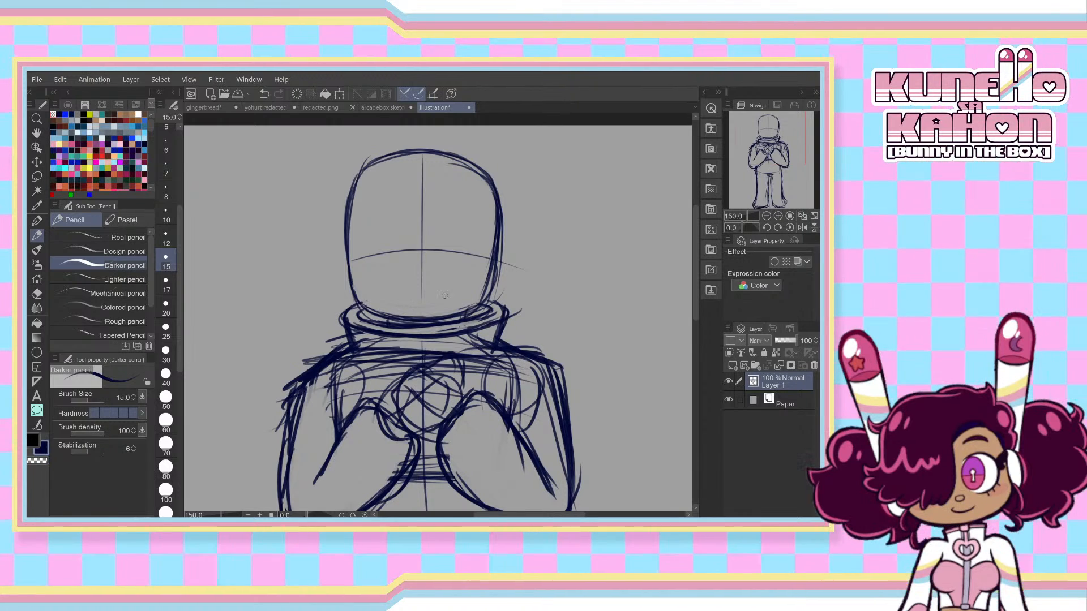
# - Sketch a hair outline around the head with curled tufts at the upper right and pointed spikes on the left
pyautogui.moveTo(334, 174)
pyautogui.mouseDown()
pyautogui.moveTo(387, 148)
pyautogui.moveTo(434, 144)
pyautogui.mouseUp()
pyautogui.hotkey('ctrl', 'z')
pyautogui.moveTo(364, 152)
pyautogui.mouseDown()
pyautogui.moveTo(480, 157)
pyautogui.moveTo(506, 226)
pyautogui.mouseUp()
pyautogui.hotkey('ctrl', 'z')
pyautogui.moveTo(488, 168)
pyautogui.mouseDown()
pyautogui.moveTo(482, 137)
pyautogui.moveTo(490, 172)
pyautogui.moveTo(508, 170)
pyautogui.mouseUp()
pyautogui.hotkey('ctrl', 'z')
pyautogui.hotkey('ctrl', 'z')
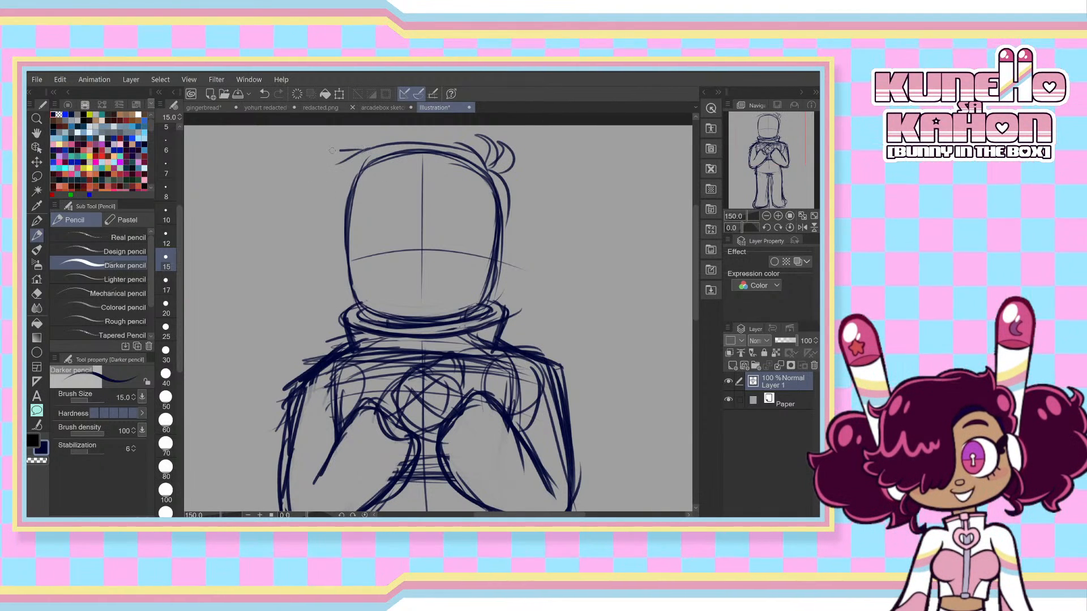
pyautogui.moveTo(332, 150); pyautogui.dragTo(340, 267)
pyautogui.hotkey('ctrl', 'z')
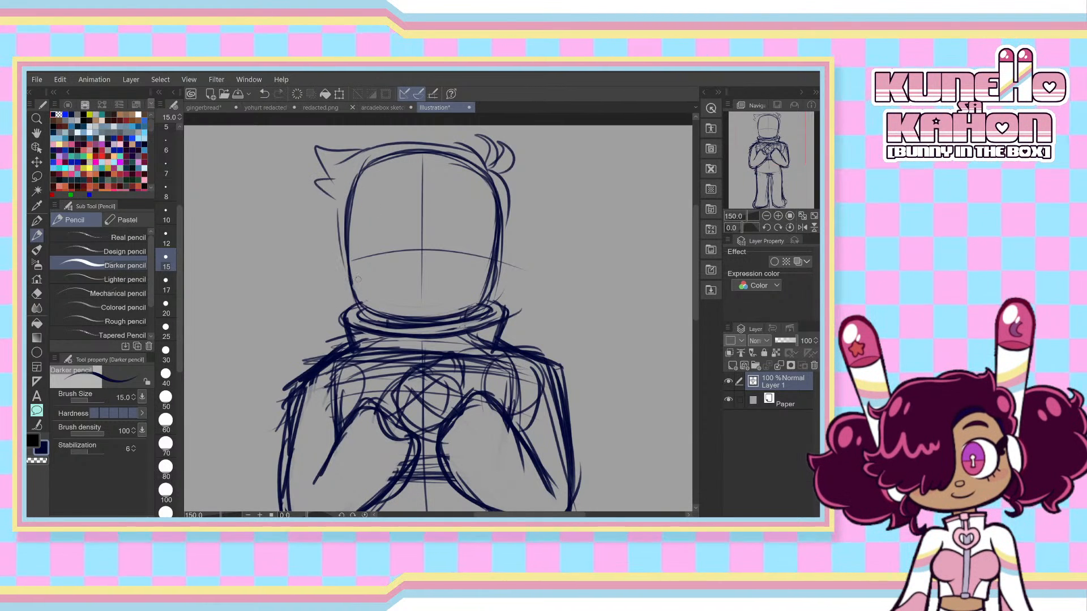
# - Try curved hairline strokes across the forehead, and undo them
pyautogui.moveTo(374, 212); pyautogui.dragTo(459, 206)
pyautogui.hotkey('ctrl', 'z')
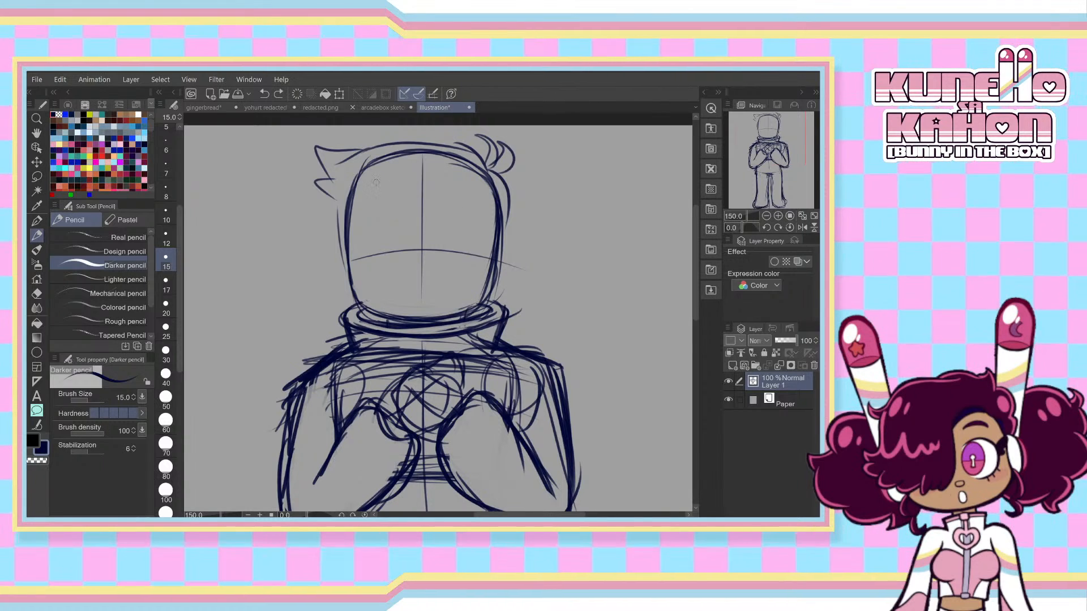
pyautogui.moveTo(373, 211)
pyautogui.mouseDown()
pyautogui.moveTo(487, 208)
pyautogui.moveTo(353, 192)
pyautogui.moveTo(490, 185)
pyautogui.mouseUp()
pyautogui.hotkey('ctrl', 'z')
pyautogui.hotkey('ctrl', 'z')
pyautogui.hotkey('ctrl', 'z')
pyautogui.moveTo(352, 192); pyautogui.dragTo(483, 186)
pyautogui.hotkey('ctrl', 'z')
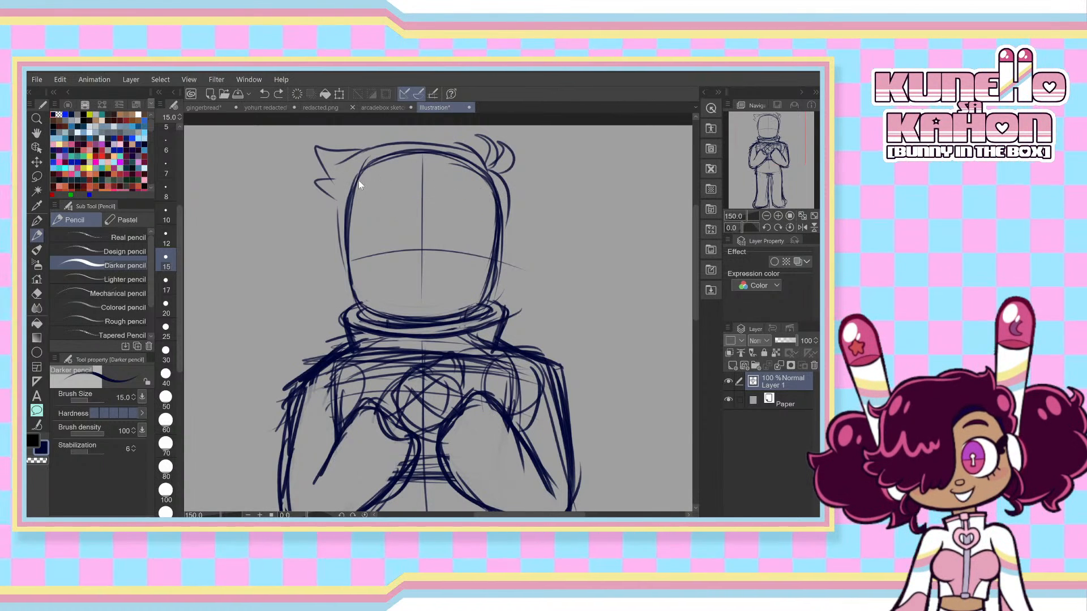
# - Draw a downward-curving hairline across the forehead and thicken the hair along the head's right side
pyautogui.moveTo(355, 192); pyautogui.dragTo(494, 199)
pyautogui.moveTo(348, 191)
pyautogui.mouseDown()
pyautogui.moveTo(487, 193)
pyautogui.moveTo(499, 170)
pyautogui.moveTo(511, 236)
pyautogui.mouseUp()
pyautogui.moveTo(335, 194)
pyautogui.mouseDown()
pyautogui.moveTo(343, 244)
pyautogui.moveTo(368, 186)
pyautogui.moveTo(346, 236)
pyautogui.mouseUp()
pyautogui.hotkey('ctrl', 'z')
pyautogui.hotkey('ctrl', 'z')
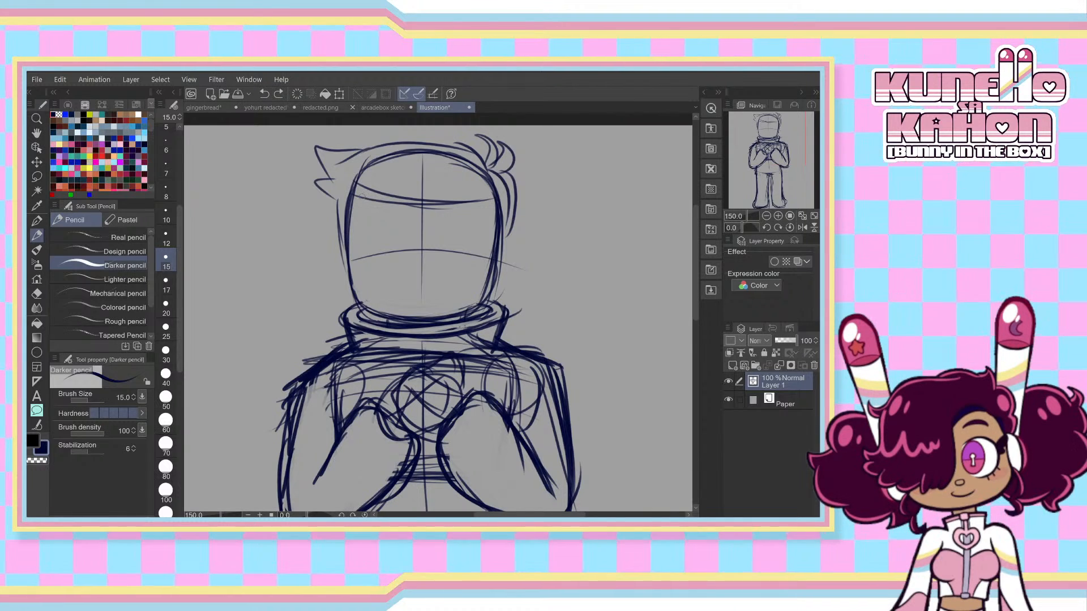
# - Darken the left side hair, its spikes and the top hair contour, and reinforce the chin line
pyautogui.moveTo(362, 194); pyautogui.dragTo(343, 249)
pyautogui.moveTo(331, 200); pyautogui.dragTo(342, 261)
pyautogui.moveTo(356, 191); pyautogui.dragTo(345, 256)
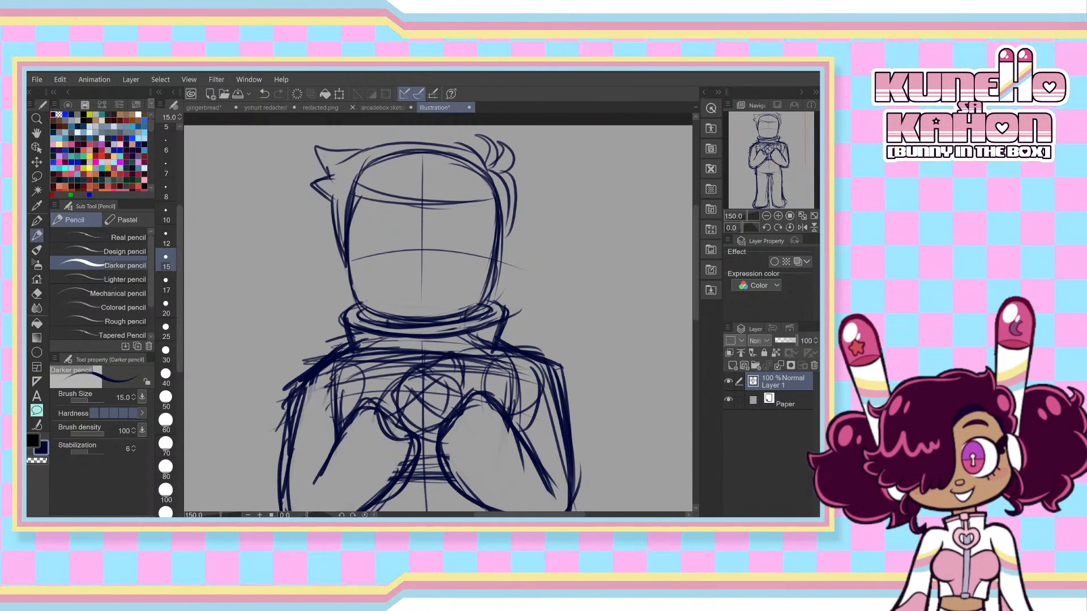
pyautogui.moveTo(327, 169)
pyautogui.mouseDown()
pyautogui.moveTo(388, 152)
pyautogui.moveTo(459, 157)
pyautogui.mouseUp()
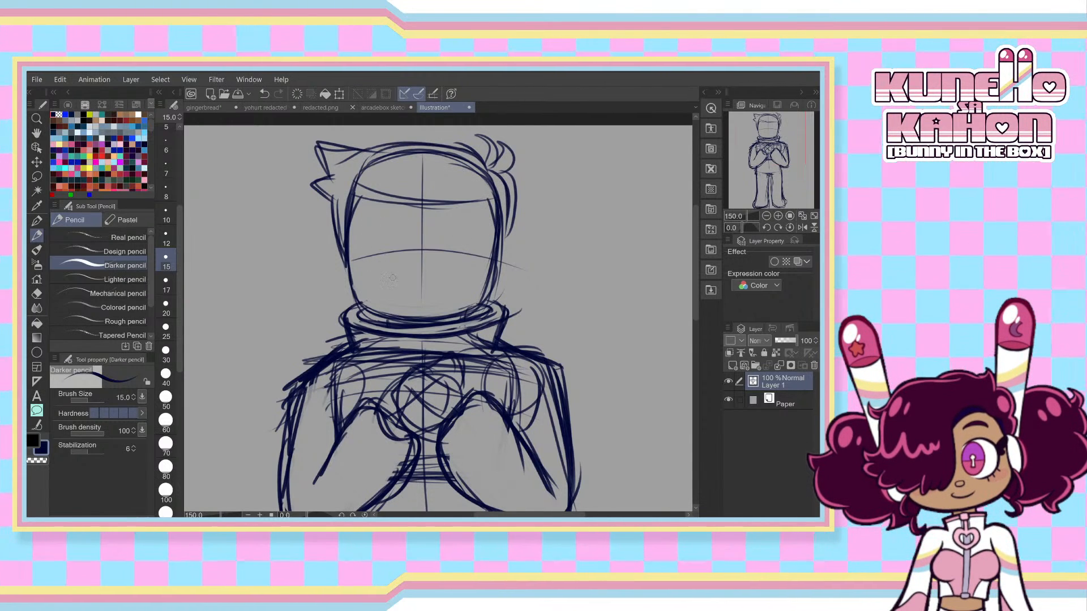
pyautogui.moveTo(351, 281); pyautogui.dragTo(510, 321)
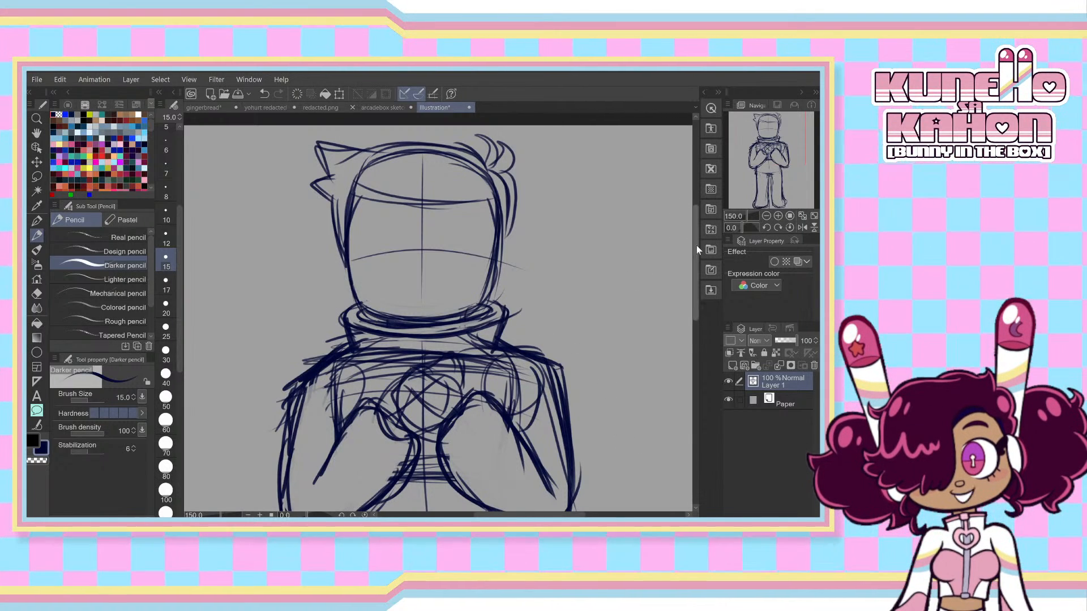
# - Review the figure's proportions from head to legs and compare the head with the reference image
pyautogui.moveTo(696, 245); pyautogui.dragTo(677, 327)
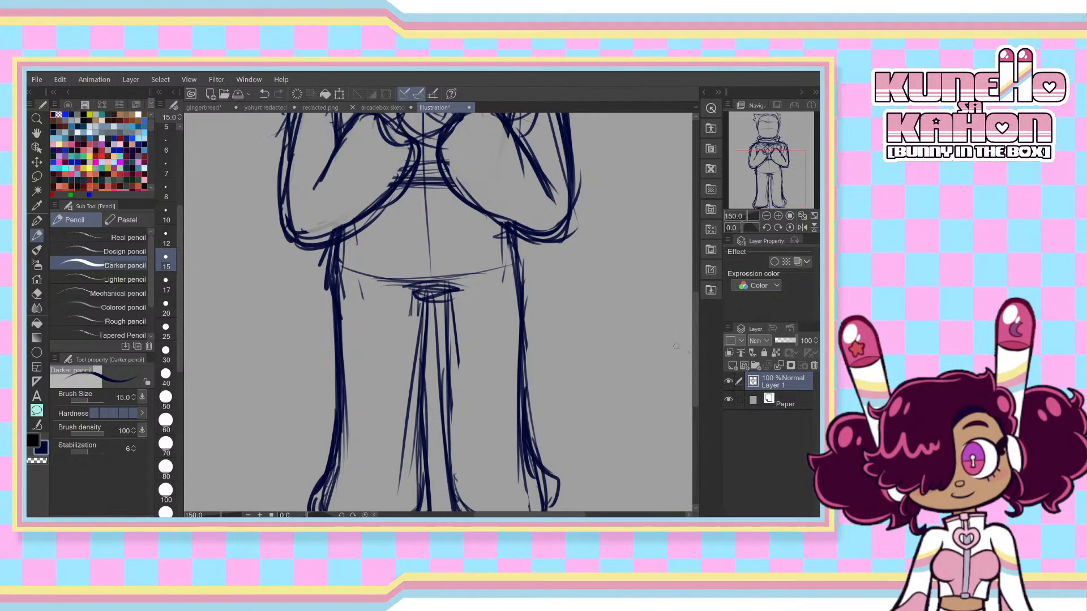
pyautogui.scroll(6, 692, 320)
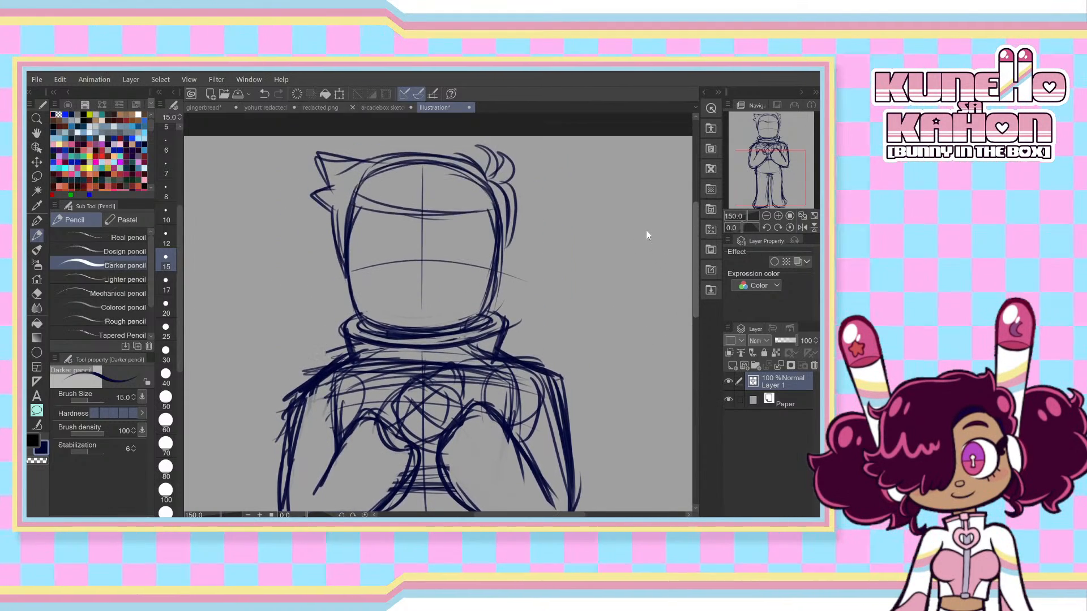
pyautogui.scroll(-5, 647, 229)
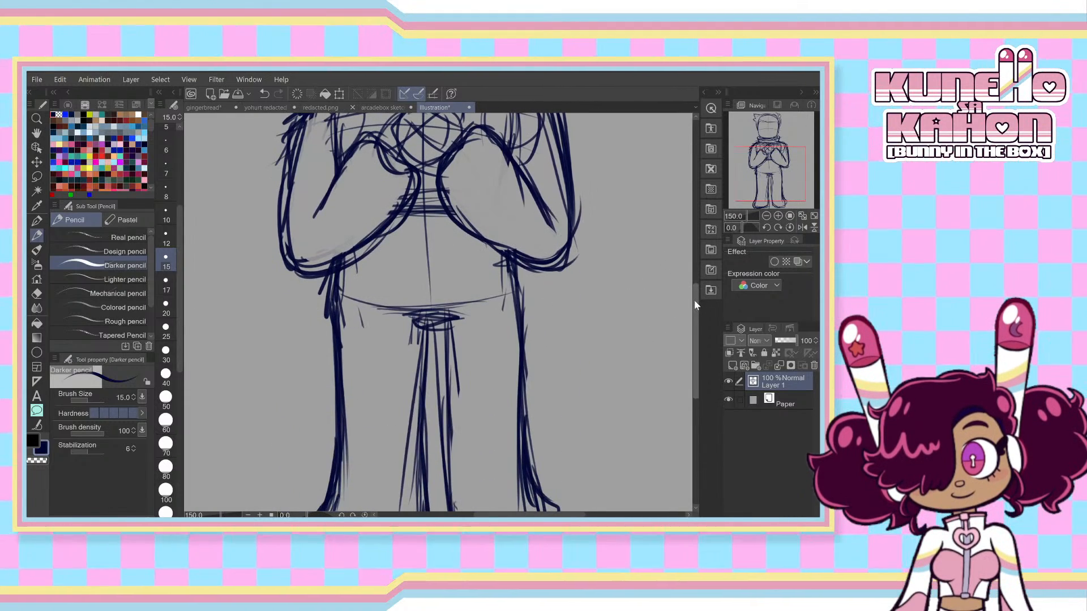
pyautogui.scroll(3, 685, 283)
pyautogui.scroll(3, 674, 263)
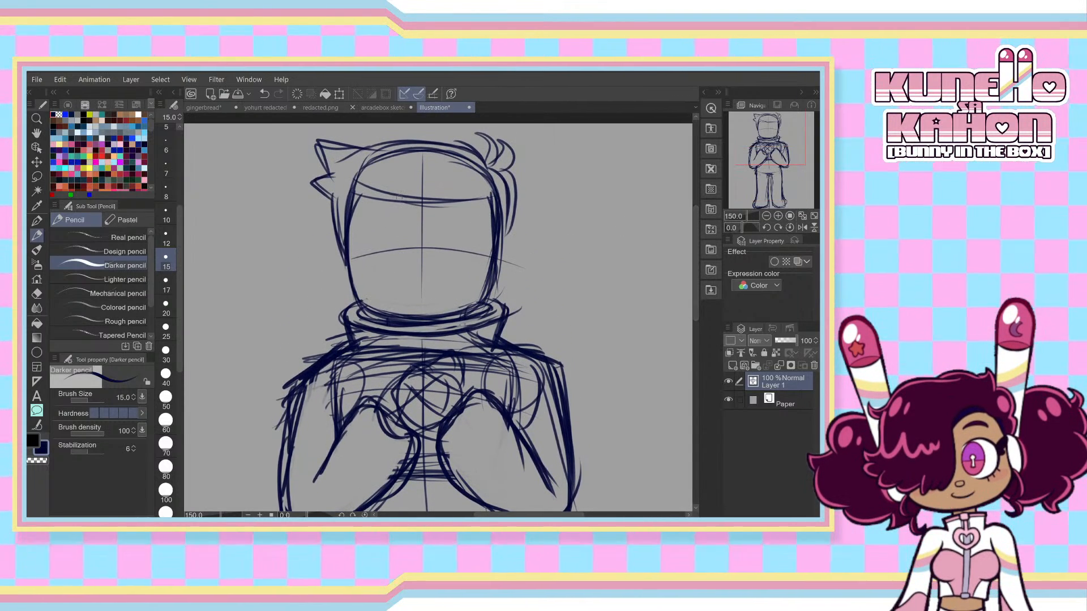
pyautogui.scroll(1, 338, 158)
pyautogui.click(757, 106)
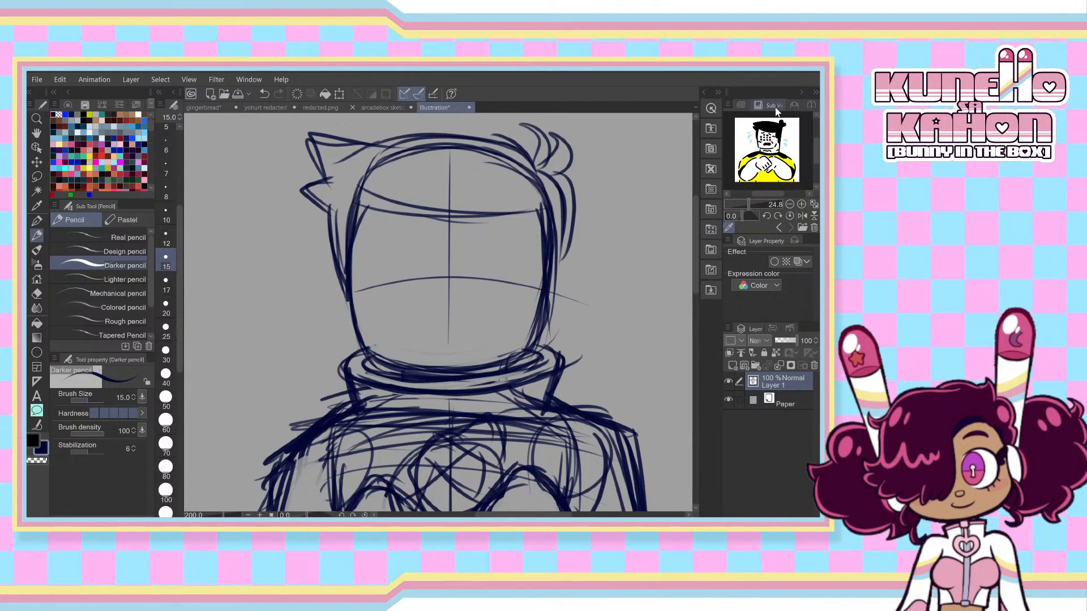
pyautogui.click(739, 103)
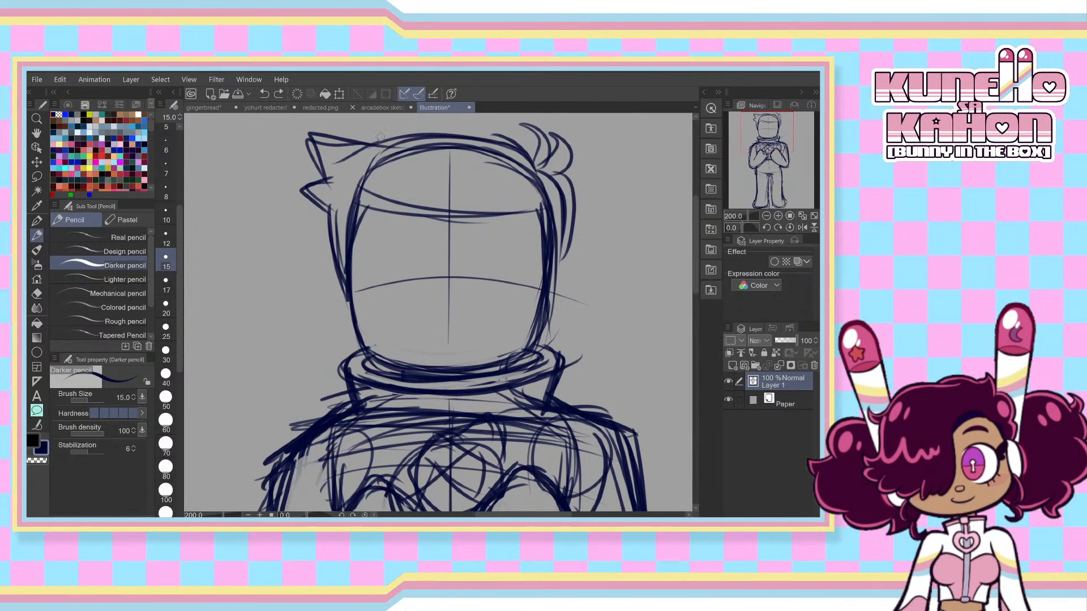
# - Reshape the left hair into one lower sweeping spike, erase the upper spike and darken the top contour
pyautogui.moveTo(327, 173)
pyautogui.mouseDown()
pyautogui.moveTo(294, 188)
pyautogui.moveTo(316, 202)
pyautogui.moveTo(330, 224)
pyautogui.mouseUp()
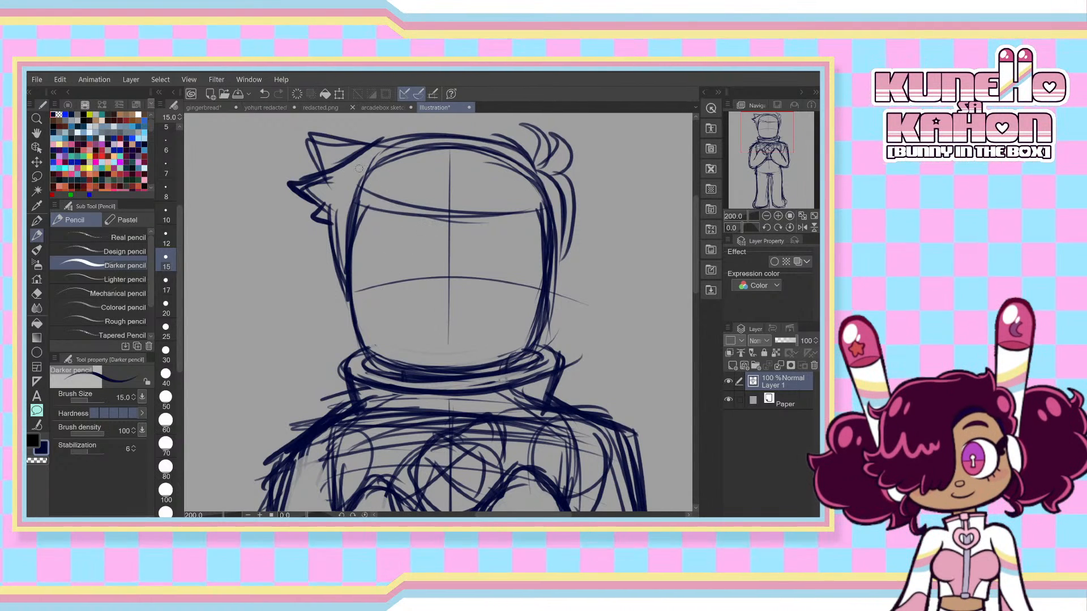
pyautogui.moveTo(316, 163)
pyautogui.mouseDown()
pyautogui.moveTo(313, 146)
pyautogui.moveTo(340, 139)
pyautogui.moveTo(359, 139)
pyautogui.moveTo(338, 141)
pyautogui.moveTo(319, 165)
pyautogui.moveTo(313, 154)
pyautogui.moveTo(497, 133)
pyautogui.mouseUp()
pyautogui.press('c')
pyautogui.moveTo(417, 133); pyautogui.dragTo(542, 149)
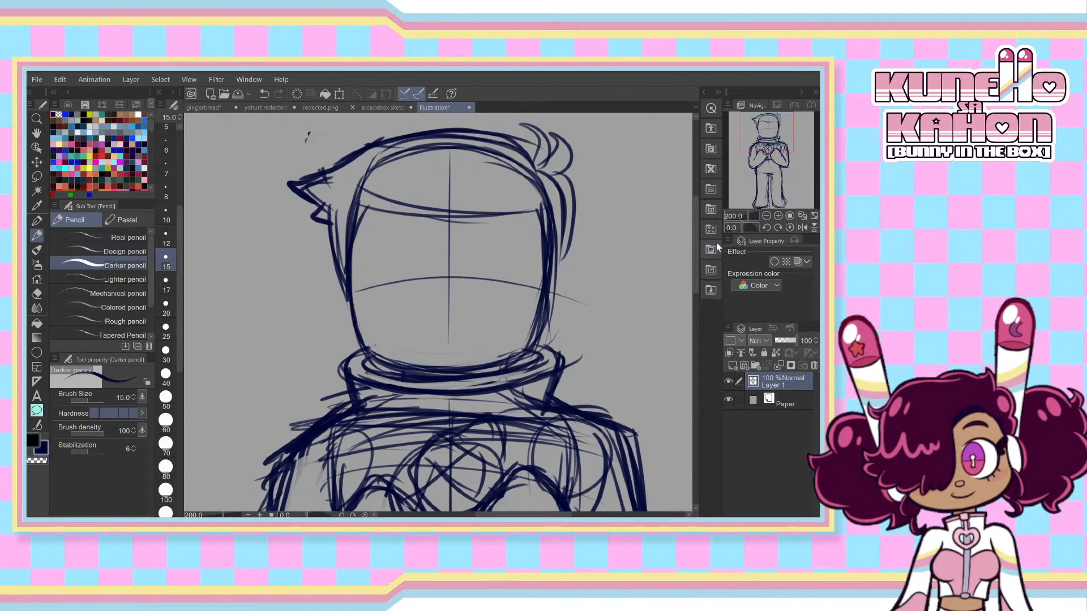
# - Darken and thicken the sideburns along both sides of the face
pyautogui.moveTo(695, 251)
pyautogui.mouseDown()
pyautogui.moveTo(695, 281)
pyautogui.moveTo(696, 236)
pyautogui.mouseUp()
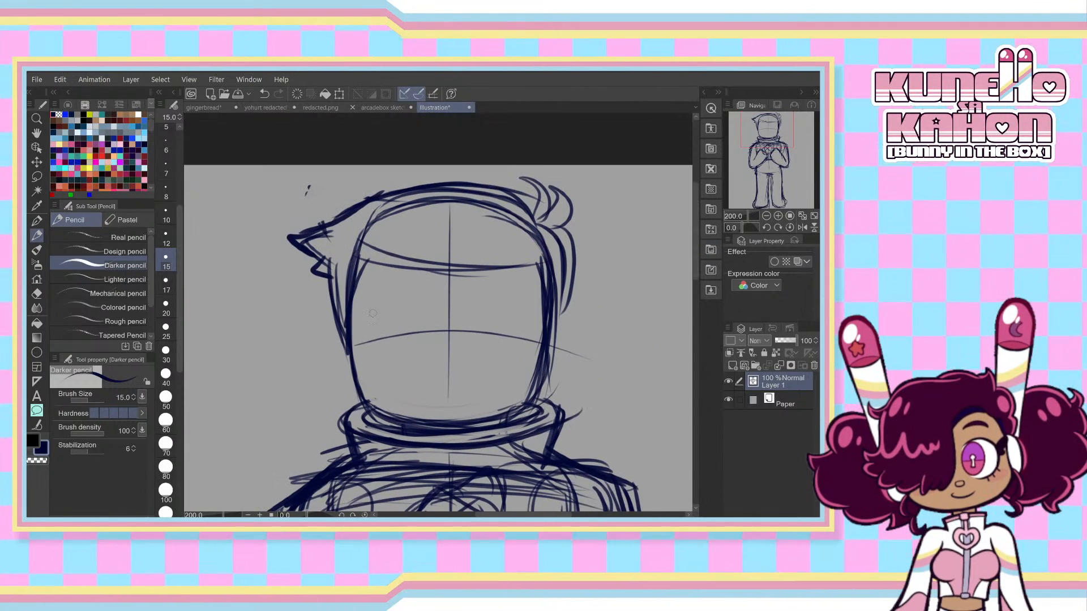
pyautogui.moveTo(366, 252)
pyautogui.mouseDown()
pyautogui.moveTo(350, 329)
pyautogui.moveTo(357, 367)
pyautogui.mouseUp()
pyautogui.moveTo(329, 258); pyautogui.dragTo(348, 355)
pyautogui.moveTo(535, 266); pyautogui.dragTo(557, 323)
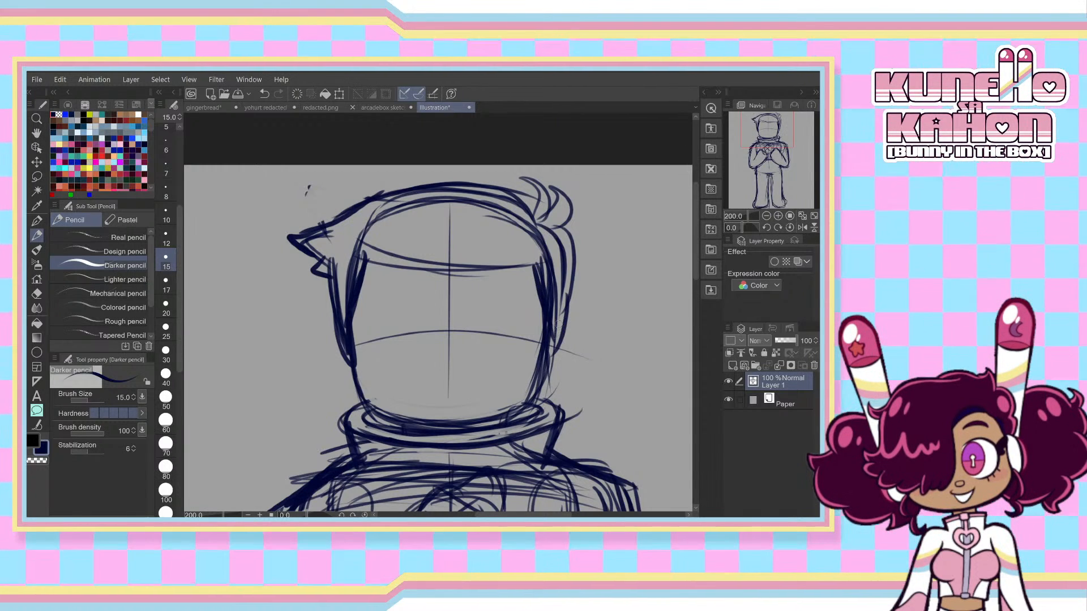
# - Darken the vertical face guide and draw a row of four small oval eyes along the horizontal eye guide
pyautogui.moveTo(451, 272); pyautogui.dragTo(452, 402)
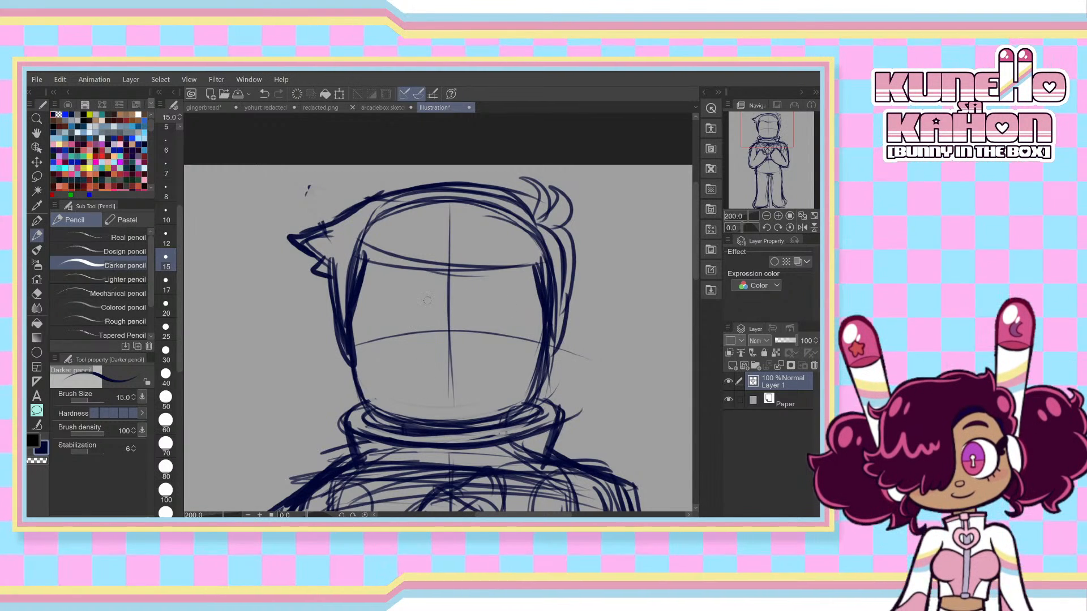
pyautogui.moveTo(404, 339)
pyautogui.mouseDown()
pyautogui.moveTo(387, 350)
pyautogui.moveTo(387, 340)
pyautogui.moveTo(478, 328)
pyautogui.mouseUp()
pyautogui.hotkey('ctrl', 'z')
pyautogui.moveTo(509, 329)
pyautogui.mouseDown()
pyautogui.moveTo(502, 336)
pyautogui.moveTo(524, 338)
pyautogui.mouseUp()
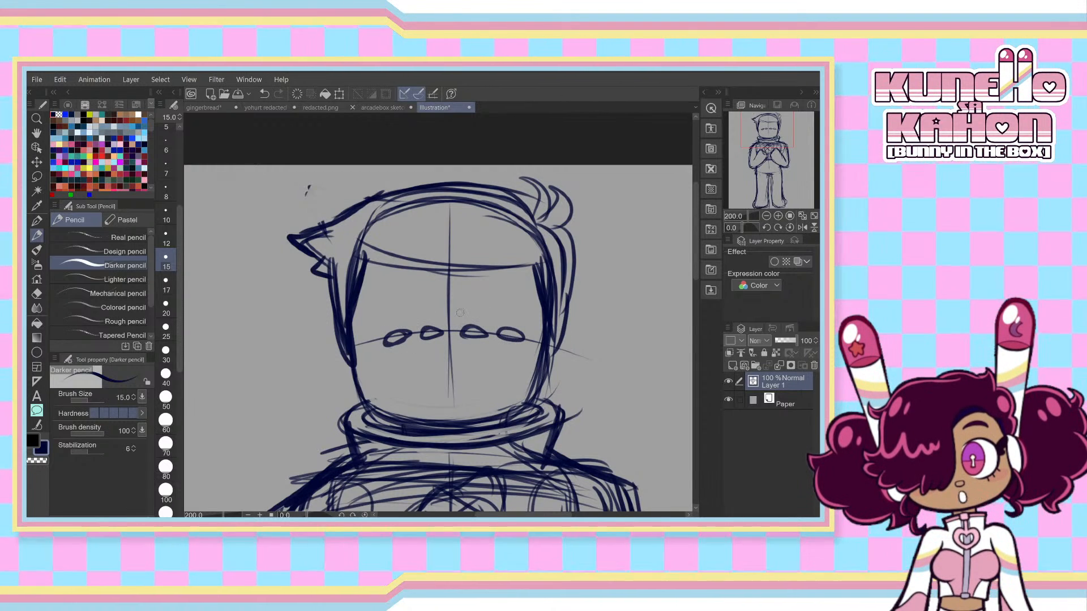
pyautogui.hotkey('ctrl', 'z')
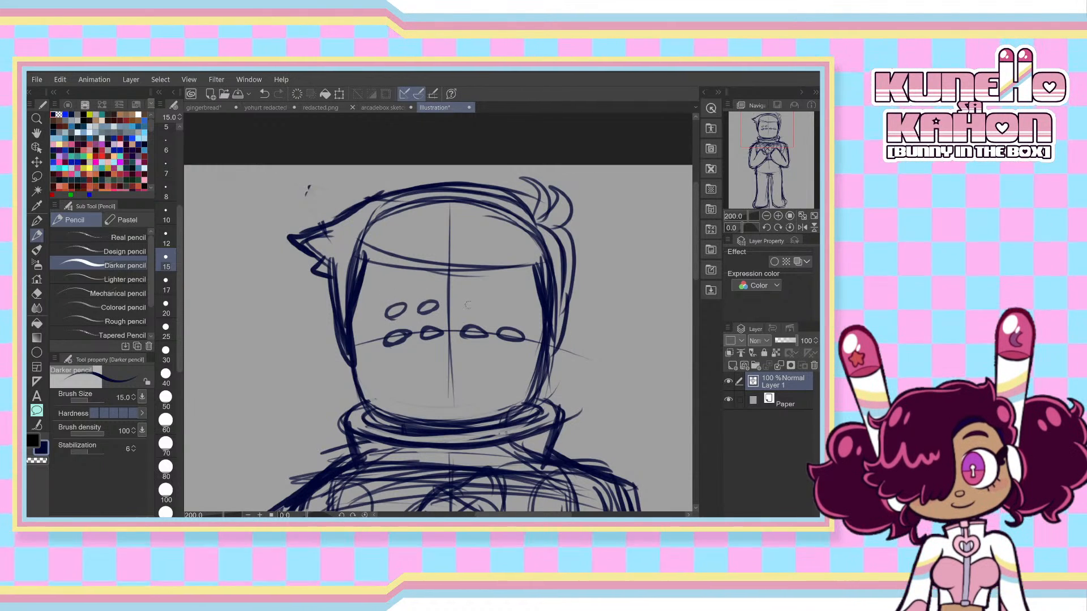
# - Draw a second row of four small oval eyes directly above the first row
pyautogui.moveTo(506, 305)
pyautogui.mouseDown()
pyautogui.moveTo(498, 311)
pyautogui.moveTo(518, 308)
pyautogui.moveTo(510, 313)
pyautogui.mouseUp()
pyautogui.hotkey('ctrl', 'z')
pyautogui.hotkey('ctrl', 'z')
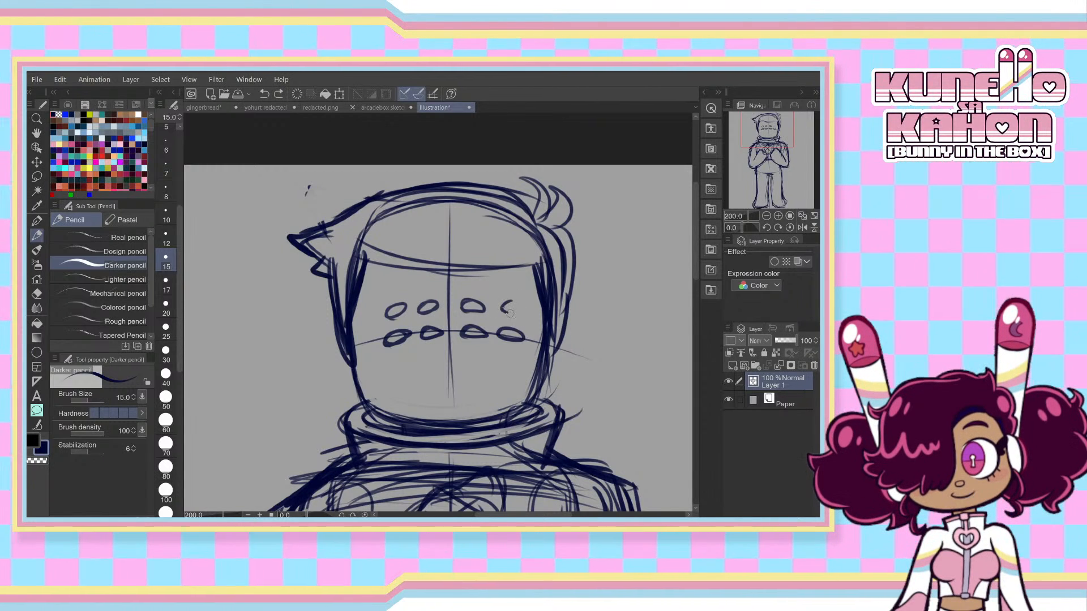
pyautogui.hotkey('ctrl', 'z')
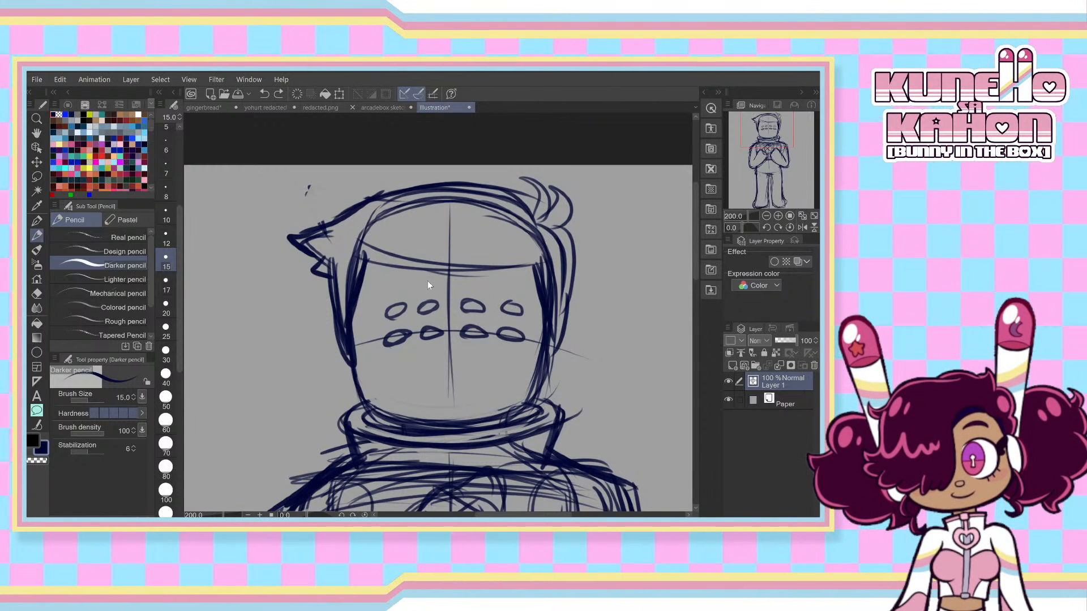
# - Add a third row of two small oval eyes above the inner eyes, one on each side of the vertical guide
pyautogui.hotkey('ctrl', 'z')
pyautogui.hotkey('ctrl', 'z')
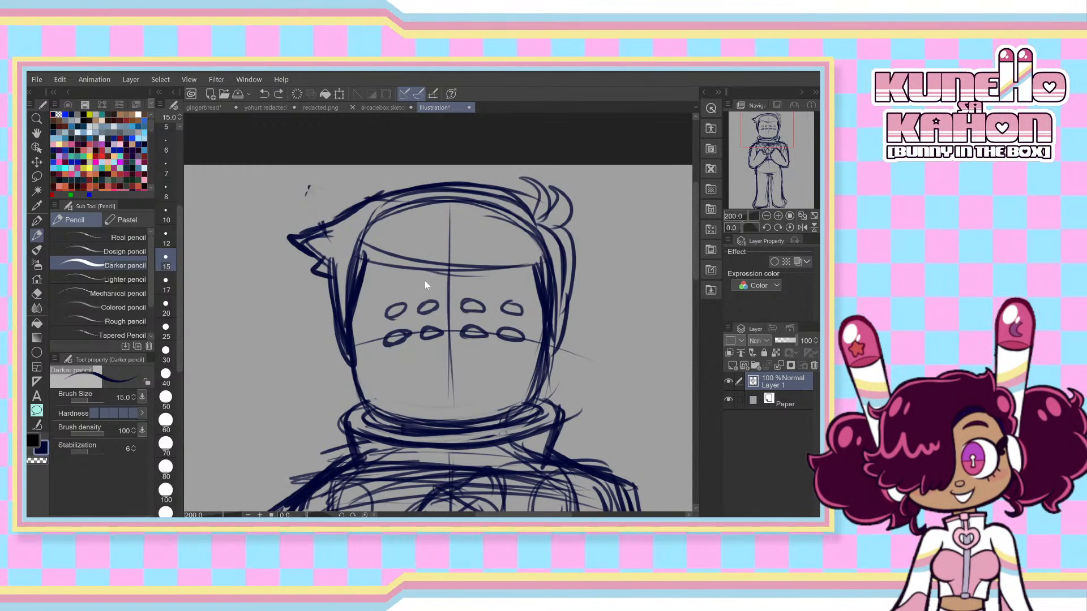
pyautogui.hotkey('ctrl', 'z')
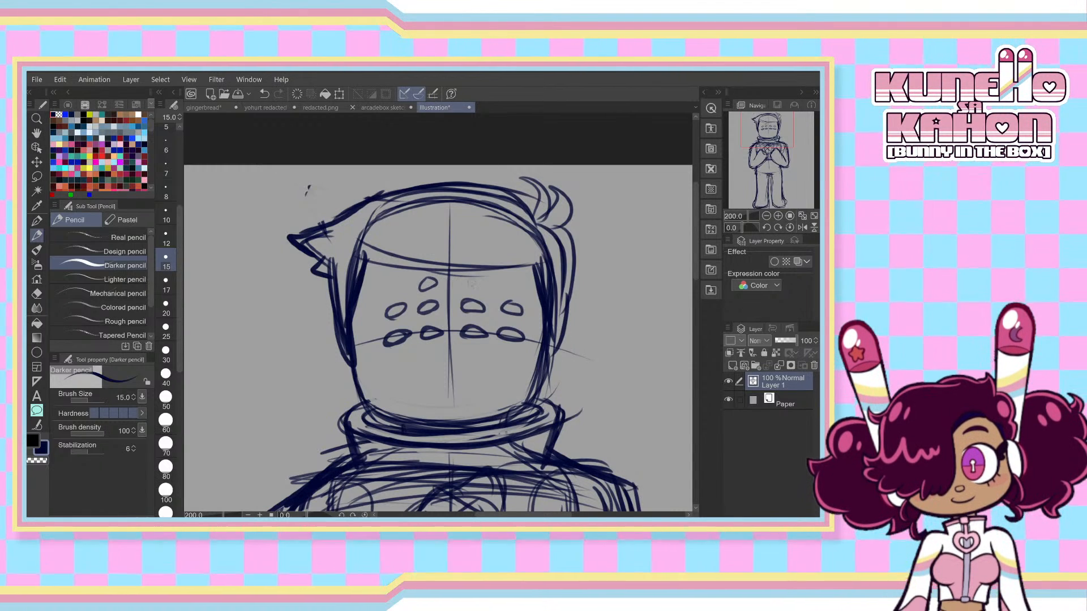
pyautogui.hotkey('ctrl', 'z')
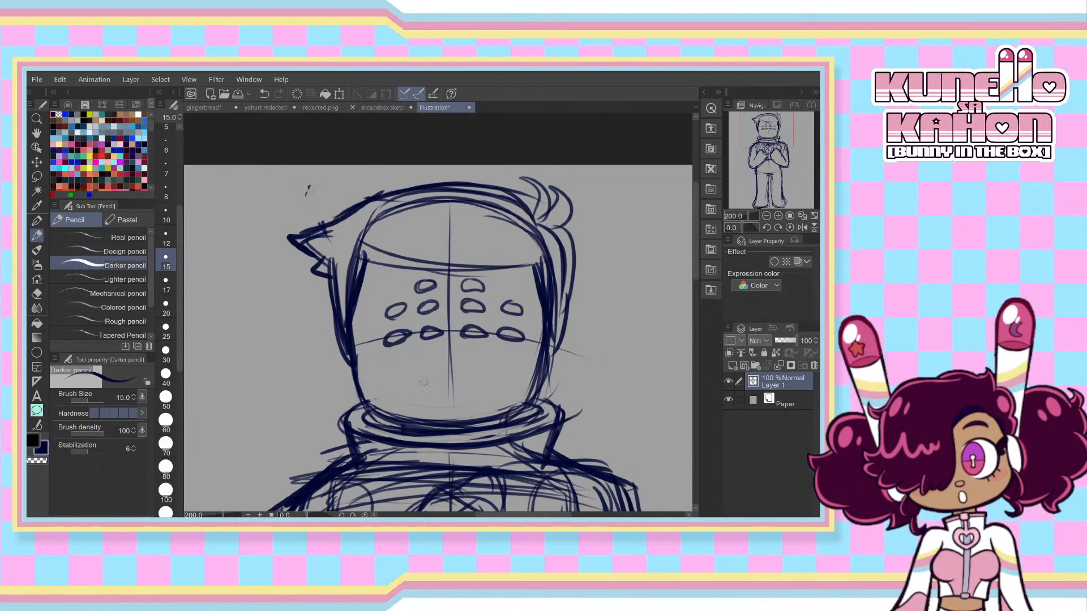
# - Try out several curved upper-lip lines and open-smile shapes below the eyes
pyautogui.moveTo(444, 380)
pyautogui.mouseDown()
pyautogui.moveTo(493, 383)
pyautogui.moveTo(513, 376)
pyautogui.moveTo(439, 377)
pyautogui.moveTo(500, 362)
pyautogui.mouseUp()
pyautogui.hotkey('ctrl', 'z')
pyautogui.hotkey('ctrl', 'z')
pyautogui.hotkey('ctrl', 'z')
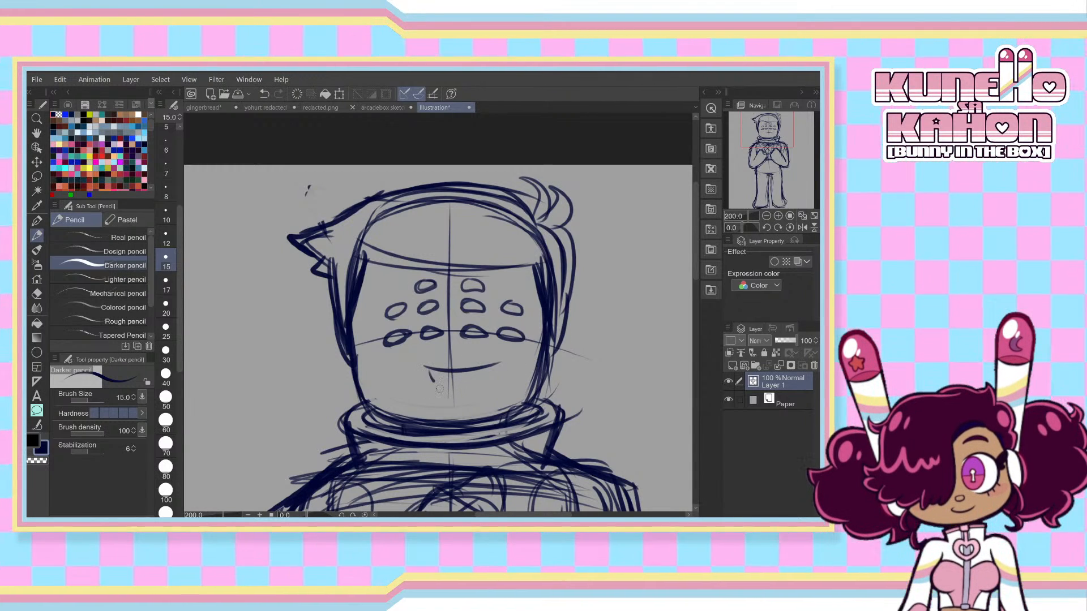
pyautogui.moveTo(439, 389); pyautogui.dragTo(503, 370)
pyautogui.hotkey('ctrl', 'z')
pyautogui.moveTo(426, 368)
pyautogui.mouseDown()
pyautogui.moveTo(443, 400)
pyautogui.moveTo(505, 374)
pyautogui.mouseUp()
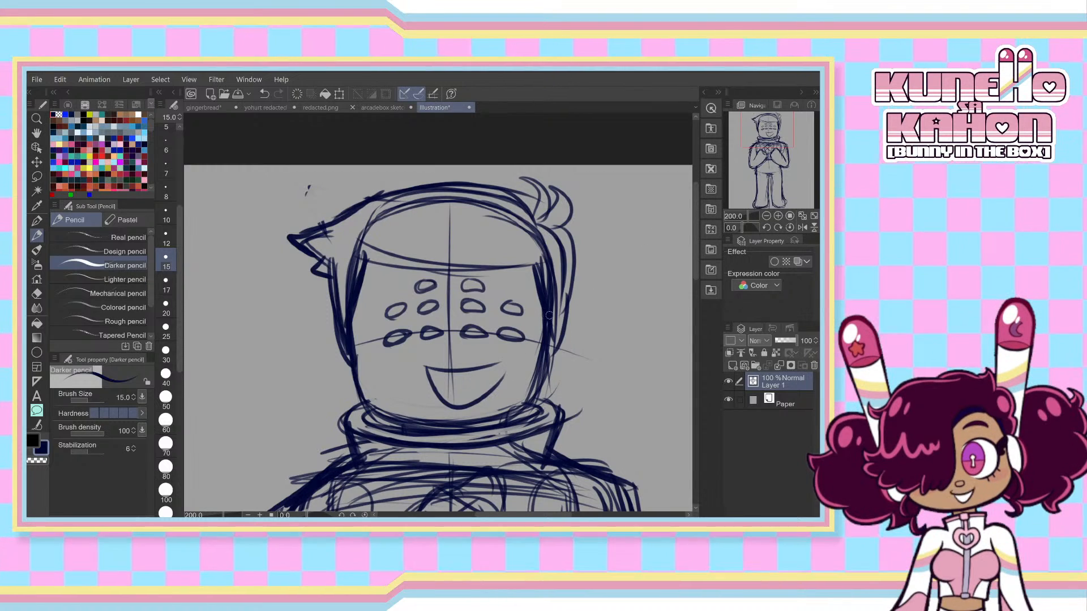
pyautogui.hotkey('ctrl', 'z')
pyautogui.moveTo(430, 371); pyautogui.dragTo(502, 364)
pyautogui.hotkey('ctrl', 'z')
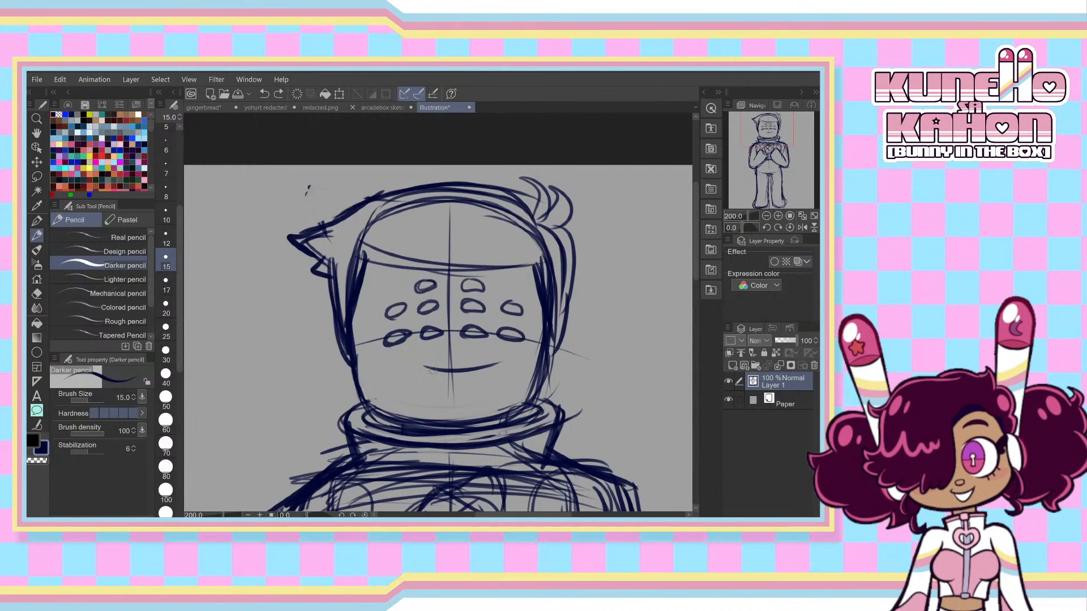
pyautogui.moveTo(428, 368); pyautogui.dragTo(500, 365)
pyautogui.hotkey('ctrl', 'z')
# - Draw a wide open smiling mouth below the eyes, with a curved upper lip line and a rounded U-shaped lower edge
pyautogui.moveTo(430, 369); pyautogui.dragTo(500, 364)
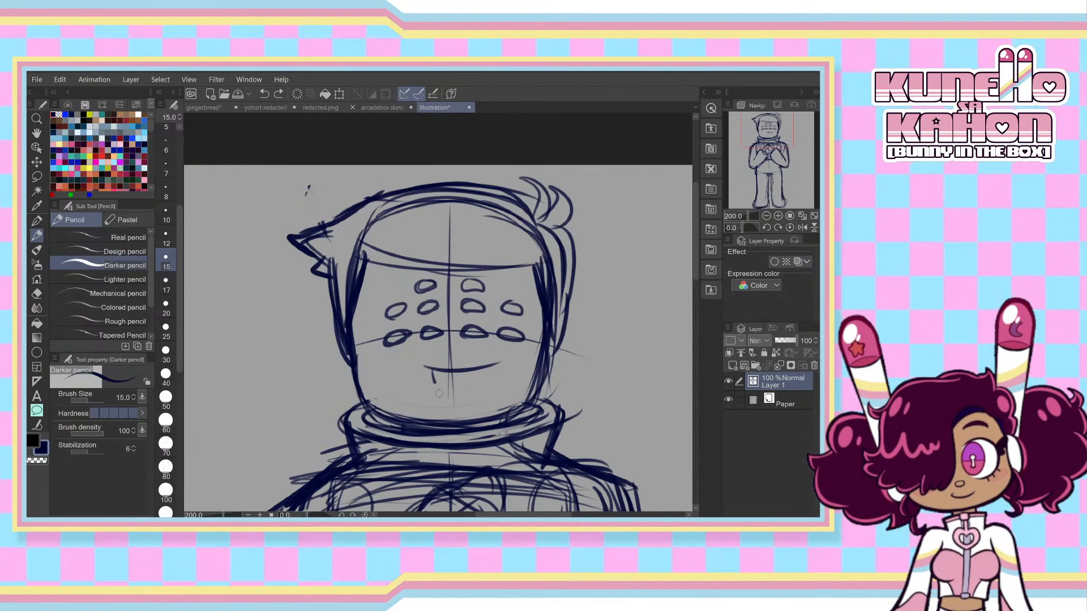
pyautogui.moveTo(431, 369)
pyautogui.mouseDown()
pyautogui.moveTo(501, 363)
pyautogui.moveTo(461, 412)
pyautogui.moveTo(501, 365)
pyautogui.moveTo(493, 382)
pyautogui.mouseUp()
pyautogui.hotkey('ctrl', 'z')
pyautogui.hotkey('ctrl', 'z')
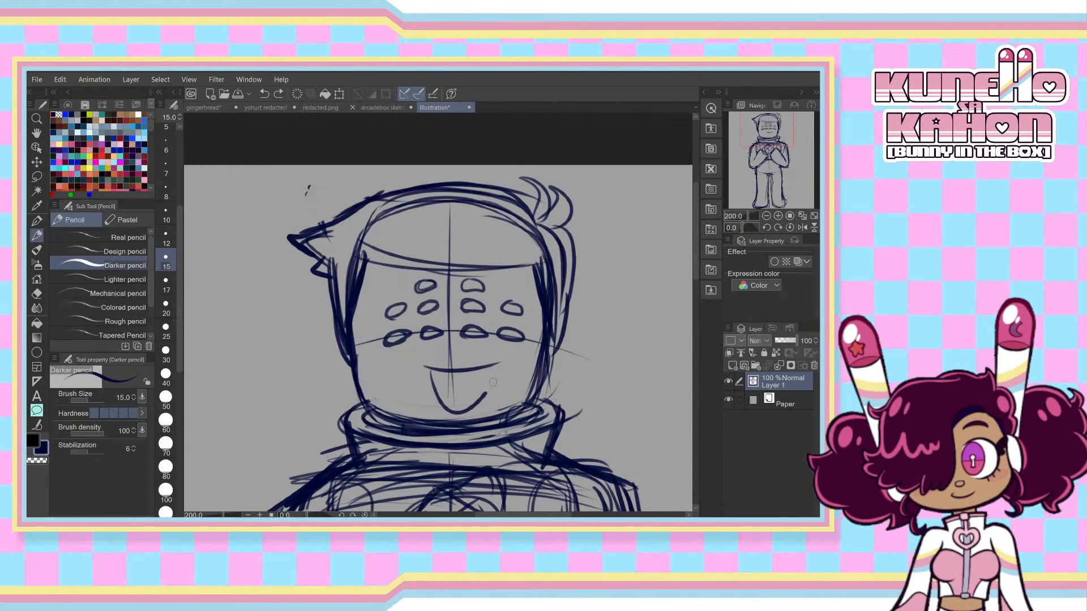
pyautogui.hotkey('ctrl', 'z')
pyautogui.moveTo(429, 369); pyautogui.dragTo(499, 365)
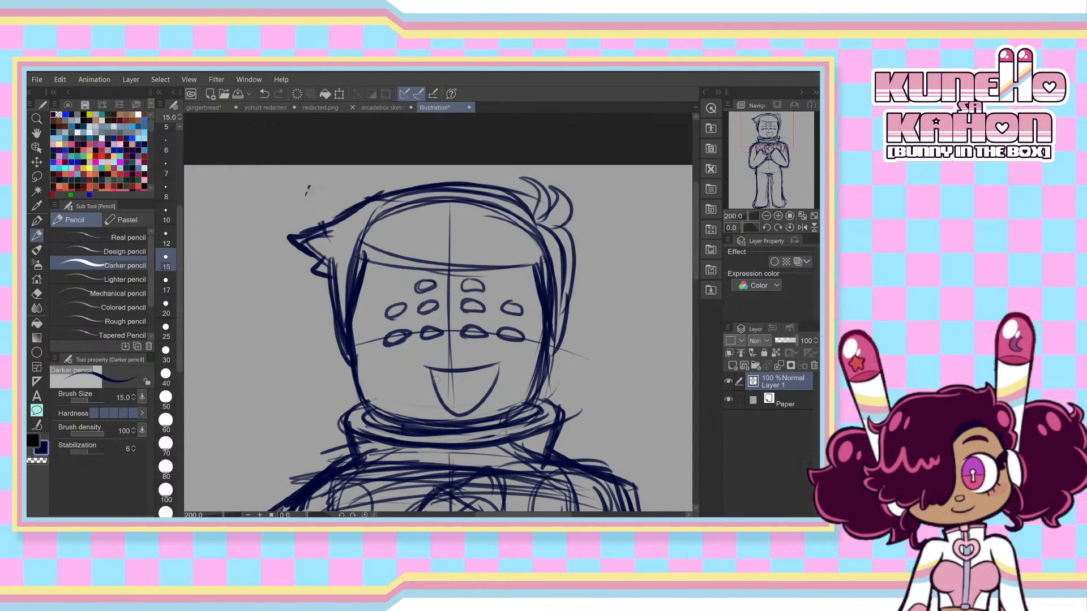
pyautogui.hotkey('ctrl', 'z')
pyautogui.moveTo(430, 369); pyautogui.dragTo(507, 364)
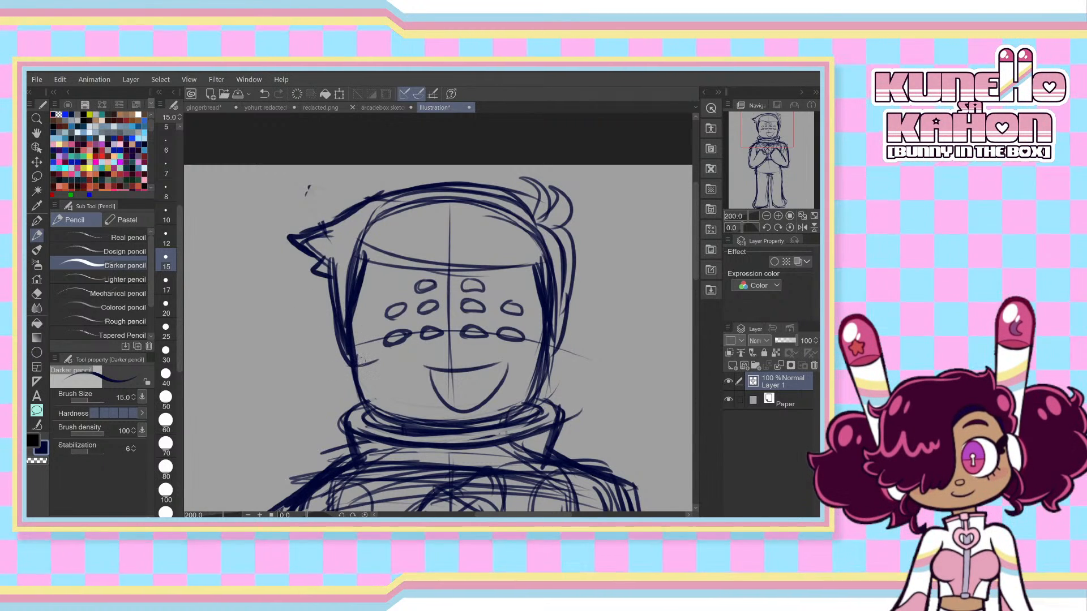
# - Add a short cheek curve at the left edge of the face, and darken the right jaw contour and the hairline
pyautogui.moveTo(351, 361)
pyautogui.mouseDown()
pyautogui.moveTo(385, 353)
pyautogui.moveTo(363, 412)
pyautogui.moveTo(408, 424)
pyautogui.mouseUp()
pyautogui.hotkey('ctrl', 'z')
pyautogui.hotkey('ctrl', 'z')
pyautogui.hotkey('ctrl', 'z')
pyautogui.moveTo(542, 292); pyautogui.dragTo(516, 403)
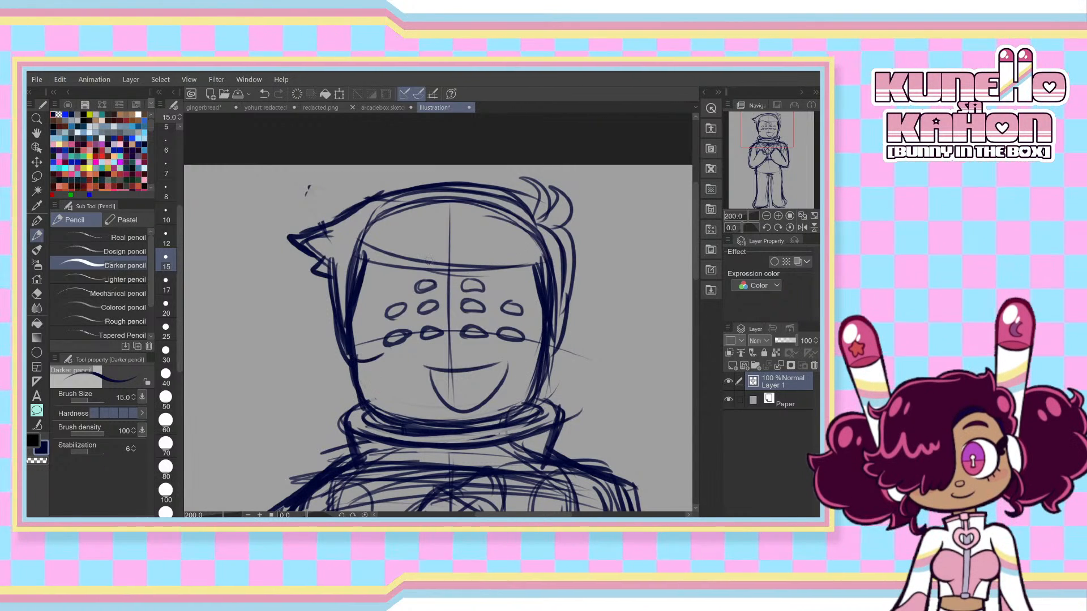
pyautogui.moveTo(365, 260); pyautogui.dragTo(506, 266)
# - Try to erase the inner skull construction line inside the hair
pyautogui.moveTo(368, 221); pyautogui.dragTo(348, 283)
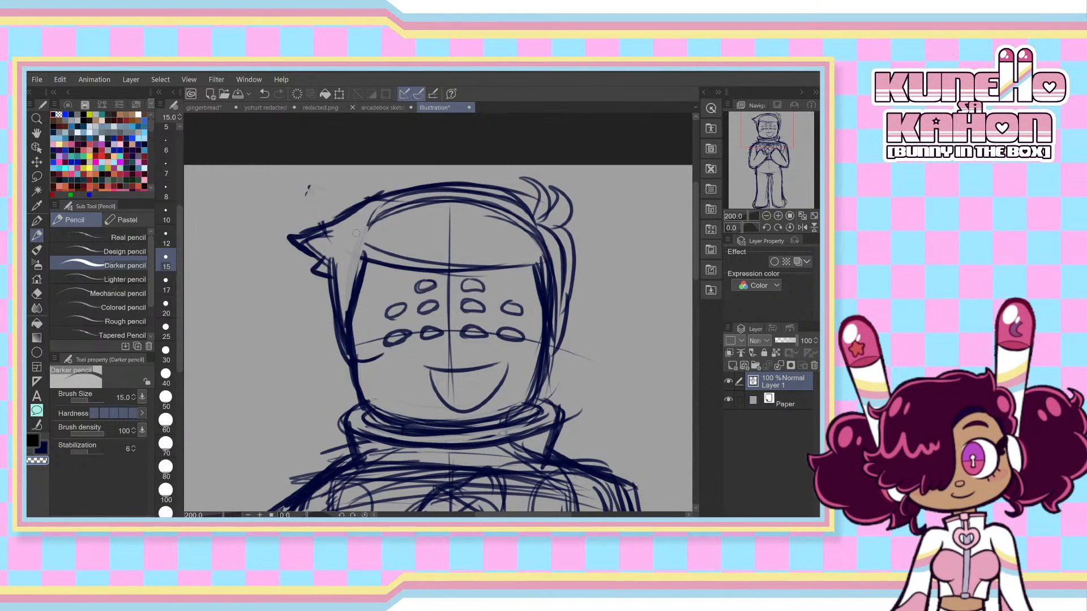
pyautogui.moveTo(367, 224)
pyautogui.mouseDown()
pyautogui.moveTo(437, 210)
pyautogui.moveTo(505, 218)
pyautogui.mouseUp()
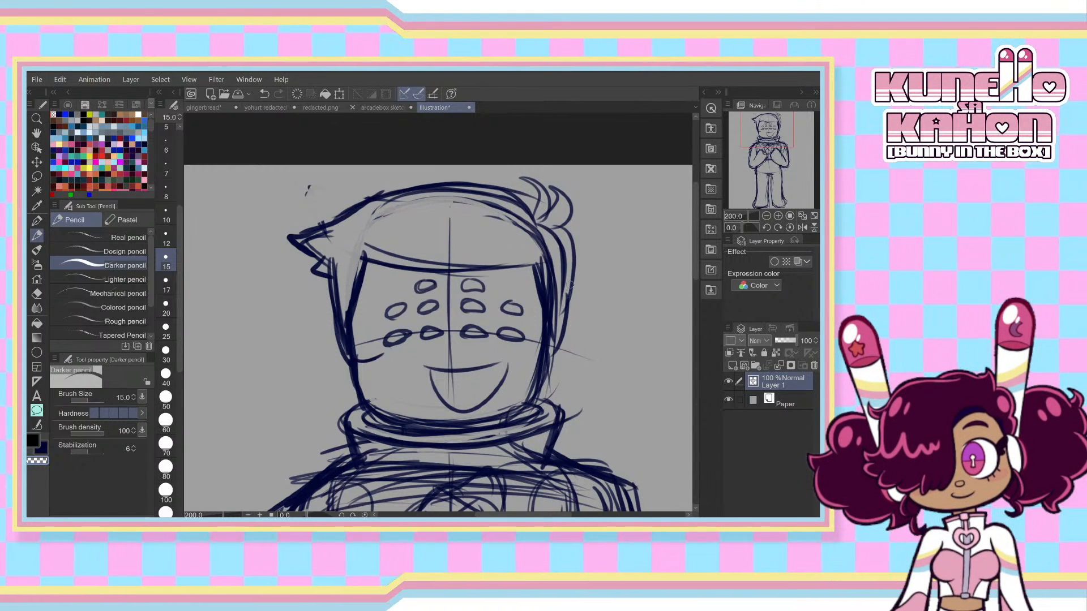
pyautogui.hotkey('ctrl', 'z')
pyautogui.hotkey('ctrl', 'z')
pyautogui.hotkey('ctrl', 'z')
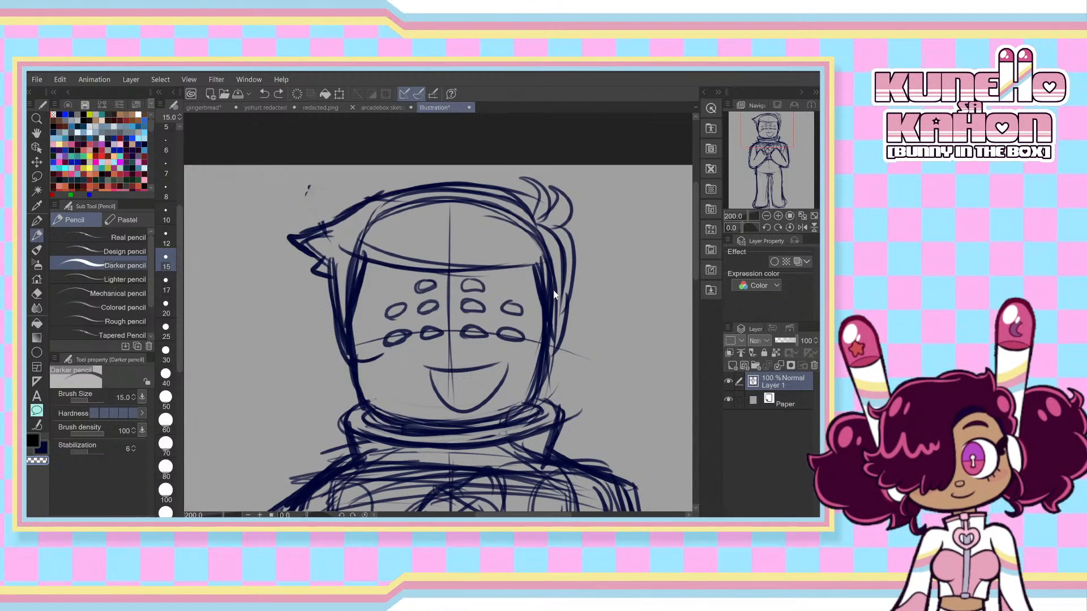
# - Erase excess strokes to thin the sideburns along both sides of the face
pyautogui.moveTo(550, 311); pyautogui.dragTo(548, 250)
pyautogui.moveTo(549, 310); pyautogui.dragTo(551, 257)
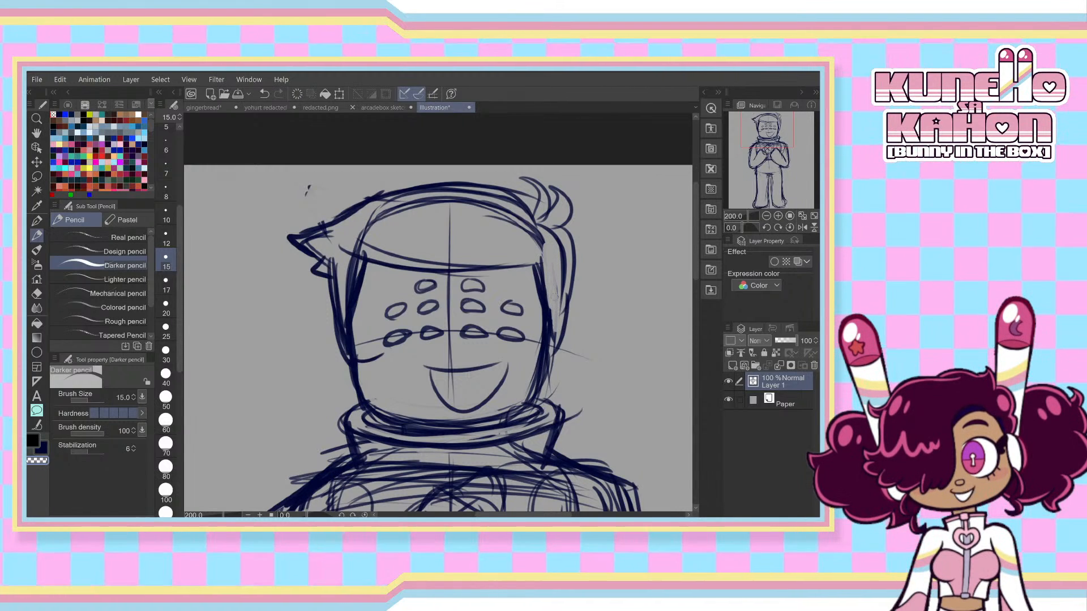
pyautogui.moveTo(352, 292)
pyautogui.mouseDown()
pyautogui.moveTo(352, 306)
pyautogui.moveTo(357, 259)
pyautogui.moveTo(347, 310)
pyautogui.mouseUp()
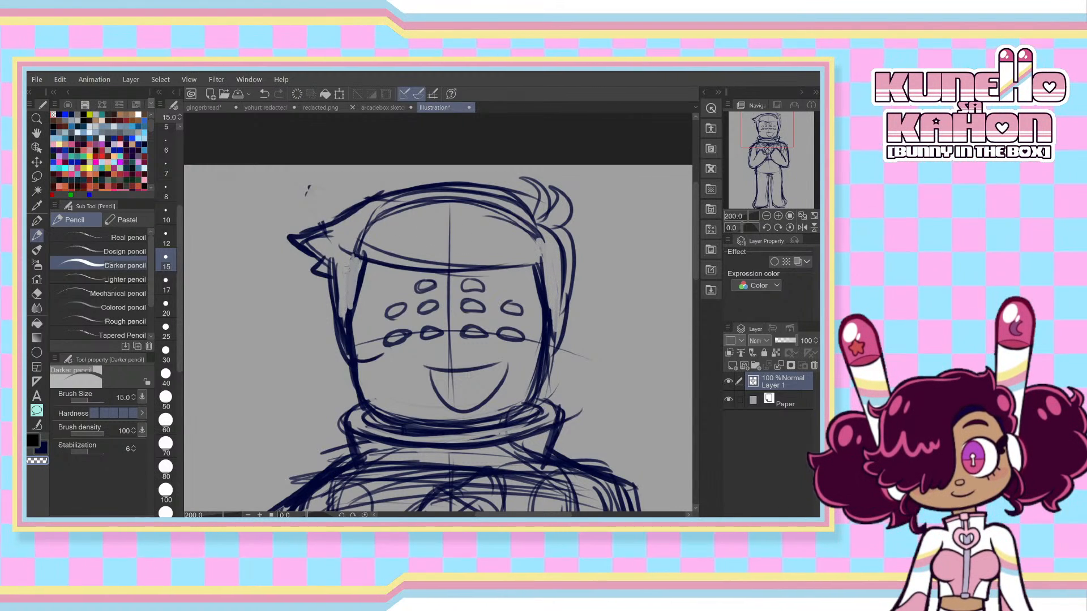
# - Erase the stray construction lines inside the hair and beside the right edge of the face using the transparent Darker pencil
pyautogui.hotkey('ctrl', 'z')
pyautogui.moveTo(350, 258)
pyautogui.mouseDown()
pyautogui.moveTo(347, 308)
pyautogui.moveTo(357, 228)
pyautogui.moveTo(399, 206)
pyautogui.moveTo(501, 208)
pyautogui.moveTo(537, 236)
pyautogui.moveTo(527, 232)
pyautogui.moveTo(538, 227)
pyautogui.moveTo(399, 206)
pyautogui.moveTo(430, 199)
pyautogui.moveTo(394, 207)
pyautogui.moveTo(347, 270)
pyautogui.mouseUp()
pyautogui.moveTo(376, 204); pyautogui.dragTo(424, 195)
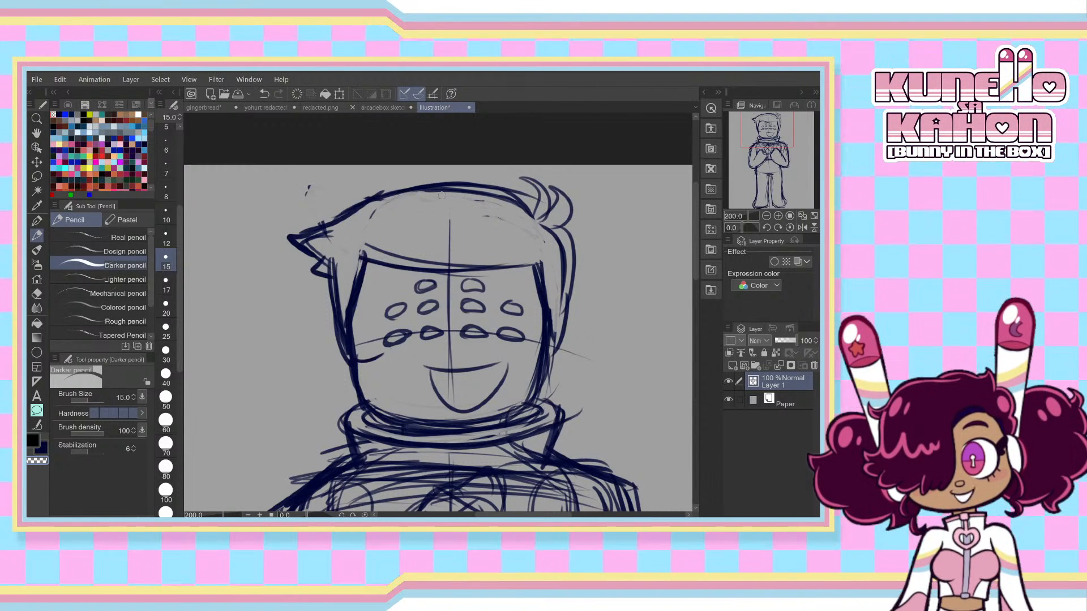
pyautogui.moveTo(552, 273); pyautogui.dragTo(562, 314)
pyautogui.moveTo(549, 379); pyautogui.dragTo(546, 403)
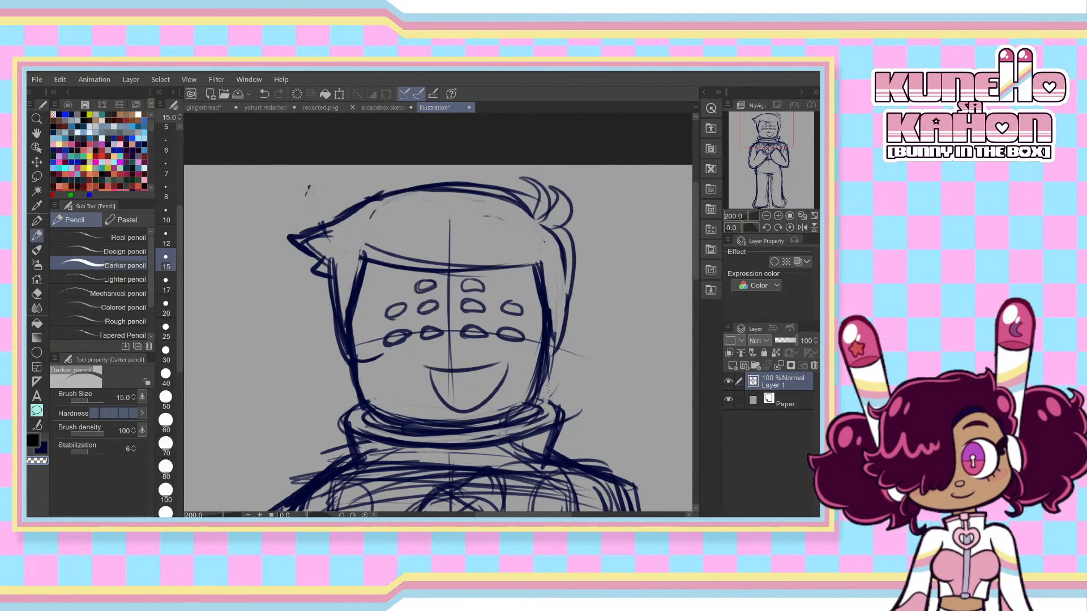
pyautogui.moveTo(539, 333); pyautogui.dragTo(531, 394)
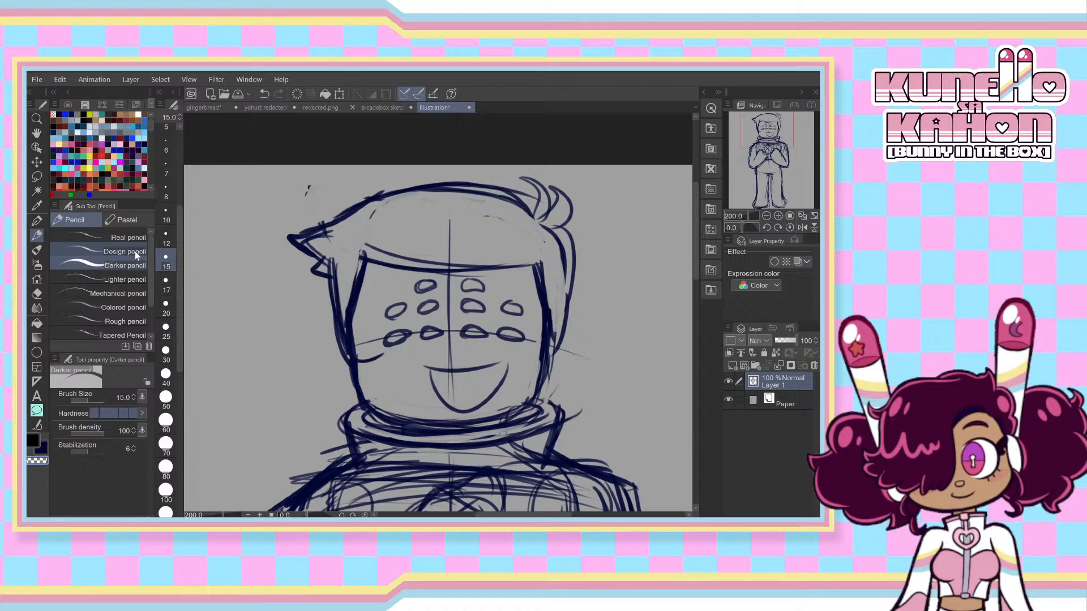
pyautogui.click(38, 222)
pyautogui.click(38, 235)
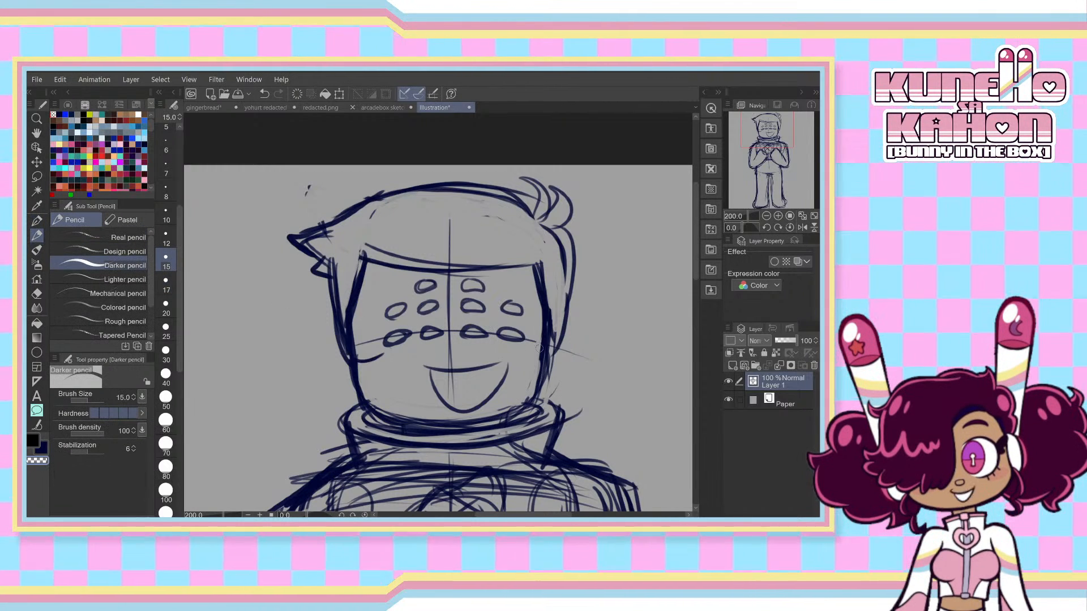
pyautogui.hotkey('ctrl', 'z')
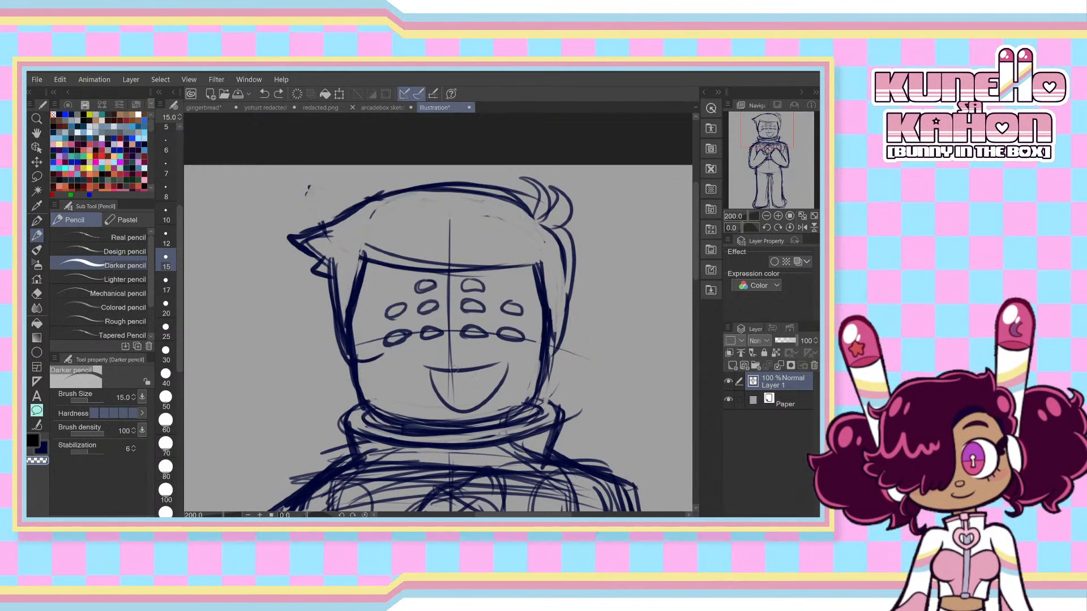
# - Draw a small heart inside the open mouth and reinforce the mouth outline in navy
pyautogui.press('c')
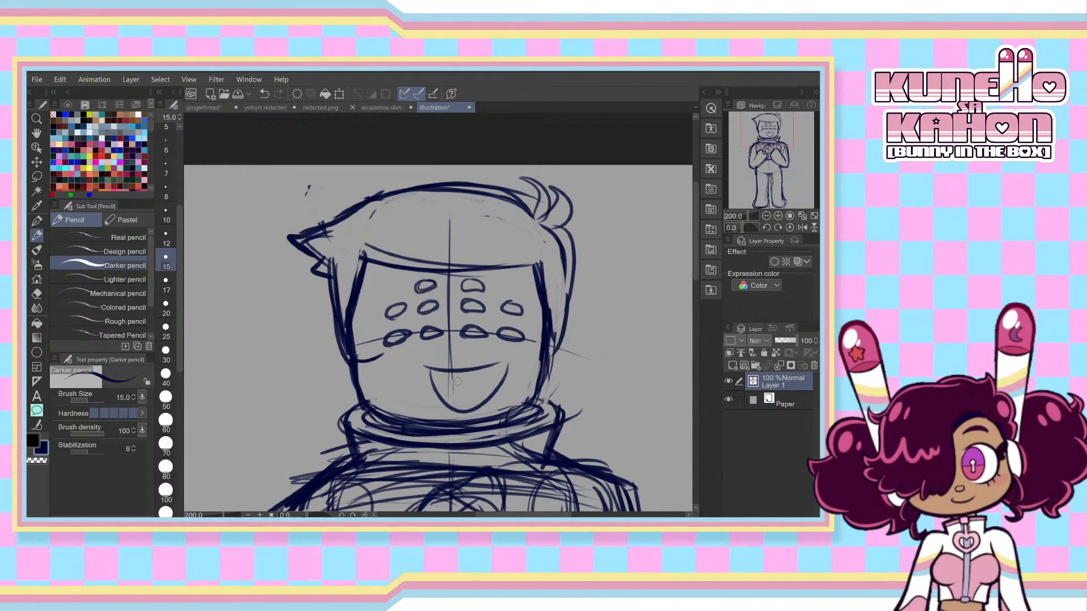
pyautogui.moveTo(462, 384)
pyautogui.mouseDown()
pyautogui.moveTo(468, 405)
pyautogui.moveTo(454, 379)
pyautogui.moveTo(466, 407)
pyautogui.mouseUp()
pyautogui.hotkey('ctrl', 'z')
pyautogui.hotkey('ctrl', 'z')
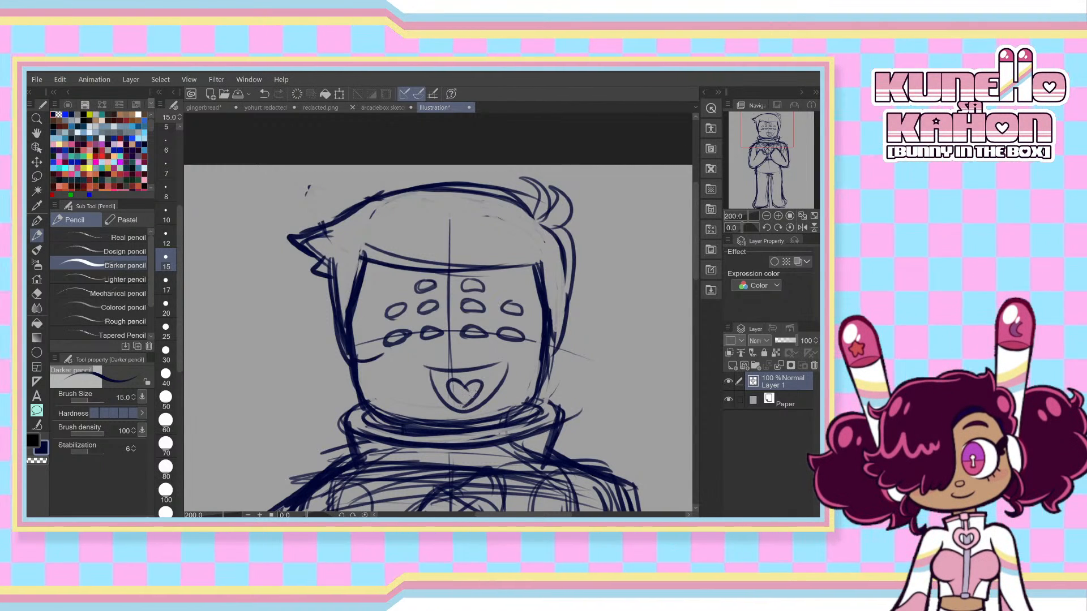
pyautogui.moveTo(425, 367)
pyautogui.mouseDown()
pyautogui.moveTo(508, 363)
pyautogui.moveTo(484, 409)
pyautogui.mouseUp()
pyautogui.hotkey('ctrl', 'z')
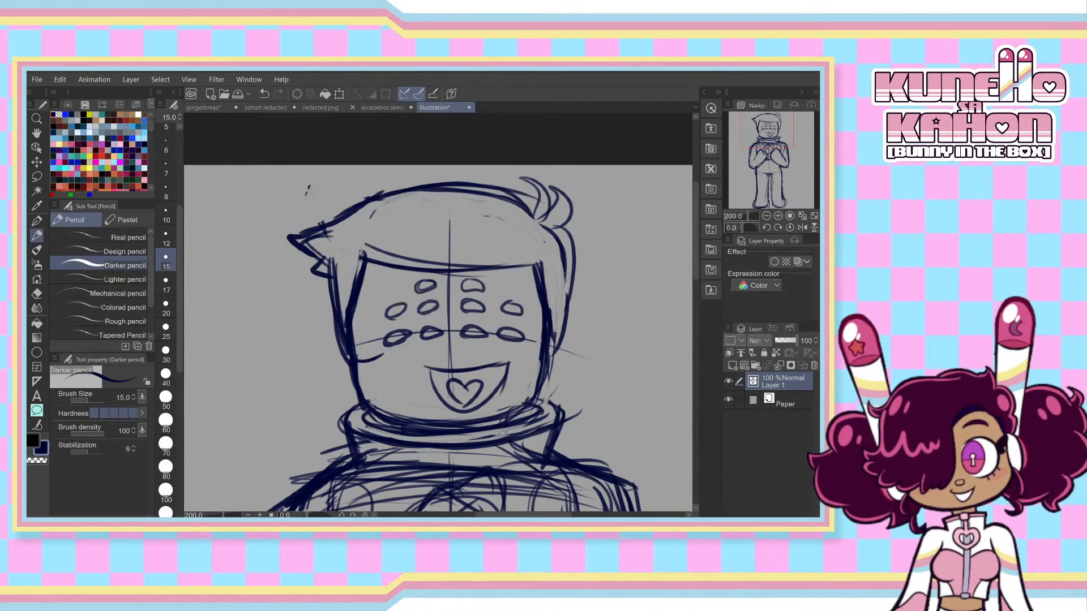
# - Darken the head's right outline from beside the face down to the collar
pyautogui.moveTo(568, 268); pyautogui.dragTo(555, 359)
pyautogui.scroll(-4, 691, 271)
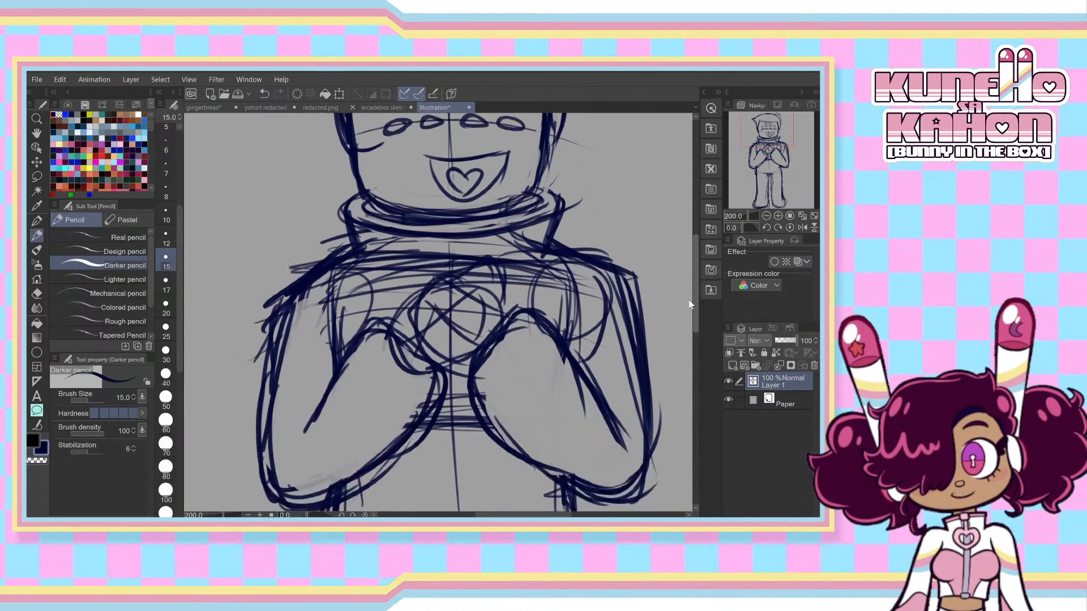
pyautogui.scroll(3, 679, 283)
pyautogui.scroll(-5, 674, 262)
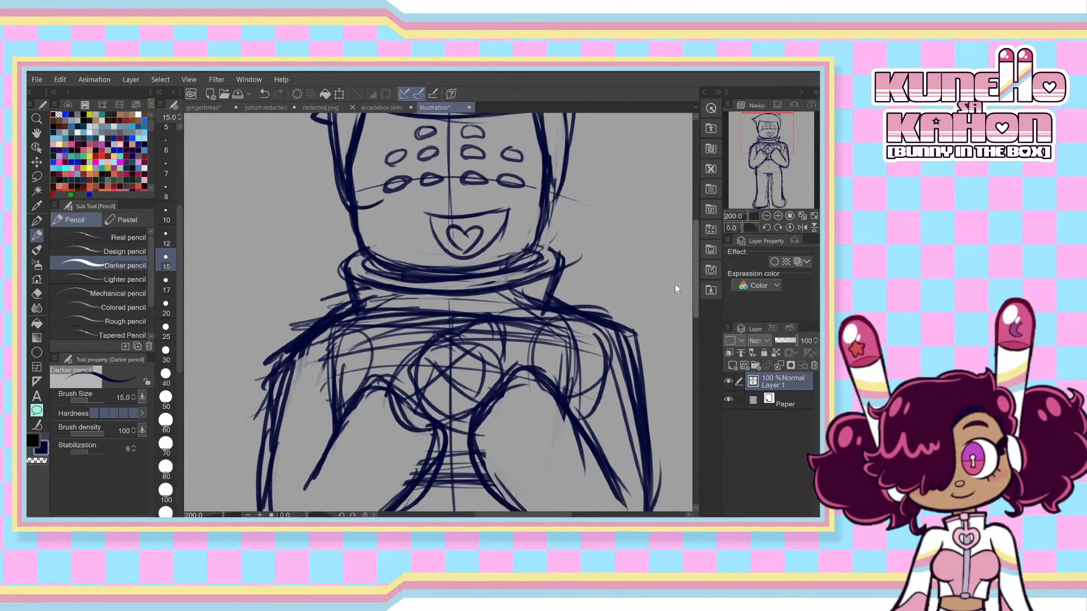
pyautogui.scroll(4, 669, 309)
pyautogui.scroll(-1, 669, 275)
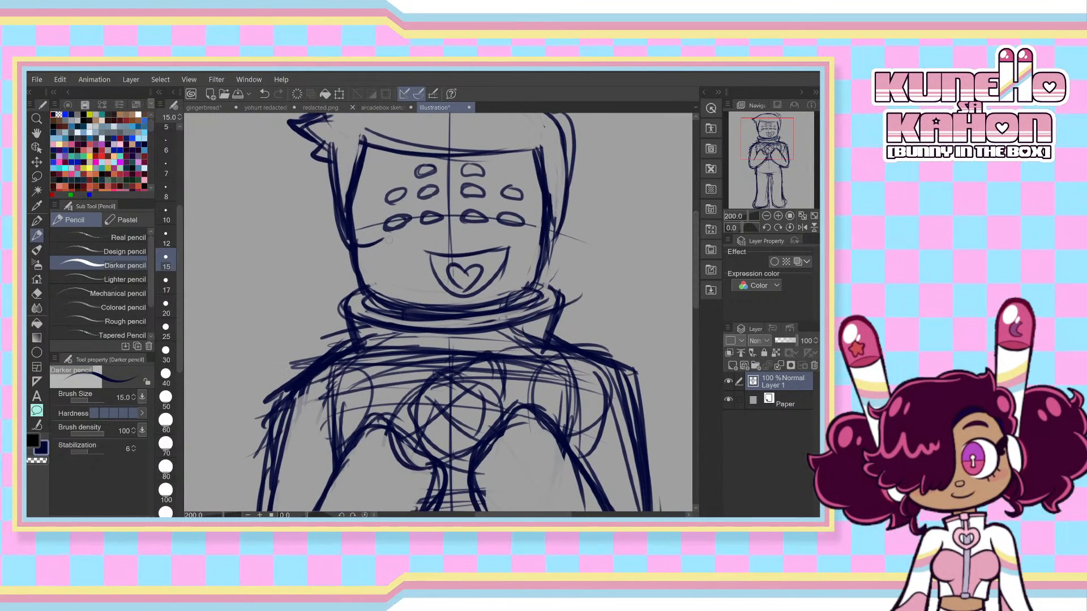
pyautogui.moveTo(561, 233); pyautogui.dragTo(518, 302)
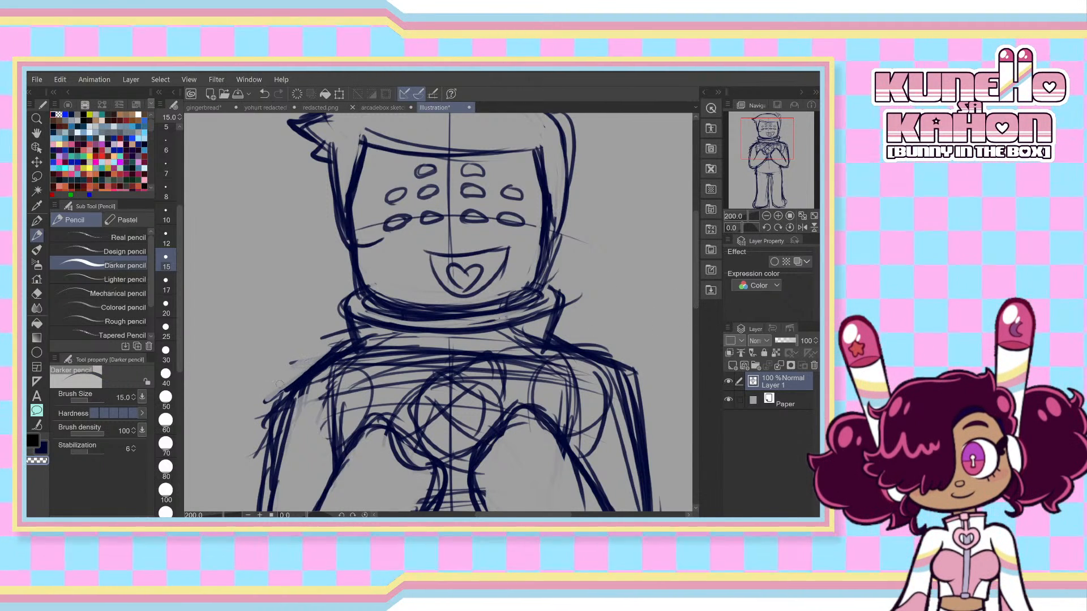
# - Clean up the stray sketch lines outside both shoulders and around the right side of the collar
pyautogui.moveTo(279, 384); pyautogui.dragTo(269, 403)
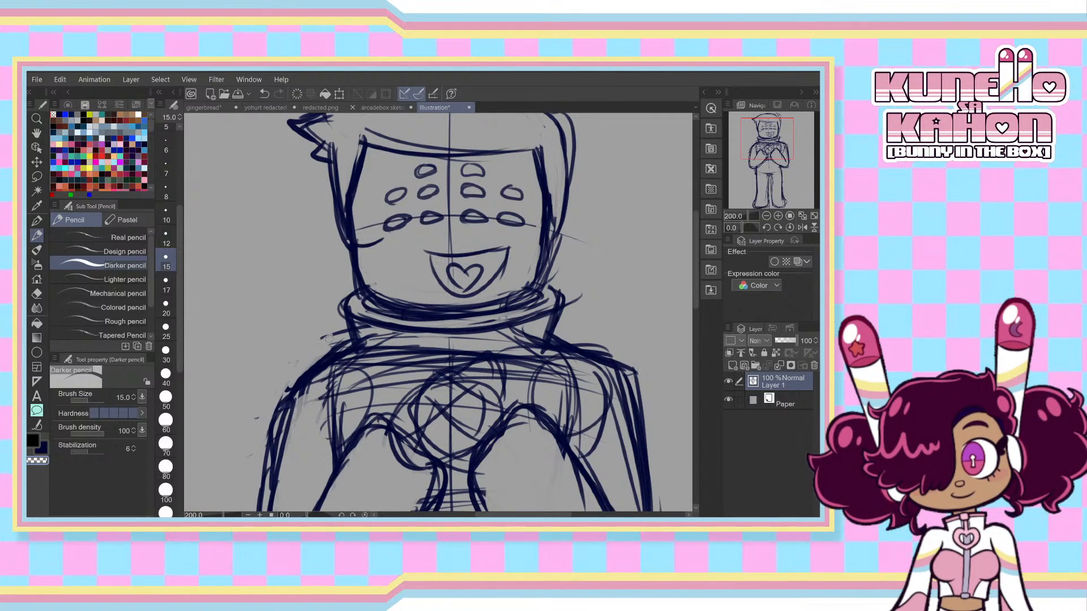
pyautogui.moveTo(591, 352); pyautogui.dragTo(624, 358)
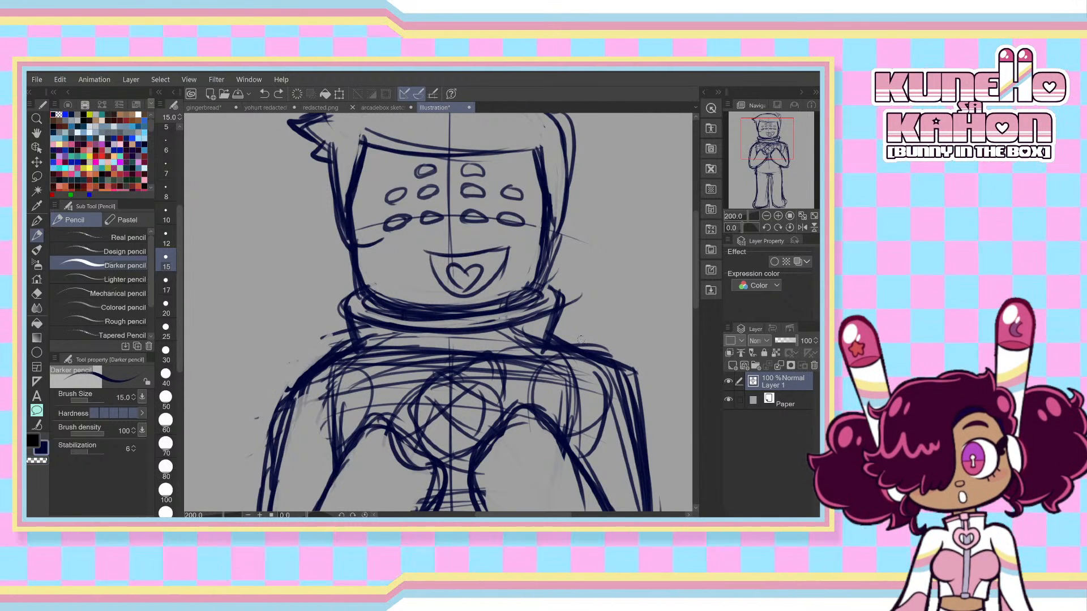
pyautogui.press('c')
pyautogui.hotkey('ctrl', 'z')
pyautogui.moveTo(564, 322); pyautogui.dragTo(578, 296)
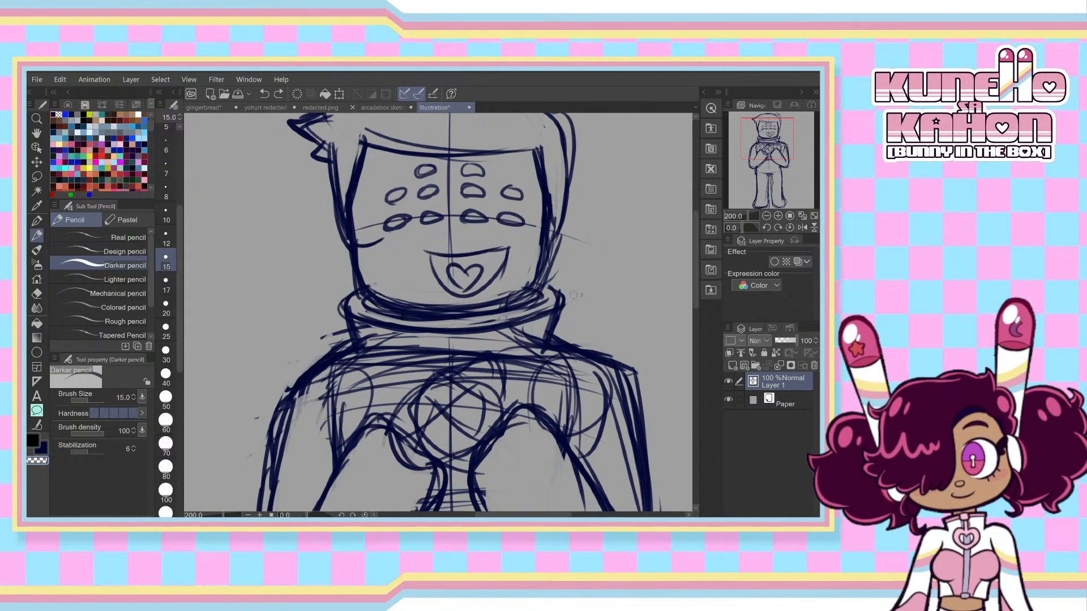
pyautogui.moveTo(566, 234); pyautogui.dragTo(553, 280)
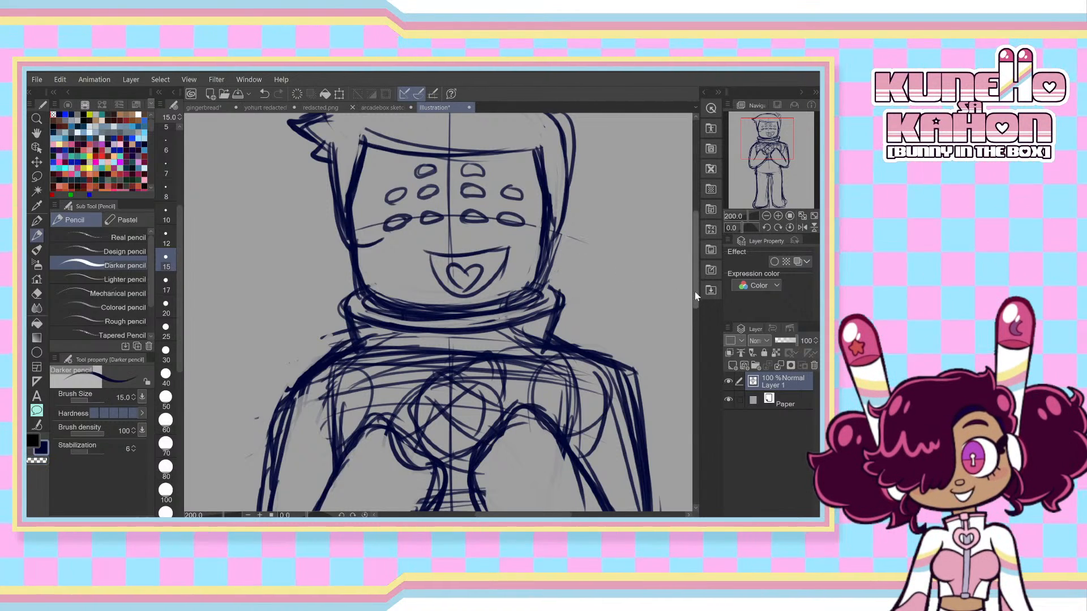
# - Erase the loose lines at the left hip and crotch, and redraw the short line joining the legs
pyautogui.moveTo(694, 290); pyautogui.dragTo(691, 408)
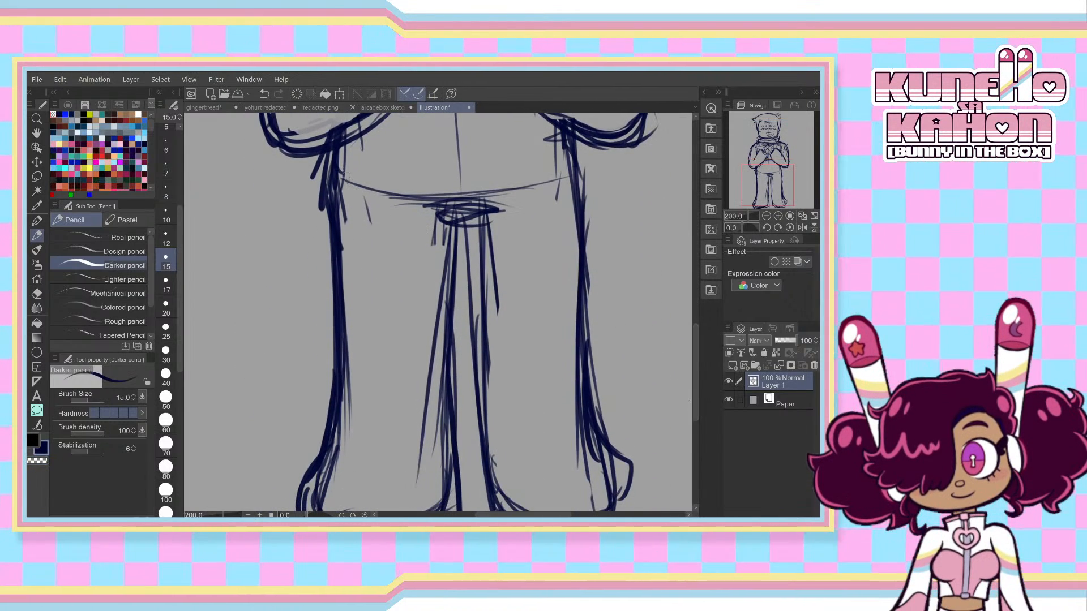
pyautogui.moveTo(341, 164); pyautogui.dragTo(341, 224)
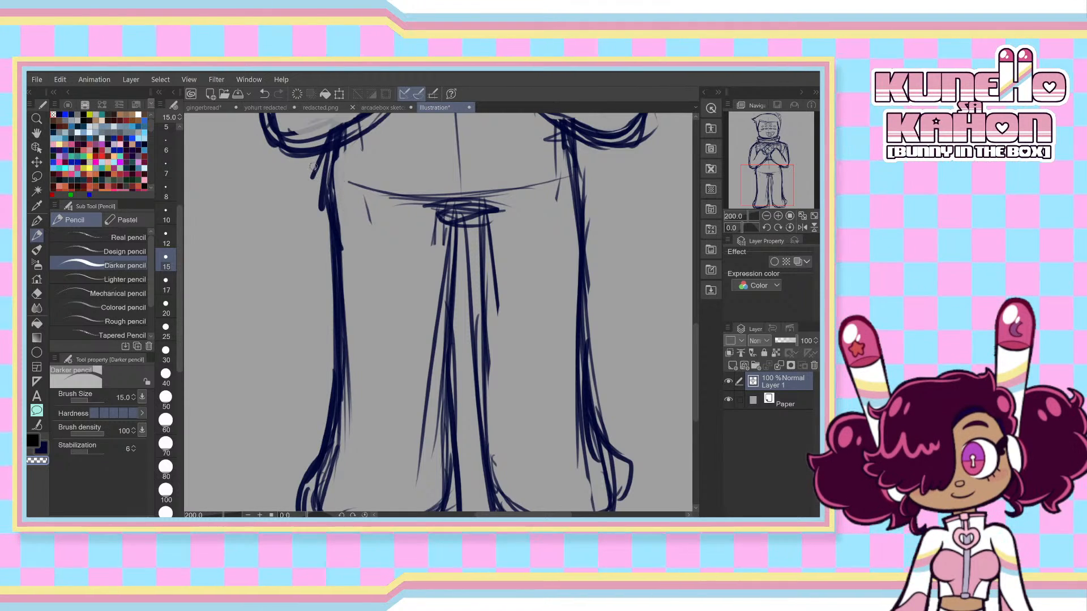
pyautogui.moveTo(324, 163); pyautogui.dragTo(320, 211)
pyautogui.moveTo(468, 198)
pyautogui.mouseDown()
pyautogui.moveTo(428, 205)
pyautogui.moveTo(501, 211)
pyautogui.moveTo(444, 207)
pyautogui.moveTo(489, 215)
pyautogui.mouseUp()
pyautogui.press('c')
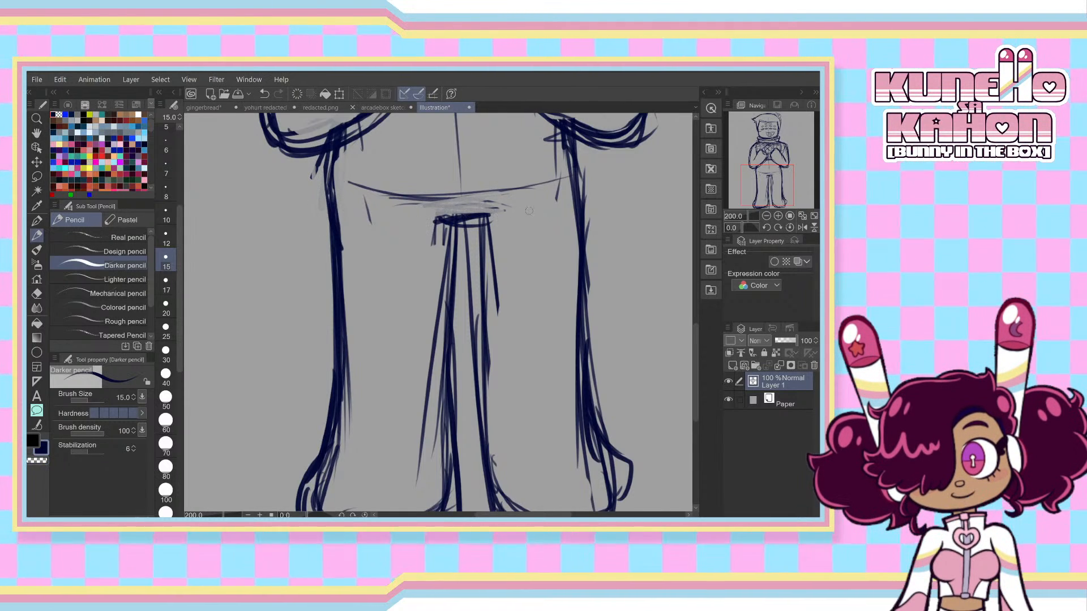
pyautogui.moveTo(573, 141)
pyautogui.mouseDown()
pyautogui.moveTo(589, 309)
pyautogui.moveTo(608, 407)
pyautogui.mouseUp()
pyautogui.hotkey('ctrl', 'z')
# - Erase the right foot's outer edge, the stray inner-leg lines and the extra foot strokes with a size 50 transparent pencil
pyautogui.scroll(-3, 616, 374)
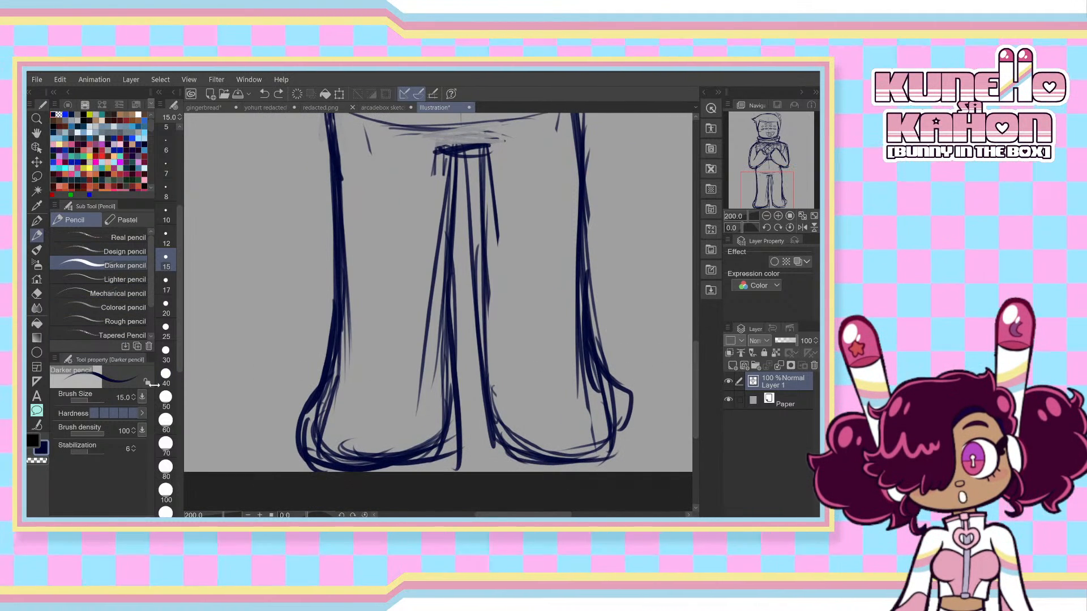
pyautogui.click(166, 398)
pyautogui.moveTo(579, 369)
pyautogui.mouseDown()
pyautogui.moveTo(594, 438)
pyautogui.moveTo(608, 411)
pyautogui.moveTo(628, 406)
pyautogui.moveTo(567, 350)
pyautogui.mouseUp()
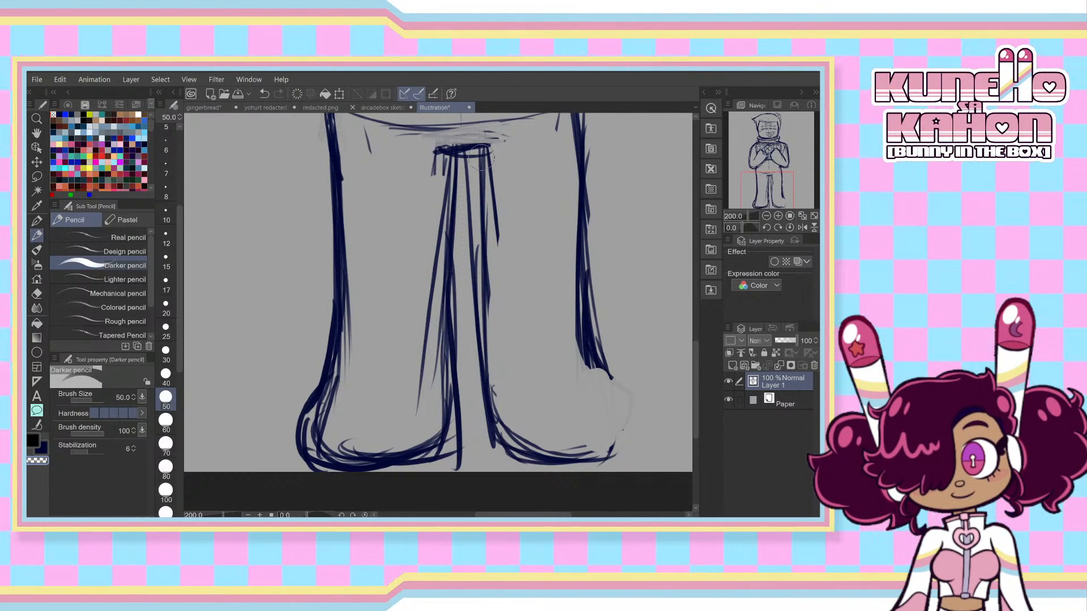
pyautogui.moveTo(502, 164); pyautogui.dragTo(497, 326)
pyautogui.moveTo(433, 217); pyautogui.dragTo(412, 394)
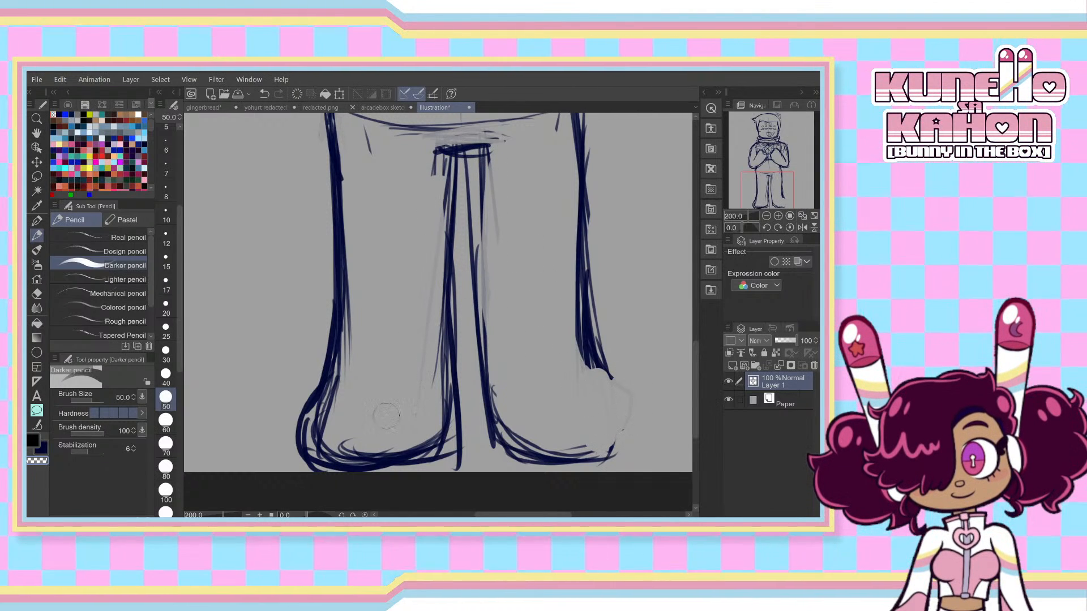
pyautogui.moveTo(307, 476)
pyautogui.mouseDown()
pyautogui.moveTo(468, 442)
pyautogui.moveTo(455, 467)
pyautogui.moveTo(396, 461)
pyautogui.moveTo(338, 403)
pyautogui.moveTo(320, 447)
pyautogui.moveTo(422, 455)
pyautogui.moveTo(450, 418)
pyautogui.mouseUp()
pyautogui.moveTo(520, 391)
pyautogui.mouseDown()
pyautogui.moveTo(597, 439)
pyautogui.moveTo(524, 425)
pyautogui.moveTo(611, 424)
pyautogui.moveTo(562, 245)
pyautogui.moveTo(579, 384)
pyautogui.mouseUp()
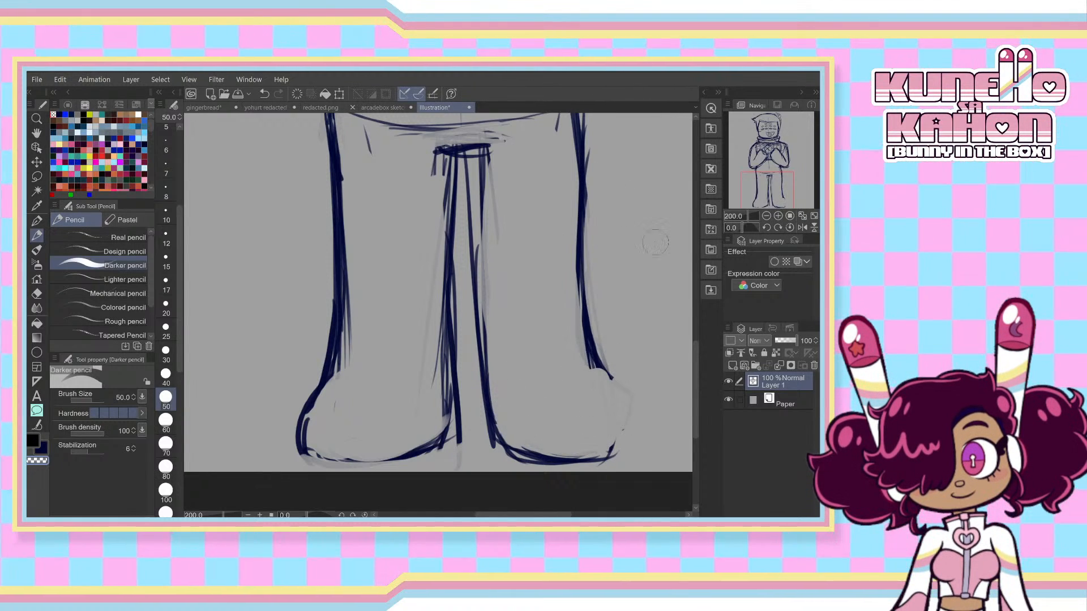
# - Reduce the brush size to 15 and thicken the right leg's upper outer and inner lines
pyautogui.moveTo(693, 353); pyautogui.dragTo(684, 311)
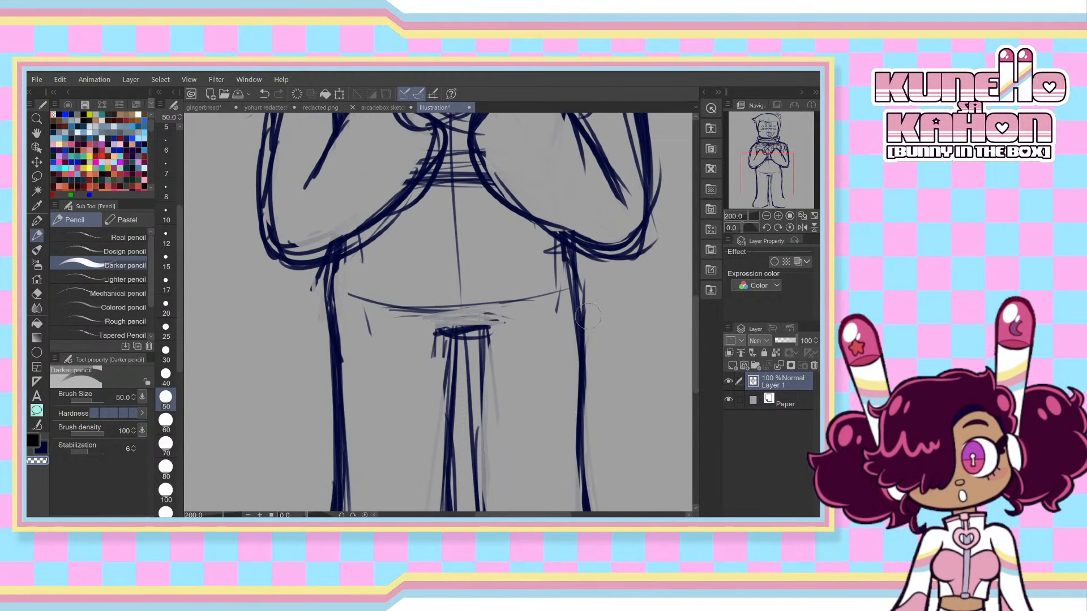
pyautogui.click(166, 284)
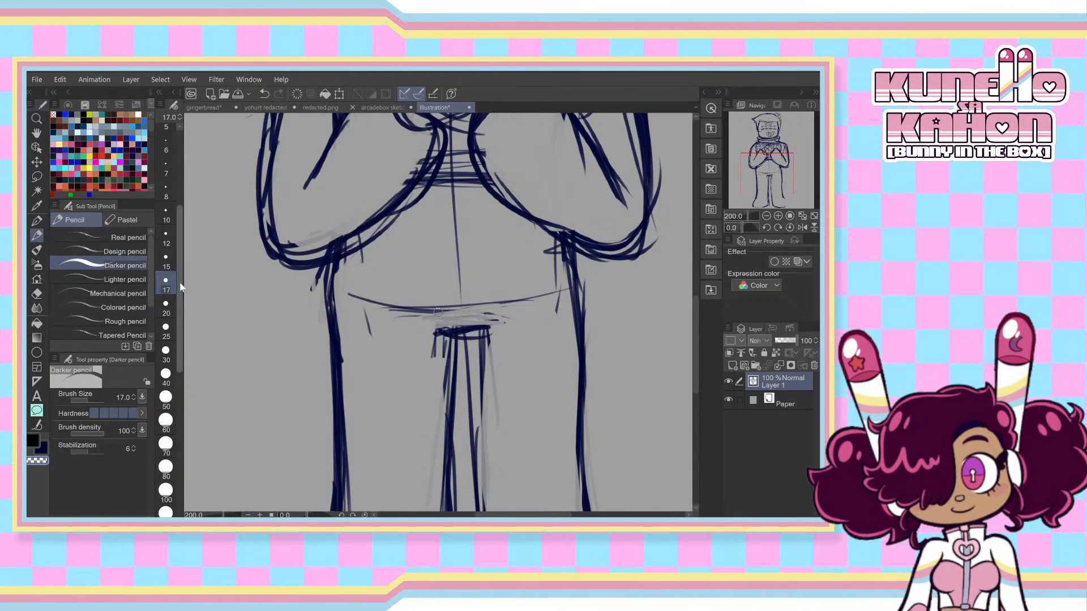
pyautogui.click(167, 260)
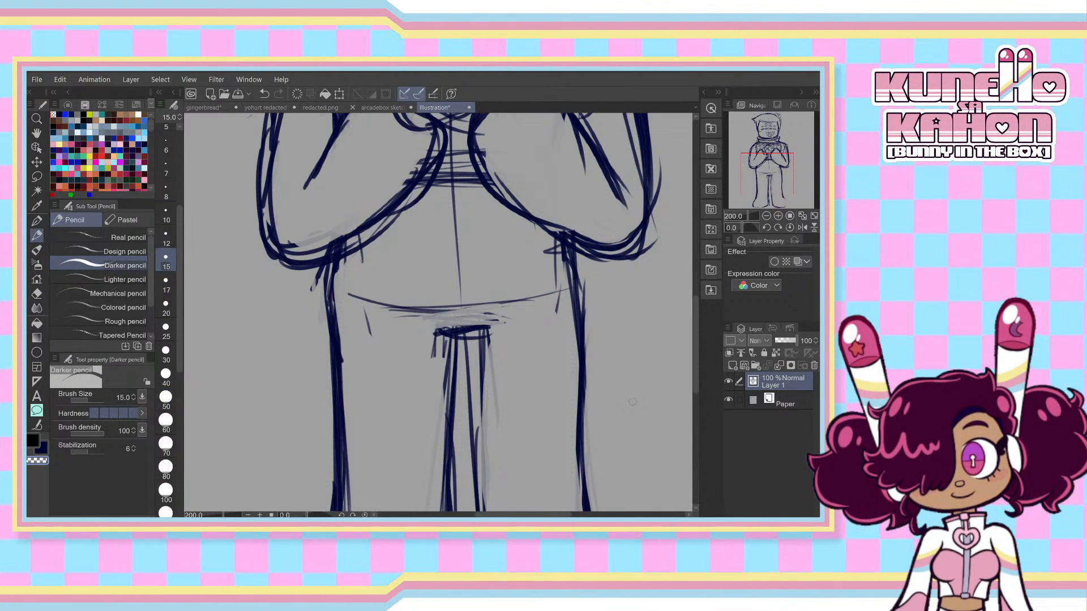
pyautogui.moveTo(583, 246)
pyautogui.mouseDown()
pyautogui.moveTo(574, 295)
pyautogui.moveTo(579, 363)
pyautogui.mouseUp()
pyautogui.hotkey('ctrl', 'z')
pyautogui.moveTo(573, 255); pyautogui.dragTo(576, 378)
pyautogui.moveTo(481, 334); pyautogui.dragTo(482, 488)
pyautogui.hotkey('ctrl', 'z')
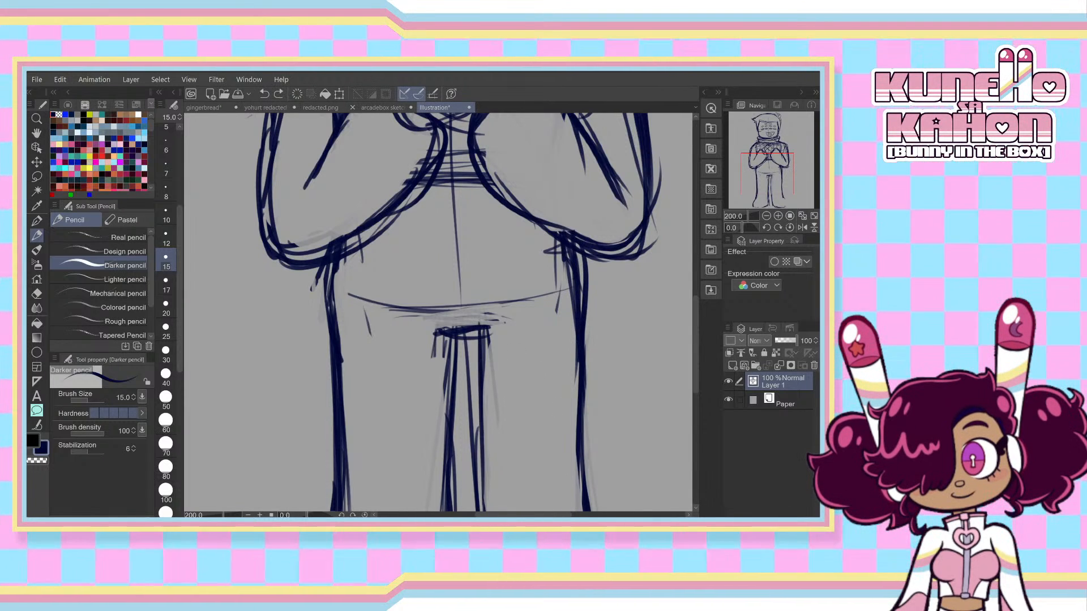
# - Redraw the right foot's outer edge as a rounded boot curve from the ankle down to the sole
pyautogui.scroll(-5, 696, 323)
pyautogui.moveTo(584, 338)
pyautogui.mouseDown()
pyautogui.moveTo(588, 360)
pyautogui.moveTo(629, 383)
pyautogui.moveTo(630, 413)
pyautogui.mouseUp()
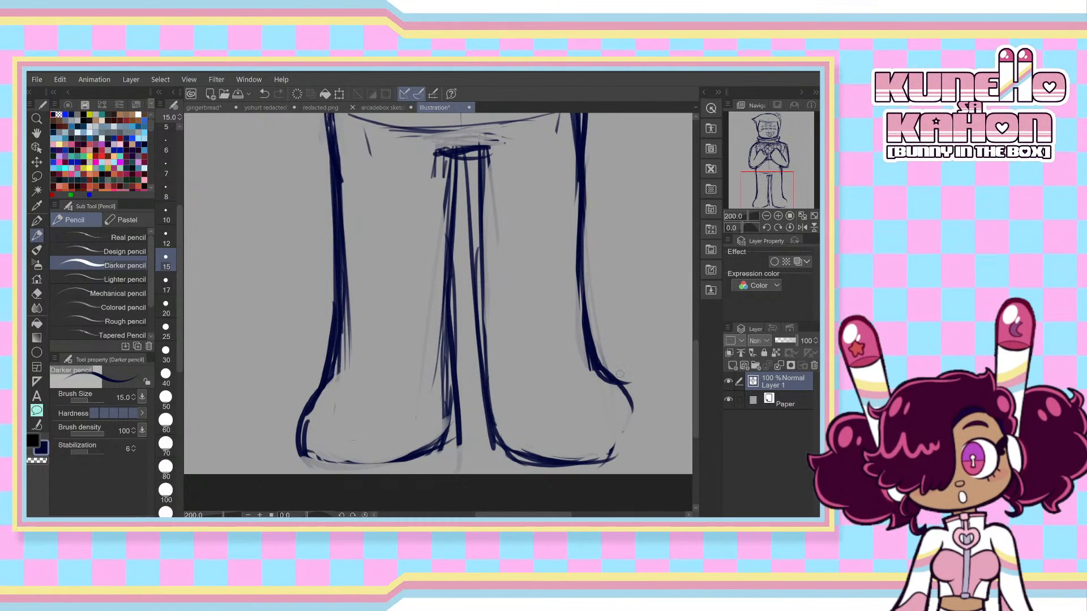
pyautogui.hotkey('ctrl', 'z')
pyautogui.moveTo(597, 363); pyautogui.dragTo(637, 397)
pyautogui.moveTo(635, 390); pyautogui.dragTo(613, 455)
pyautogui.hotkey('ctrl', 'z')
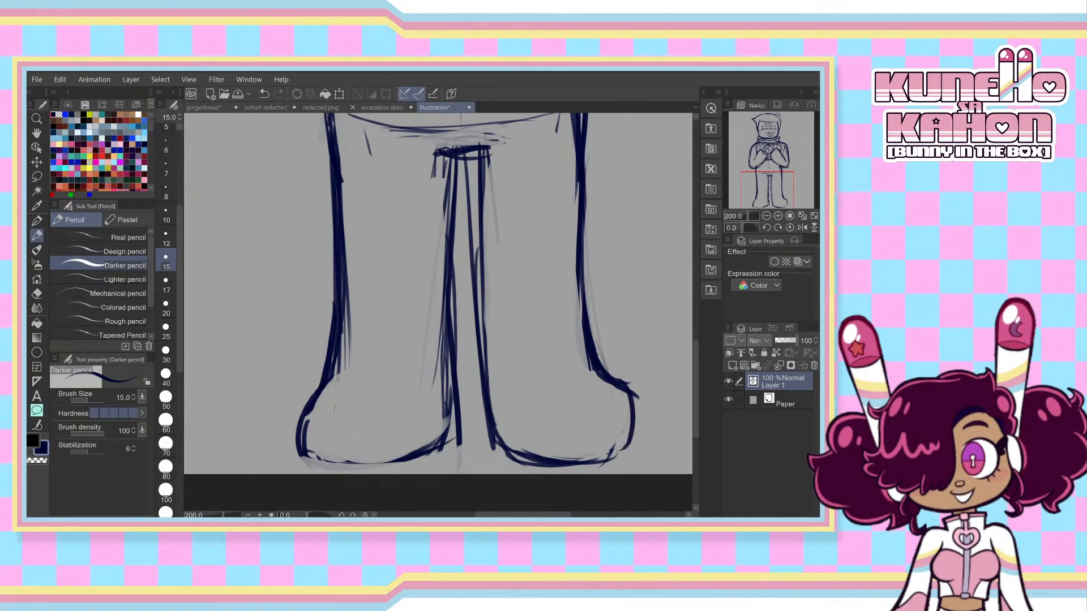
pyautogui.hotkey('ctrl', 'z')
pyautogui.moveTo(636, 396); pyautogui.dragTo(626, 460)
# - Darken the undersides of both feet, along with the left foot's outline and the left leg's lower inner edge
pyautogui.moveTo(492, 438)
pyautogui.mouseDown()
pyautogui.moveTo(517, 458)
pyautogui.moveTo(579, 466)
pyautogui.mouseUp()
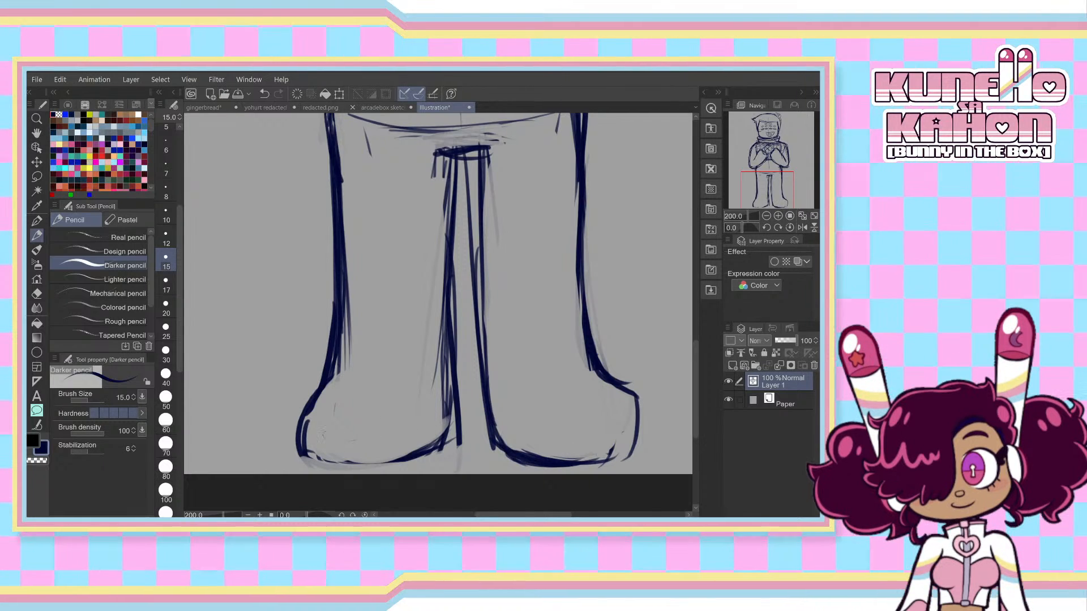
pyautogui.moveTo(335, 368)
pyautogui.mouseDown()
pyautogui.moveTo(299, 441)
pyautogui.moveTo(312, 462)
pyautogui.moveTo(439, 451)
pyautogui.mouseUp()
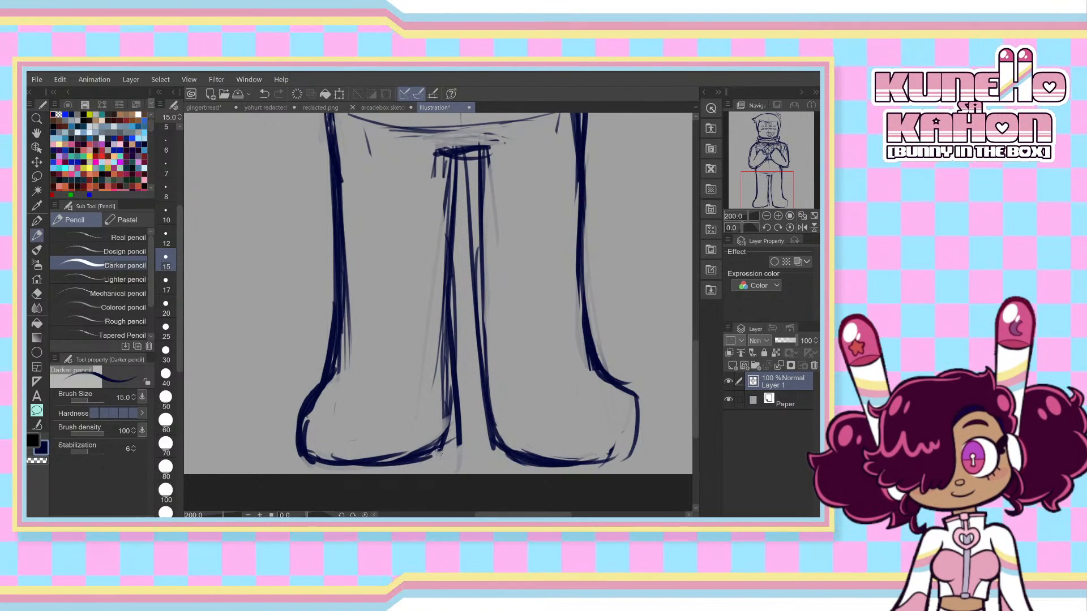
pyautogui.moveTo(456, 344); pyautogui.dragTo(444, 448)
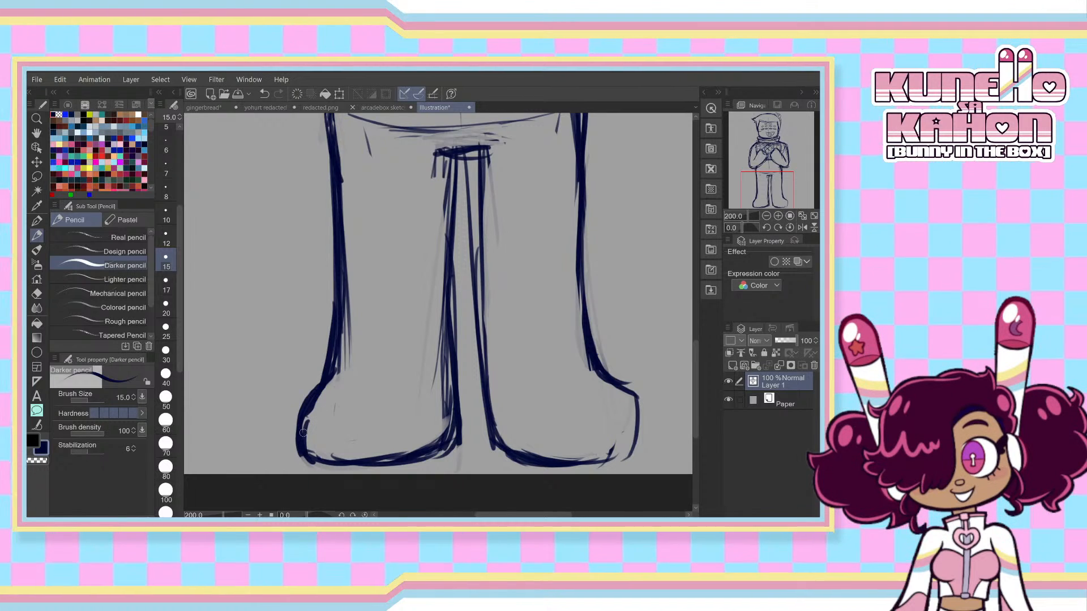
# - Draw a curved sole line across the lower part of both boots and extend the left boot's outer edge outward
pyautogui.moveTo(303, 433); pyautogui.dragTo(442, 447)
pyautogui.hotkey('ctrl', 'z')
pyautogui.moveTo(310, 446)
pyautogui.mouseDown()
pyautogui.moveTo(450, 429)
pyautogui.moveTo(625, 437)
pyautogui.mouseUp()
pyautogui.hotkey('ctrl', 'z')
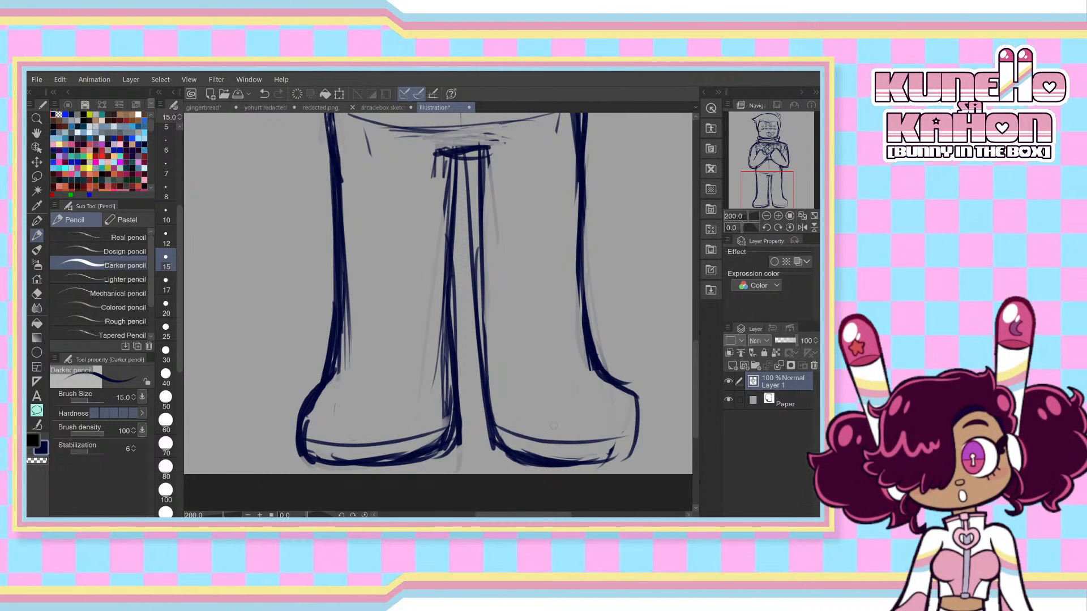
pyautogui.hotkey('ctrl', 'z')
pyautogui.moveTo(501, 444); pyautogui.dragTo(634, 433)
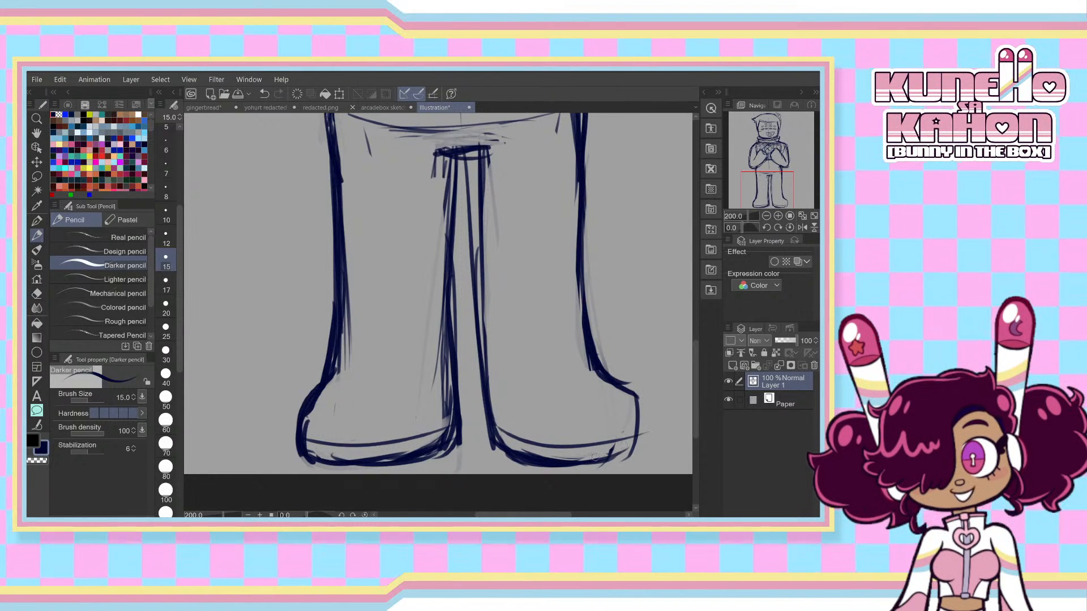
pyautogui.moveTo(340, 357); pyautogui.dragTo(297, 407)
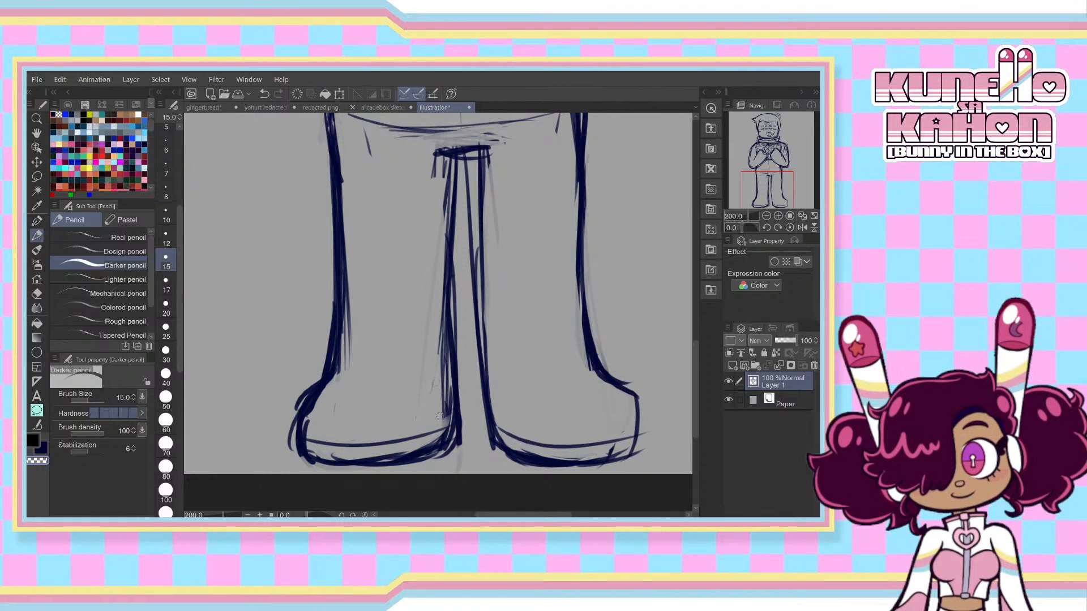
# - Erase the stray strokes along the left leg, around the waist and beside the lower arms with the transparent pencil
pyautogui.moveTo(440, 337); pyautogui.dragTo(440, 354)
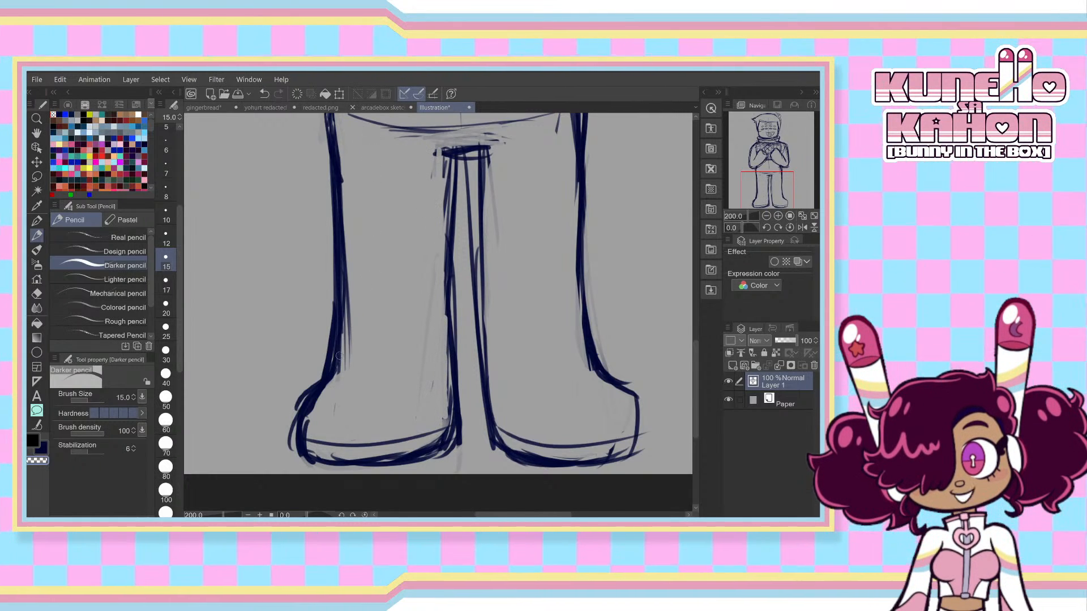
pyautogui.hotkey('ctrl', 'z')
pyautogui.hotkey('ctrl', 'z')
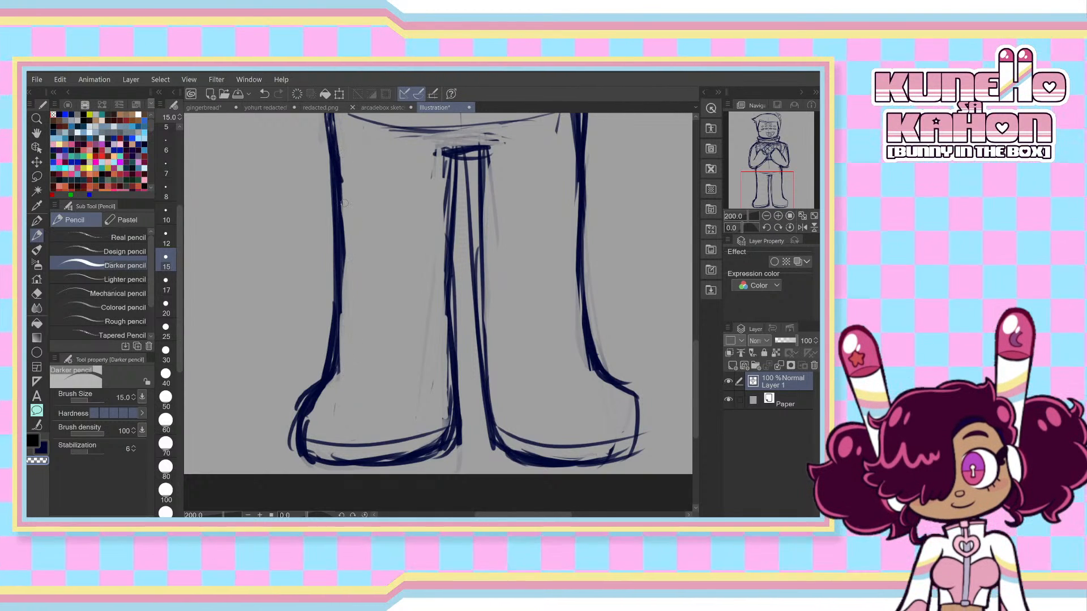
pyautogui.scroll(5, 600, 340)
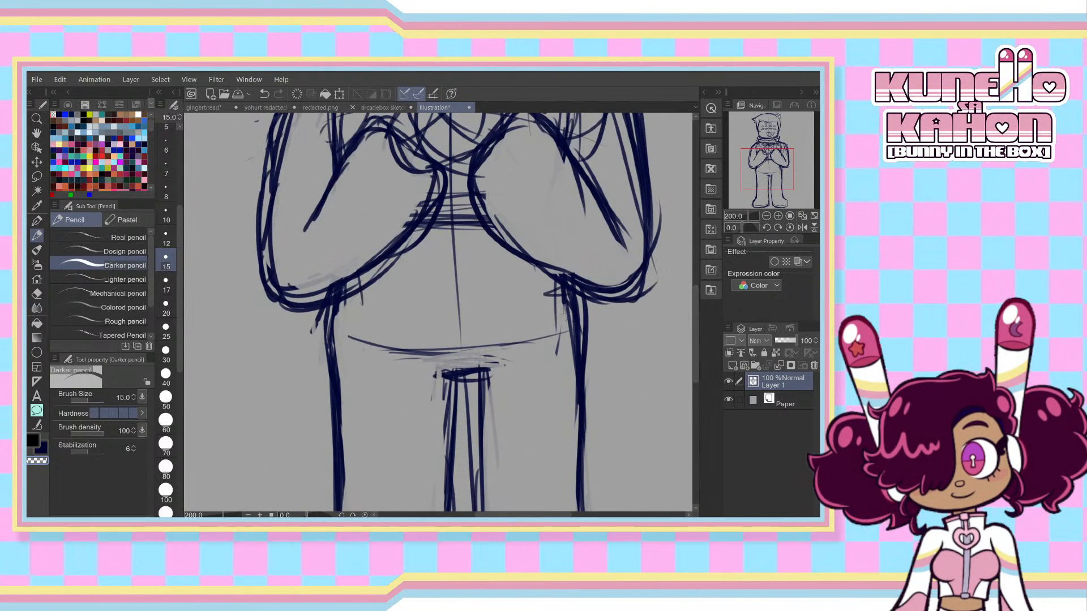
pyautogui.hotkey('ctrl', 'z')
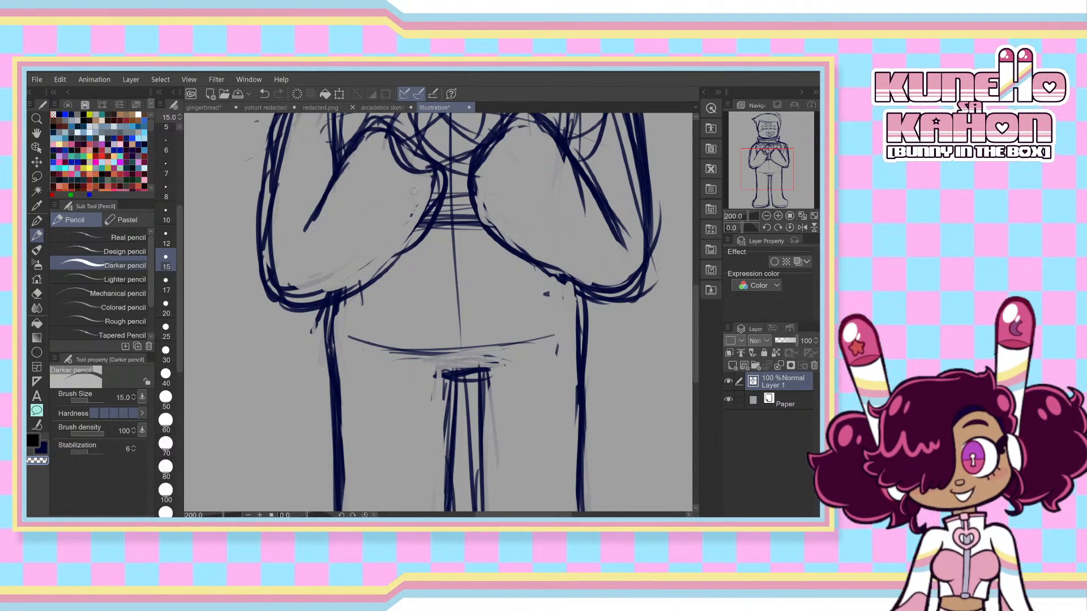
# - Redraw the left arm with thicker lines along the inner forearm, the lower curve and the outer edge
pyautogui.moveTo(375, 130); pyautogui.dragTo(300, 232)
pyautogui.moveTo(450, 159)
pyautogui.mouseDown()
pyautogui.moveTo(418, 228)
pyautogui.moveTo(440, 201)
pyautogui.moveTo(332, 289)
pyautogui.mouseUp()
pyautogui.moveTo(399, 242); pyautogui.dragTo(277, 297)
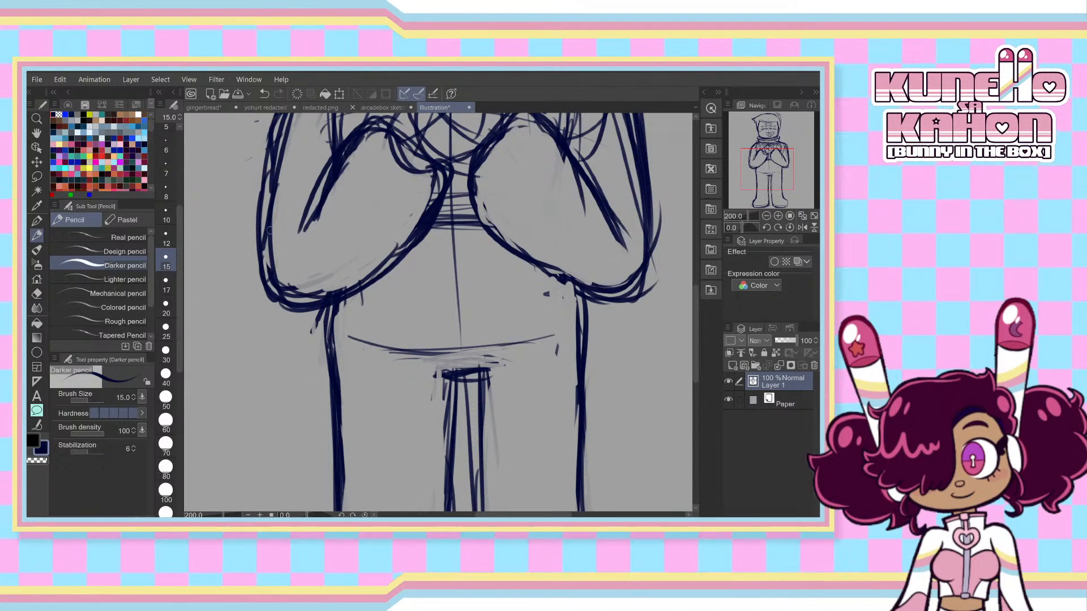
pyautogui.hotkey('ctrl', 'z')
pyautogui.moveTo(274, 143)
pyautogui.mouseDown()
pyautogui.moveTo(266, 292)
pyautogui.moveTo(412, 230)
pyautogui.mouseUp()
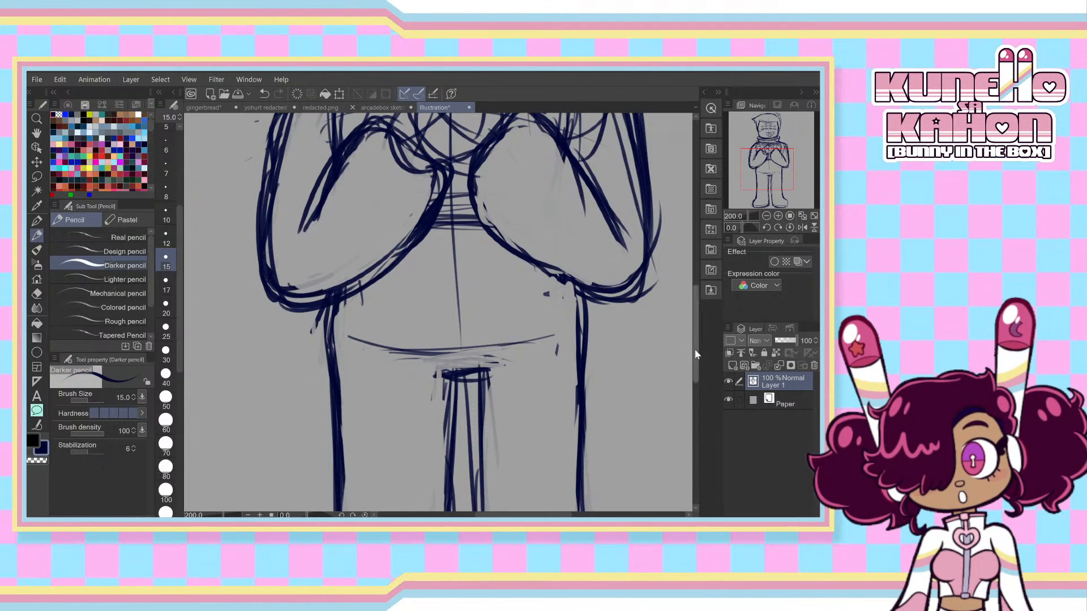
# - Thicken the right forearm's inner outline from the hand down to the elbow
pyautogui.scroll(5, 692, 327)
pyautogui.hotkey('ctrl', 'z')
pyautogui.moveTo(509, 244)
pyautogui.mouseDown()
pyautogui.moveTo(502, 283)
pyautogui.moveTo(503, 266)
pyautogui.mouseUp()
pyautogui.moveTo(512, 249); pyautogui.dragTo(583, 309)
pyautogui.hotkey('ctrl', 'z')
pyautogui.moveTo(495, 272); pyautogui.dragTo(555, 260)
pyautogui.moveTo(566, 281); pyautogui.dragTo(580, 306)
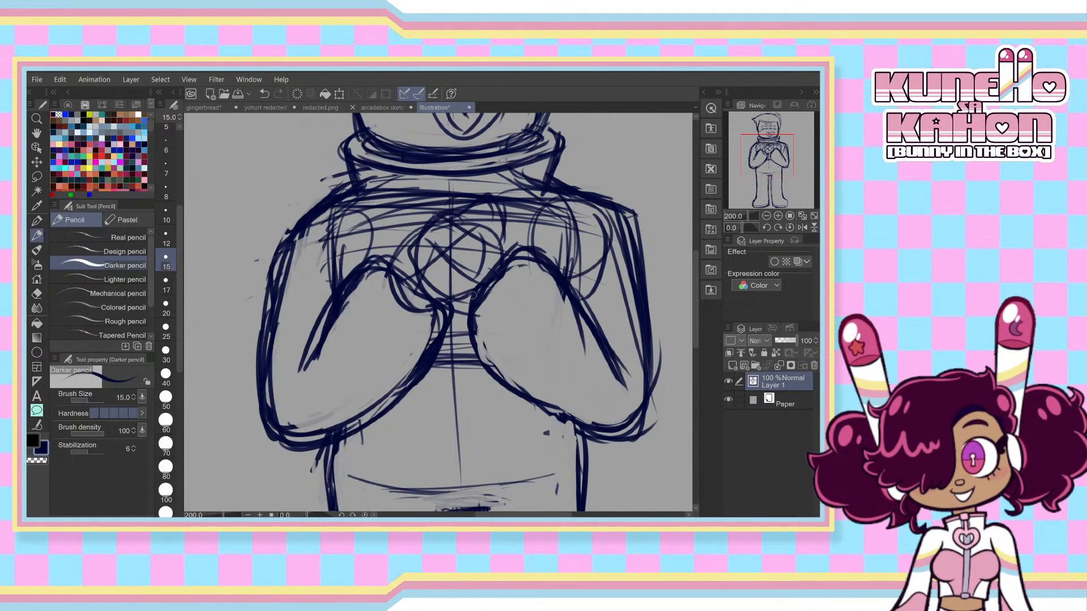
pyautogui.moveTo(473, 295)
pyautogui.mouseDown()
pyautogui.moveTo(548, 393)
pyautogui.moveTo(515, 405)
pyautogui.moveTo(548, 425)
pyautogui.mouseUp()
pyautogui.hotkey('ctrl', 'z')
pyautogui.hotkey('ctrl', 'z')
pyautogui.moveTo(475, 334)
pyautogui.mouseDown()
pyautogui.moveTo(533, 416)
pyautogui.moveTo(593, 441)
pyautogui.mouseUp()
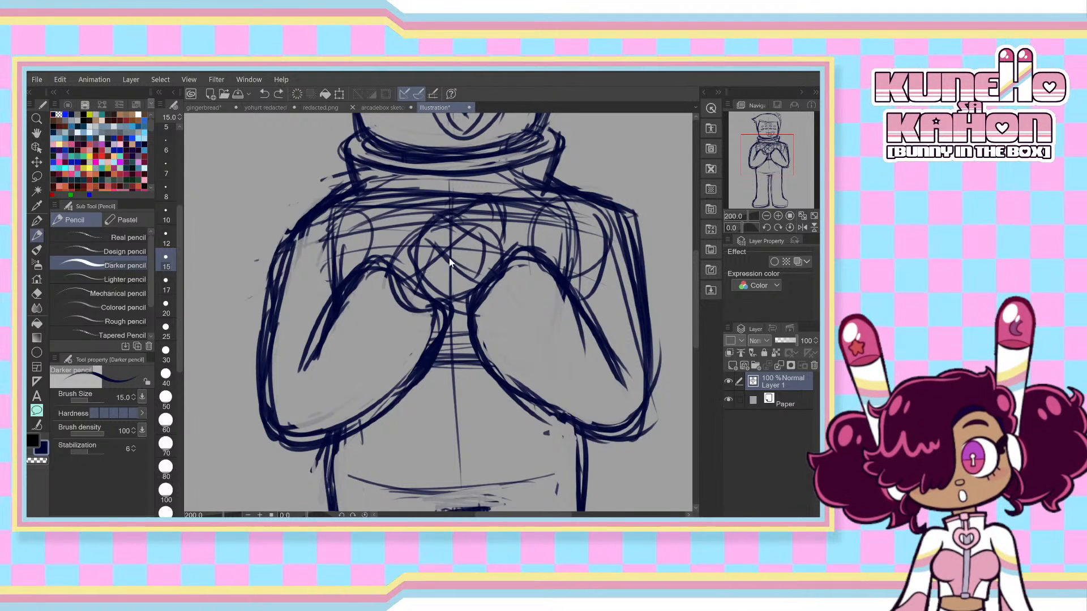
# - Sketch a bold heart shape held between the two hands at the chest, over the round construction lines
pyautogui.moveTo(449, 256)
pyautogui.mouseDown()
pyautogui.moveTo(468, 277)
pyautogui.moveTo(452, 286)
pyautogui.mouseUp()
pyautogui.hotkey('ctrl', 'z')
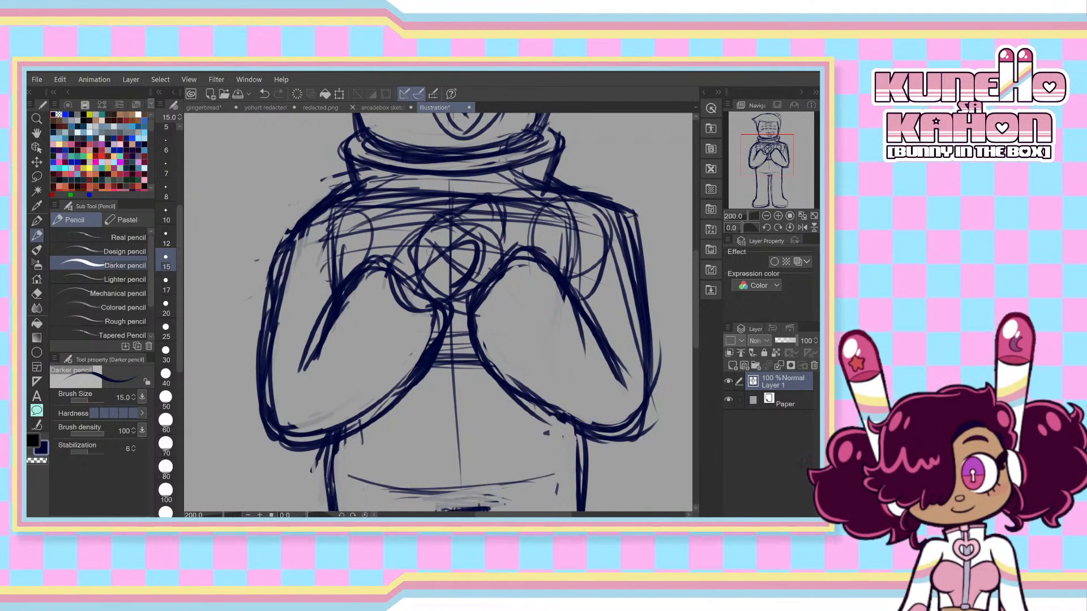
pyautogui.hotkey('ctrl', 'z')
pyautogui.moveTo(438, 246); pyautogui.dragTo(420, 219)
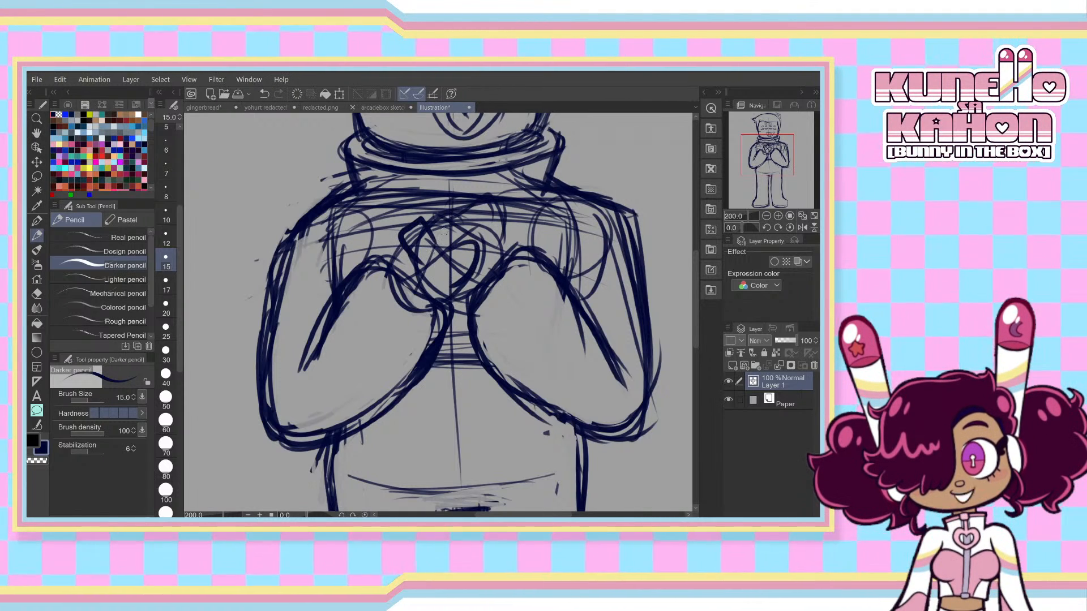
pyautogui.hotkey('ctrl', 'z')
pyautogui.moveTo(475, 259)
pyautogui.mouseDown()
pyautogui.moveTo(455, 248)
pyautogui.moveTo(447, 256)
pyautogui.moveTo(464, 263)
pyautogui.moveTo(478, 238)
pyautogui.mouseUp()
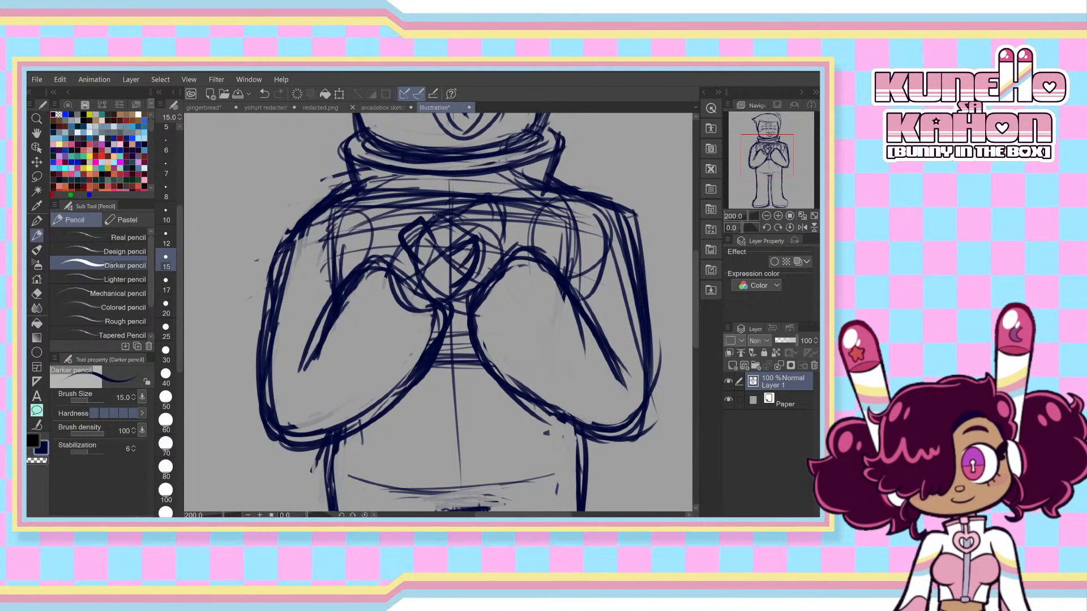
pyautogui.hotkey('ctrl', 'z')
pyautogui.moveTo(423, 208)
pyautogui.mouseDown()
pyautogui.moveTo(460, 223)
pyautogui.moveTo(493, 205)
pyautogui.mouseUp()
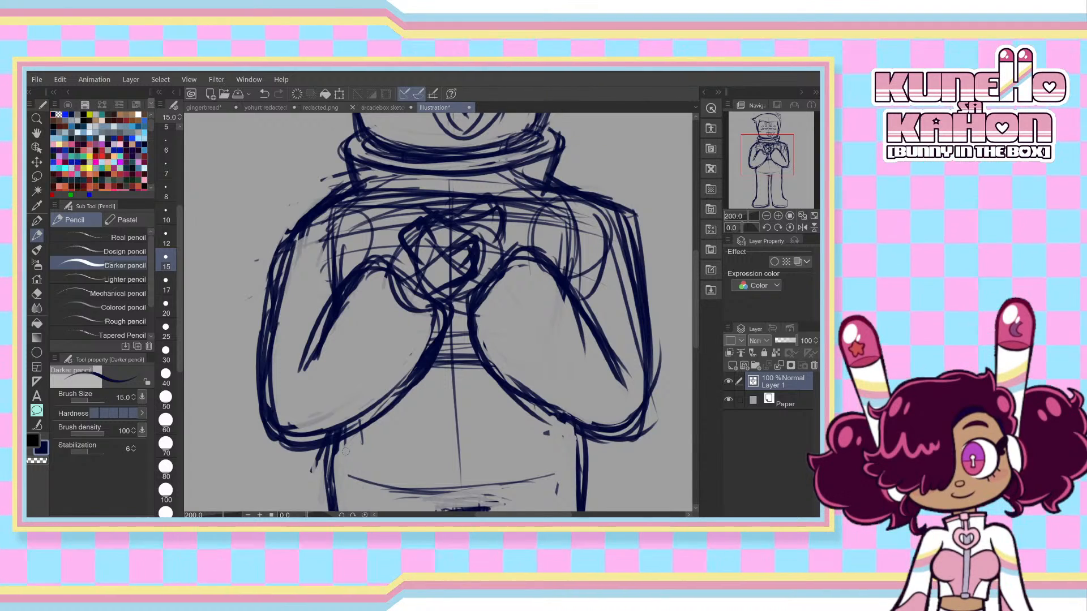
# - Thicken the left shoulder and upper arm's outer line into one rounded curve and erase the extra lines inside it
pyautogui.scroll(5, 691, 271)
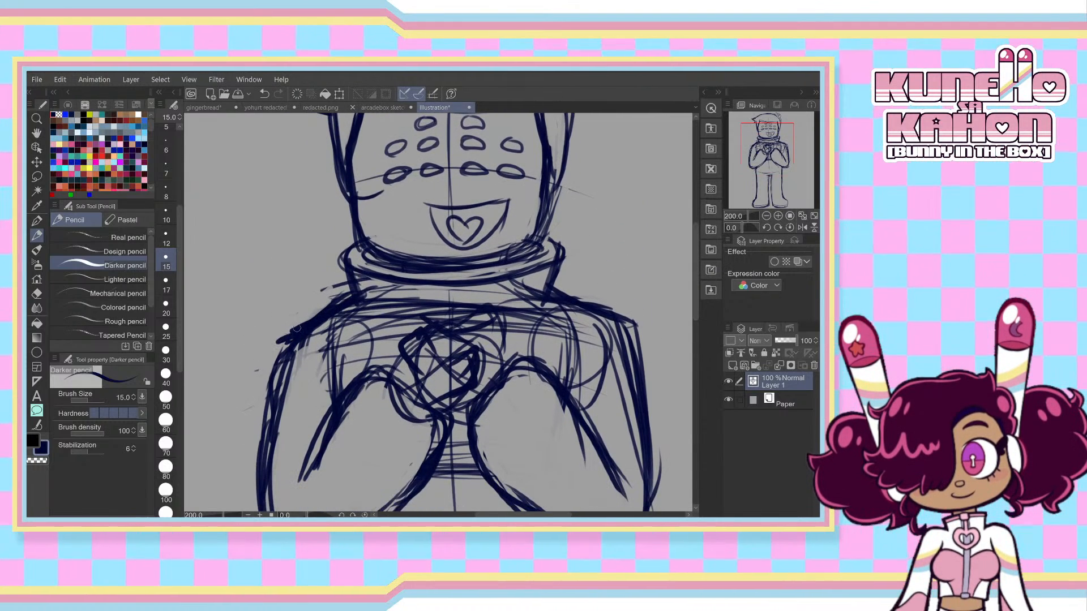
pyautogui.moveTo(296, 327); pyautogui.dragTo(269, 421)
pyautogui.moveTo(283, 353); pyautogui.dragTo(264, 461)
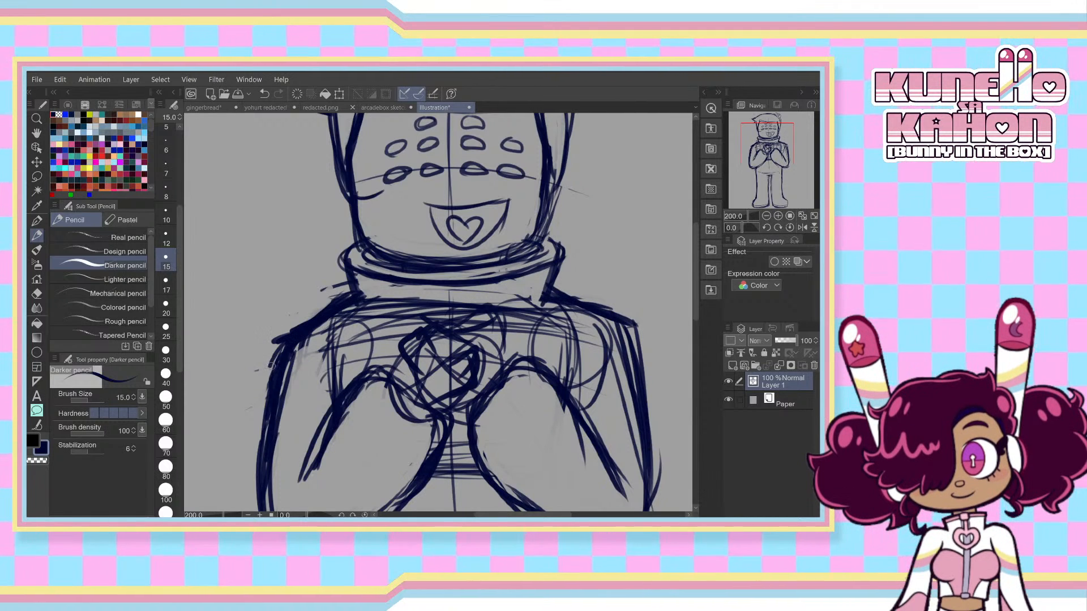
pyautogui.moveTo(271, 366); pyautogui.dragTo(274, 484)
pyautogui.hotkey('ctrl', 'z')
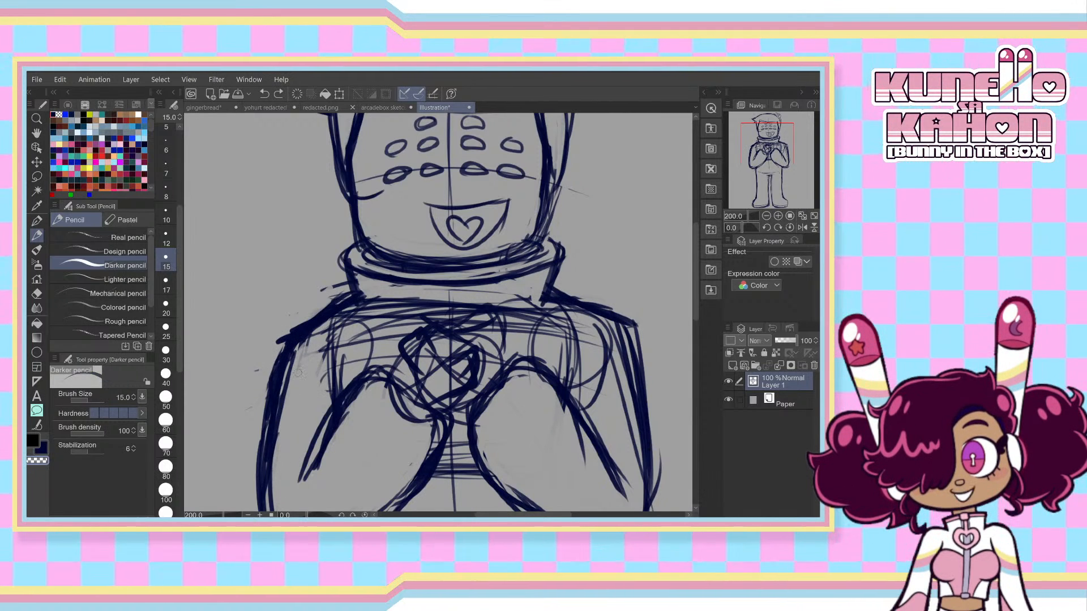
pyautogui.moveTo(304, 348); pyautogui.dragTo(273, 483)
pyautogui.moveTo(279, 383); pyautogui.dragTo(272, 497)
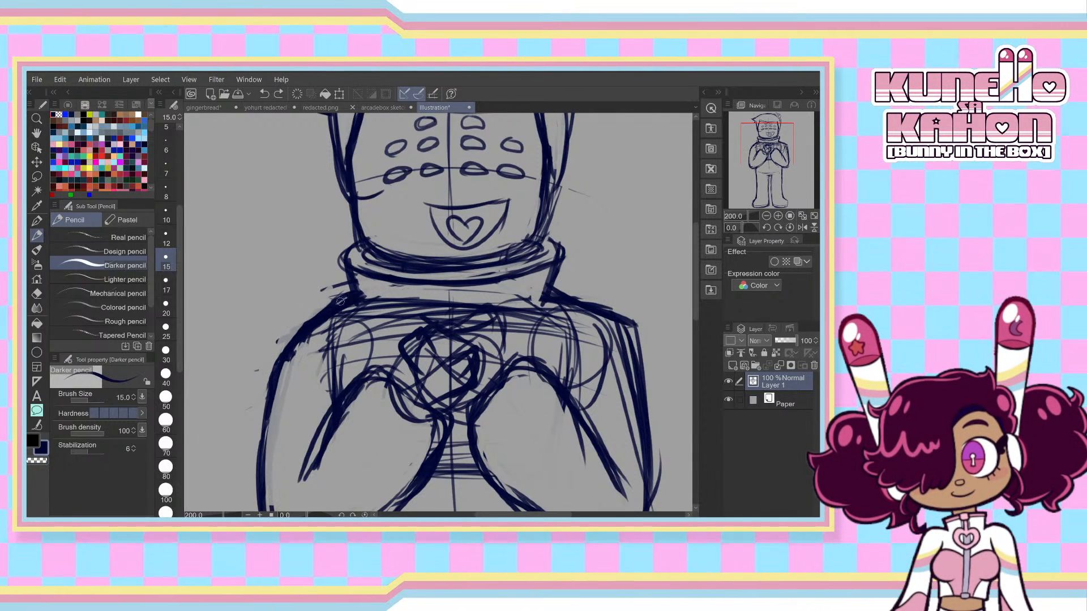
pyautogui.moveTo(364, 294)
pyautogui.mouseDown()
pyautogui.moveTo(300, 324)
pyautogui.moveTo(284, 352)
pyautogui.mouseUp()
# - Draw a short thick horizontal bar at the crotch and darken both legs' outer lines down to the ankles
pyautogui.scroll(-8, 681, 430)
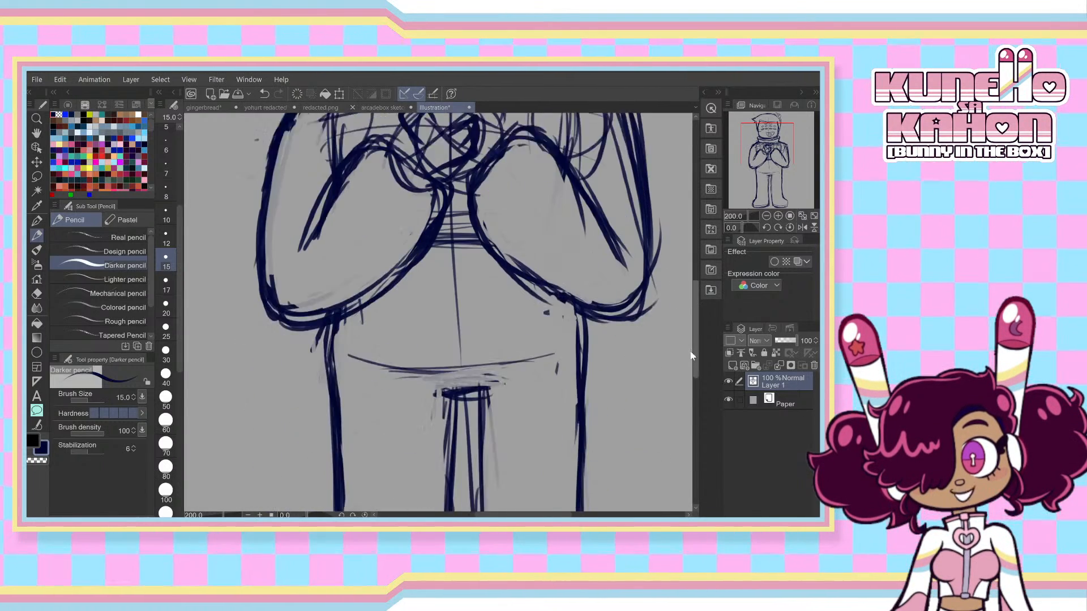
pyautogui.scroll(4, 673, 356)
pyautogui.moveTo(674, 353); pyautogui.dragTo(673, 355)
pyautogui.moveTo(439, 357)
pyautogui.mouseDown()
pyautogui.moveTo(479, 354)
pyautogui.moveTo(438, 362)
pyautogui.mouseUp()
pyautogui.moveTo(582, 267); pyautogui.dragTo(587, 442)
pyautogui.hotkey('ctrl', 'z')
pyautogui.moveTo(586, 360); pyautogui.dragTo(588, 489)
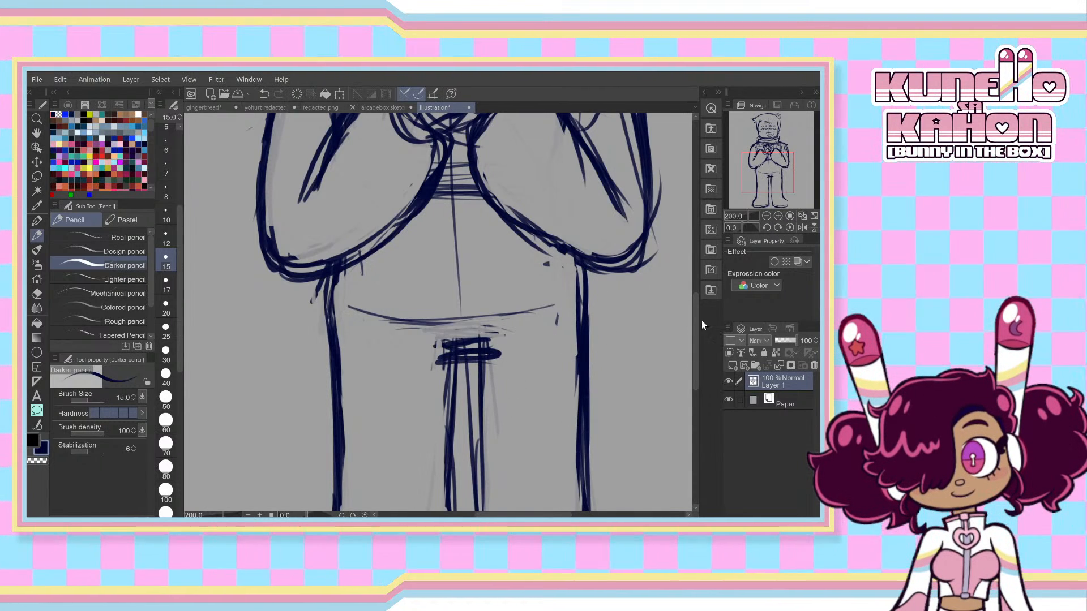
pyautogui.scroll(-3, 622, 311)
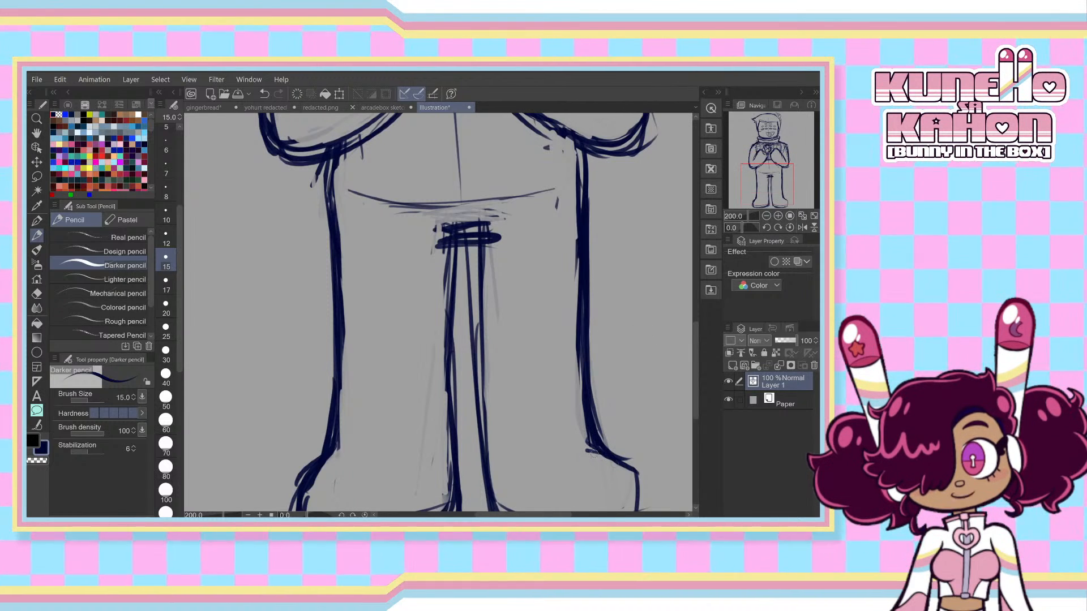
pyautogui.moveTo(342, 311); pyautogui.dragTo(335, 436)
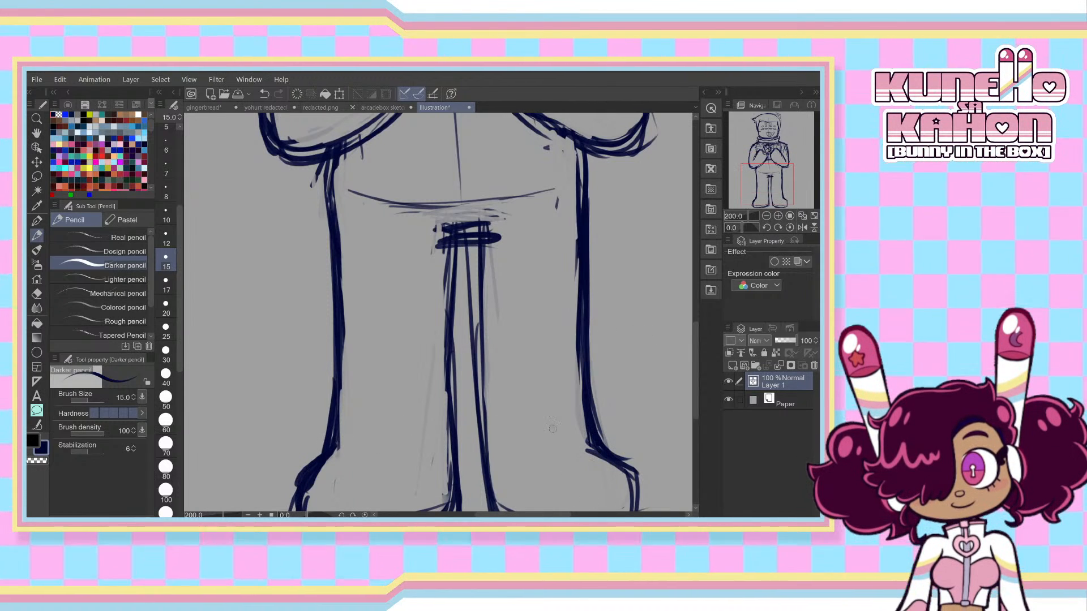
# - Erase the stray strokes above the crotch bar, extend it upward with curved ends and redraw the right leg's inner line
pyautogui.moveTo(701, 367)
pyautogui.mouseDown()
pyautogui.moveTo(694, 399)
pyautogui.moveTo(686, 375)
pyautogui.mouseUp()
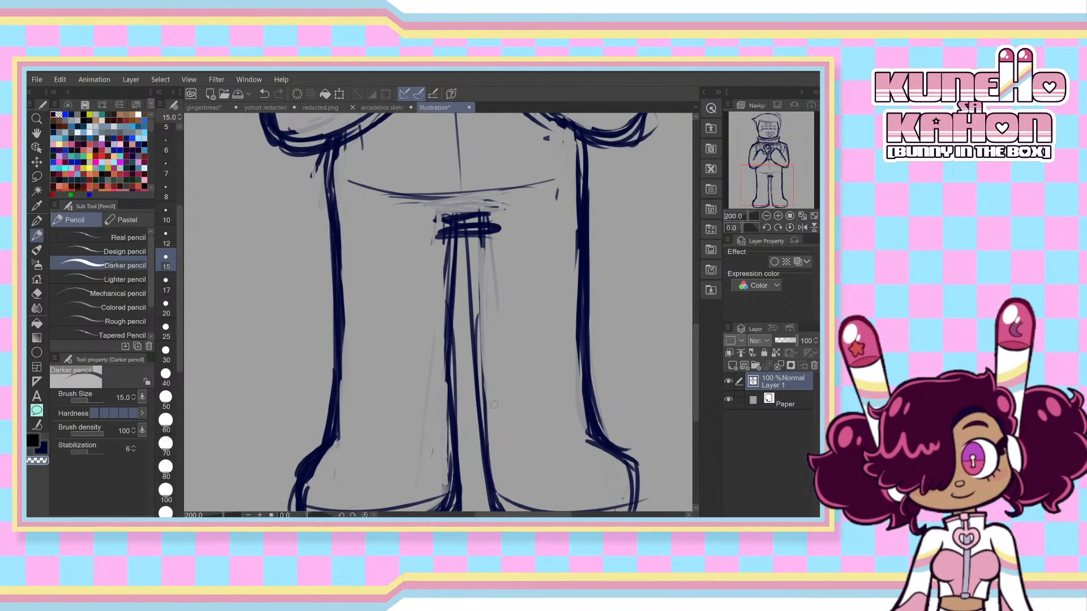
pyautogui.hotkey('ctrl', 'z')
pyautogui.hotkey('ctrl', 'z')
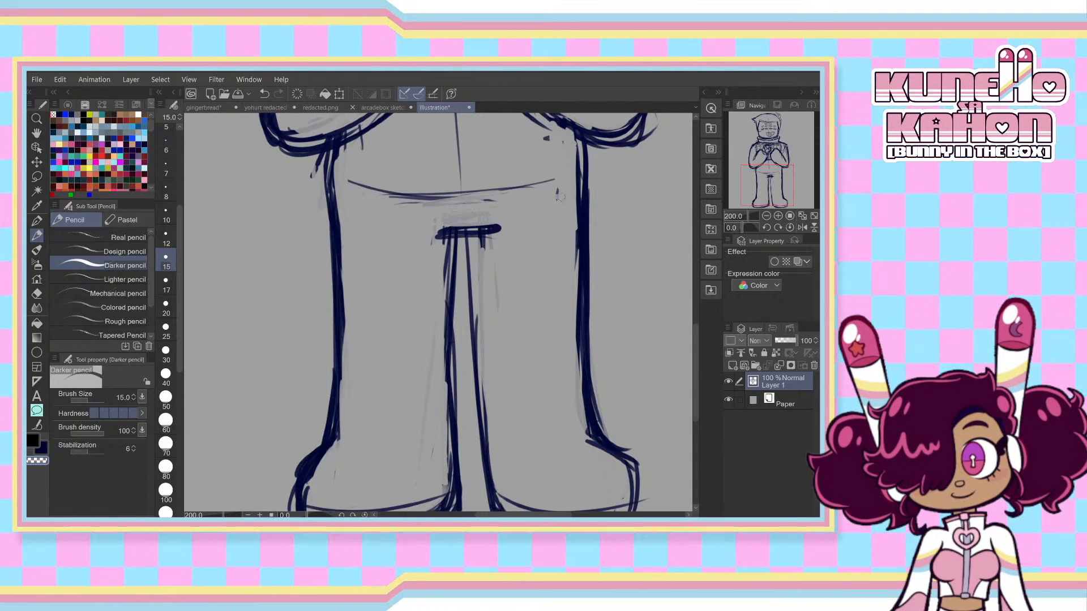
pyautogui.moveTo(501, 226); pyautogui.dragTo(534, 203)
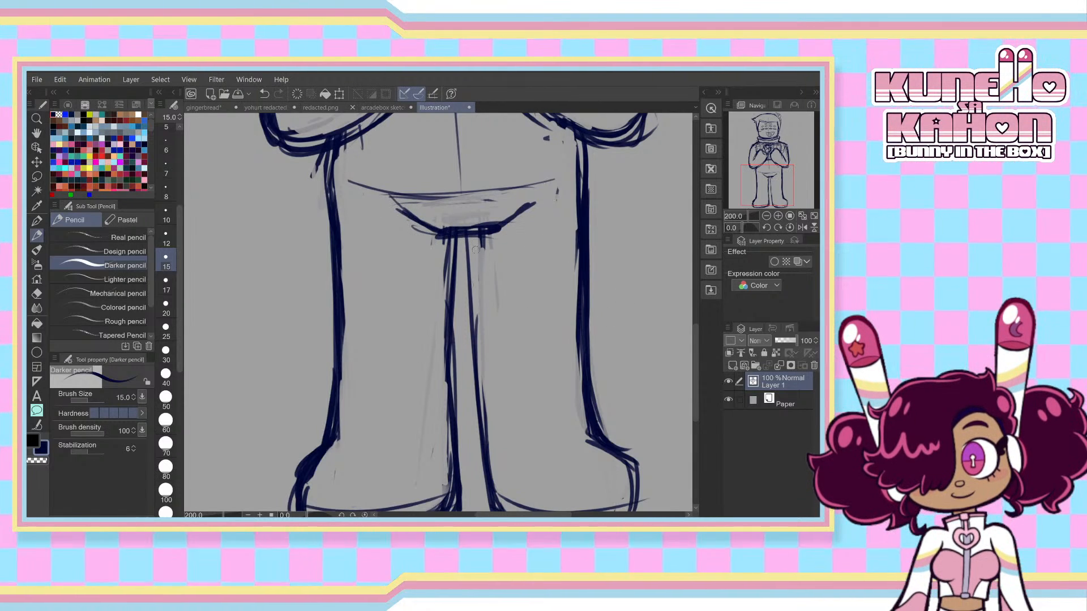
pyautogui.moveTo(475, 249); pyautogui.dragTo(481, 474)
pyautogui.hotkey('ctrl', 'z')
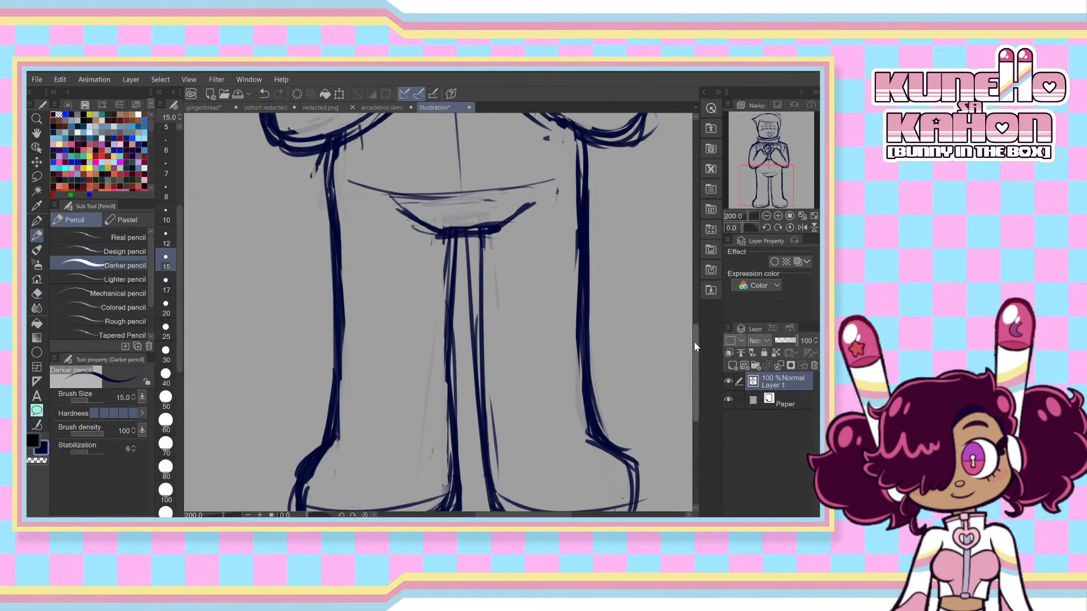
pyautogui.hotkey('ctrl', 'z')
# - Sketch a small lobed, butterfly-like shape on each side of the head and darken the lower row of eyes
pyautogui.moveTo(696, 337); pyautogui.dragTo(657, 217)
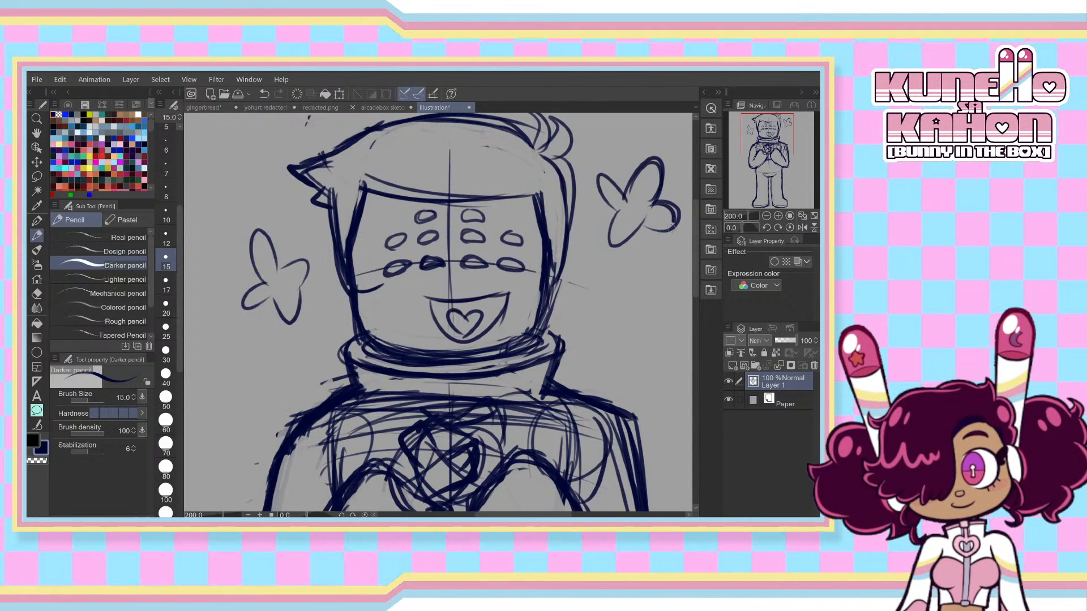
pyautogui.moveTo(696, 269); pyautogui.dragTo(695, 305)
pyautogui.scroll(-3, 638, 339)
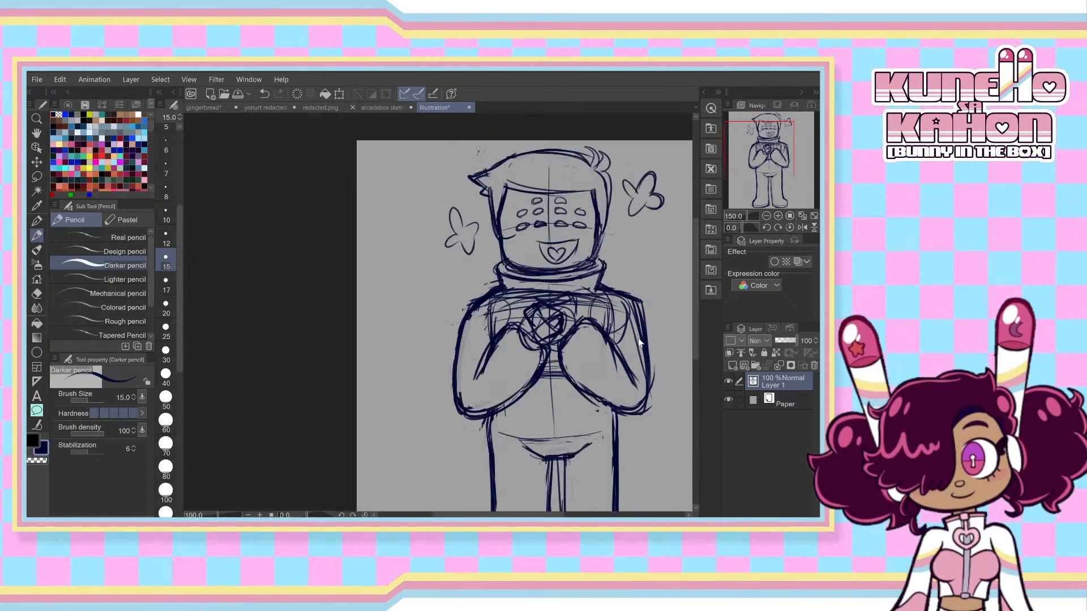
pyautogui.moveTo(501, 515); pyautogui.dragTo(521, 514)
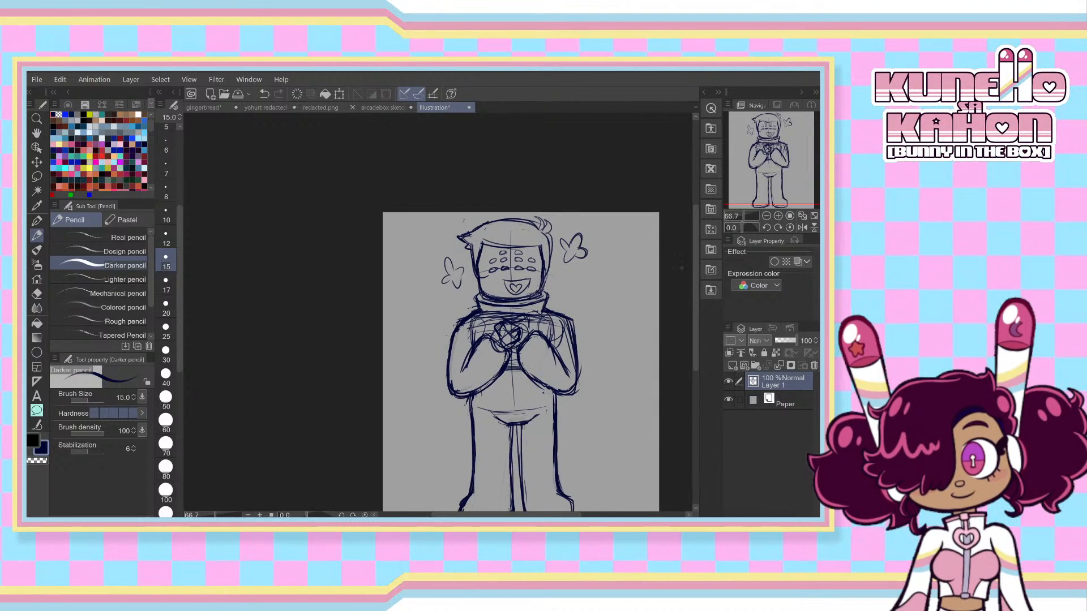
pyautogui.moveTo(695, 275); pyautogui.dragTo(694, 294)
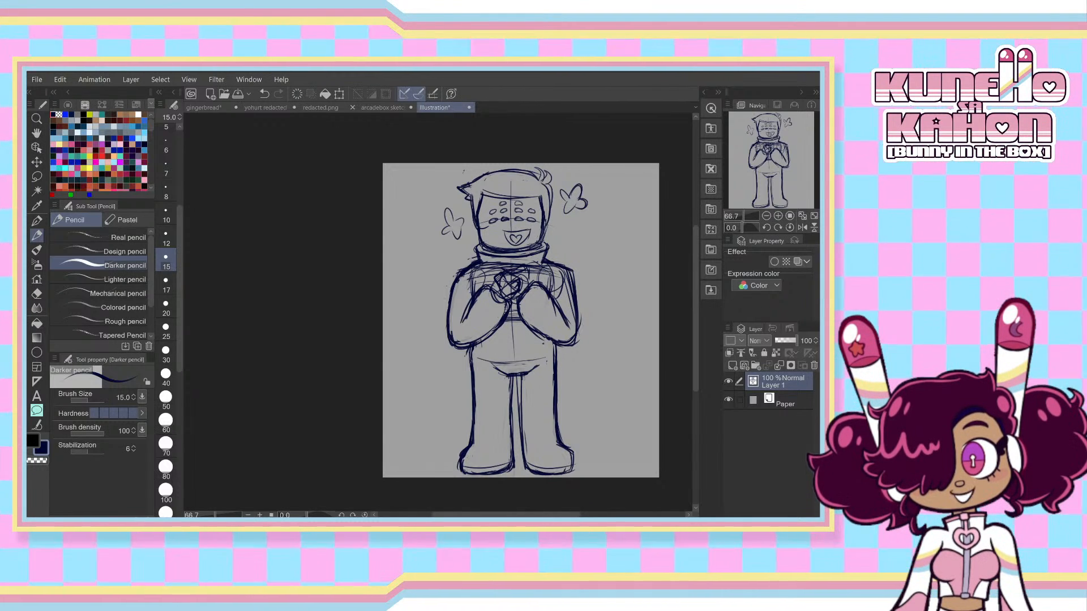
pyautogui.moveTo(473, 516); pyautogui.dragTo(499, 515)
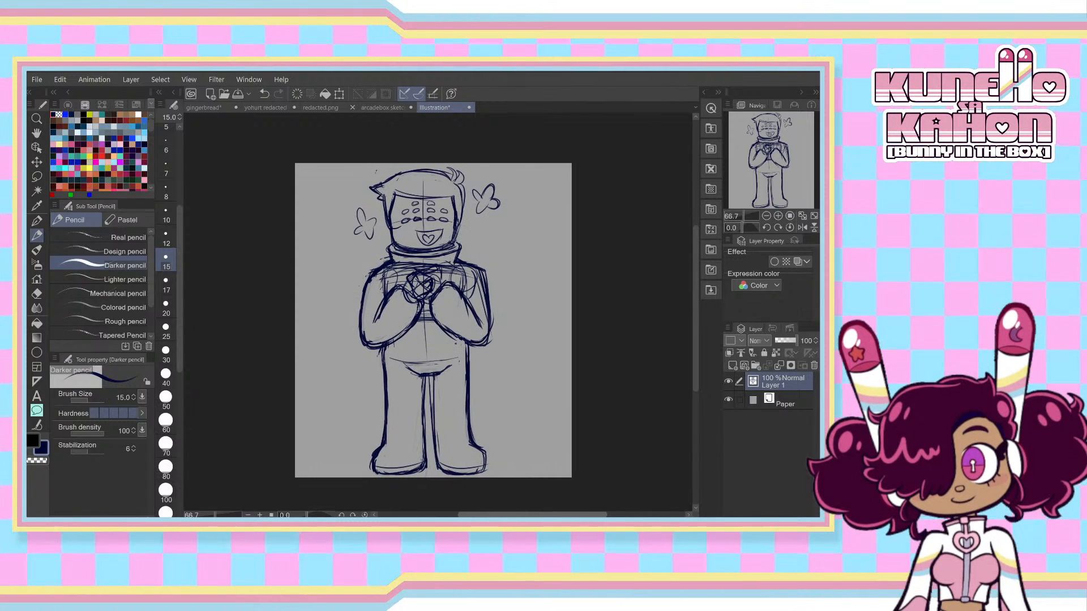
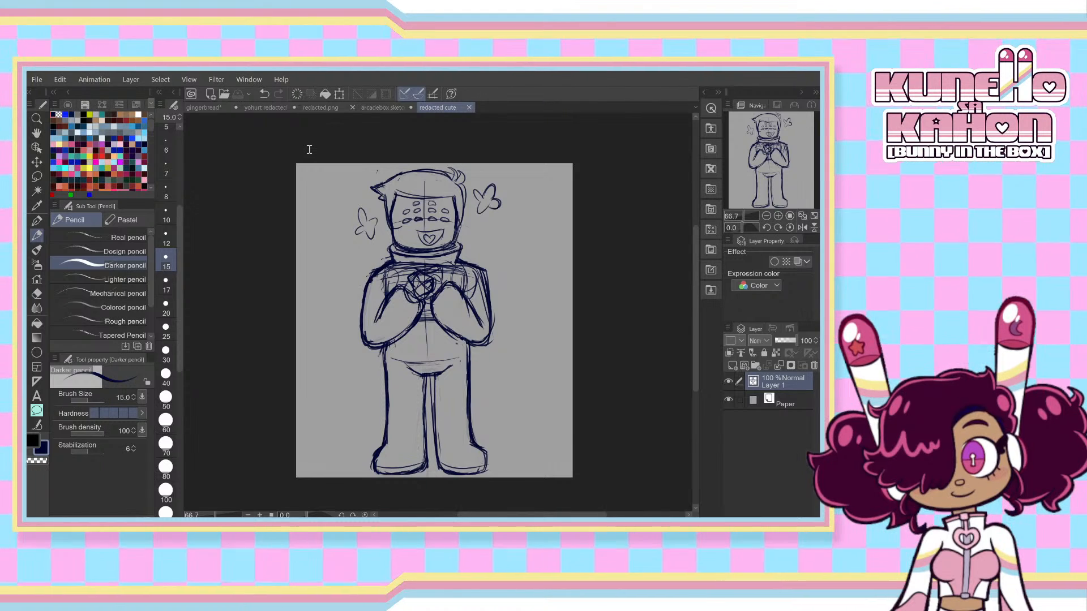
# - Create a new landscape illustration canvas and choose bright blue as the drawing color
pyautogui.press('Return')
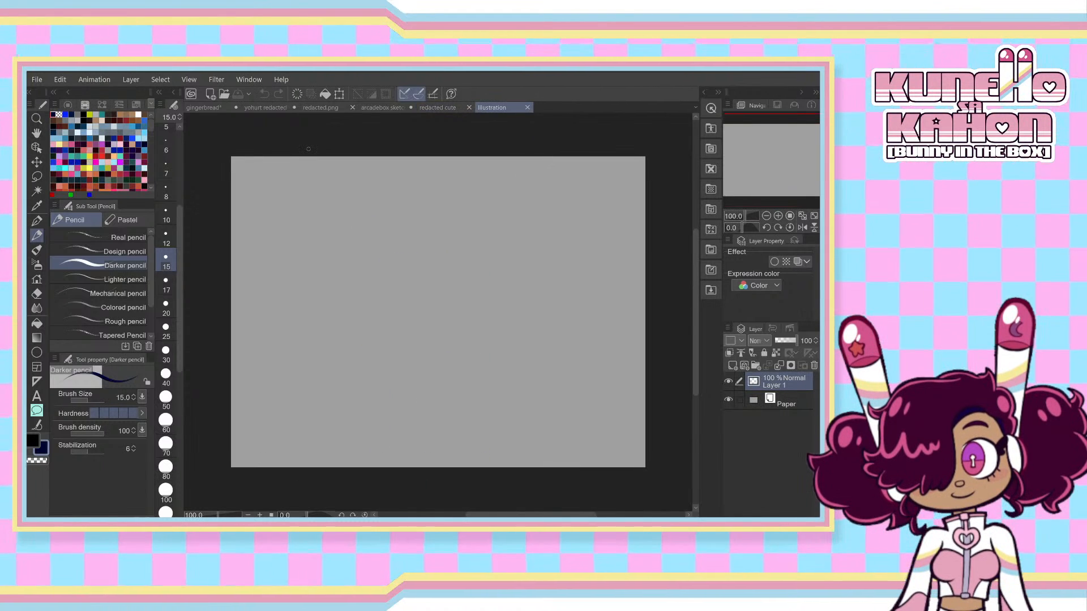
pyautogui.click(65, 114)
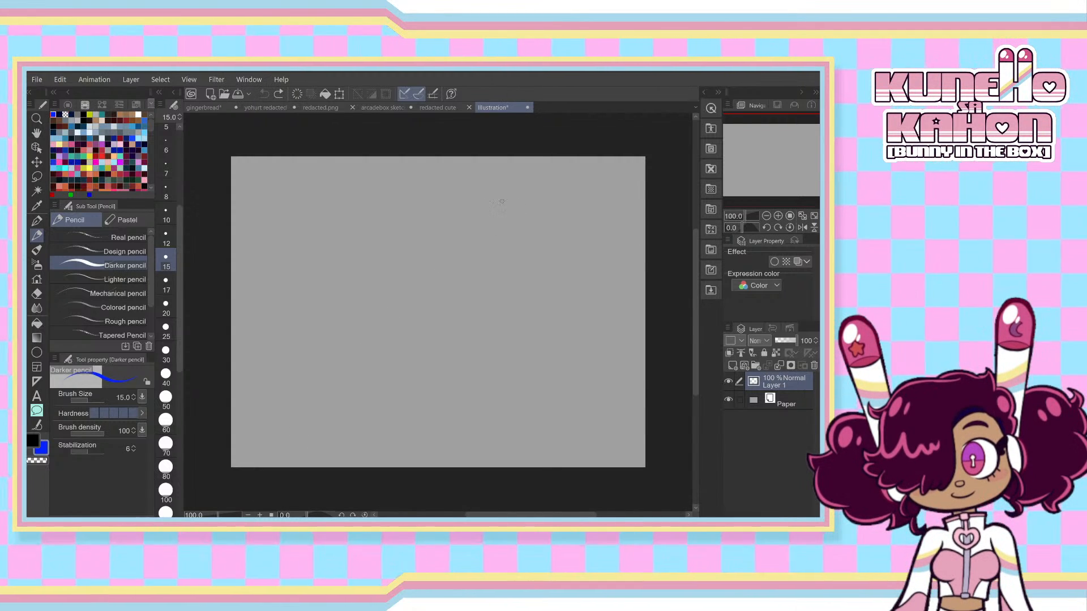
pyautogui.moveTo(501, 201); pyautogui.dragTo(510, 238)
pyautogui.hotkey('ctrl', 'z')
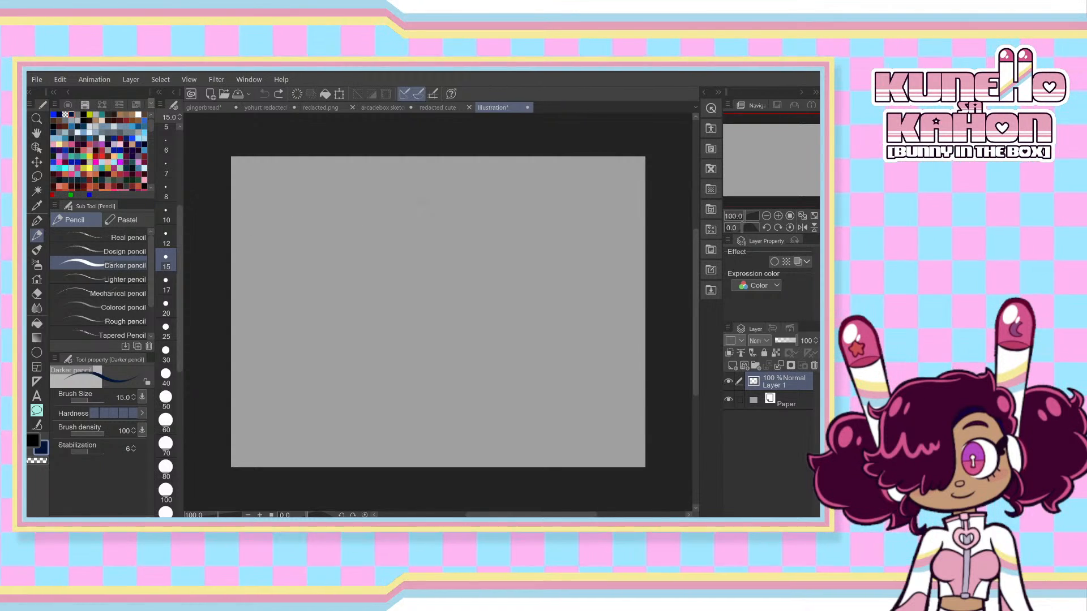
pyautogui.moveTo(412, 204); pyautogui.dragTo(459, 175)
pyautogui.hotkey('ctrl', 'z')
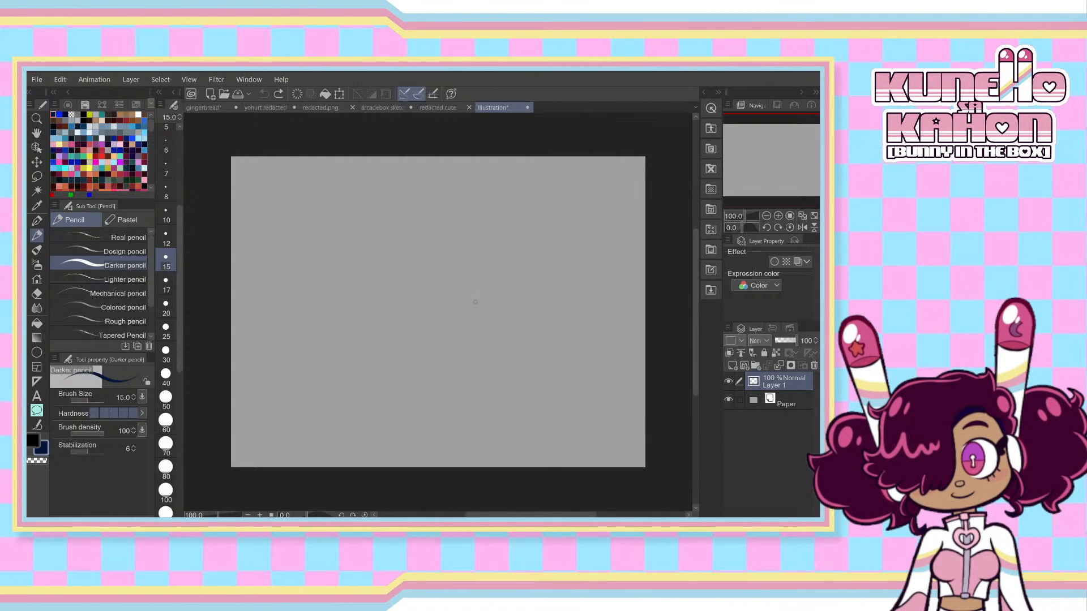
pyautogui.scroll(1, 473, 301)
pyautogui.moveTo(556, 187)
pyautogui.mouseDown()
pyautogui.moveTo(606, 340)
pyautogui.moveTo(566, 164)
pyautogui.mouseUp()
pyautogui.hotkey('ctrl', 'z')
pyautogui.scroll(-1, 566, 271)
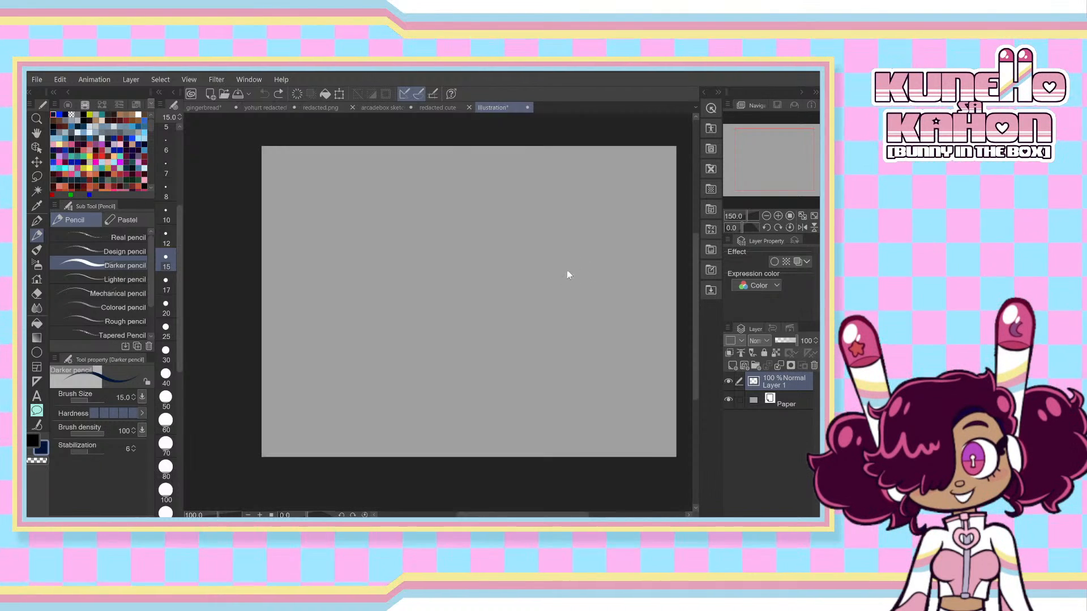
pyautogui.moveTo(521, 183)
pyautogui.mouseDown()
pyautogui.moveTo(491, 185)
pyautogui.moveTo(523, 201)
pyautogui.mouseUp()
pyautogui.hotkey('ctrl', 'z')
pyautogui.hotkey('ctrl', 'z')
pyautogui.hotkey('ctrl', 'z')
# - Sketch a rough head circle with crossing face guidelines and a short neck, and clear the canvas
pyautogui.moveTo(538, 288)
pyautogui.mouseDown()
pyautogui.moveTo(461, 174)
pyautogui.moveTo(468, 308)
pyautogui.moveTo(414, 275)
pyautogui.mouseUp()
pyautogui.hotkey('ctrl', 'z')
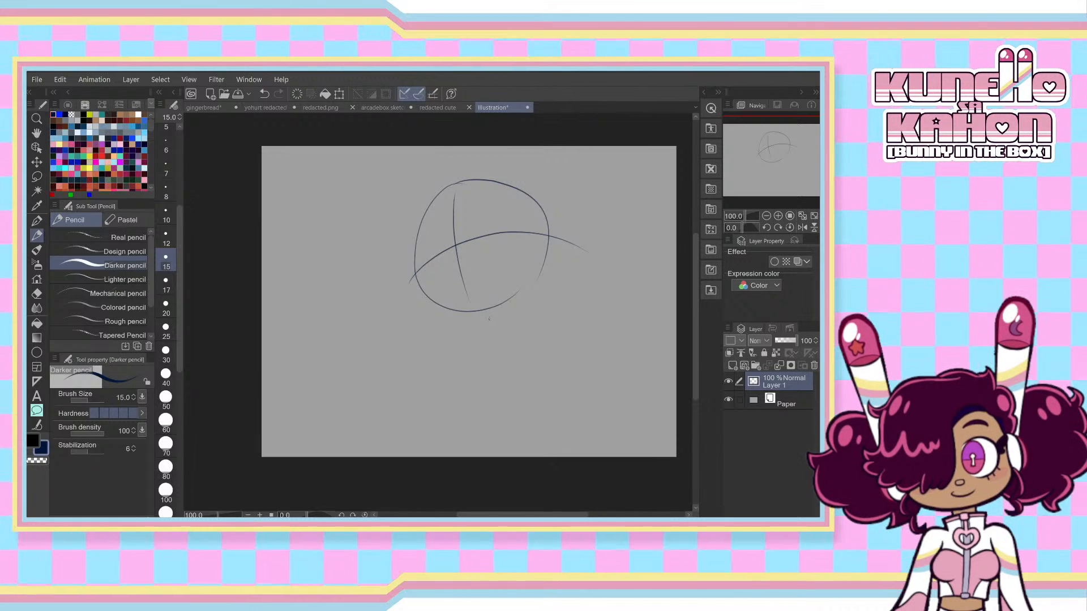
pyautogui.scroll(2, 433, 210)
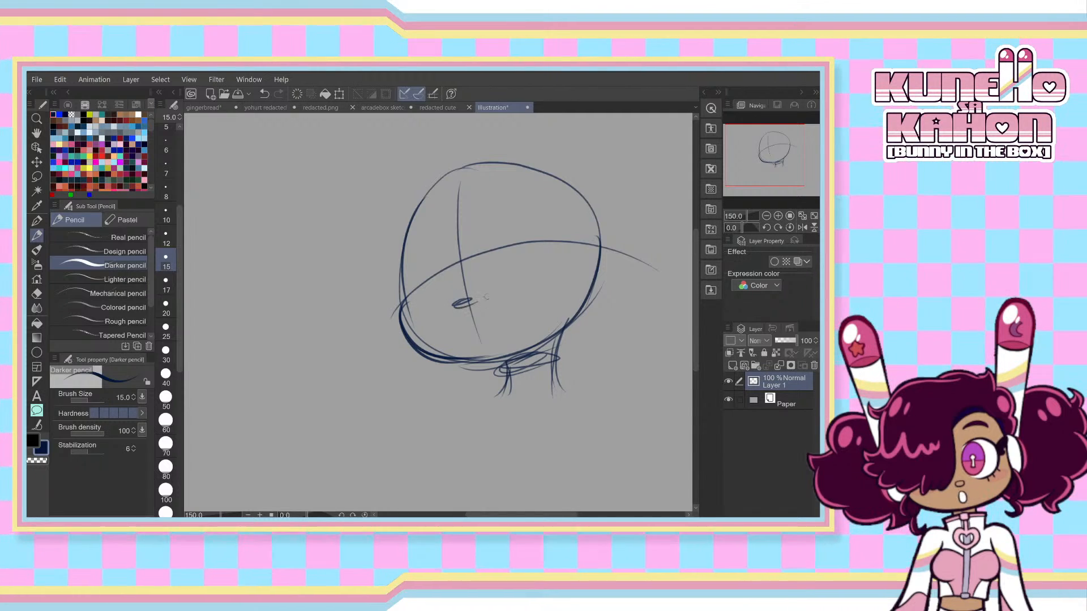
pyautogui.hotkey('ctrl', 'a')
pyautogui.press('Delete')
# - Sketch a new round head with curved vertical and horizontal face guidelines and two short neck lines
pyautogui.moveTo(548, 204)
pyautogui.mouseDown()
pyautogui.moveTo(612, 225)
pyautogui.moveTo(499, 377)
pyautogui.moveTo(444, 196)
pyautogui.moveTo(603, 259)
pyautogui.moveTo(432, 315)
pyautogui.moveTo(673, 380)
pyautogui.mouseUp()
pyautogui.hotkey('ctrl', 'z')
pyautogui.hotkey('ctrl', 'z')
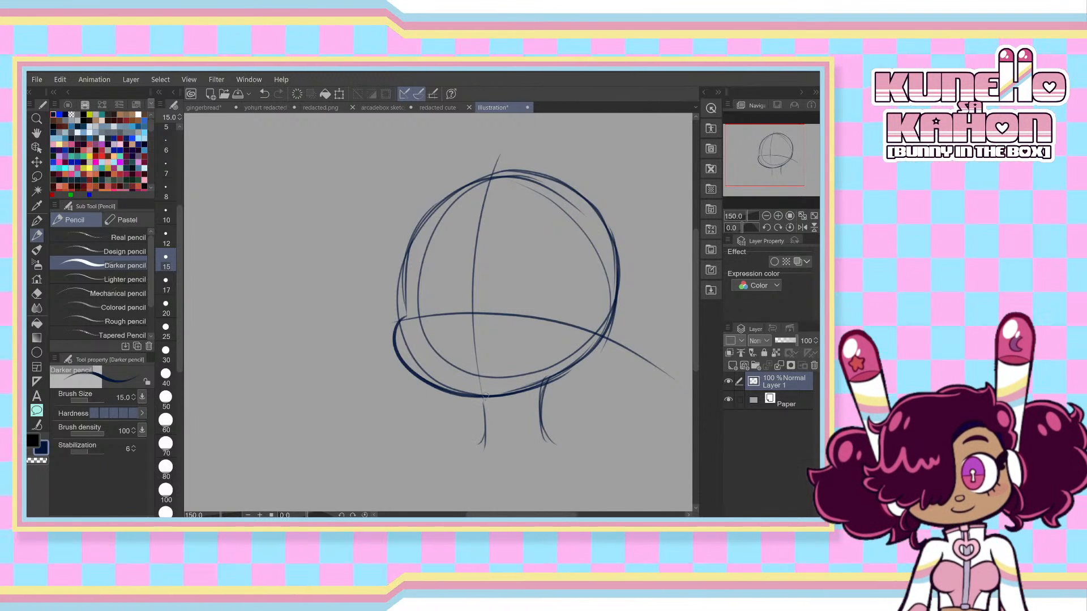
# - Draw sloping shoulder lines outward from both sides of the neck base
pyautogui.moveTo(485, 445); pyautogui.dragTo(442, 453)
pyautogui.moveTo(544, 434); pyautogui.dragTo(614, 438)
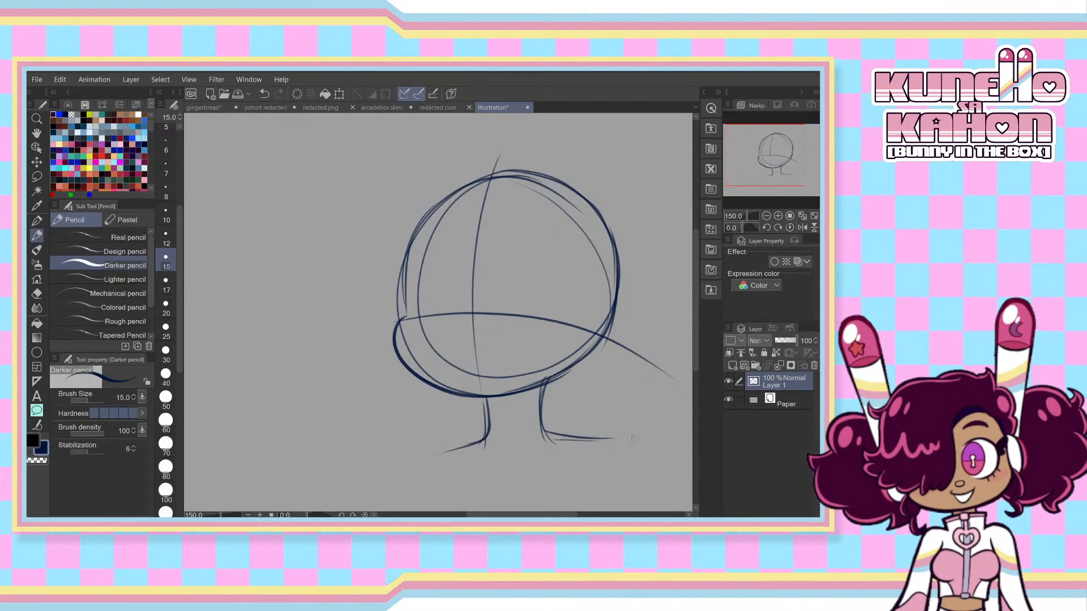
pyautogui.moveTo(481, 445); pyautogui.dragTo(391, 464)
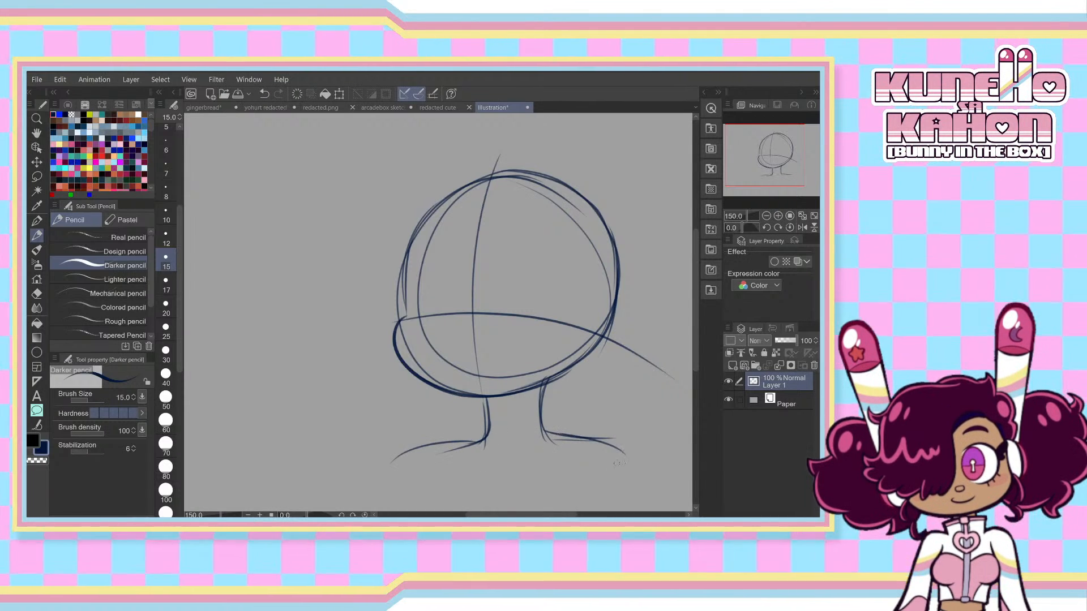
pyautogui.moveTo(600, 442); pyautogui.dragTo(622, 486)
pyautogui.hotkey('ctrl', 'z')
# - Draw a flared, slanted collar around the neck and darken the band along its upper edge
pyautogui.moveTo(556, 398)
pyautogui.mouseDown()
pyautogui.moveTo(490, 409)
pyautogui.moveTo(550, 394)
pyautogui.mouseUp()
pyautogui.moveTo(464, 413)
pyautogui.mouseDown()
pyautogui.moveTo(557, 397)
pyautogui.moveTo(549, 444)
pyautogui.mouseUp()
pyautogui.hotkey('ctrl', 'z')
pyautogui.moveTo(465, 410)
pyautogui.mouseDown()
pyautogui.moveTo(480, 451)
pyautogui.moveTo(559, 393)
pyautogui.mouseUp()
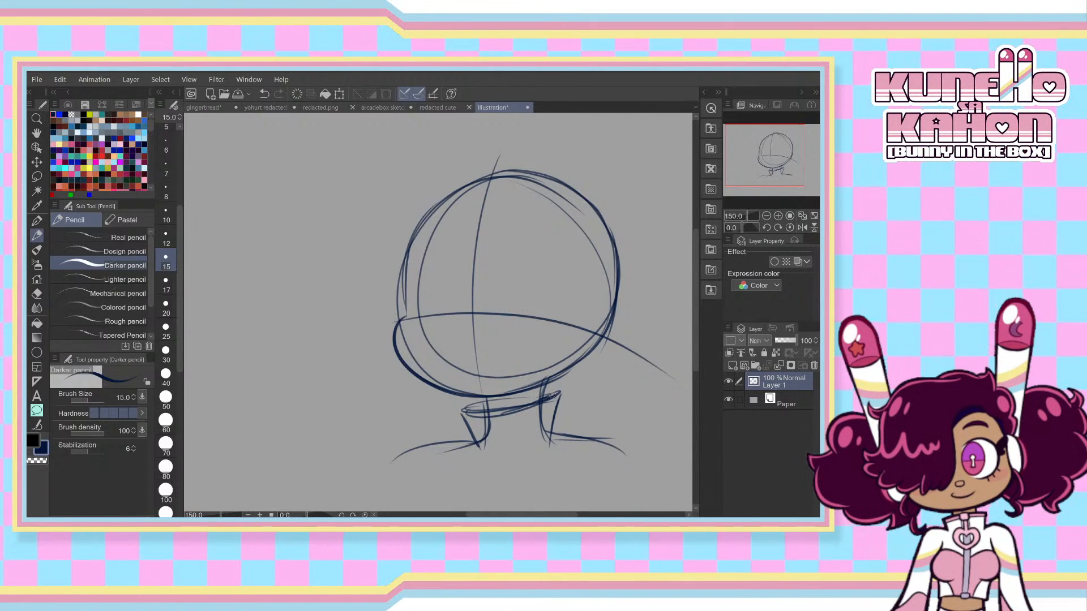
pyautogui.moveTo(467, 410); pyautogui.dragTo(540, 403)
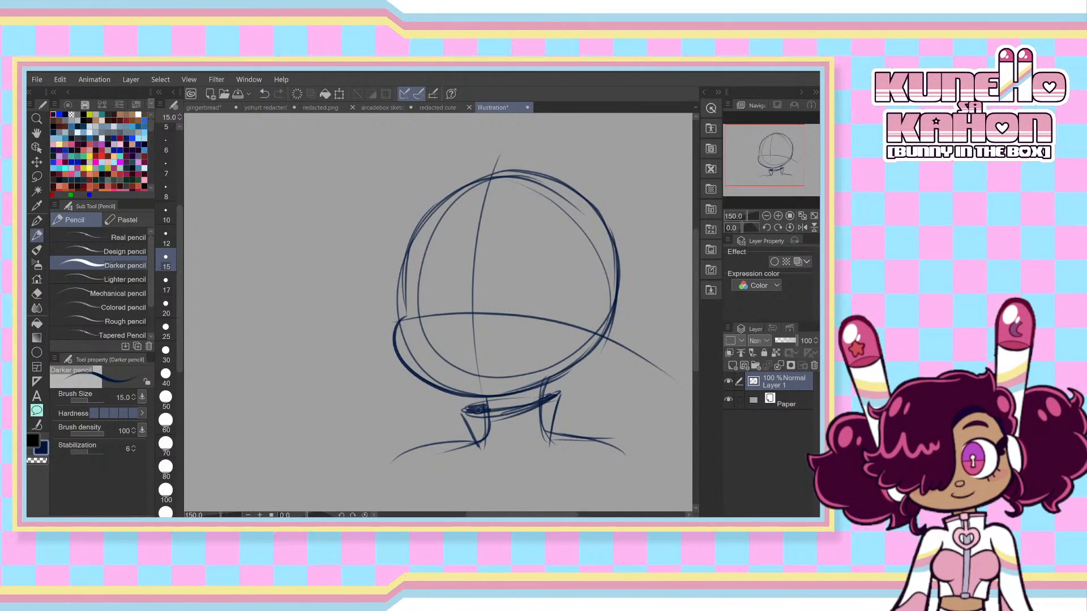
# - Show the full-body bunny girl reference image enlarged to 35.9 and sketch a heart-shaped zipper pull below the collar
pyautogui.click(776, 106)
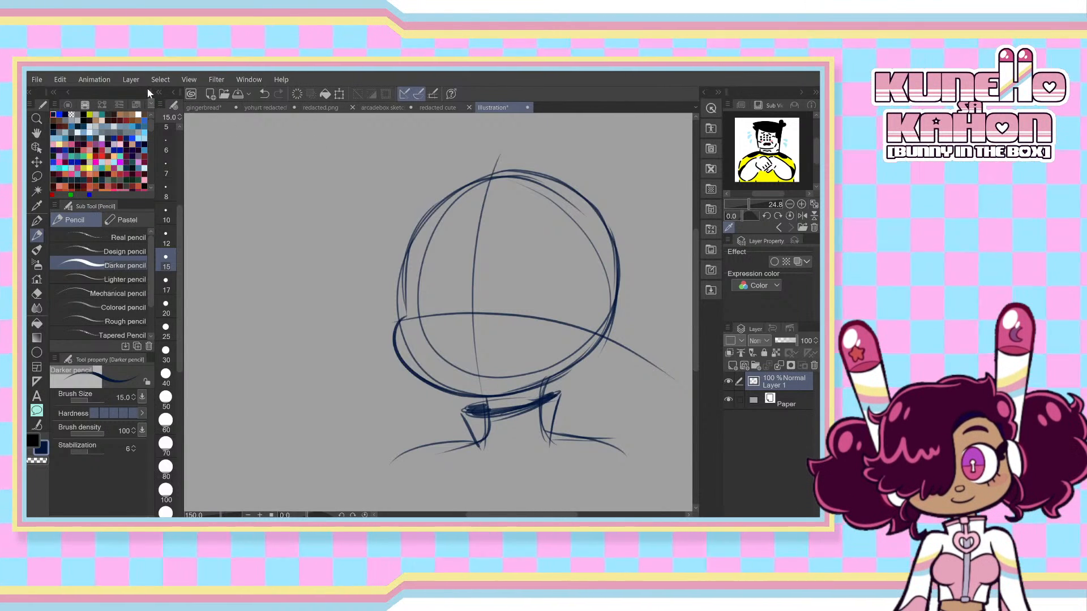
pyautogui.click(790, 227)
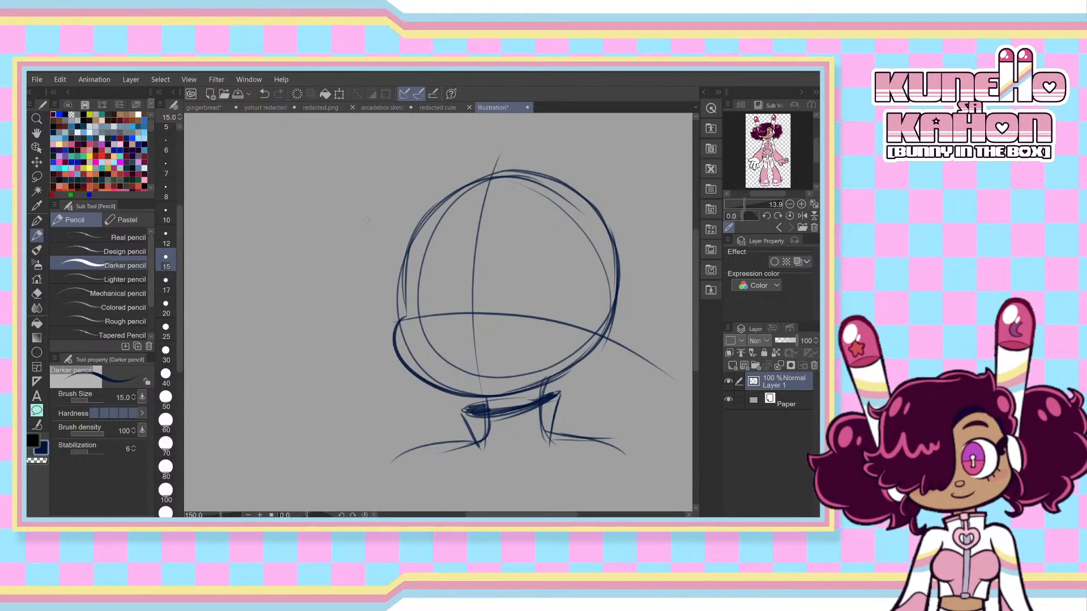
pyautogui.moveTo(743, 203); pyautogui.dragTo(749, 209)
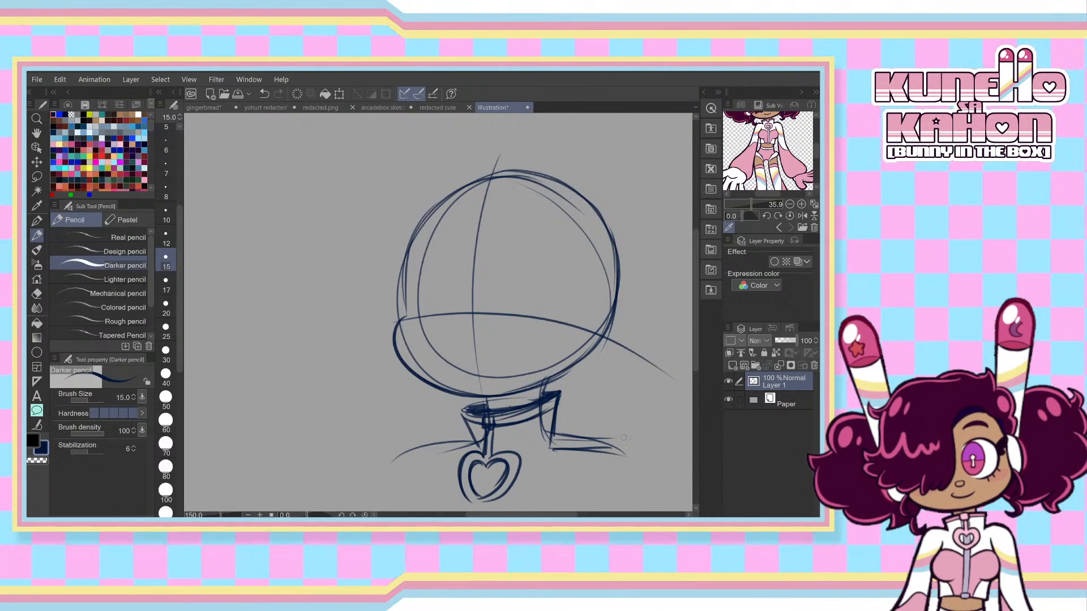
# - Draw a small curved smile across the vertical guideline in the lower part of the face
pyautogui.scroll(1, 452, 379)
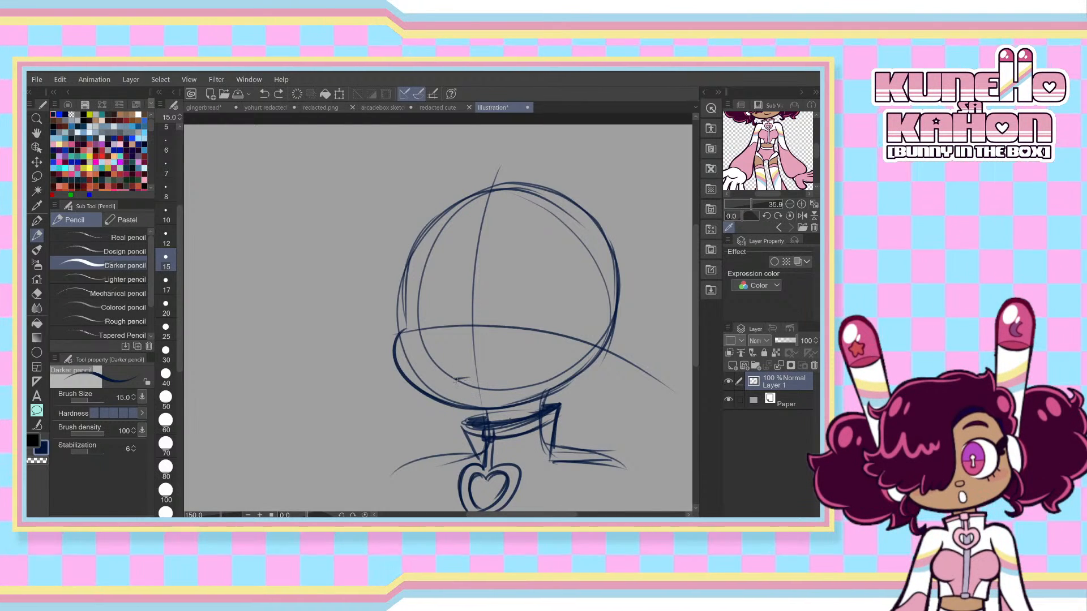
pyautogui.moveTo(450, 373); pyautogui.dragTo(500, 367)
pyautogui.hotkey('ctrl', 'z')
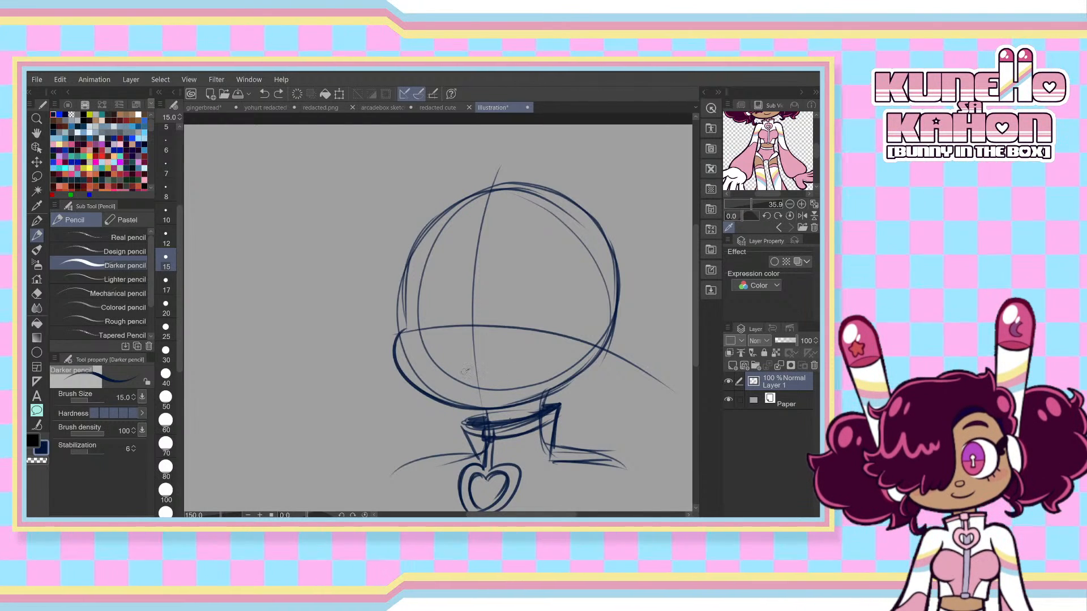
pyautogui.moveTo(449, 372)
pyautogui.mouseDown()
pyautogui.moveTo(503, 358)
pyautogui.moveTo(463, 377)
pyautogui.moveTo(512, 374)
pyautogui.mouseUp()
# - Redraw the head's contour with fuller, darker strokes along the left side, the crown and the right side
pyautogui.moveTo(449, 188)
pyautogui.mouseDown()
pyautogui.moveTo(418, 239)
pyautogui.moveTo(407, 334)
pyautogui.mouseUp()
pyautogui.hotkey('ctrl', 'z')
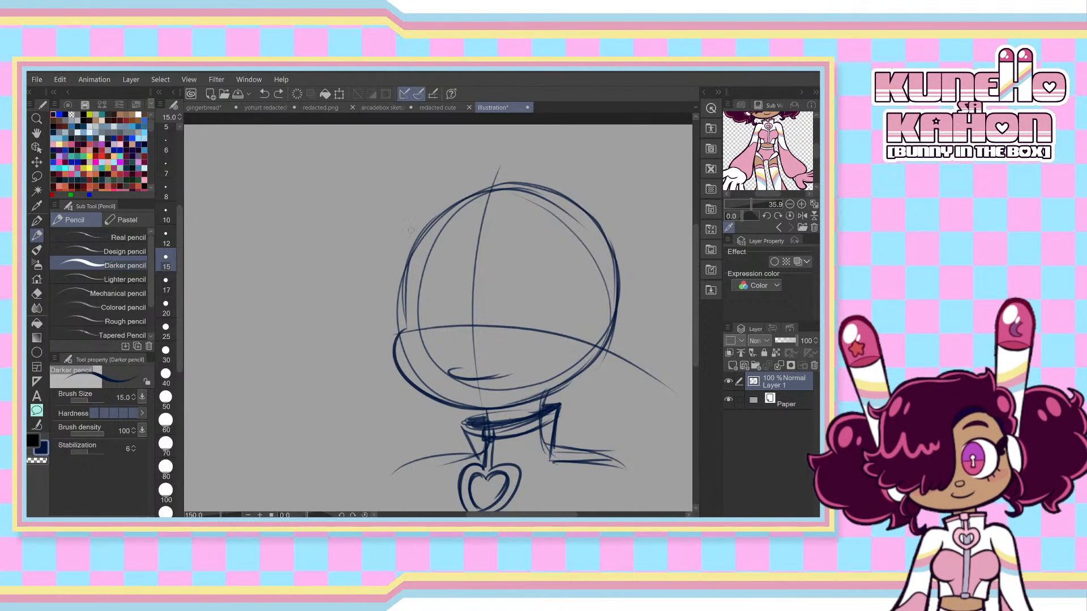
pyautogui.moveTo(482, 166); pyautogui.dragTo(398, 304)
pyautogui.hotkey('ctrl', 'z')
pyautogui.moveTo(421, 217); pyautogui.dragTo(399, 311)
pyautogui.moveTo(498, 188); pyautogui.dragTo(395, 268)
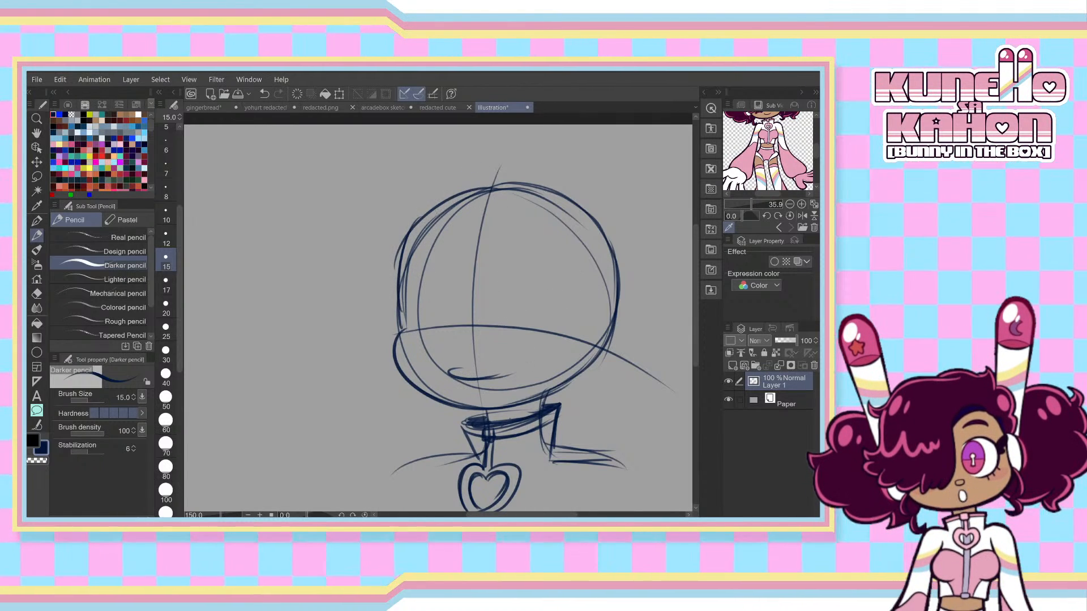
pyautogui.moveTo(419, 222); pyautogui.dragTo(515, 181)
pyautogui.moveTo(574, 207); pyautogui.dragTo(622, 320)
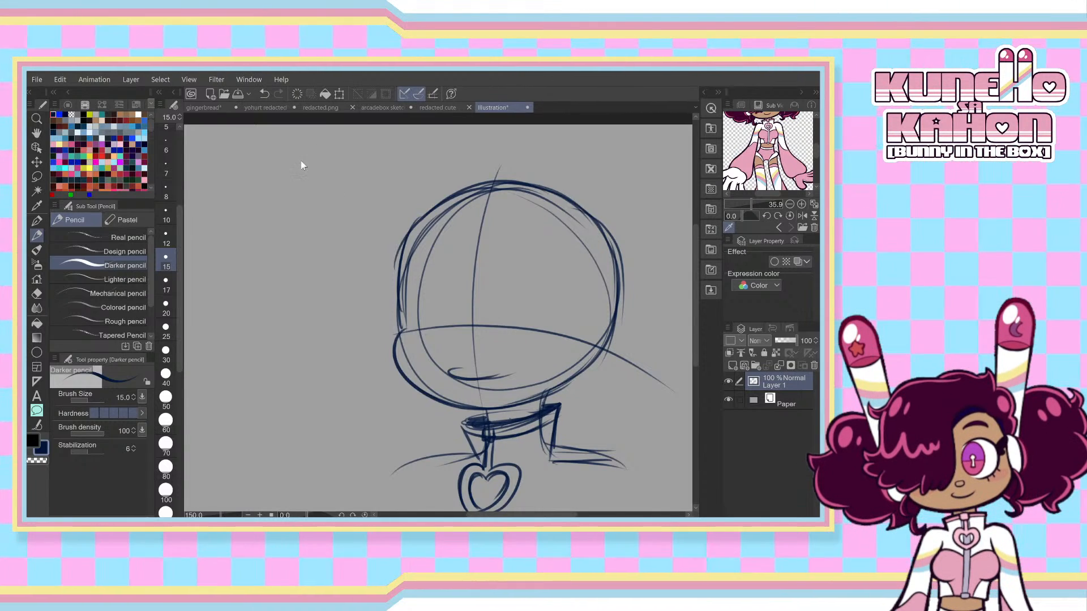
# - Open the sprinkle sheep no circles.png artwork and examine the character's face, hair and outfit up close
pyautogui.doubleClick(301, 163)
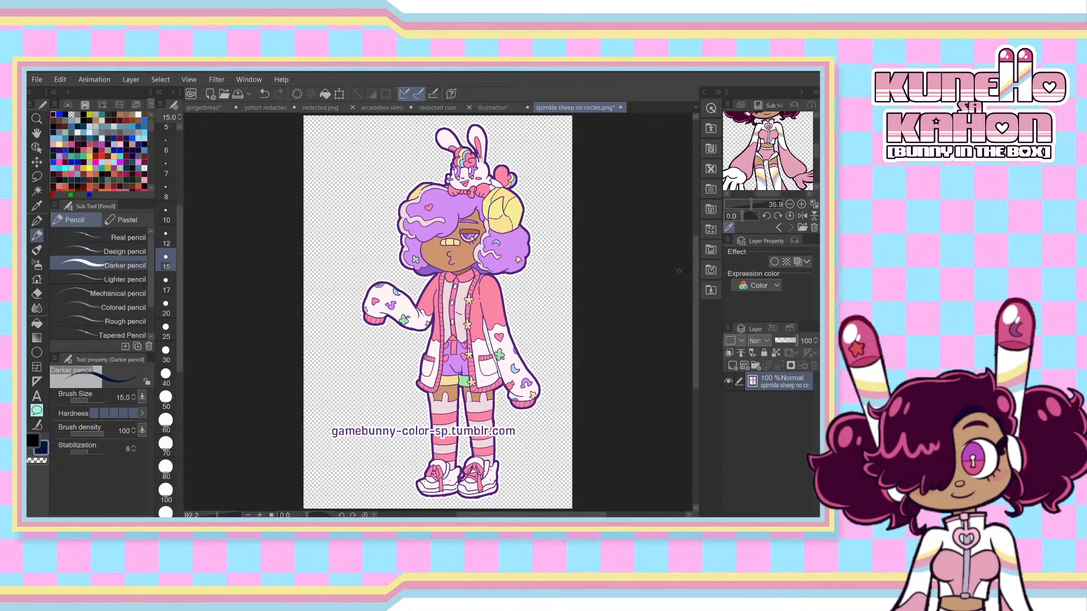
pyautogui.moveTo(694, 283)
pyautogui.mouseDown()
pyautogui.moveTo(689, 301)
pyautogui.moveTo(685, 284)
pyautogui.mouseUp()
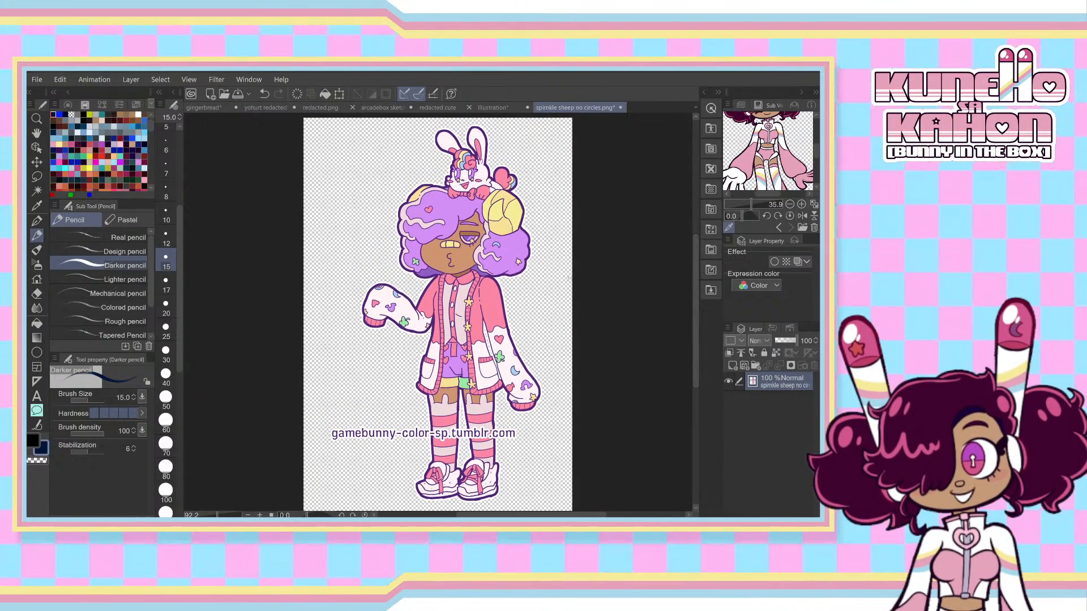
pyautogui.scroll(2, 572, 276)
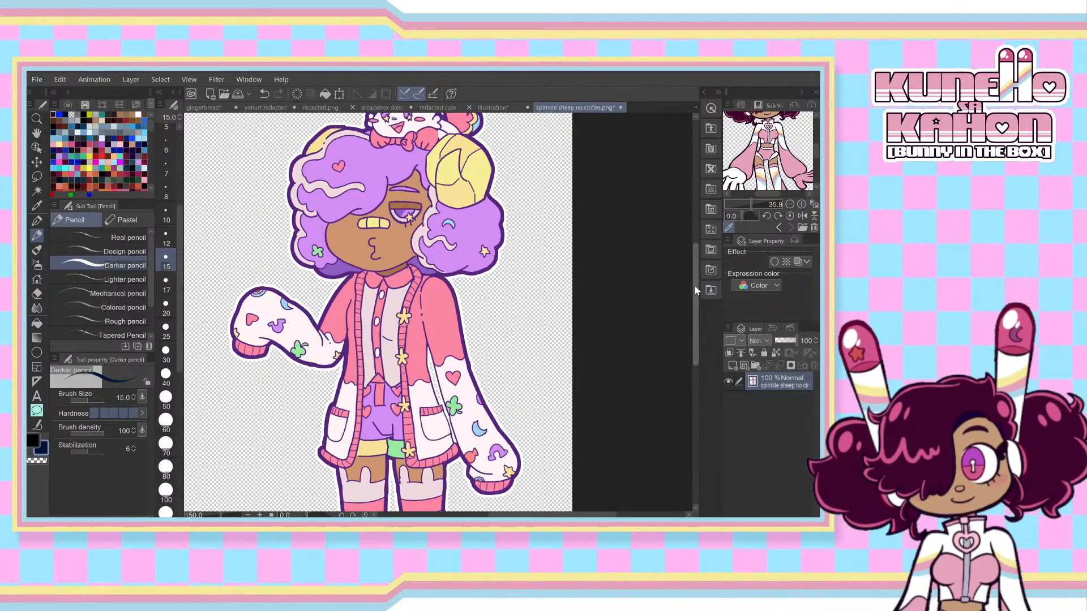
pyautogui.moveTo(695, 286)
pyautogui.mouseDown()
pyautogui.moveTo(687, 337)
pyautogui.moveTo(681, 283)
pyautogui.moveTo(683, 321)
pyautogui.mouseUp()
pyautogui.moveTo(552, 514); pyautogui.dragTo(534, 515)
pyautogui.moveTo(696, 330); pyautogui.dragTo(679, 267)
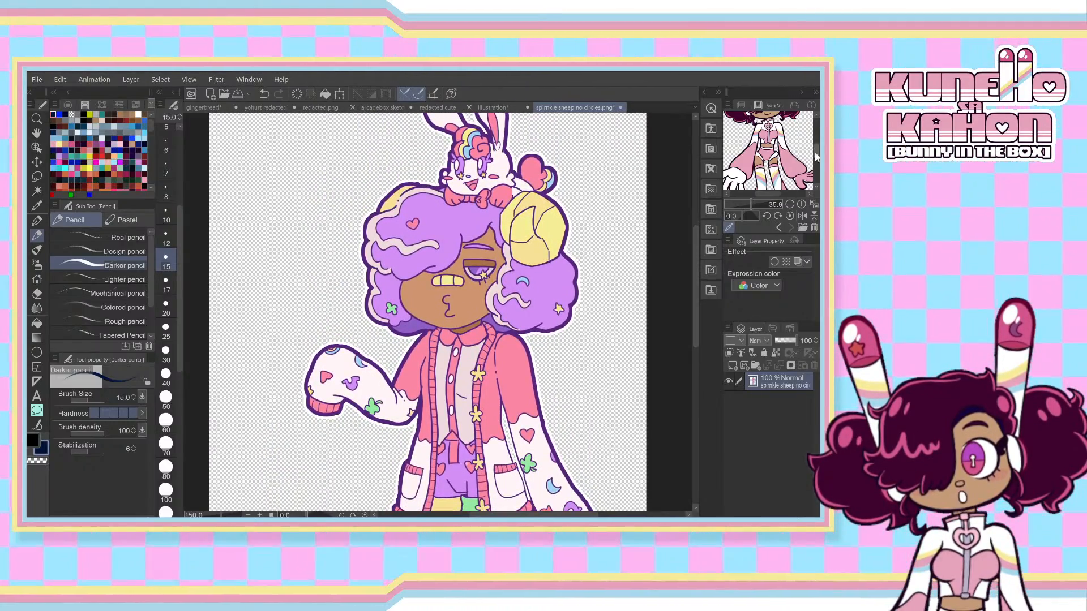
pyautogui.moveTo(815, 153)
pyautogui.mouseDown()
pyautogui.moveTo(815, 137)
pyautogui.moveTo(815, 154)
pyautogui.mouseUp()
pyautogui.moveTo(696, 281)
pyautogui.mouseDown()
pyautogui.moveTo(694, 348)
pyautogui.moveTo(685, 290)
pyautogui.mouseUp()
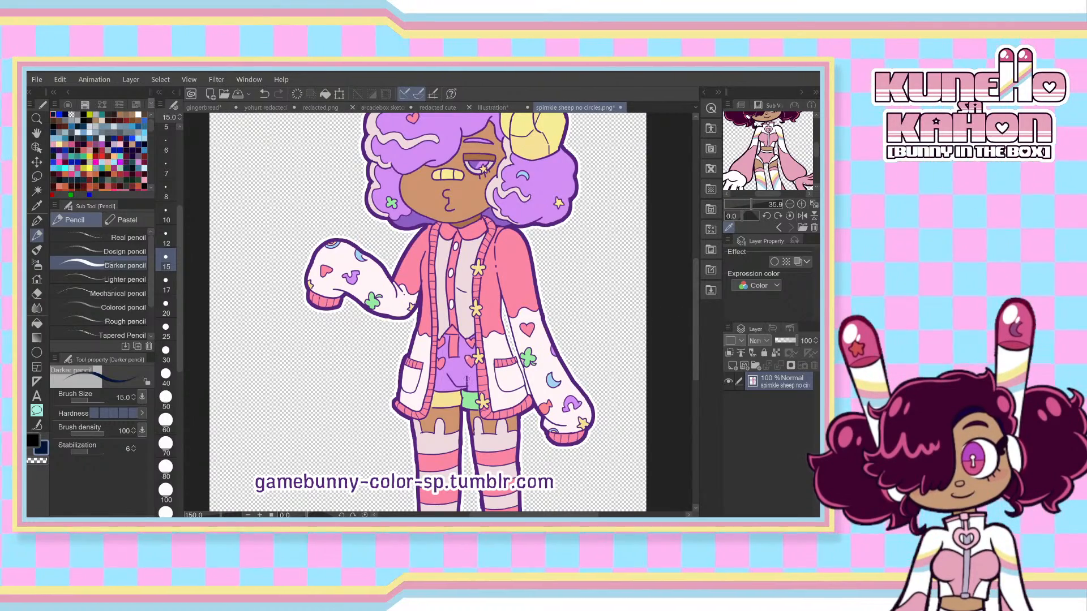
pyautogui.moveTo(693, 292); pyautogui.dragTo(697, 274)
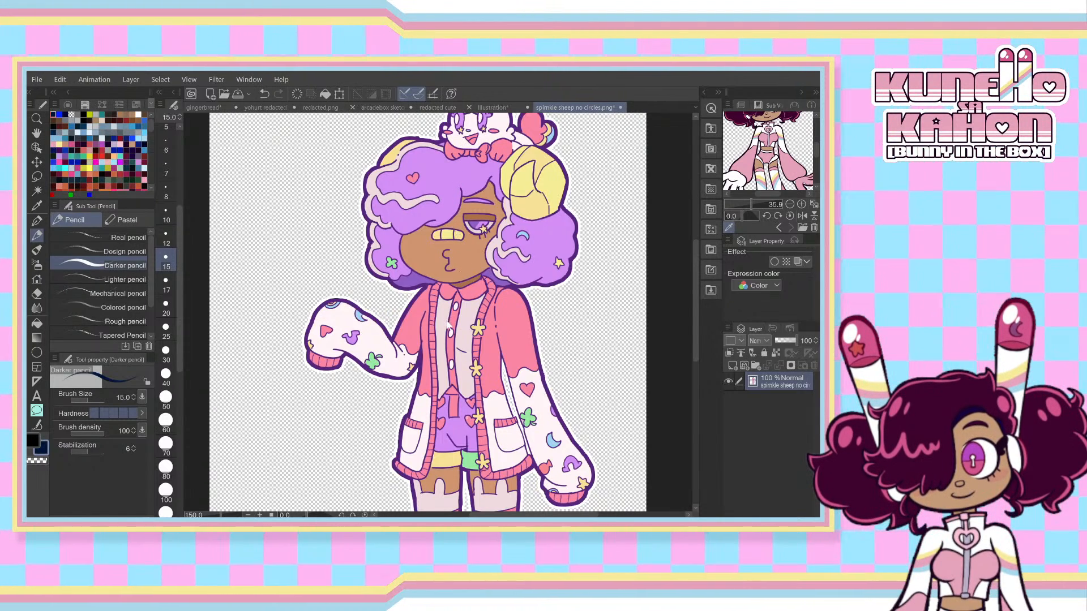
# - Return to the Illustration canvas, bring the reference character's face into view and draw a thick round eye right of the vertical guideline
pyautogui.click(498, 107)
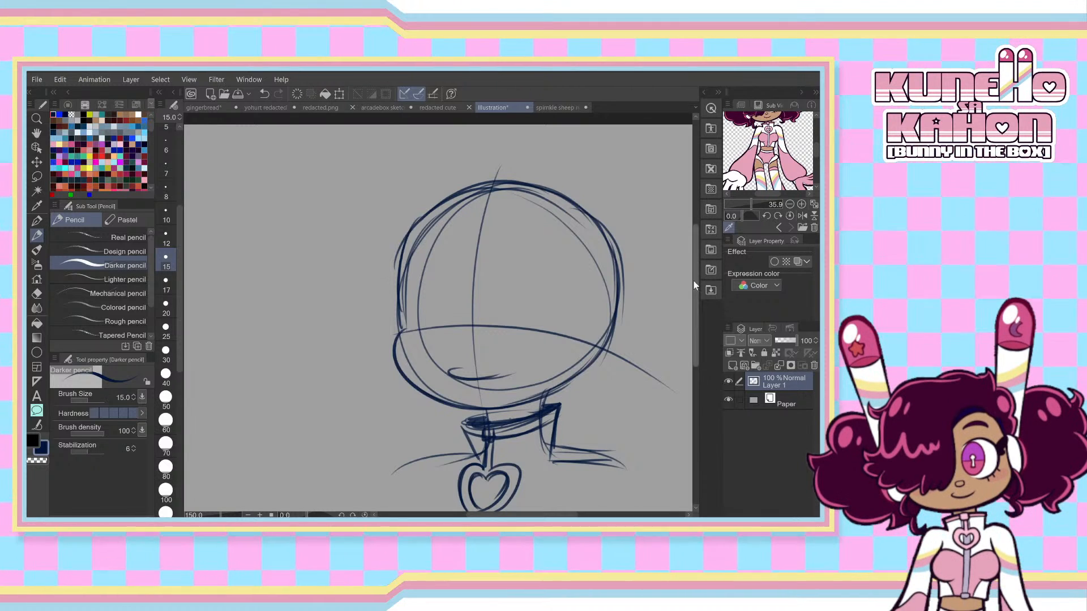
pyautogui.moveTo(515, 262)
pyautogui.mouseDown()
pyautogui.moveTo(549, 312)
pyautogui.moveTo(495, 310)
pyautogui.moveTo(521, 273)
pyautogui.moveTo(520, 341)
pyautogui.moveTo(501, 286)
pyautogui.moveTo(542, 312)
pyautogui.moveTo(489, 319)
pyautogui.moveTo(546, 291)
pyautogui.moveTo(537, 329)
pyautogui.moveTo(483, 307)
pyautogui.moveTo(546, 297)
pyautogui.moveTo(514, 279)
pyautogui.moveTo(490, 303)
pyautogui.moveTo(540, 306)
pyautogui.mouseUp()
pyautogui.hotkey('ctrl', 'z')
pyautogui.hotkey('ctrl', 'z')
pyautogui.hotkey('ctrl', 'z')
pyautogui.hotkey('ctrl', 'z')
pyautogui.hotkey('ctrl', 'z')
pyautogui.moveTo(815, 155); pyautogui.dragTo(815, 146)
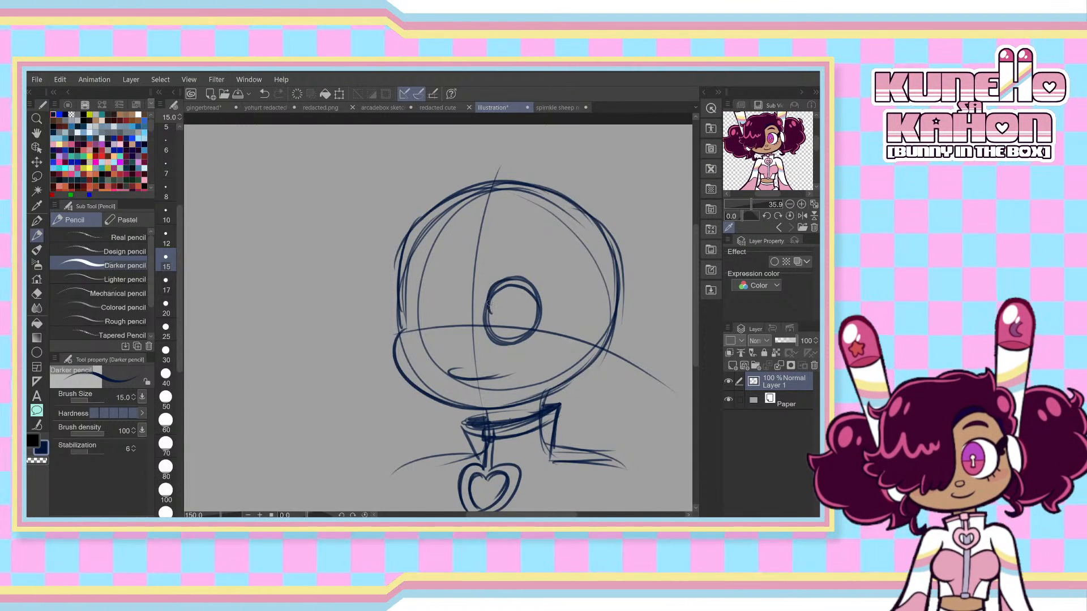
pyautogui.hotkey('ctrl', 'z')
pyautogui.moveTo(490, 311); pyautogui.dragTo(540, 300)
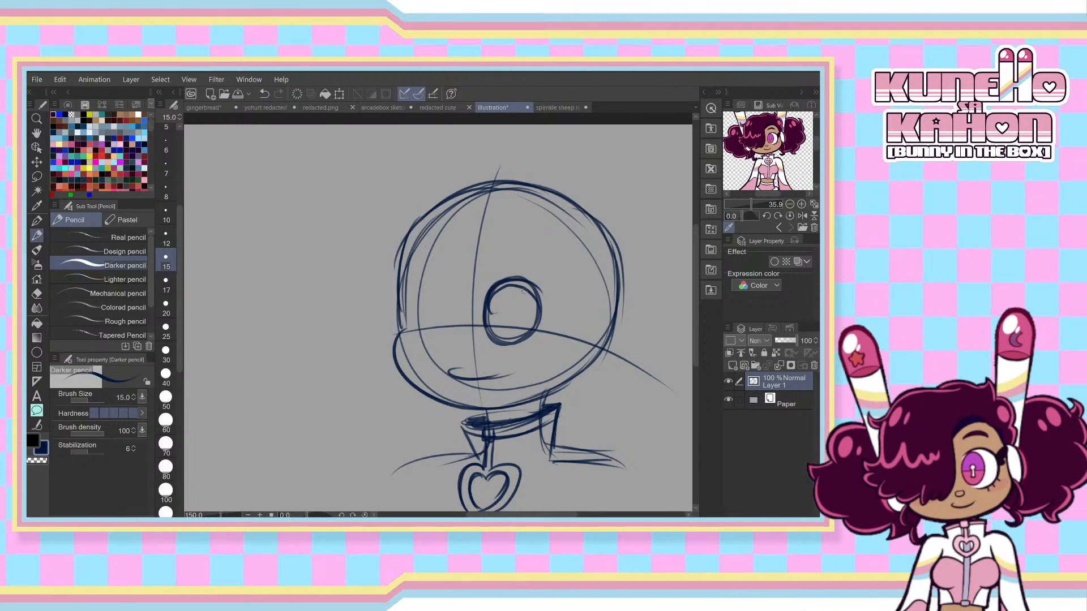
# - Draw an upright oval iris against the right edge of the eye
pyautogui.moveTo(529, 285); pyautogui.dragTo(523, 339)
pyautogui.hotkey('ctrl', 'z')
pyautogui.moveTo(518, 286); pyautogui.dragTo(522, 338)
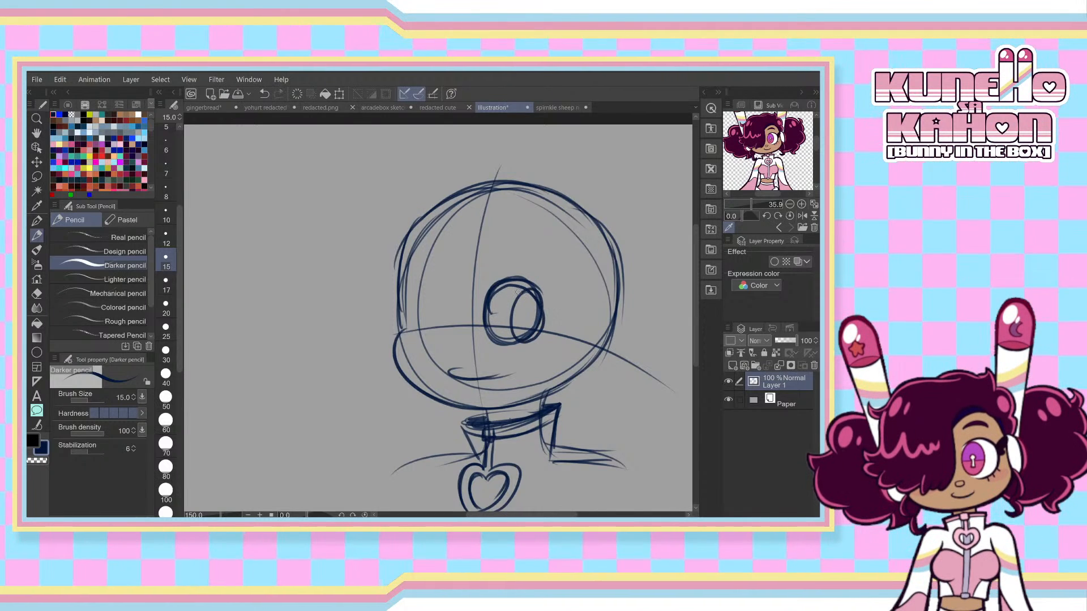
# - Lasso the whole eye and move it slightly to the right on the face
pyautogui.click(35, 176)
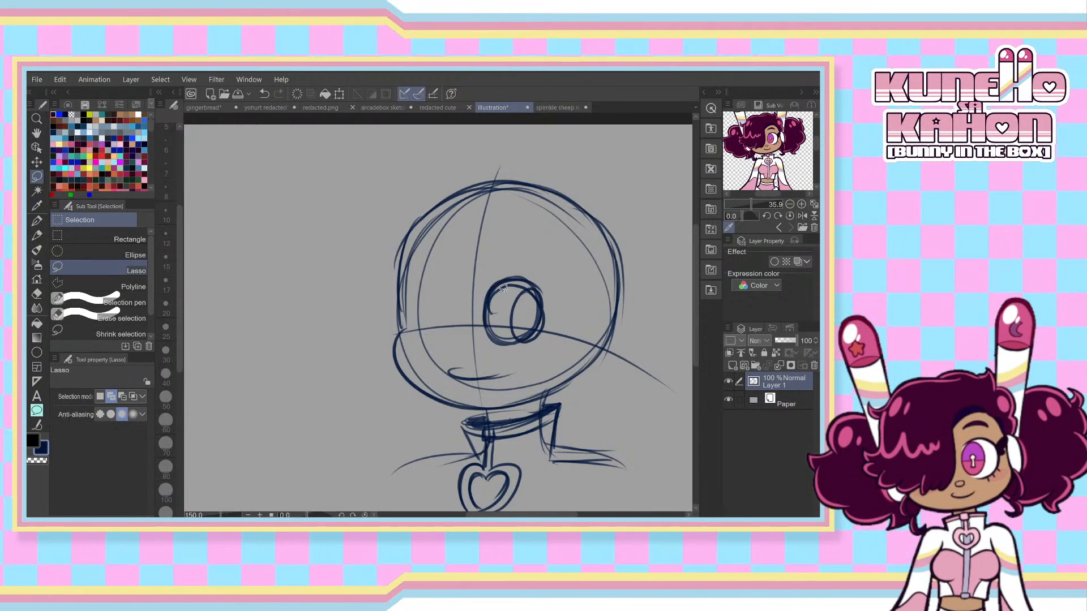
pyautogui.moveTo(490, 276)
pyautogui.mouseDown()
pyautogui.moveTo(551, 326)
pyautogui.moveTo(491, 276)
pyautogui.mouseUp()
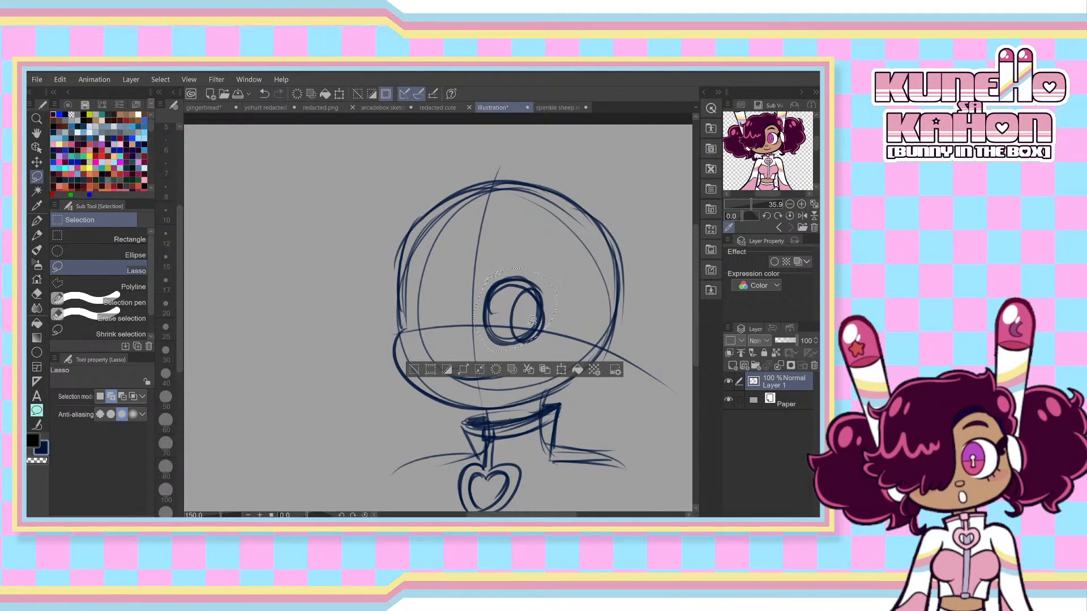
pyautogui.hotkey('ctrl', 't')
pyautogui.moveTo(526, 324); pyautogui.dragTo(536, 323)
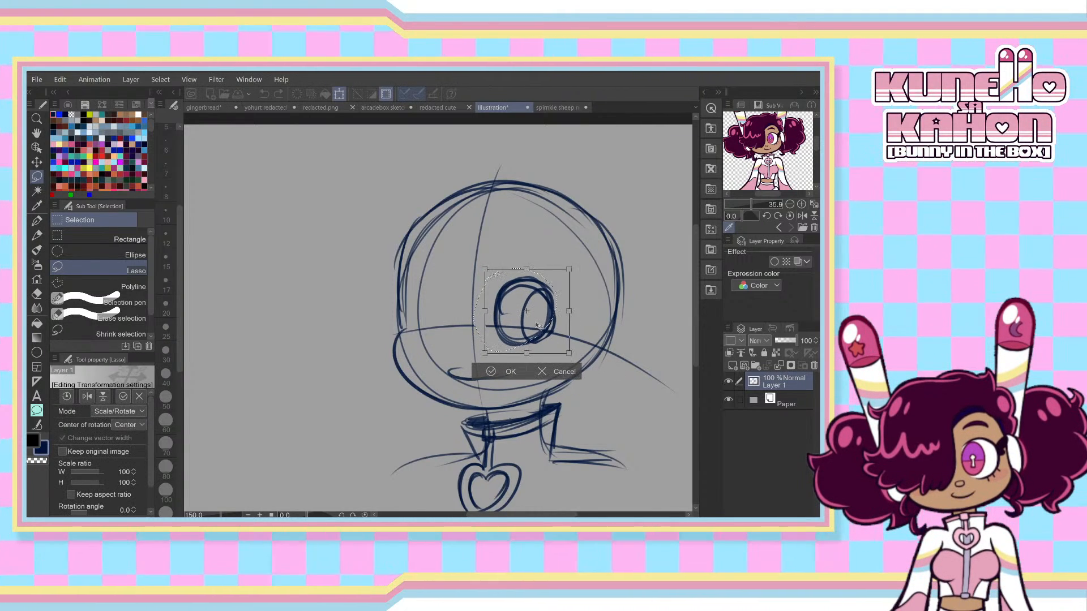
pyautogui.press('Return')
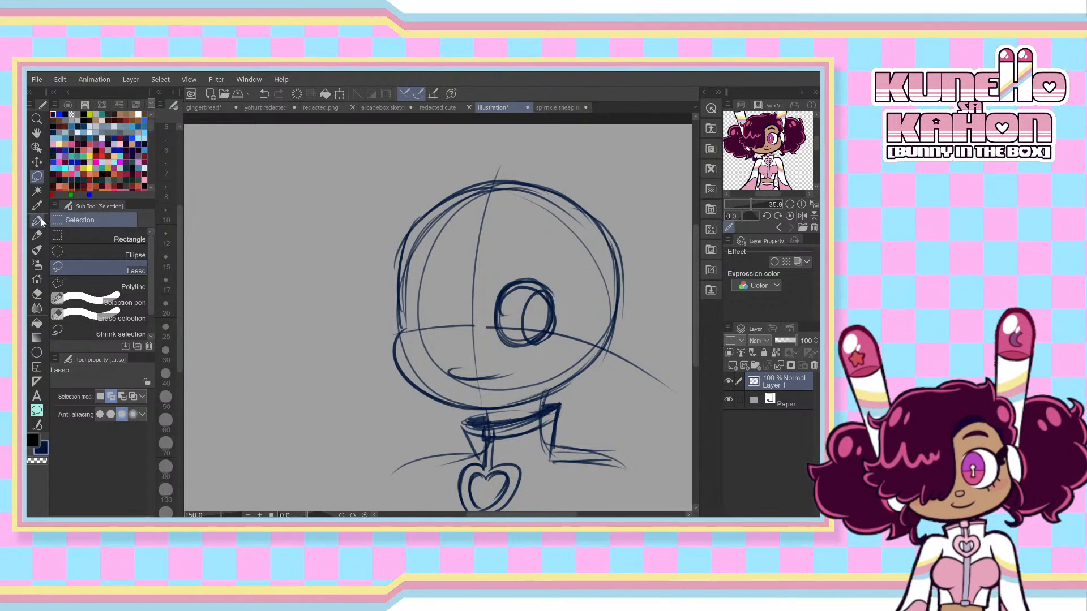
# - Sketch a small keyhole-shaped pupil with a round top inside the iris using the Darker pencil
pyautogui.press('p')
pyautogui.moveTo(522, 319); pyautogui.dragTo(549, 326)
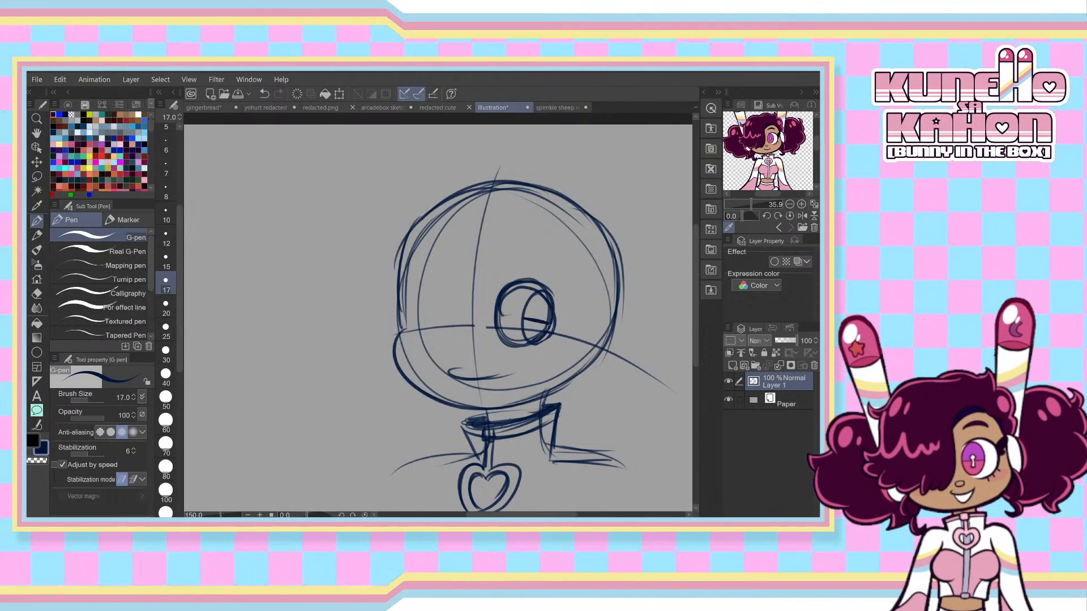
pyautogui.click(38, 235)
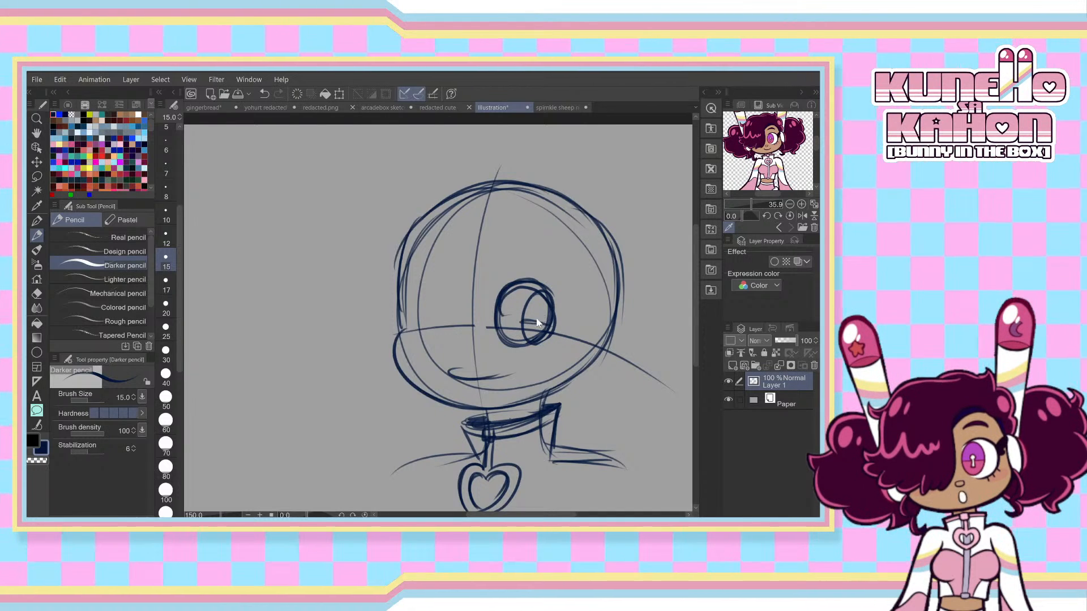
pyautogui.moveTo(518, 324)
pyautogui.mouseDown()
pyautogui.moveTo(537, 316)
pyautogui.moveTo(540, 329)
pyautogui.mouseUp()
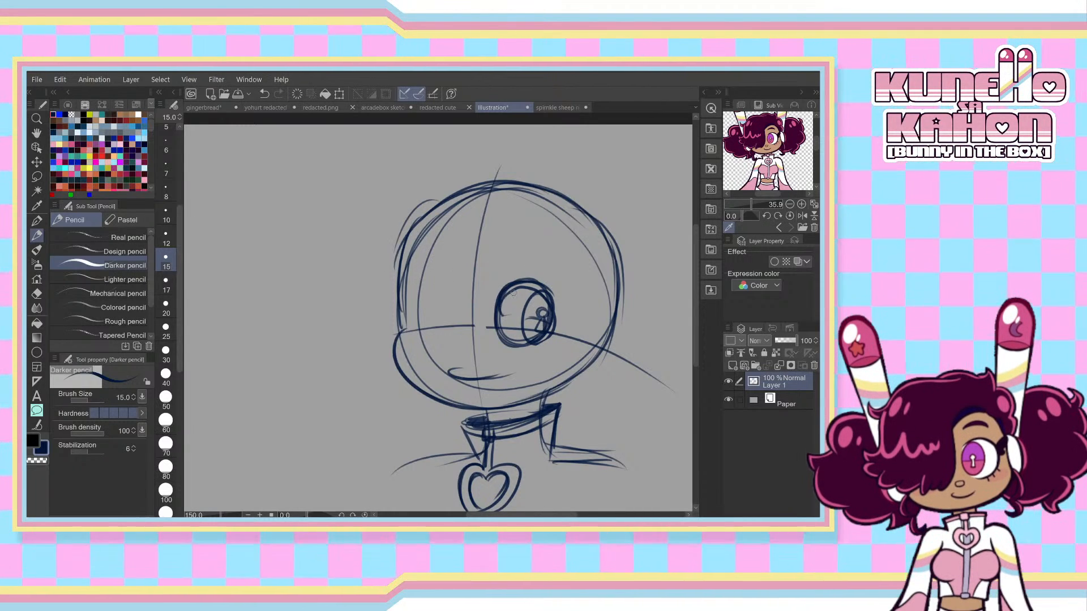
# - Draw two pointed lashes at the outer corner of the eye and look at the face in the sprinkle sheep artwork for reference
pyautogui.moveTo(532, 280)
pyautogui.mouseDown()
pyautogui.moveTo(559, 298)
pyautogui.moveTo(559, 323)
pyautogui.moveTo(558, 299)
pyautogui.moveTo(568, 301)
pyautogui.mouseUp()
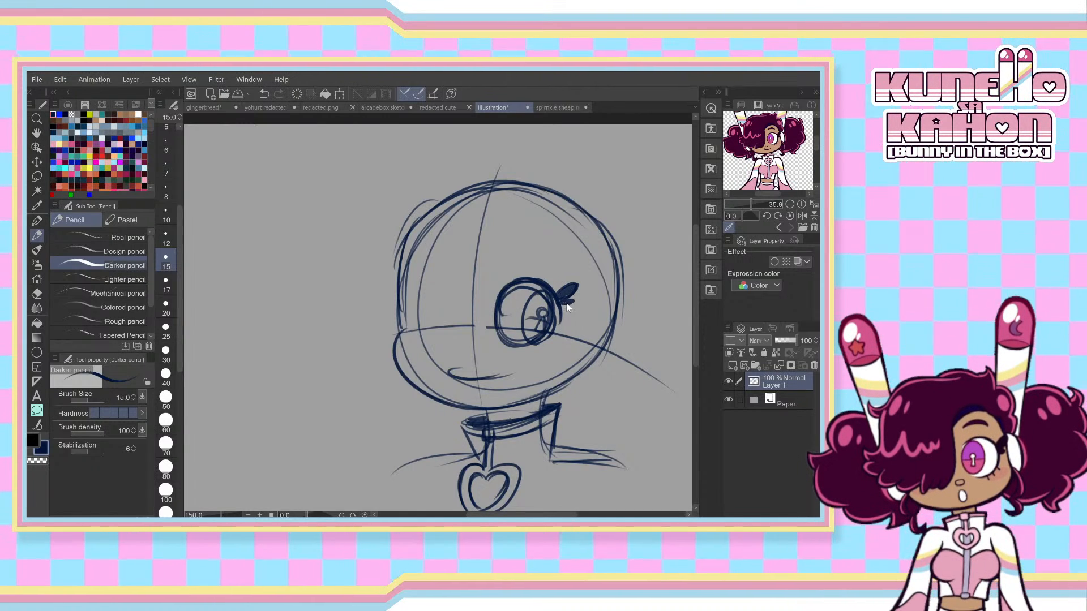
pyautogui.hotkey('ctrl', 'z')
pyautogui.click(557, 107)
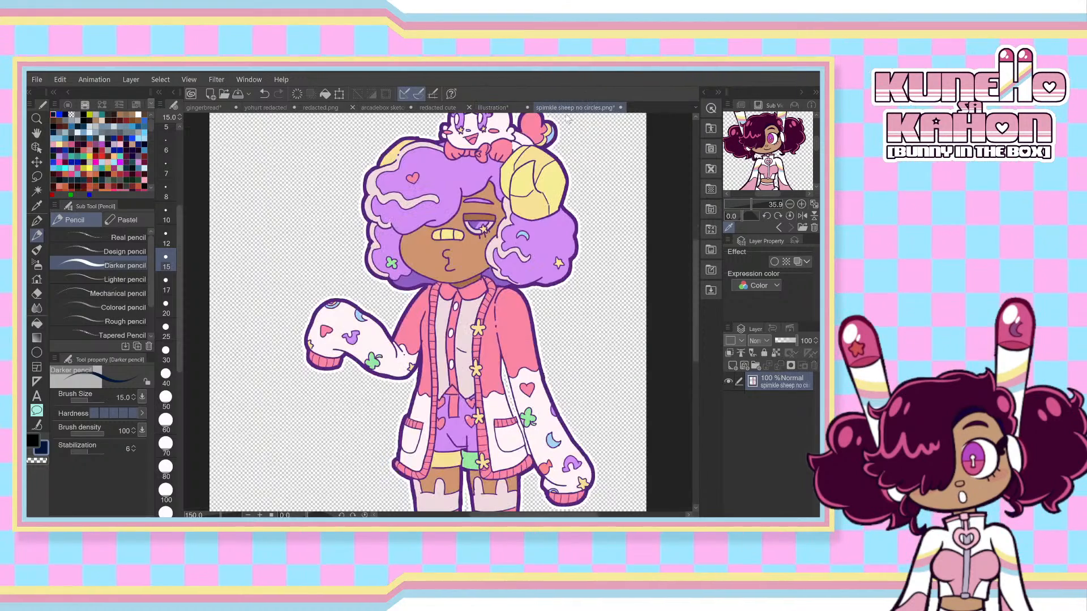
pyautogui.scroll(2, 428, 311)
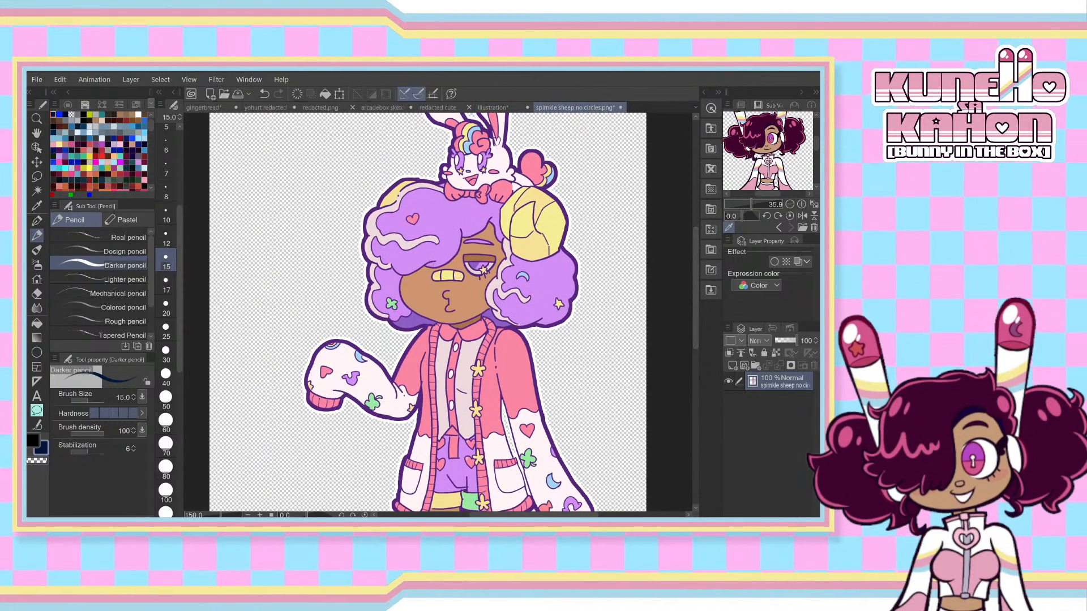
pyautogui.click(492, 108)
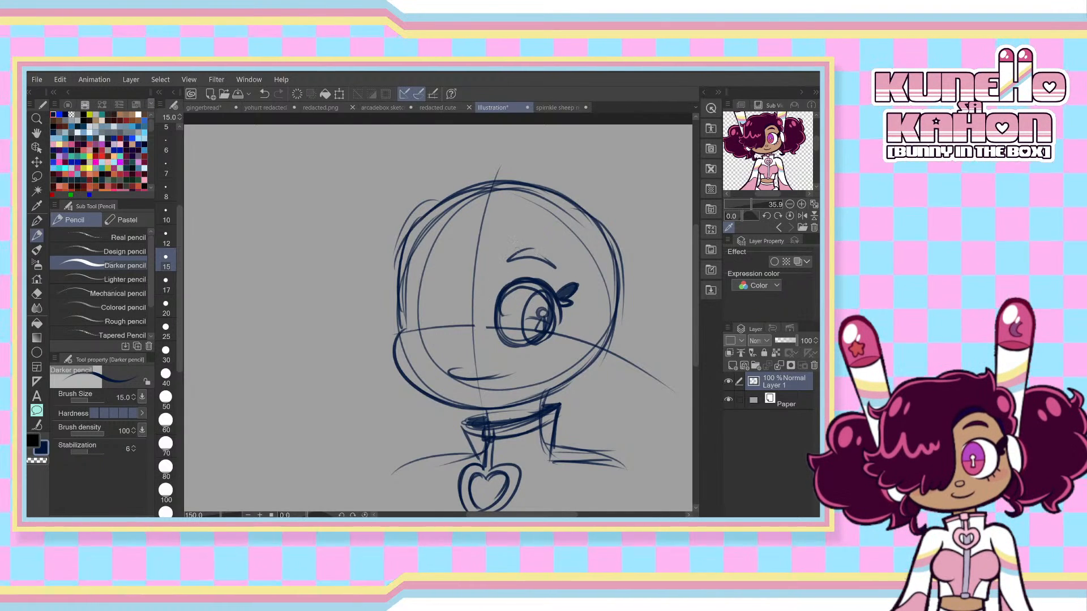
# - Draw an arched eyebrow above the eye and a small nose on the vertical guideline
pyautogui.moveTo(508, 253); pyautogui.dragTo(550, 260)
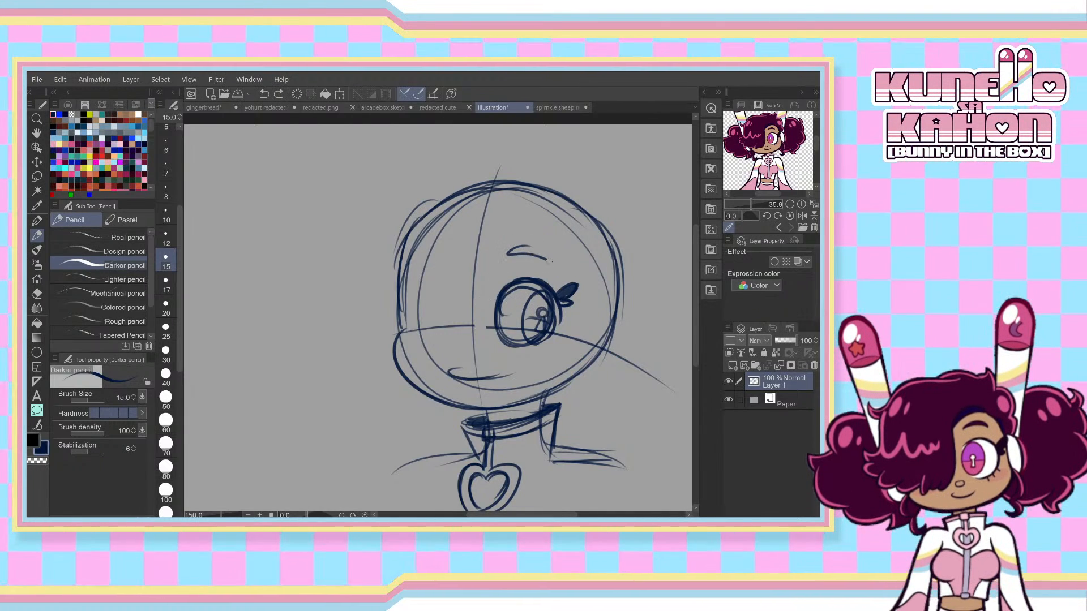
pyautogui.moveTo(469, 343)
pyautogui.mouseDown()
pyautogui.moveTo(477, 355)
pyautogui.moveTo(482, 340)
pyautogui.mouseUp()
pyautogui.hotkey('ctrl', 'z')
pyautogui.hotkey('ctrl', 'z')
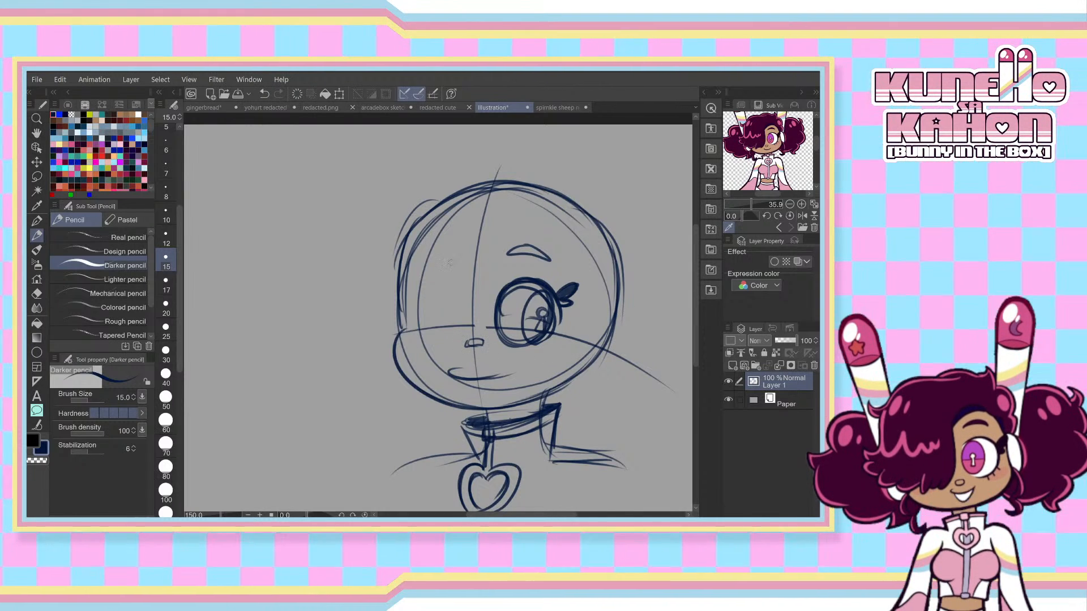
# - Sketch the hair outline over the left side of the head, ending in a lock that flicks outward
pyautogui.moveTo(369, 265); pyautogui.dragTo(464, 191)
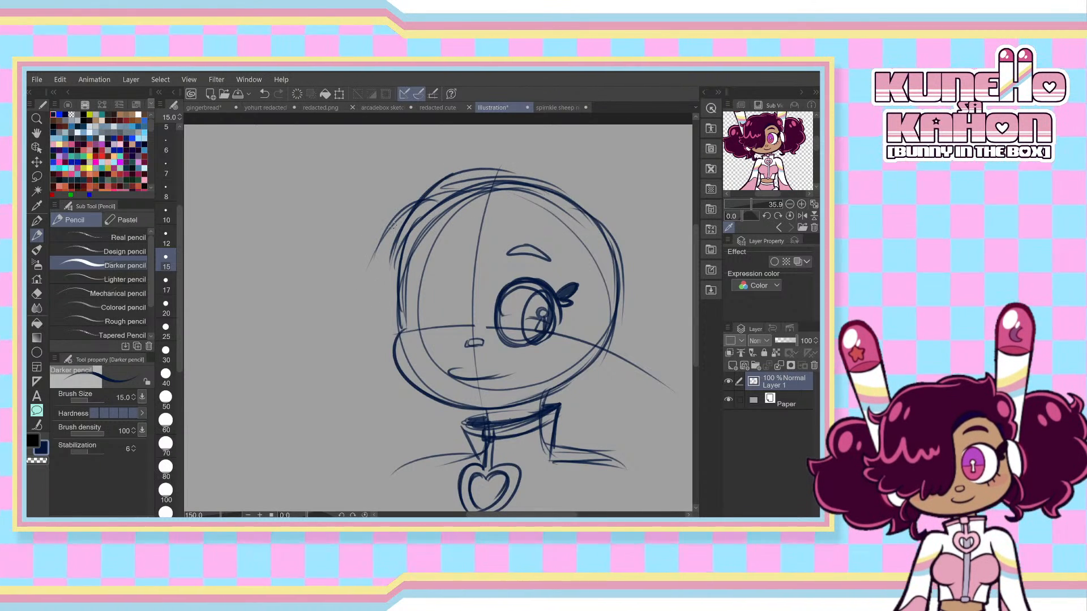
pyautogui.hotkey('ctrl', 'z')
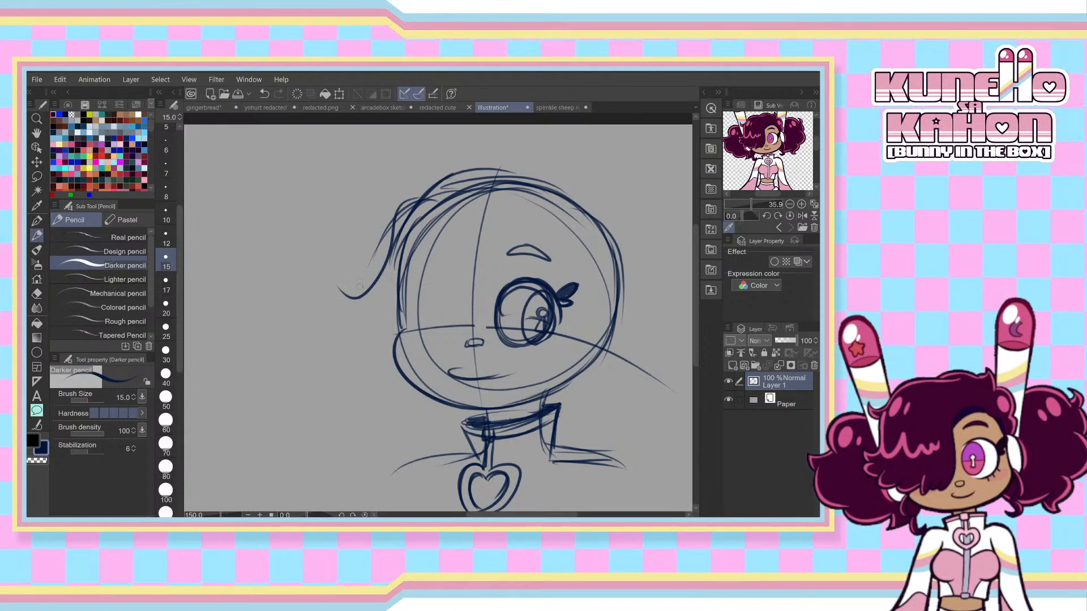
pyautogui.hotkey('ctrl', 'z')
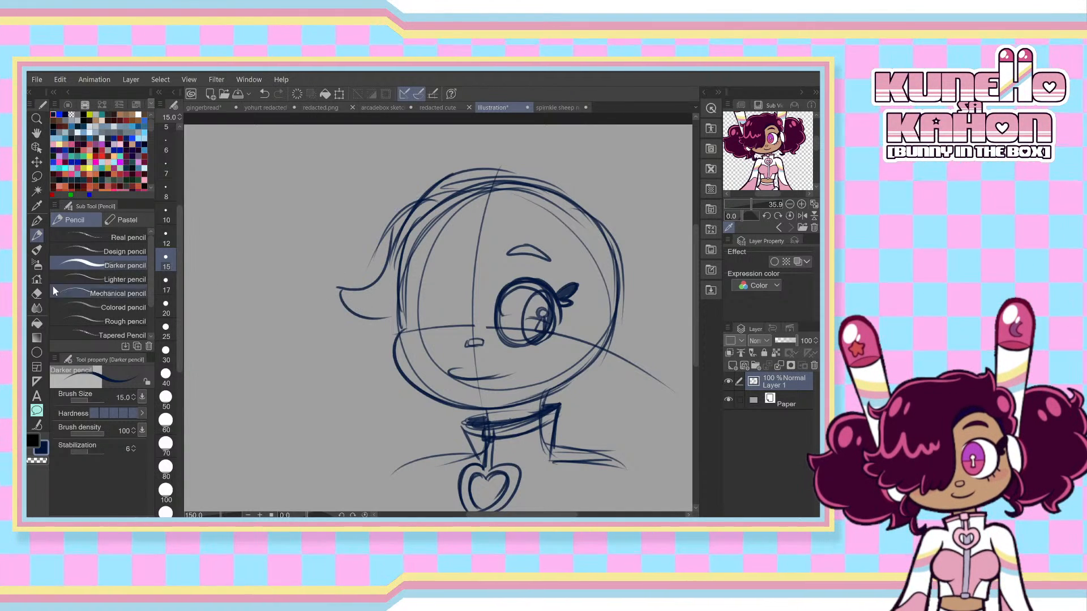
# - Erase the old mouth, lower guidelines and chin line with the Hard eraser, and redraw the cheek and jaw with the Darker pencil
pyautogui.click(36, 293)
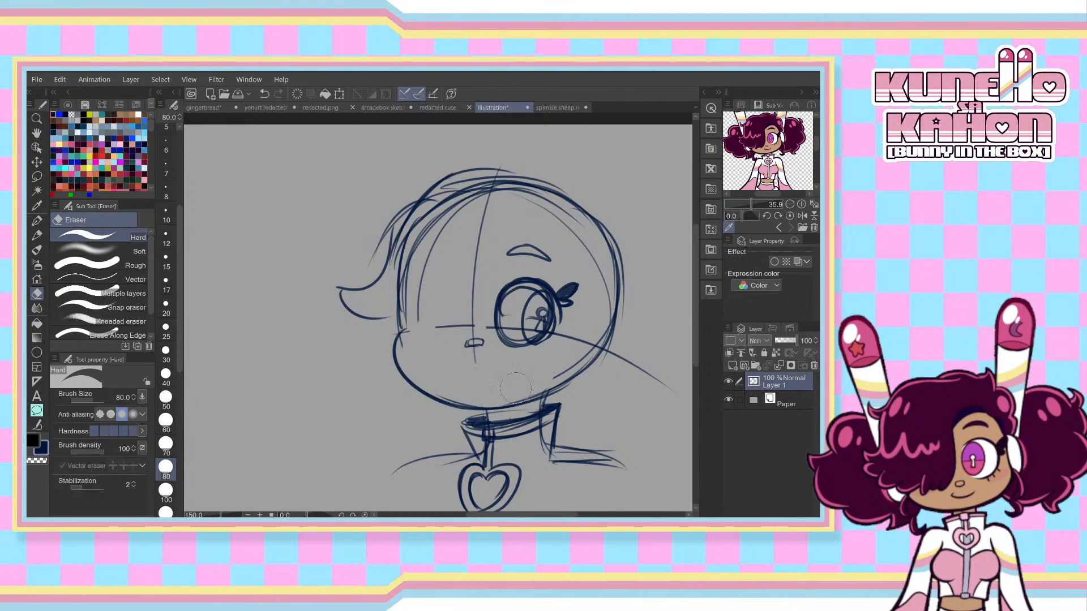
pyautogui.moveTo(473, 402); pyautogui.dragTo(539, 382)
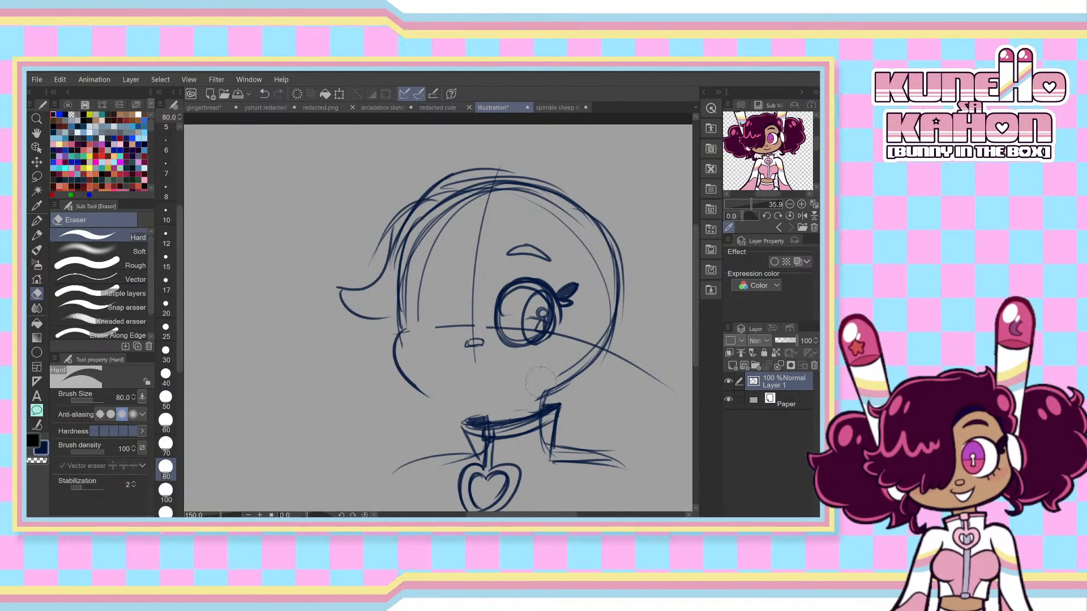
pyautogui.press('p')
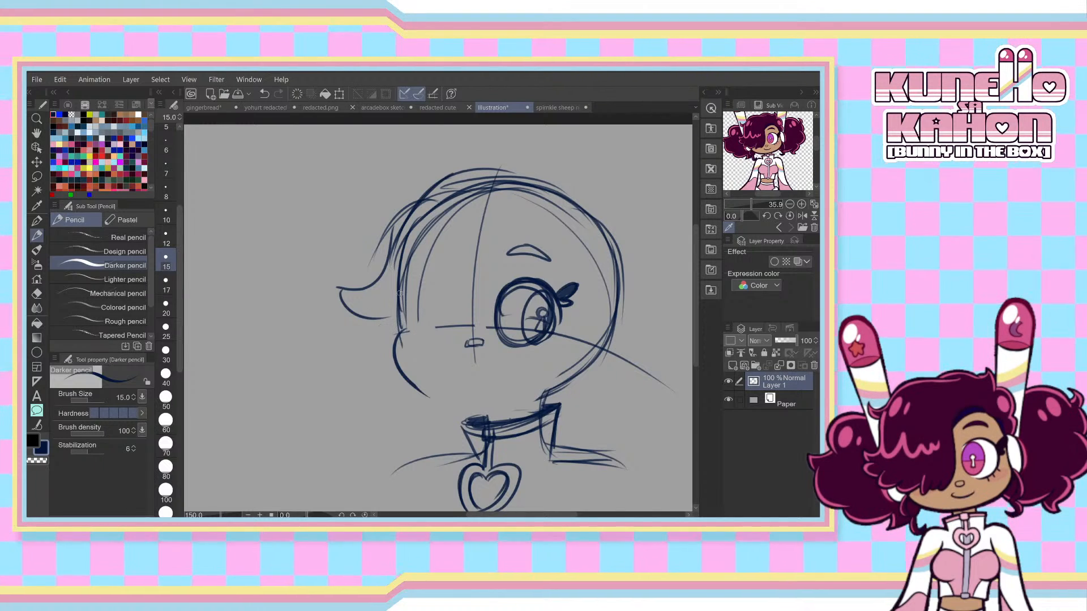
pyautogui.moveTo(403, 333); pyautogui.dragTo(432, 395)
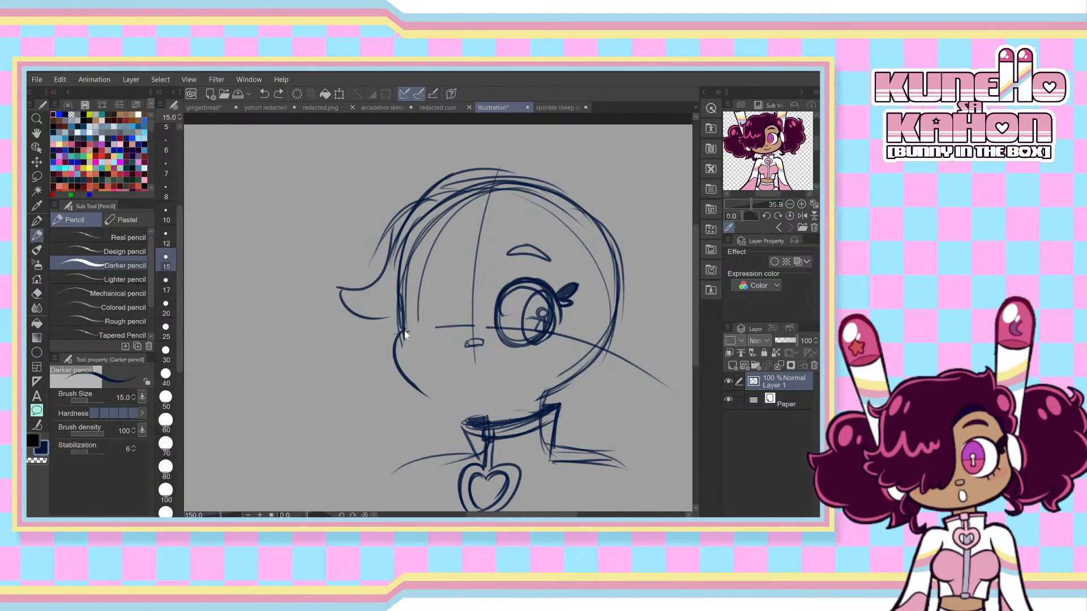
pyautogui.moveTo(405, 335)
pyautogui.mouseDown()
pyautogui.moveTo(440, 401)
pyautogui.moveTo(532, 405)
pyautogui.mouseUp()
pyautogui.hotkey('ctrl', 'z')
pyautogui.moveTo(443, 403); pyautogui.dragTo(548, 389)
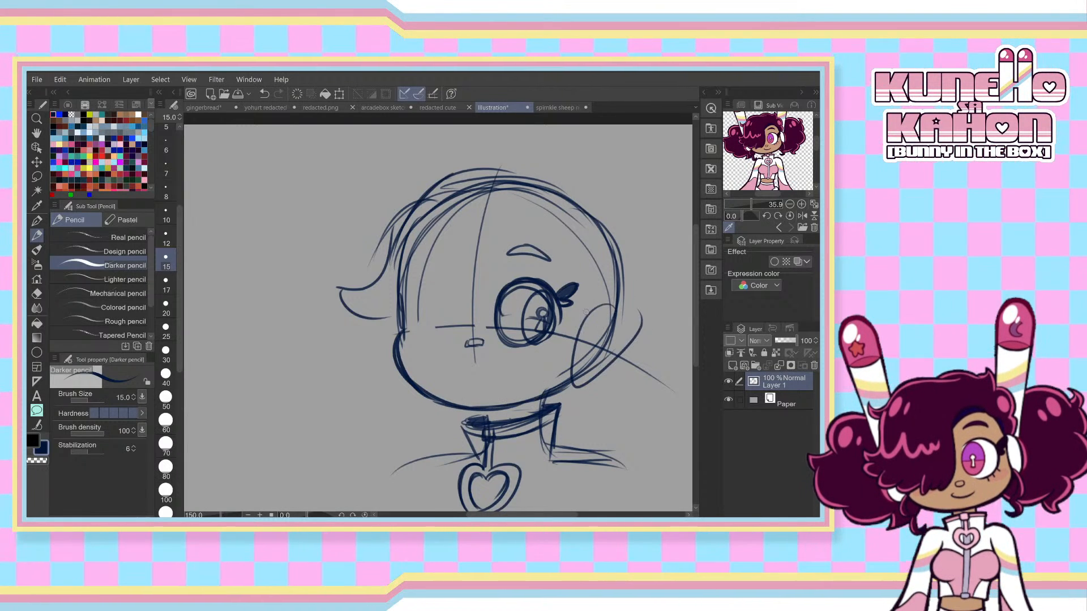
# - Draw the overlapping ovals of the earmuff at the right side of the head and a curved smile below the nose
pyautogui.moveTo(602, 309)
pyautogui.mouseDown()
pyautogui.moveTo(596, 381)
pyautogui.moveTo(591, 311)
pyautogui.moveTo(614, 310)
pyautogui.moveTo(611, 383)
pyautogui.moveTo(633, 338)
pyautogui.moveTo(601, 377)
pyautogui.moveTo(612, 323)
pyautogui.moveTo(618, 370)
pyautogui.moveTo(636, 339)
pyautogui.moveTo(595, 364)
pyautogui.moveTo(637, 328)
pyautogui.mouseUp()
pyautogui.hotkey('ctrl', 'z')
pyautogui.hotkey('ctrl', 'z')
pyautogui.hotkey('ctrl', 'z')
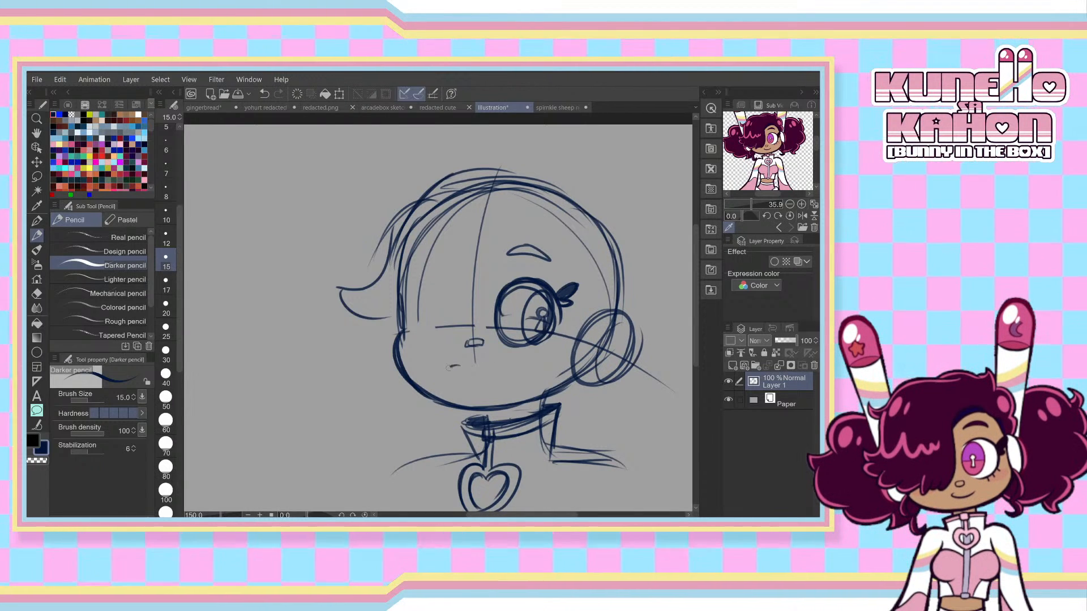
pyautogui.hotkey('ctrl', 'z')
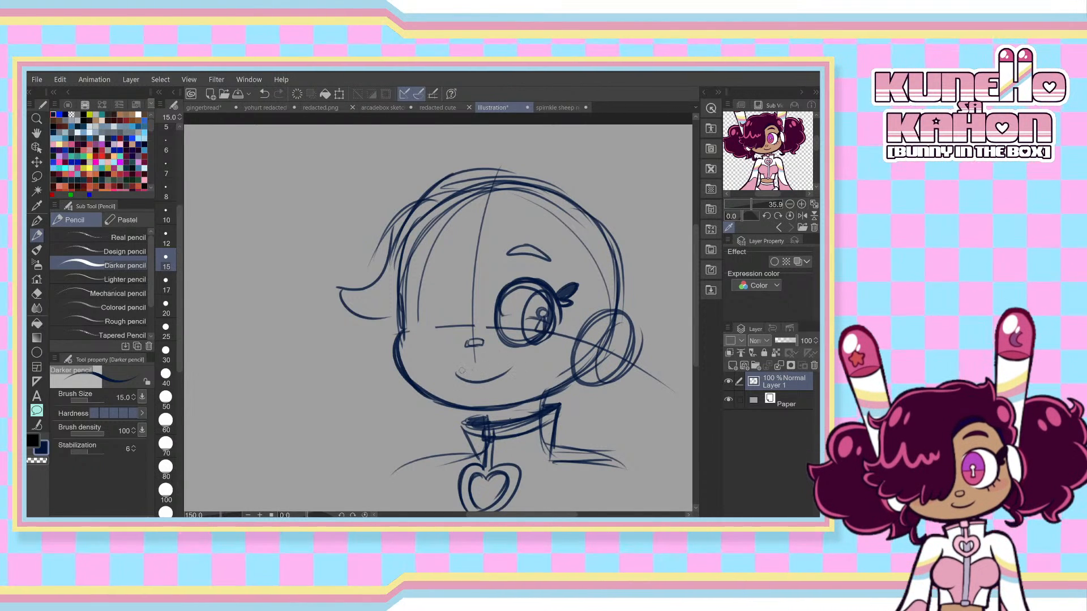
# - Draw long slanted strokes rising from the earmuff as the inner edge of the right bunny ear
pyautogui.moveTo(591, 320); pyautogui.dragTo(652, 148)
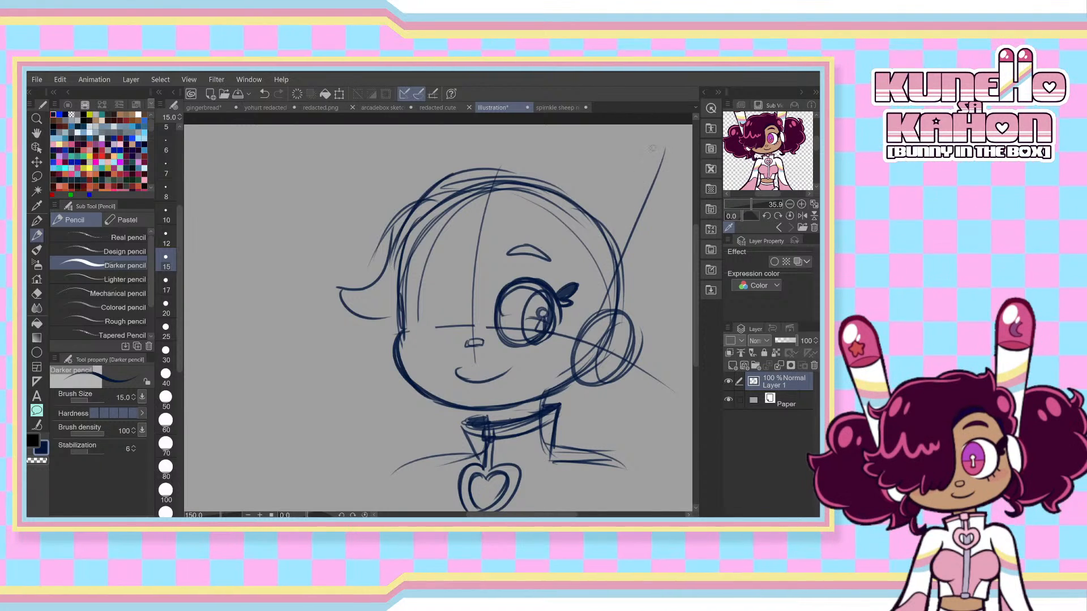
pyautogui.moveTo(597, 323); pyautogui.dragTo(660, 139)
pyautogui.moveTo(614, 350)
pyautogui.mouseDown()
pyautogui.moveTo(474, 351)
pyautogui.moveTo(500, 348)
pyautogui.mouseUp()
pyautogui.hotkey('ctrl', 'z')
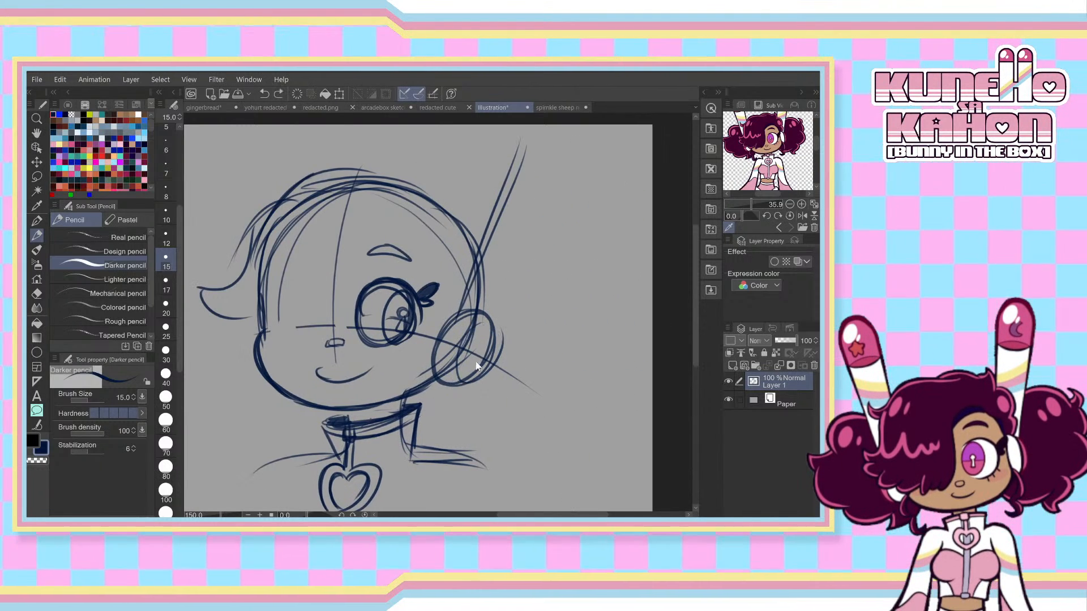
# - Try out rounded tips and outer edges for the right bunny ear
pyautogui.moveTo(464, 315)
pyautogui.mouseDown()
pyautogui.moveTo(529, 138)
pyautogui.moveTo(564, 154)
pyautogui.moveTo(563, 181)
pyautogui.mouseUp()
pyautogui.hotkey('ctrl', 'z')
pyautogui.moveTo(406, 418); pyautogui.dragTo(402, 450)
pyautogui.moveTo(554, 147); pyautogui.dragTo(529, 270)
pyautogui.hotkey('ctrl', 'z')
pyautogui.moveTo(520, 175); pyautogui.dragTo(504, 317)
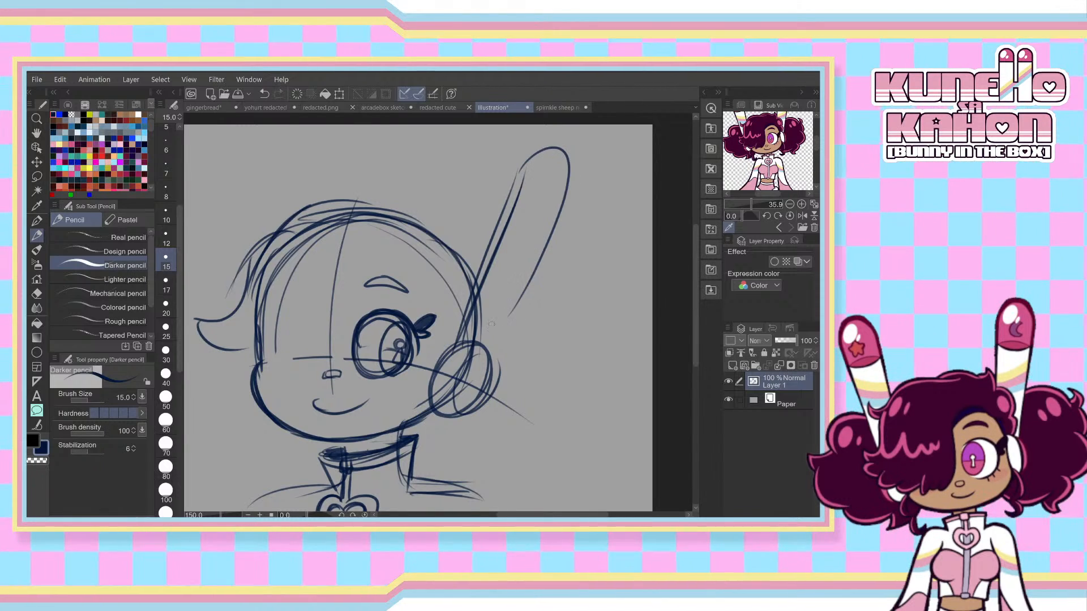
pyautogui.hotkey('ctrl', 'z')
pyautogui.moveTo(520, 176); pyautogui.dragTo(491, 319)
pyautogui.hotkey('ctrl', 'z')
pyautogui.moveTo(521, 173); pyautogui.dragTo(542, 257)
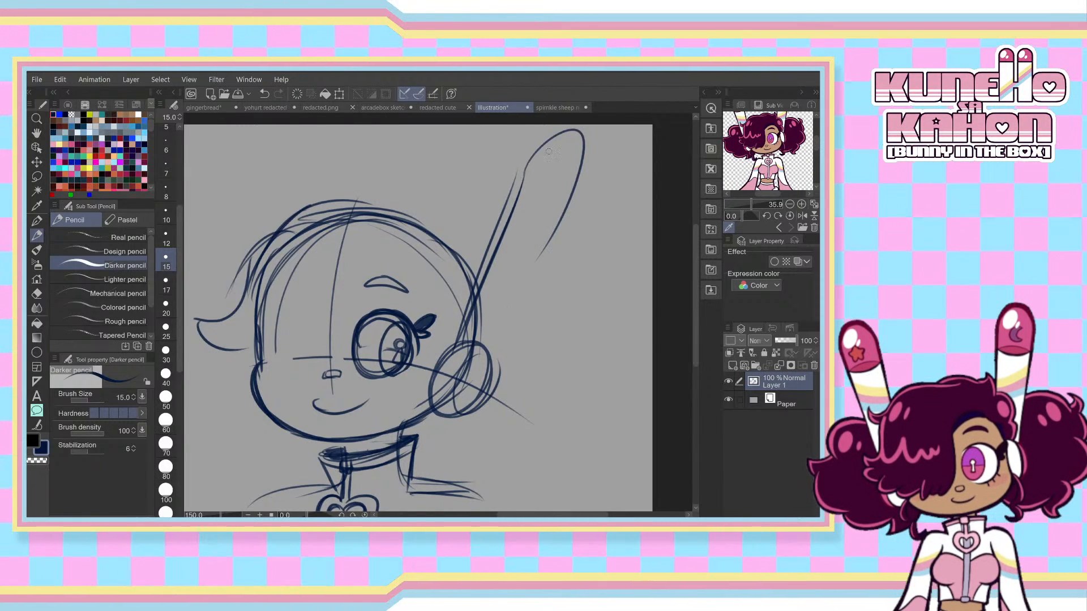
pyautogui.hotkey('ctrl', 'z')
# - Draw the right bunny ear as a long narrow shape with a rounded tip, tapering down to the earmuff
pyautogui.moveTo(505, 216)
pyautogui.mouseDown()
pyautogui.moveTo(541, 139)
pyautogui.moveTo(527, 249)
pyautogui.mouseUp()
pyautogui.moveTo(557, 135)
pyautogui.mouseDown()
pyautogui.moveTo(543, 227)
pyautogui.moveTo(496, 343)
pyautogui.moveTo(499, 306)
pyautogui.mouseUp()
pyautogui.hotkey('ctrl', 'z')
pyautogui.moveTo(549, 218); pyautogui.dragTo(481, 336)
pyautogui.hotkey('ctrl', 'z')
pyautogui.moveTo(529, 159)
pyautogui.mouseDown()
pyautogui.moveTo(459, 345)
pyautogui.moveTo(492, 265)
pyautogui.moveTo(450, 412)
pyautogui.mouseUp()
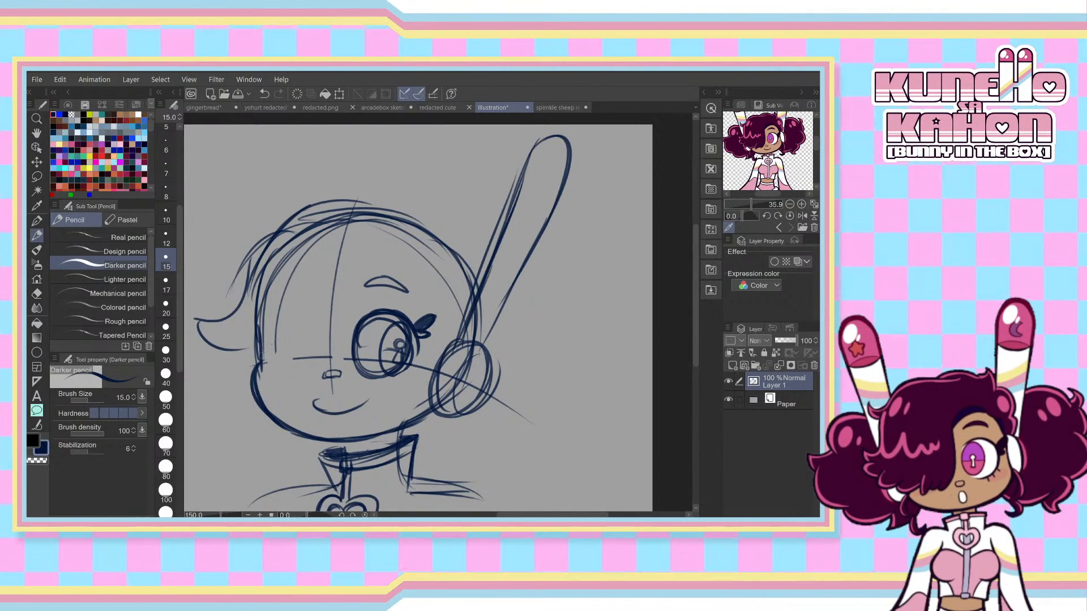
pyautogui.hotkey('ctrl', 'z')
# - Draw the left bunny ear as a long upright shape with a rounded tip behind the side of the head
pyautogui.moveTo(258, 344); pyautogui.dragTo(247, 388)
pyautogui.moveTo(248, 343); pyautogui.dragTo(239, 250)
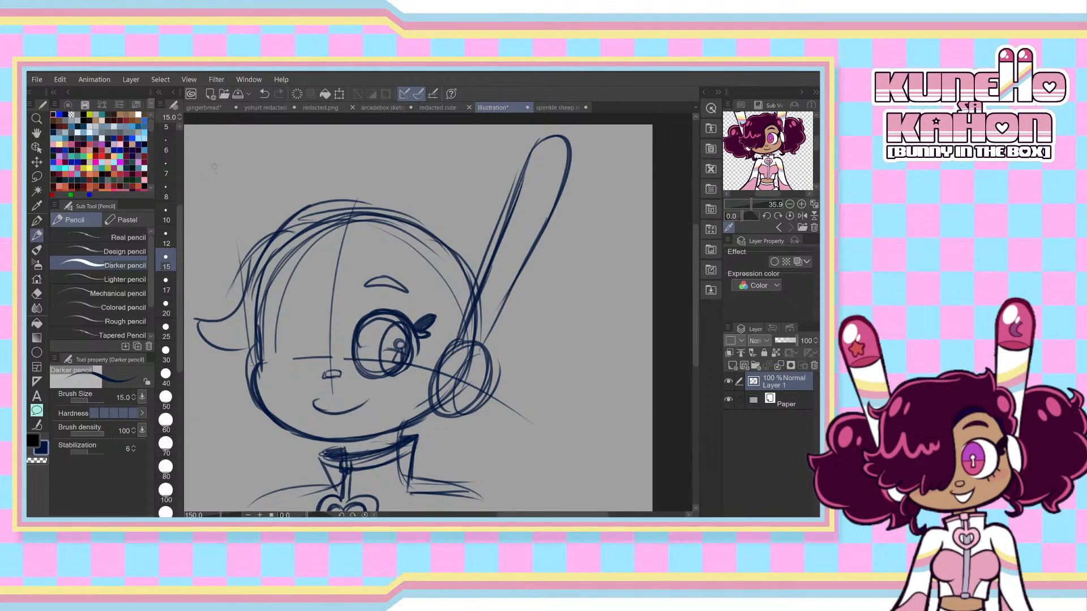
pyautogui.moveTo(215, 168); pyautogui.dragTo(241, 326)
pyautogui.moveTo(217, 143); pyautogui.dragTo(238, 273)
pyautogui.moveTo(215, 164)
pyautogui.mouseDown()
pyautogui.moveTo(250, 201)
pyautogui.moveTo(257, 176)
pyautogui.moveTo(265, 233)
pyautogui.mouseUp()
pyautogui.hotkey('ctrl', 'z')
pyautogui.moveTo(247, 139); pyautogui.dragTo(245, 322)
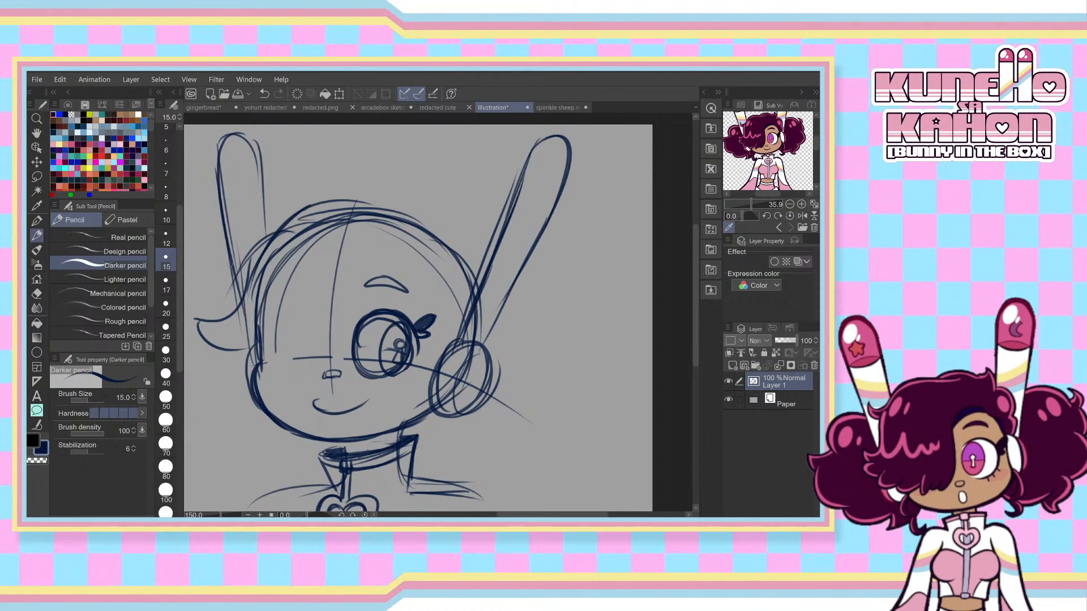
pyautogui.moveTo(221, 191); pyautogui.dragTo(248, 339)
pyautogui.moveTo(227, 145); pyautogui.dragTo(266, 240)
# - Reinforce the edges of both bunny ears and add a curved band below each tip
pyautogui.moveTo(533, 151)
pyautogui.mouseDown()
pyautogui.moveTo(484, 334)
pyautogui.moveTo(493, 244)
pyautogui.moveTo(476, 295)
pyautogui.mouseUp()
pyautogui.hotkey('ctrl', 'z')
pyautogui.hotkey('ctrl', 'z')
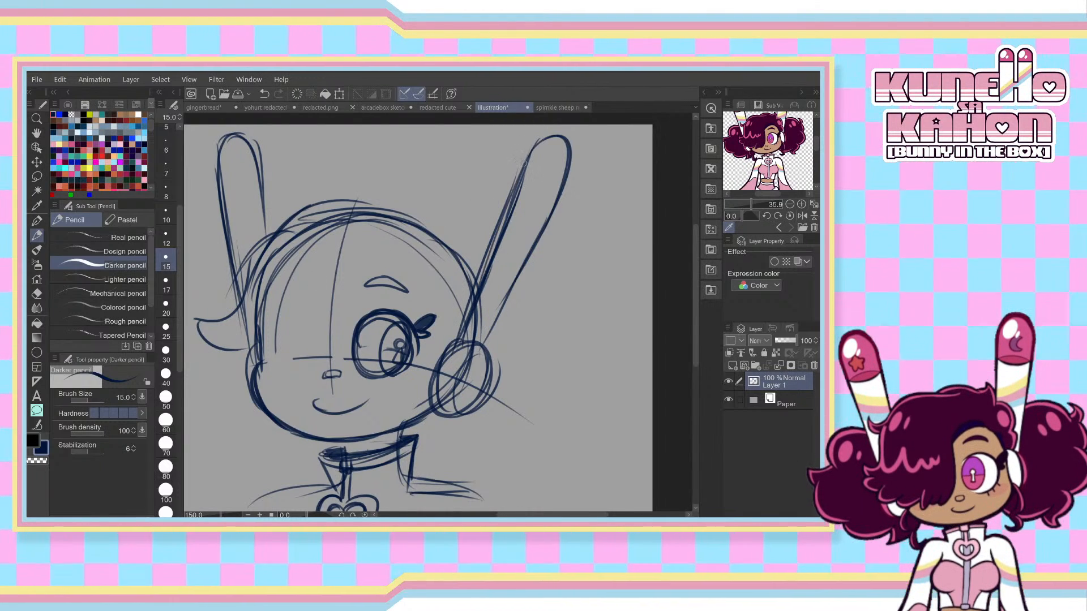
pyautogui.hotkey('ctrl', 'z')
pyautogui.moveTo(533, 149)
pyautogui.mouseDown()
pyautogui.moveTo(564, 178)
pyautogui.moveTo(561, 155)
pyautogui.moveTo(496, 322)
pyautogui.mouseUp()
pyautogui.hotkey('ctrl', 'z')
pyautogui.moveTo(567, 159); pyautogui.dragTo(485, 343)
pyautogui.moveTo(559, 209); pyautogui.dragTo(541, 235)
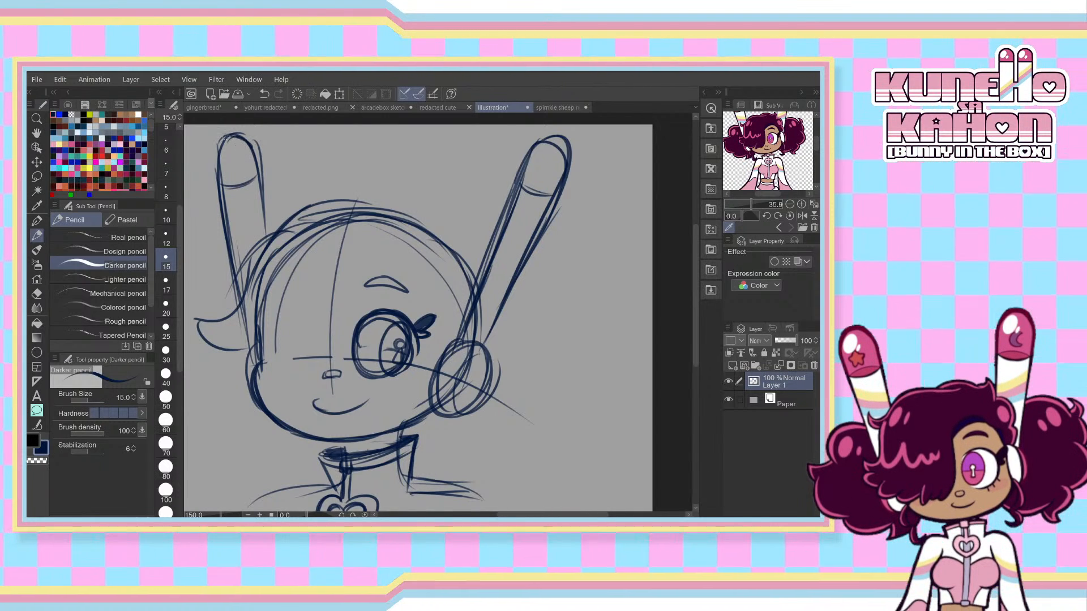
pyautogui.moveTo(226, 136); pyautogui.dragTo(214, 179)
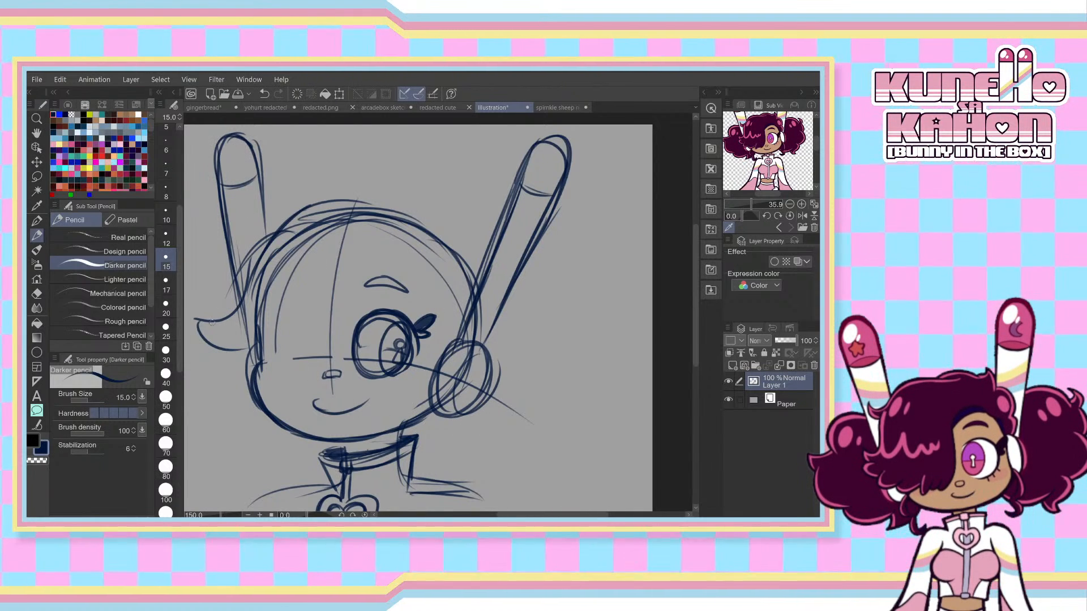
# - Darken the flicked lock beside the head and draw a fringe of pointed strands across the left half of the face
pyautogui.moveTo(212, 322)
pyautogui.mouseDown()
pyautogui.moveTo(216, 349)
pyautogui.moveTo(241, 337)
pyautogui.moveTo(223, 354)
pyautogui.moveTo(248, 351)
pyautogui.moveTo(233, 364)
pyautogui.moveTo(278, 342)
pyautogui.mouseUp()
pyautogui.hotkey('ctrl', 'z')
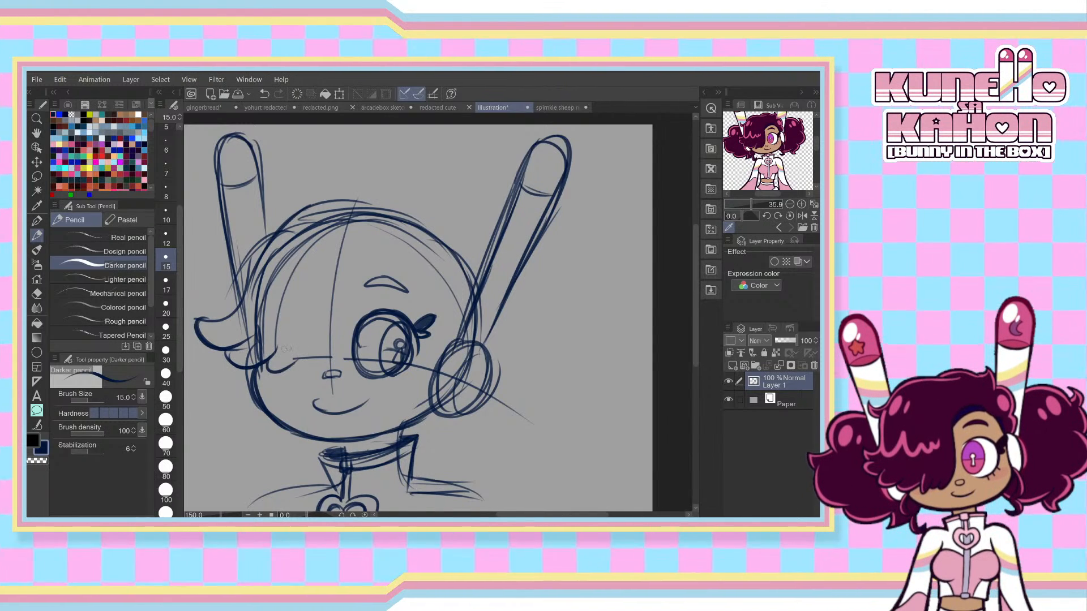
pyautogui.hotkey('ctrl', 'z')
pyautogui.moveTo(268, 366)
pyautogui.mouseDown()
pyautogui.moveTo(304, 350)
pyautogui.moveTo(299, 361)
pyautogui.moveTo(320, 336)
pyautogui.moveTo(310, 352)
pyautogui.moveTo(303, 358)
pyautogui.moveTo(346, 279)
pyautogui.mouseUp()
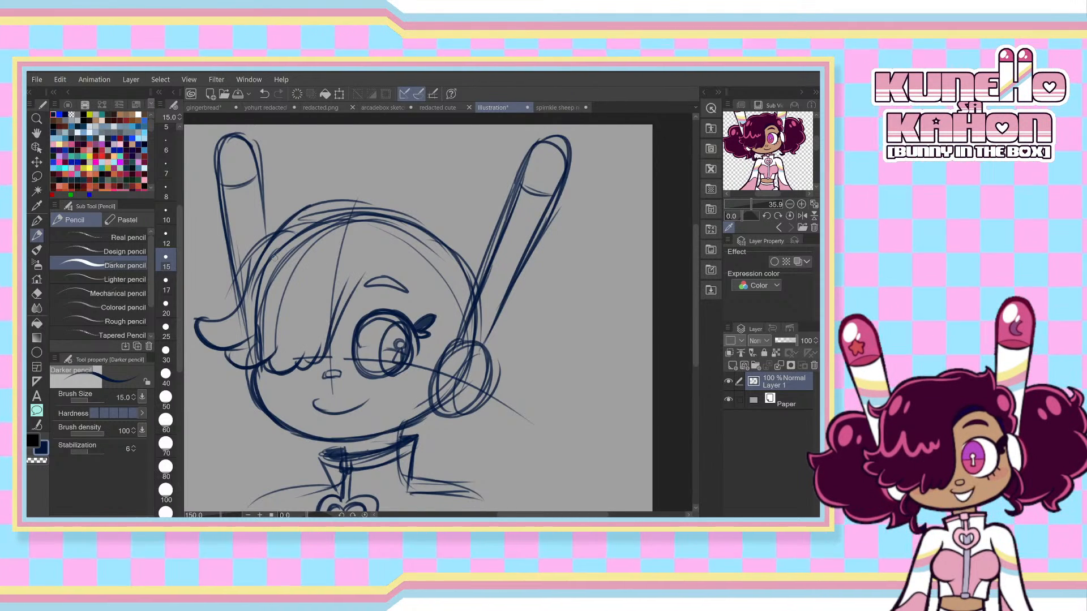
# - Redraw the hair's top outline with a pointed flick near the right ear and sweep the fringe edge over the eyebrow
pyautogui.moveTo(283, 226)
pyautogui.mouseDown()
pyautogui.moveTo(390, 206)
pyautogui.moveTo(452, 229)
pyautogui.moveTo(478, 266)
pyautogui.moveTo(481, 328)
pyautogui.mouseUp()
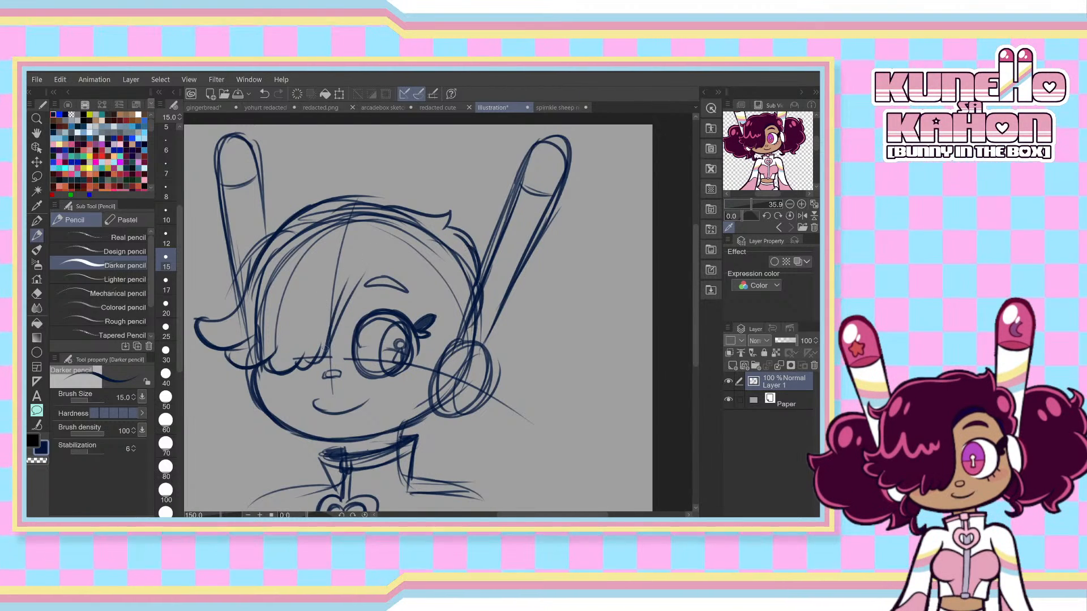
pyautogui.moveTo(325, 351); pyautogui.dragTo(402, 245)
pyautogui.moveTo(346, 296); pyautogui.dragTo(426, 263)
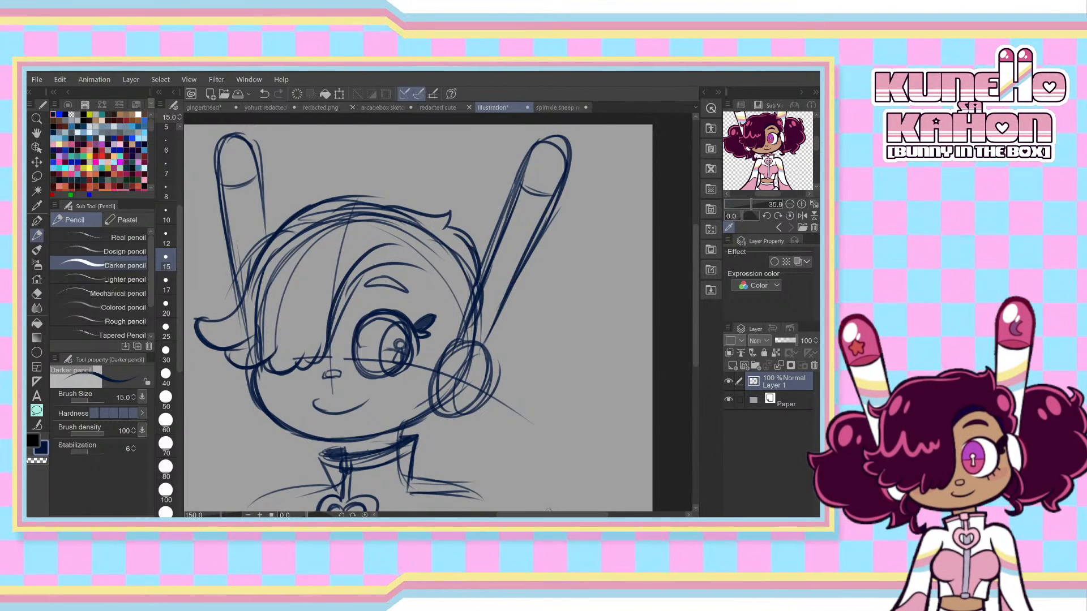
# - Add hair strands down the right side of the face and small curls behind the neck below the earmuff
pyautogui.moveTo(477, 294)
pyautogui.mouseDown()
pyautogui.moveTo(582, 293)
pyautogui.moveTo(584, 320)
pyautogui.moveTo(568, 342)
pyautogui.mouseUp()
pyautogui.moveTo(548, 286)
pyautogui.mouseDown()
pyautogui.moveTo(565, 343)
pyautogui.moveTo(566, 467)
pyautogui.mouseUp()
pyautogui.moveTo(552, 375)
pyautogui.mouseDown()
pyautogui.moveTo(524, 445)
pyautogui.moveTo(557, 457)
pyautogui.mouseUp()
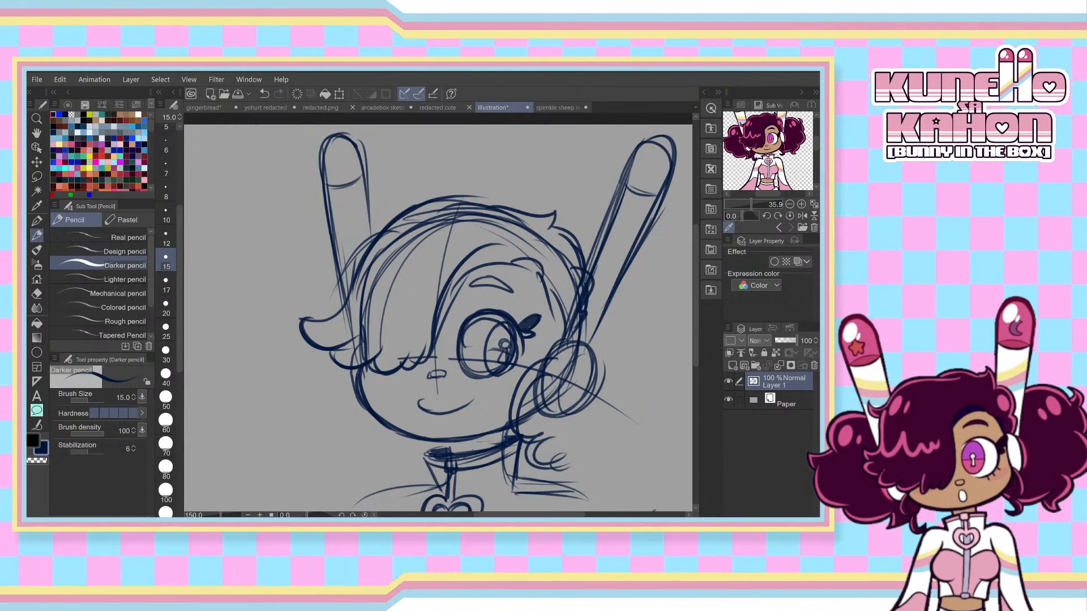
# - Sketch curled strands of hair behind the left cheek, hanging down beside the jaw
pyautogui.moveTo(353, 369)
pyautogui.mouseDown()
pyautogui.moveTo(360, 448)
pyautogui.moveTo(385, 454)
pyautogui.moveTo(332, 419)
pyautogui.moveTo(352, 433)
pyautogui.mouseUp()
pyautogui.hotkey('ctrl', 'z')
pyautogui.moveTo(360, 428); pyautogui.dragTo(390, 448)
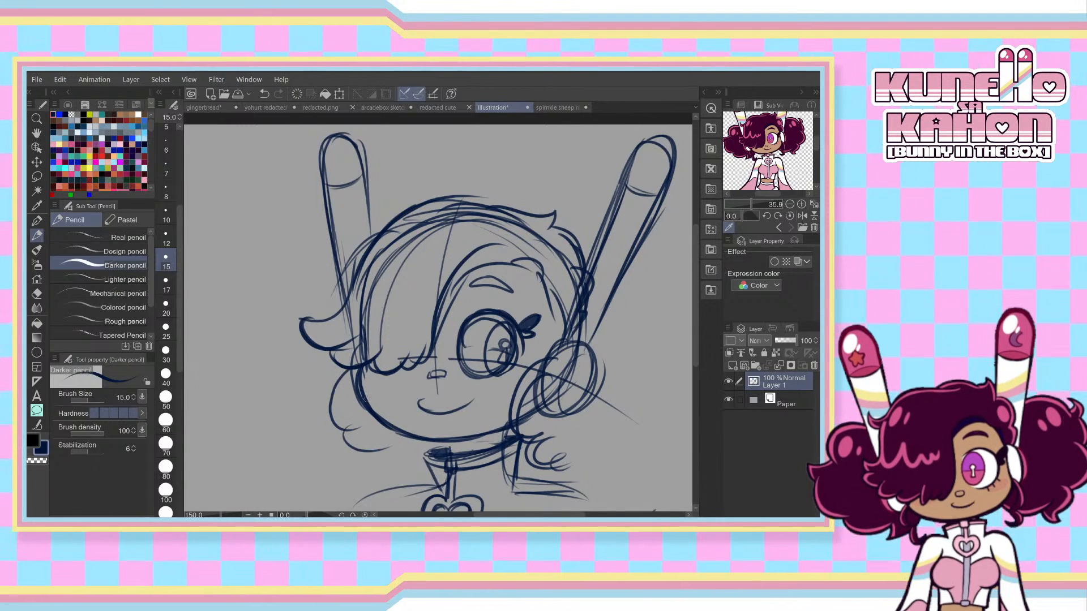
pyautogui.moveTo(362, 372)
pyautogui.mouseDown()
pyautogui.moveTo(376, 426)
pyautogui.moveTo(358, 439)
pyautogui.mouseUp()
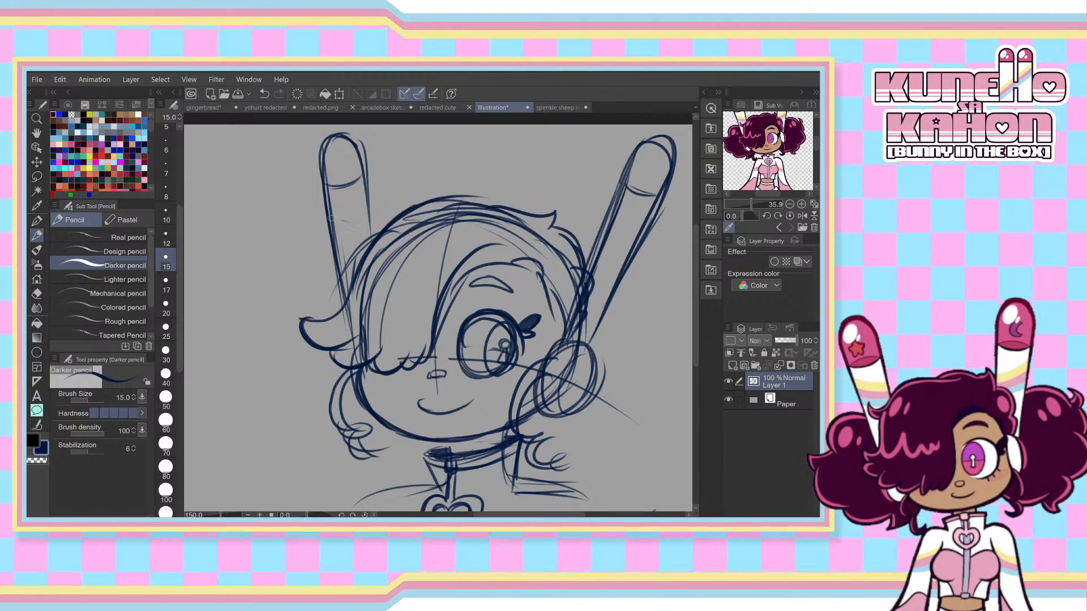
# - Sketch the rounded upper lobe of a hair puff behind the left bunny ear
pyautogui.moveTo(342, 215); pyautogui.dragTo(267, 305)
pyautogui.moveTo(351, 215); pyautogui.dragTo(268, 279)
pyautogui.hotkey('ctrl', 'z')
pyautogui.moveTo(403, 215)
pyautogui.mouseDown()
pyautogui.moveTo(321, 222)
pyautogui.moveTo(284, 300)
pyautogui.mouseUp()
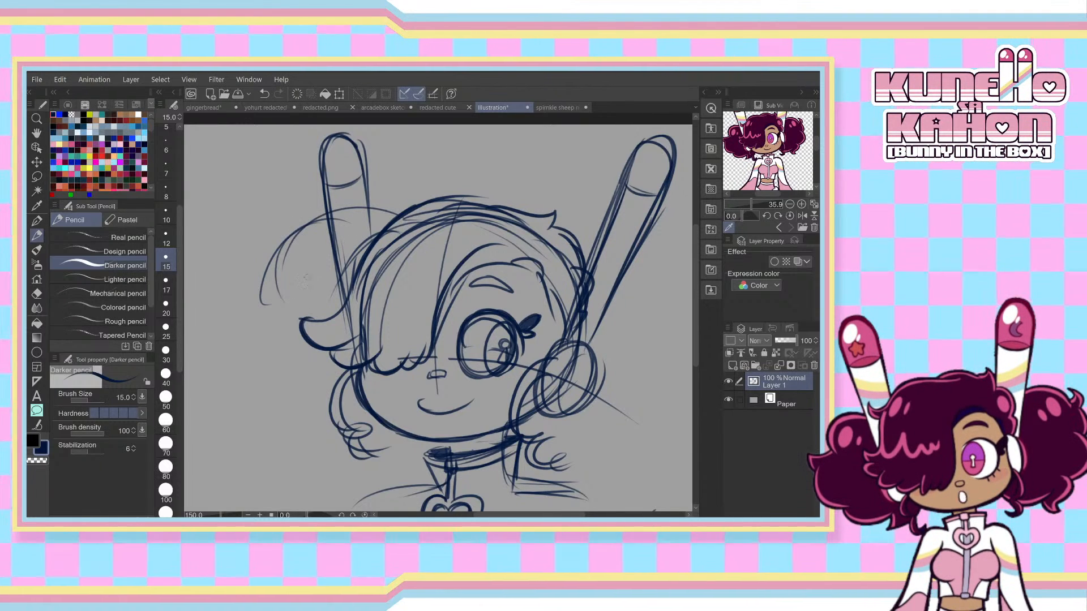
pyautogui.moveTo(322, 221); pyautogui.dragTo(280, 308)
pyautogui.moveTo(274, 268)
pyautogui.mouseDown()
pyautogui.moveTo(295, 314)
pyautogui.moveTo(268, 389)
pyautogui.mouseUp()
pyautogui.hotkey('ctrl', 'z')
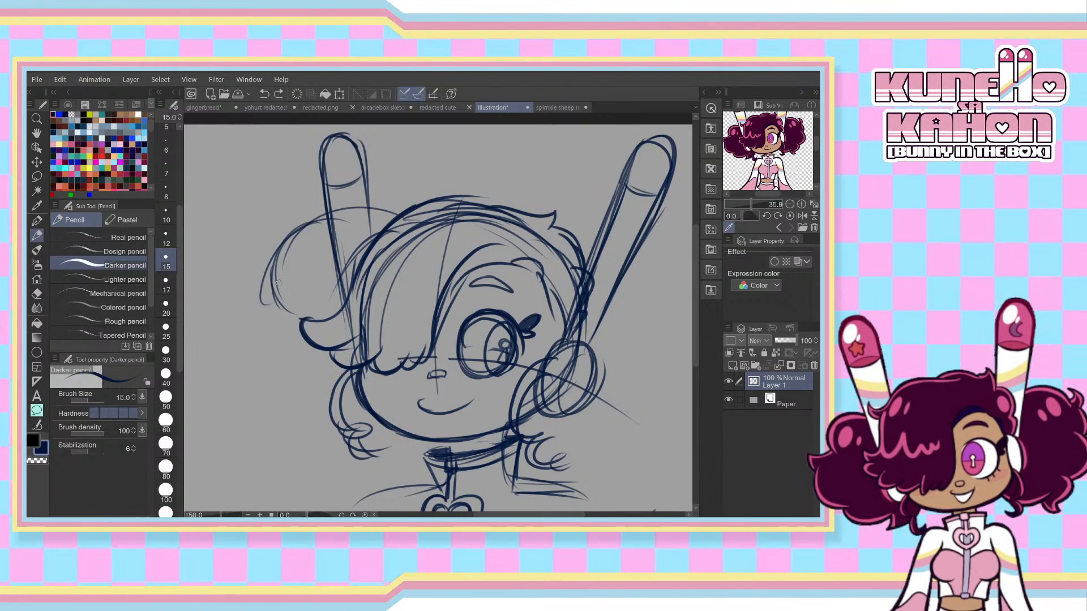
pyautogui.moveTo(263, 303); pyautogui.dragTo(258, 380)
pyautogui.hotkey('ctrl', 'z')
pyautogui.hotkey('ctrl', 'z')
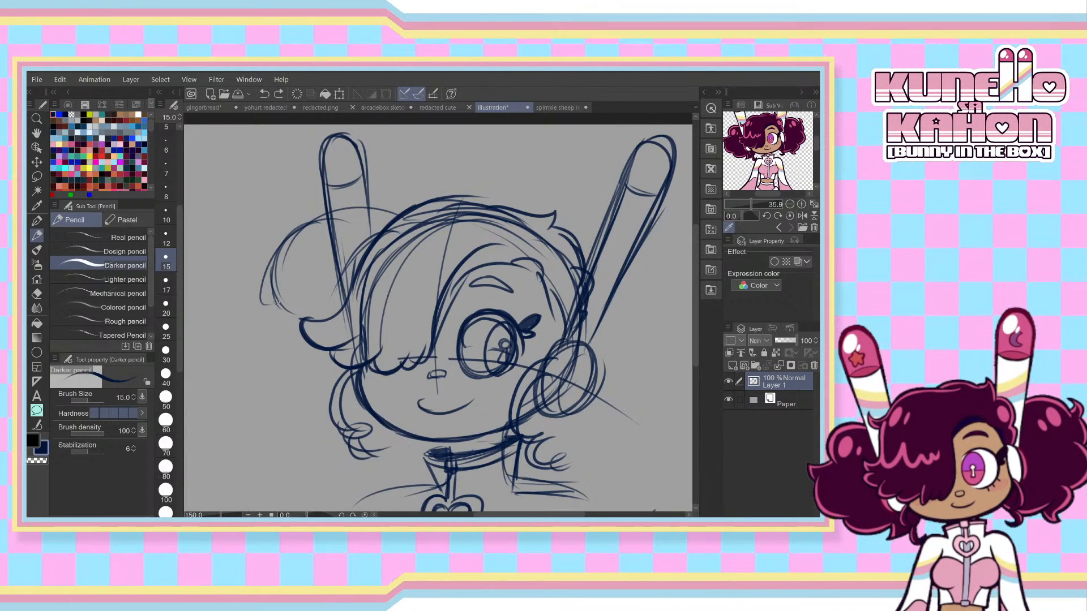
# - Extend the left hair puff with rounded lobes down the side and below, closing it near the jaw curls
pyautogui.moveTo(276, 302)
pyautogui.mouseDown()
pyautogui.moveTo(243, 339)
pyautogui.moveTo(249, 359)
pyautogui.moveTo(328, 414)
pyautogui.mouseUp()
pyautogui.hotkey('ctrl', 'z')
pyautogui.moveTo(273, 380)
pyautogui.mouseDown()
pyautogui.moveTo(339, 409)
pyautogui.moveTo(332, 415)
pyautogui.mouseUp()
pyautogui.moveTo(274, 373)
pyautogui.mouseDown()
pyautogui.moveTo(347, 398)
pyautogui.moveTo(371, 419)
pyautogui.mouseUp()
pyautogui.moveTo(331, 242)
pyautogui.mouseDown()
pyautogui.moveTo(272, 295)
pyautogui.moveTo(275, 248)
pyautogui.mouseUp()
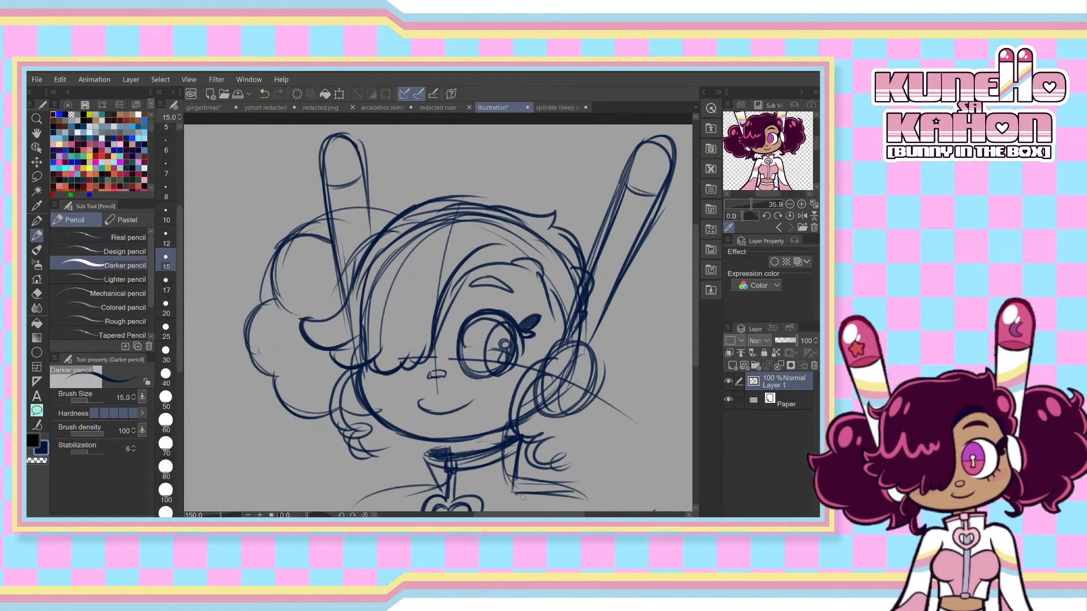
# - Shift the whole character sketch left on the canvas to make room for the right hair puff
pyautogui.moveTo(536, 514); pyautogui.dragTo(553, 514)
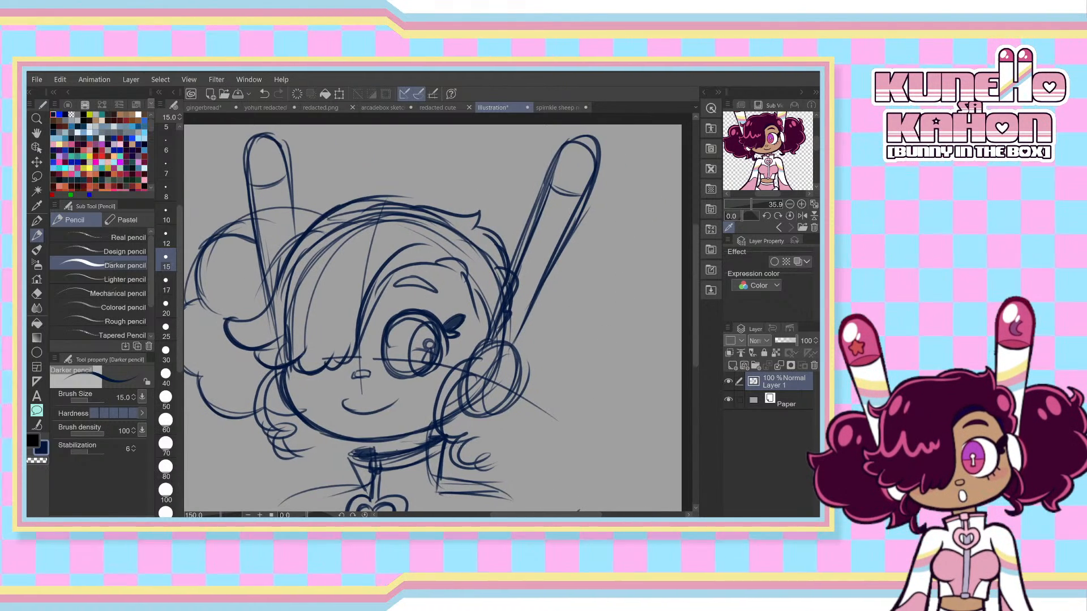
pyautogui.hotkey('ctrl', 't')
pyautogui.moveTo(450, 440); pyautogui.dragTo(403, 440)
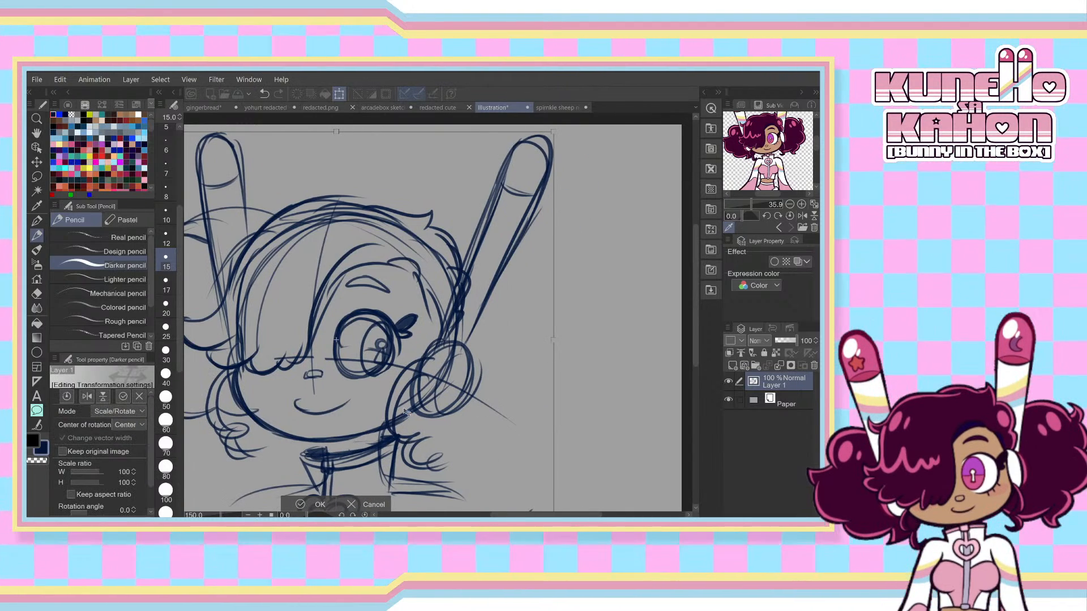
pyautogui.press('Return')
# - Sketch a large round hair puff outline behind the right bunny ear, ending beside the earmuff
pyautogui.moveTo(543, 515); pyautogui.dragTo(537, 514)
pyautogui.moveTo(564, 200)
pyautogui.mouseDown()
pyautogui.moveTo(651, 218)
pyautogui.moveTo(581, 425)
pyautogui.mouseUp()
pyautogui.hotkey('ctrl', 'z')
pyautogui.moveTo(578, 217)
pyautogui.mouseDown()
pyautogui.moveTo(540, 418)
pyautogui.moveTo(630, 383)
pyautogui.mouseUp()
pyautogui.moveTo(523, 219); pyautogui.dragTo(621, 253)
pyautogui.hotkey('ctrl', 'z')
pyautogui.moveTo(549, 202)
pyautogui.mouseDown()
pyautogui.moveTo(611, 217)
pyautogui.moveTo(628, 247)
pyautogui.mouseUp()
# - Add a pointed tuft and darker scalloped curves down the right hair puff's outer edge
pyautogui.moveTo(566, 200)
pyautogui.mouseDown()
pyautogui.moveTo(623, 240)
pyautogui.moveTo(628, 270)
pyautogui.mouseUp()
pyautogui.hotkey('ctrl', 'z')
pyautogui.moveTo(590, 221)
pyautogui.mouseDown()
pyautogui.moveTo(629, 251)
pyautogui.moveTo(644, 237)
pyautogui.mouseUp()
pyautogui.hotkey('ctrl', 'z')
pyautogui.moveTo(637, 232); pyautogui.dragTo(672, 316)
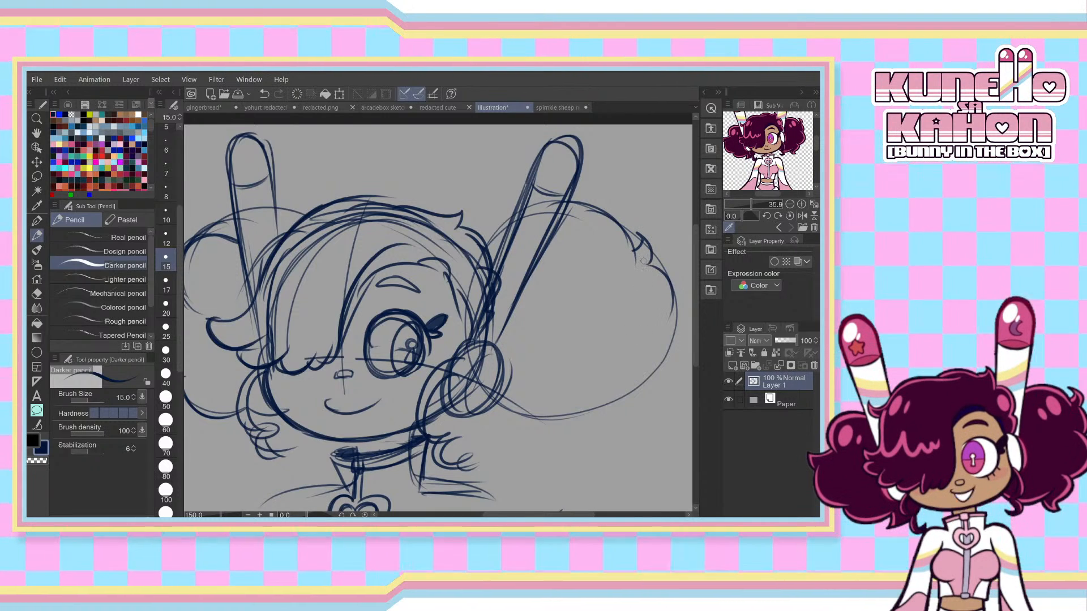
pyautogui.moveTo(644, 262)
pyautogui.mouseDown()
pyautogui.moveTo(676, 348)
pyautogui.moveTo(572, 407)
pyautogui.mouseUp()
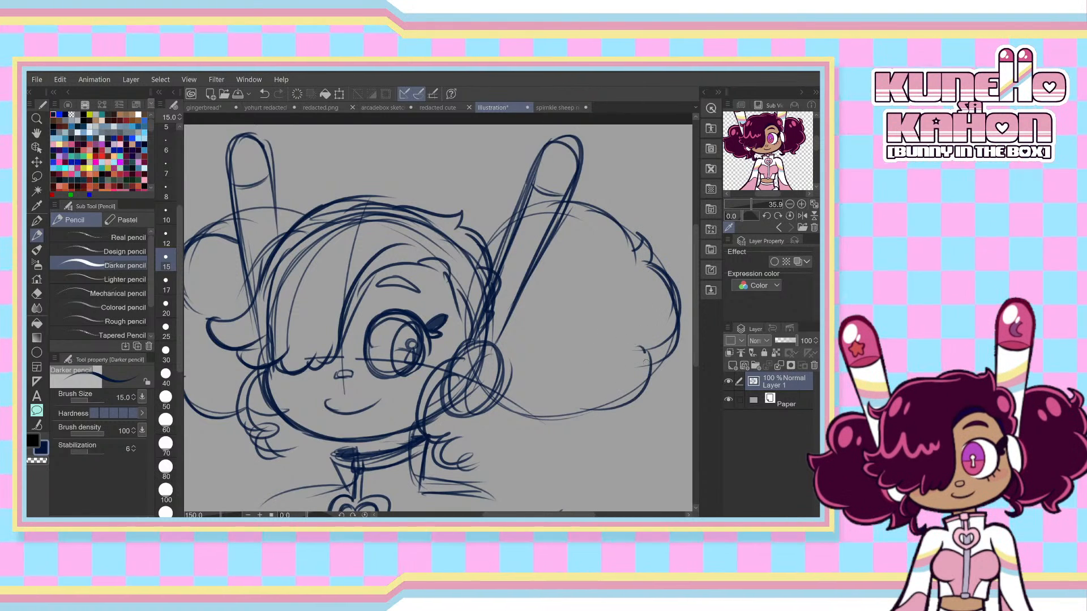
pyautogui.moveTo(647, 353); pyautogui.dragTo(567, 419)
pyautogui.hotkey('ctrl', 'z')
# - Darken the right puff's lower outline with curved strands flicking up from its bottom edge
pyautogui.moveTo(474, 380)
pyautogui.mouseDown()
pyautogui.moveTo(562, 357)
pyautogui.moveTo(574, 383)
pyautogui.mouseUp()
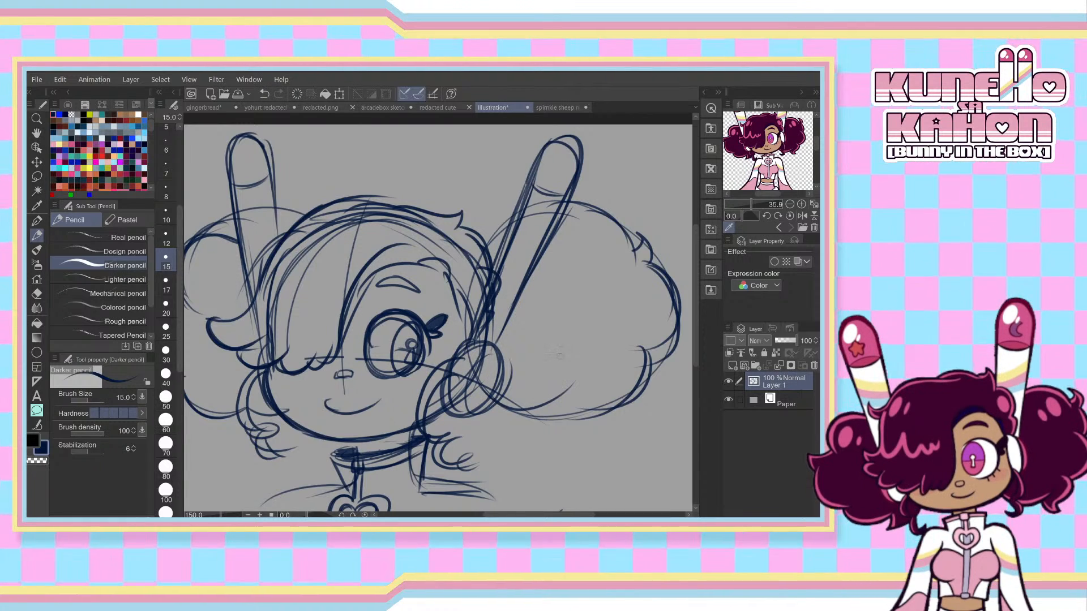
pyautogui.moveTo(500, 403)
pyautogui.mouseDown()
pyautogui.moveTo(563, 364)
pyautogui.moveTo(587, 382)
pyautogui.mouseUp()
pyautogui.moveTo(546, 407)
pyautogui.mouseDown()
pyautogui.moveTo(563, 412)
pyautogui.moveTo(612, 389)
pyautogui.mouseUp()
pyautogui.moveTo(572, 416); pyautogui.dragTo(608, 375)
# - Add hair lines where the right puff meets the ear and head, plus inner curves along its outer edge
pyautogui.moveTo(534, 232)
pyautogui.mouseDown()
pyautogui.moveTo(600, 213)
pyautogui.moveTo(621, 228)
pyautogui.moveTo(481, 280)
pyautogui.moveTo(477, 267)
pyautogui.mouseUp()
pyautogui.moveTo(533, 227); pyautogui.dragTo(437, 279)
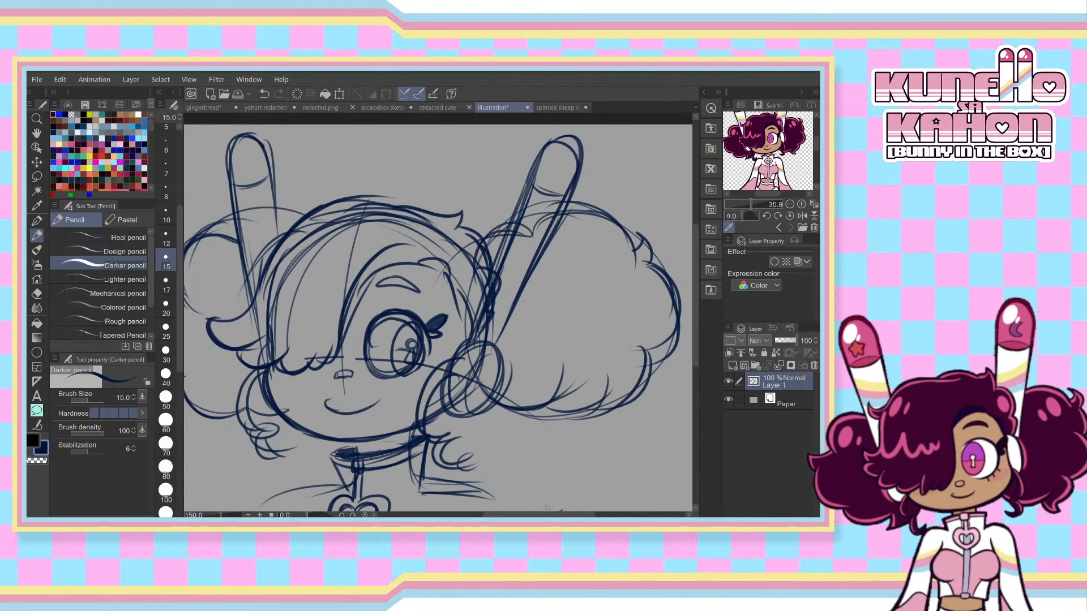
pyautogui.hscroll(-3, 438, 317)
pyautogui.hscroll(3, 438, 317)
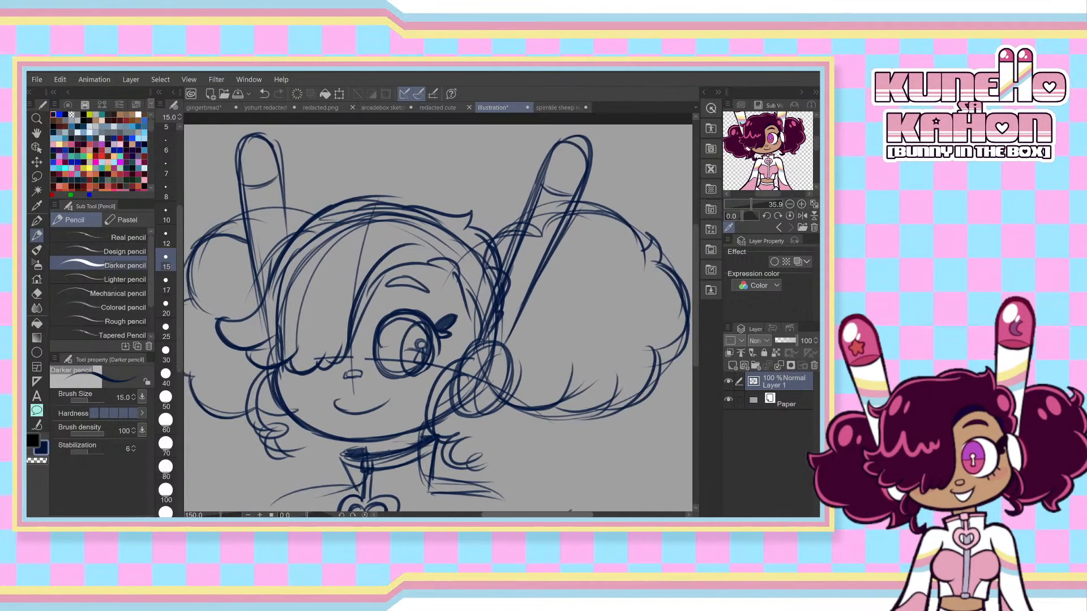
pyautogui.moveTo(631, 256); pyautogui.dragTo(666, 331)
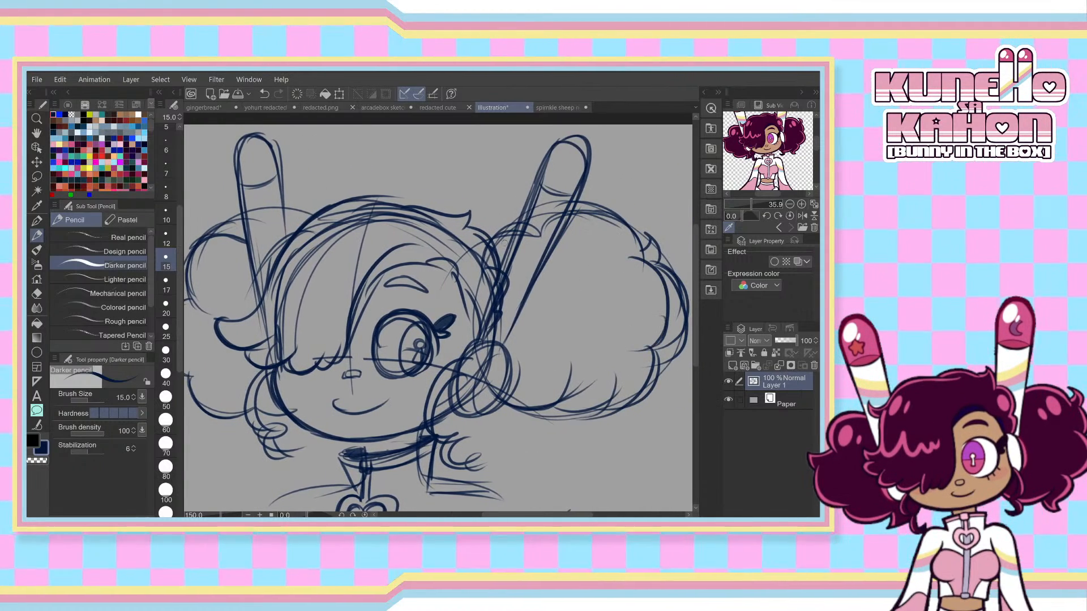
# - Lasso the right hair puff, scale it to 96%, nudge it into place against the head, and deselect it
pyautogui.click(36, 176)
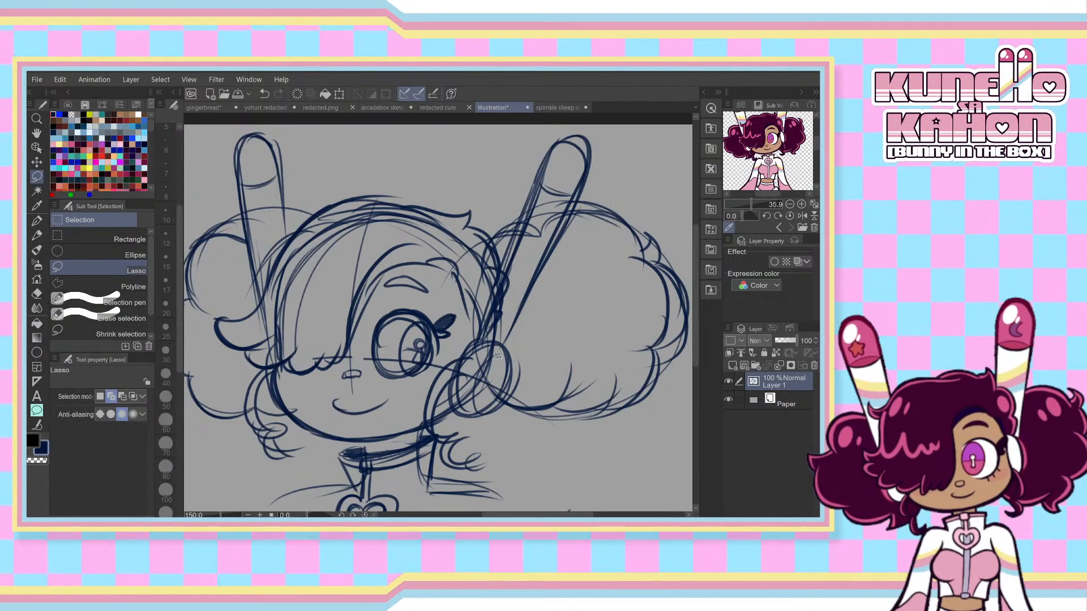
pyautogui.moveTo(522, 365); pyautogui.dragTo(685, 236)
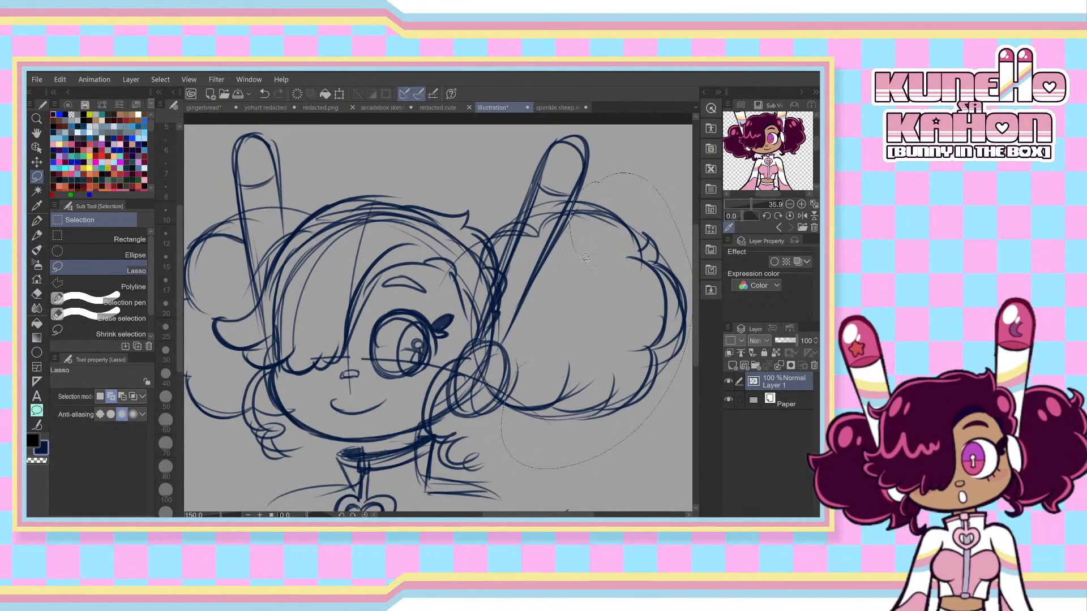
pyautogui.moveTo(579, 300); pyautogui.dragTo(515, 378)
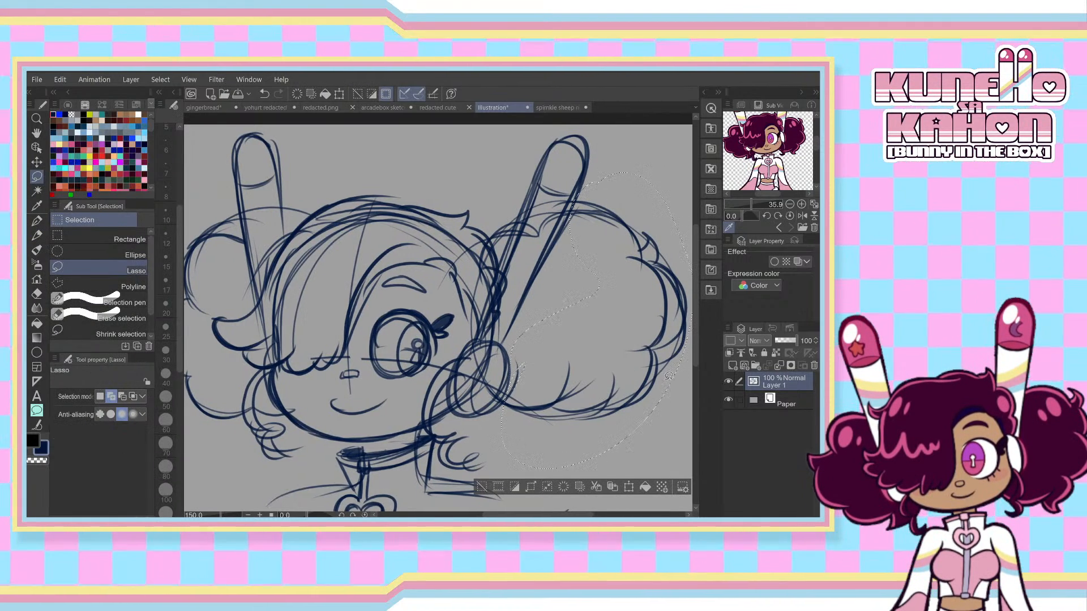
pyautogui.hotkey('ctrl', 't')
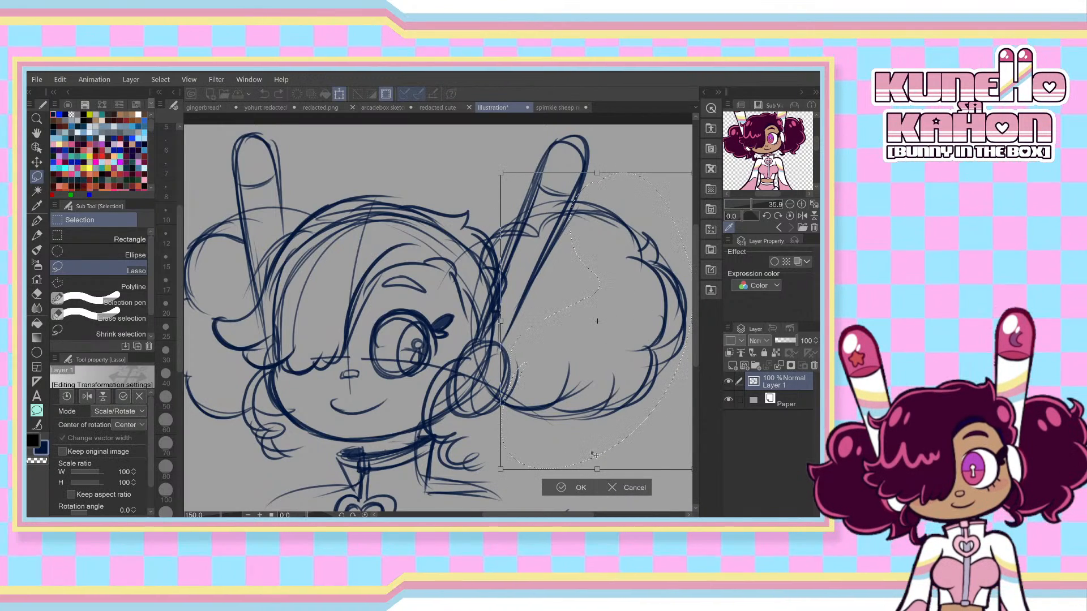
pyautogui.hscroll(3, 632, 204)
pyautogui.moveTo(599, 170); pyautogui.dragTo(585, 197)
pyautogui.moveTo(540, 285); pyautogui.dragTo(530, 269)
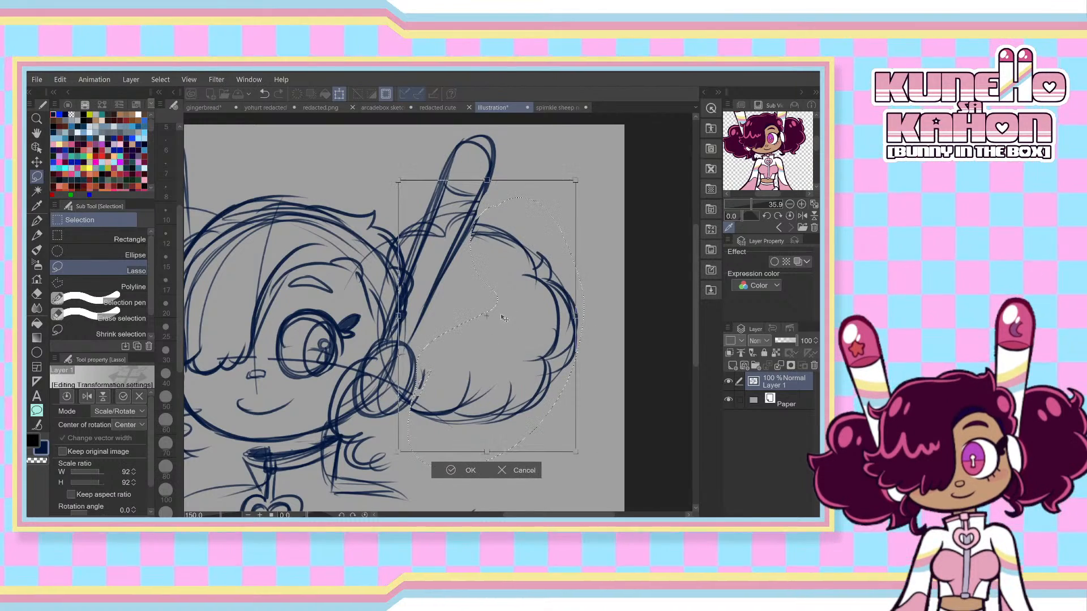
pyautogui.hscroll(-4, 632, 442)
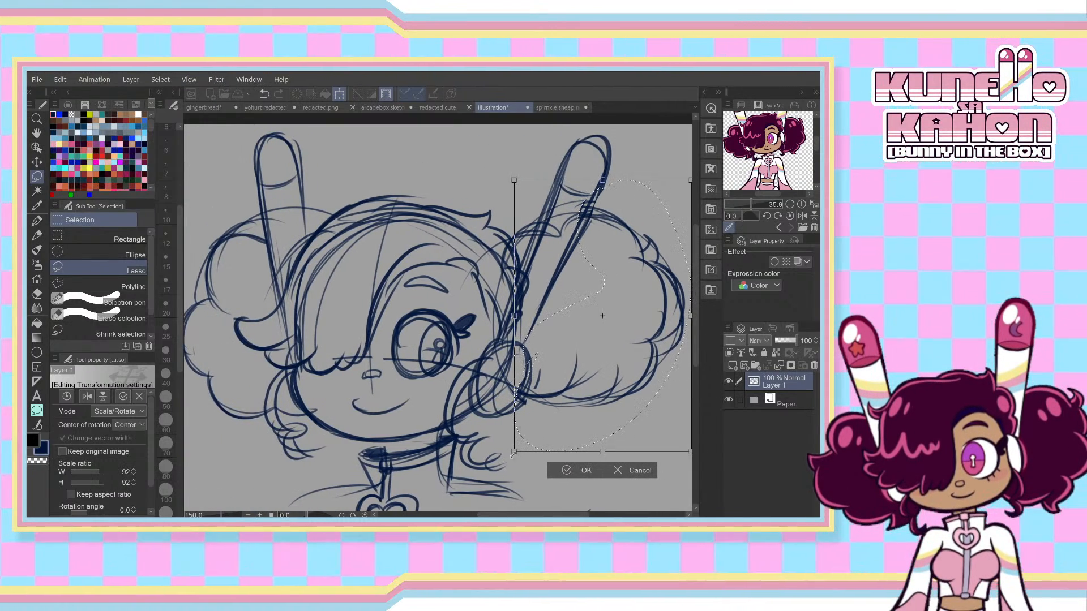
pyautogui.moveTo(513, 453); pyautogui.dragTo(502, 467)
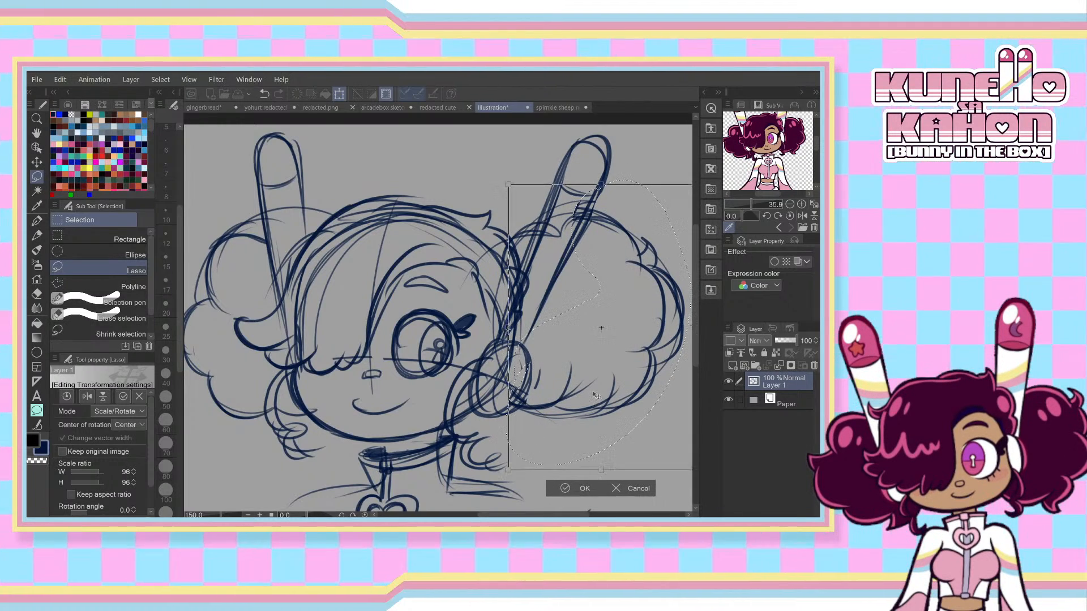
pyautogui.moveTo(592, 393); pyautogui.dragTo(596, 396)
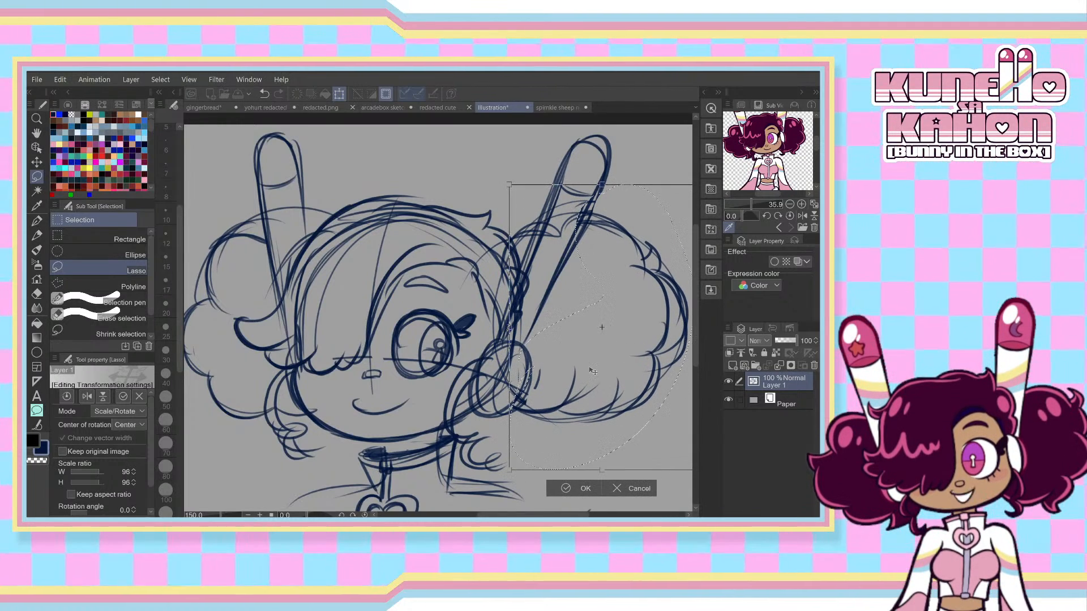
pyautogui.press('Return')
pyautogui.hotkey('ctrl', 'd')
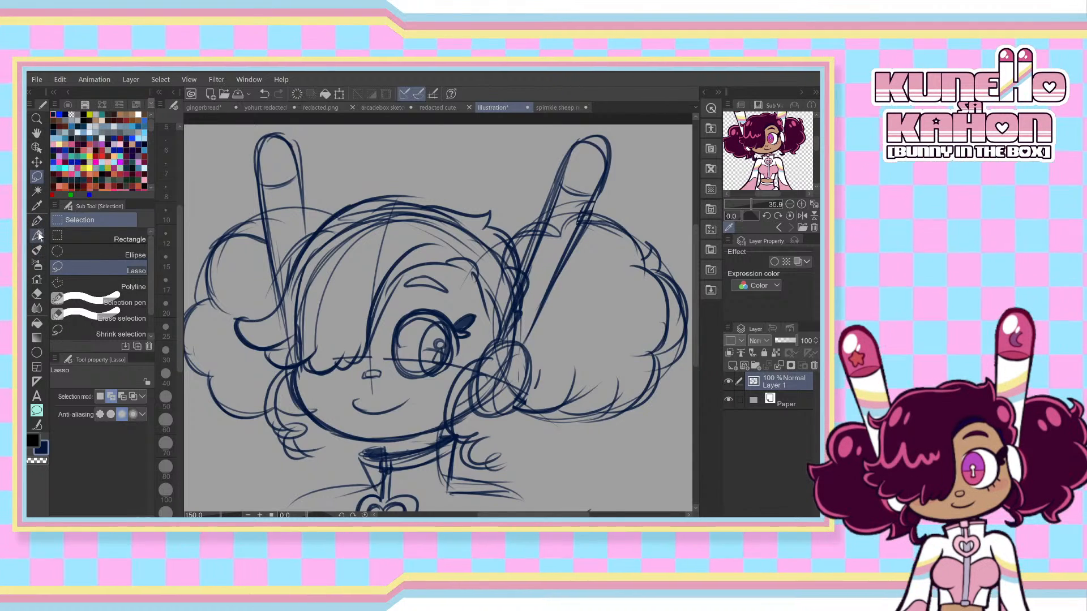
# - Darken the left puff's lower lobes with the Darker pencil and add a curved strand at the right puff's bottom
pyautogui.click(37, 236)
pyautogui.moveTo(223, 295); pyautogui.dragTo(189, 391)
pyautogui.hotkey('ctrl', 'z')
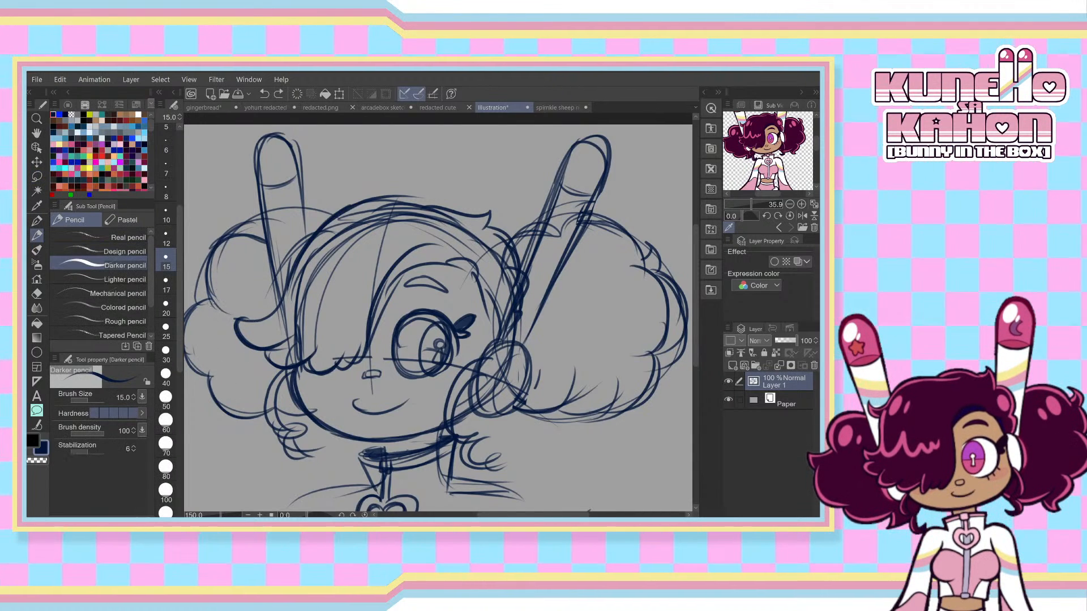
pyautogui.moveTo(216, 302); pyautogui.dragTo(185, 328)
pyautogui.moveTo(217, 351)
pyautogui.mouseDown()
pyautogui.moveTo(185, 382)
pyautogui.moveTo(271, 371)
pyautogui.moveTo(382, 430)
pyautogui.mouseUp()
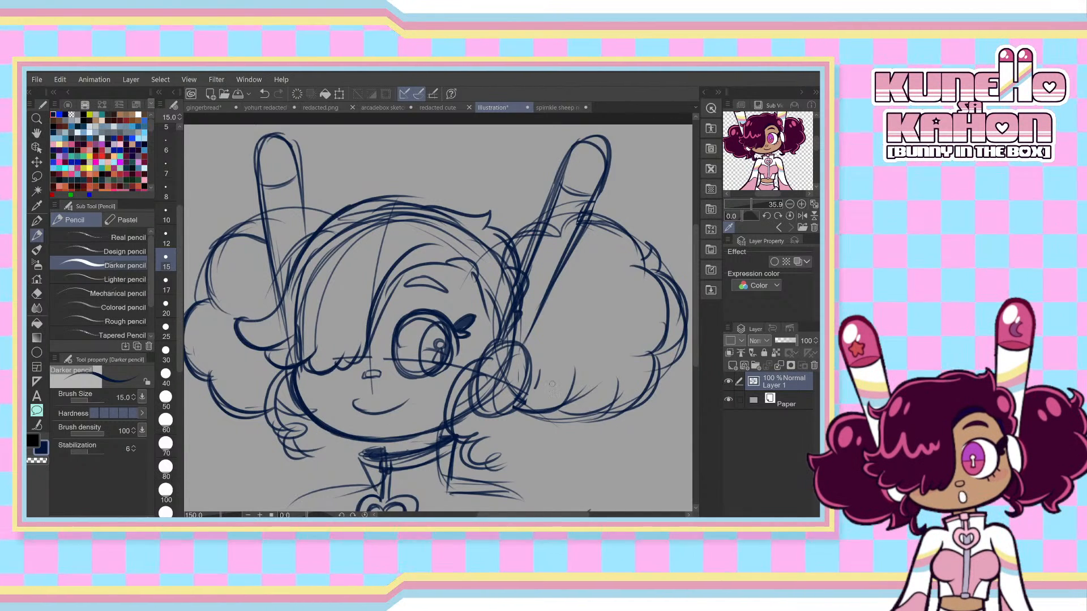
pyautogui.moveTo(582, 376)
pyautogui.mouseDown()
pyautogui.moveTo(504, 419)
pyautogui.moveTo(588, 423)
pyautogui.mouseUp()
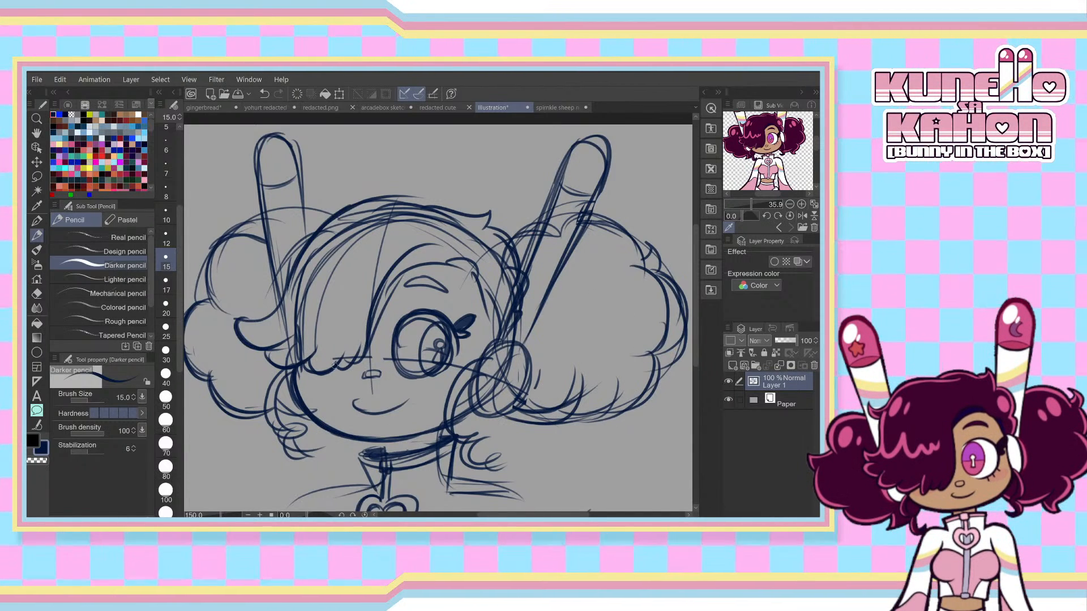
pyautogui.moveTo(301, 369); pyautogui.dragTo(333, 434)
pyautogui.hotkey('ctrl', 'z')
pyautogui.moveTo(301, 392); pyautogui.dragTo(376, 430)
pyautogui.hotkey('ctrl', 'z')
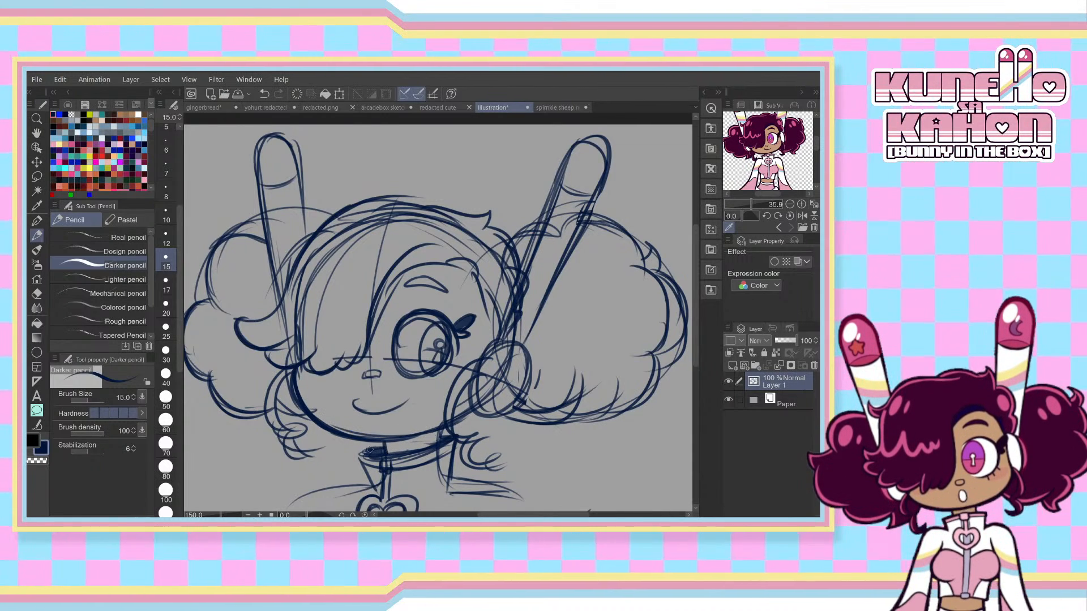
# - Clean up the collar's left end and redraw its corner and band below the chin
pyautogui.moveTo(373, 449); pyautogui.dragTo(383, 453)
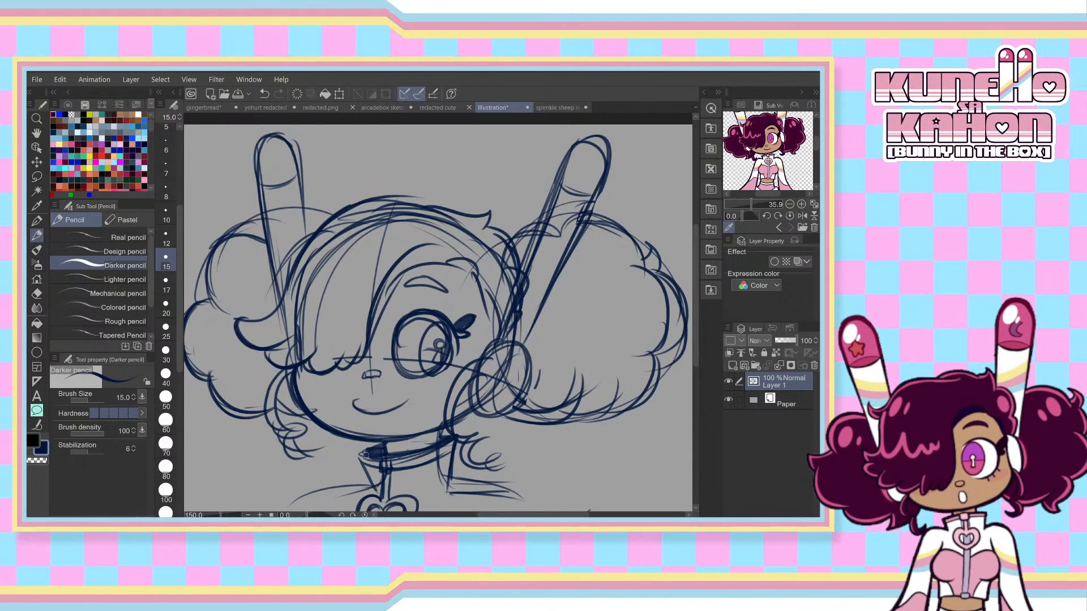
pyautogui.press('c')
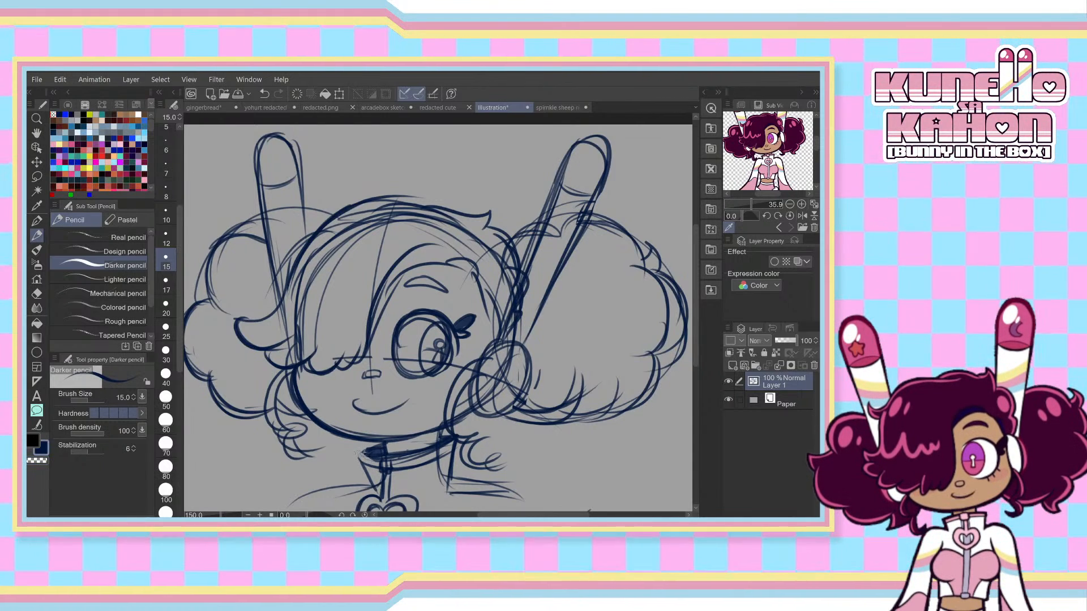
pyautogui.hotkey('ctrl', 'z')
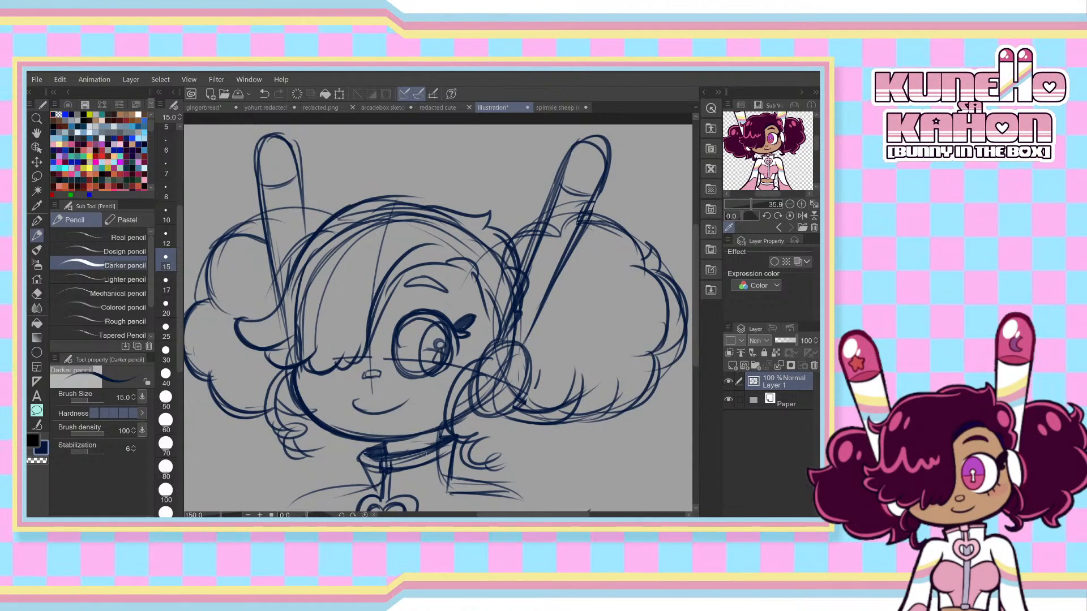
pyautogui.moveTo(365, 451); pyautogui.dragTo(453, 443)
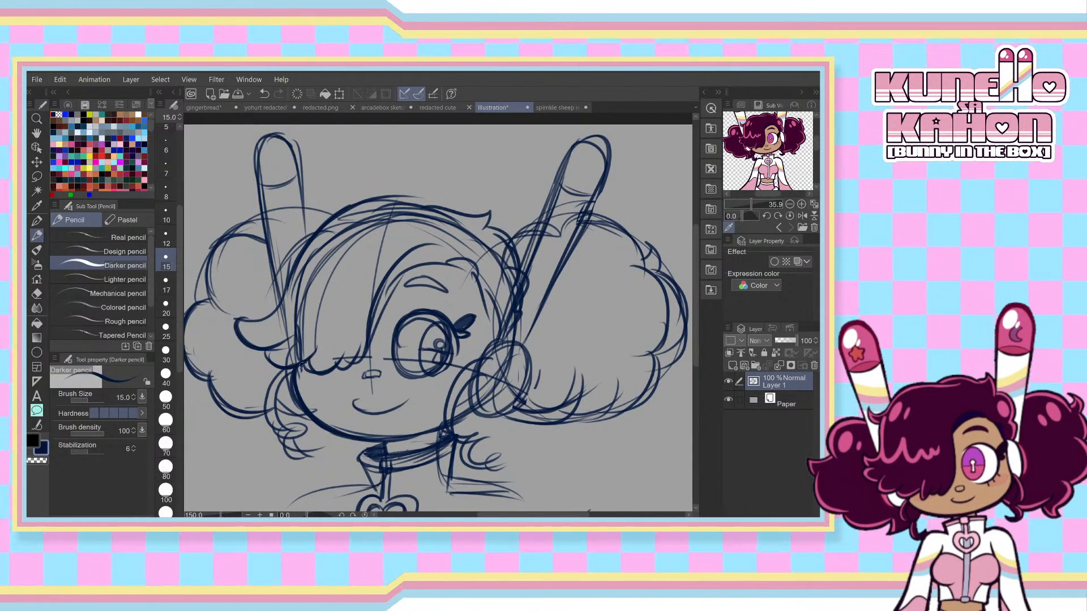
# - Clean up and darken the face outline along the left cheek below the fringe
pyautogui.moveTo(311, 394); pyautogui.dragTo(315, 411)
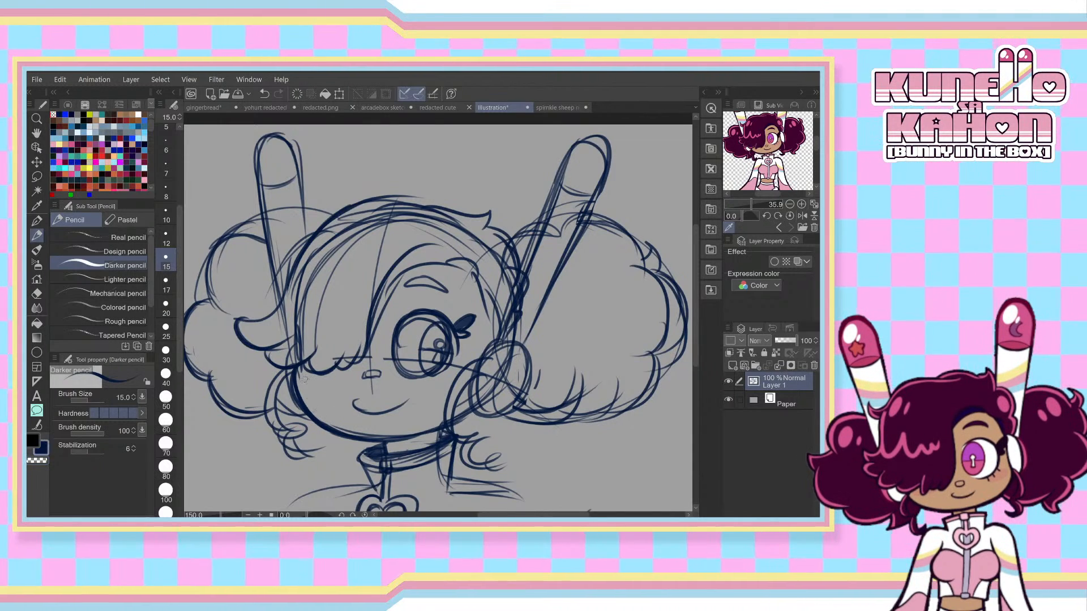
pyautogui.press('c')
pyautogui.moveTo(293, 375); pyautogui.dragTo(312, 415)
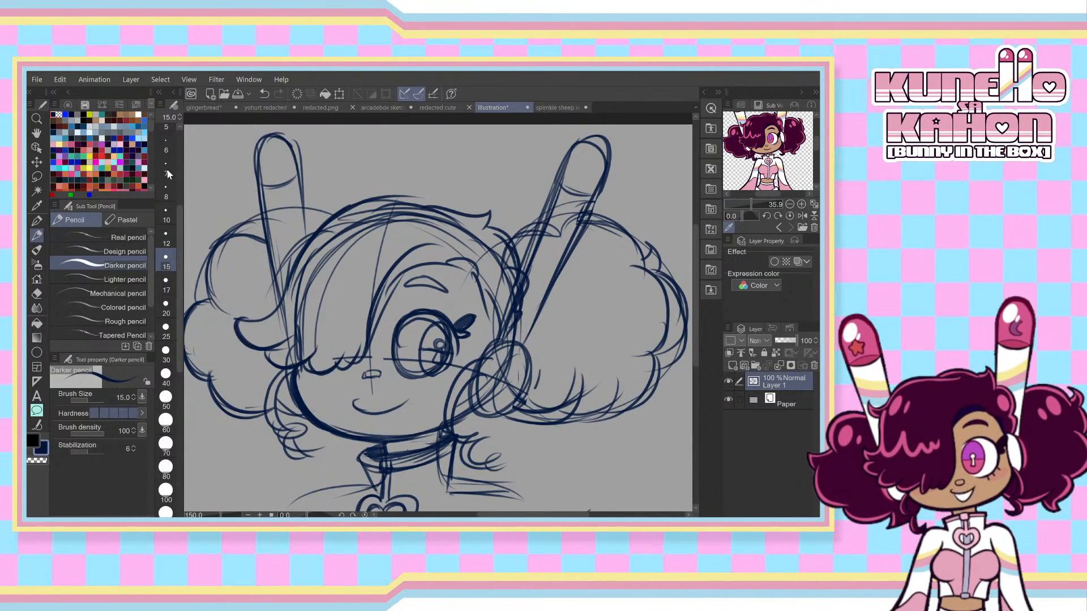
# - Look over the front and side views in the arcade box sketch, and open the redacted.png drawing
pyautogui.click(381, 107)
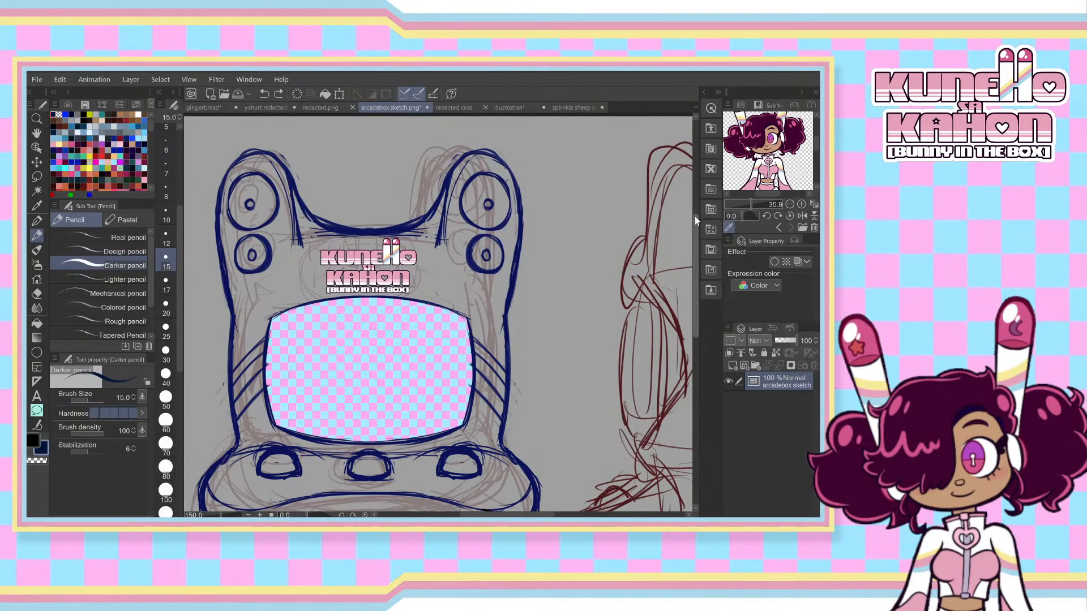
pyautogui.moveTo(695, 224); pyautogui.dragTo(696, 247)
pyautogui.scroll(-1, 603, 320)
pyautogui.scroll(-1, 585, 321)
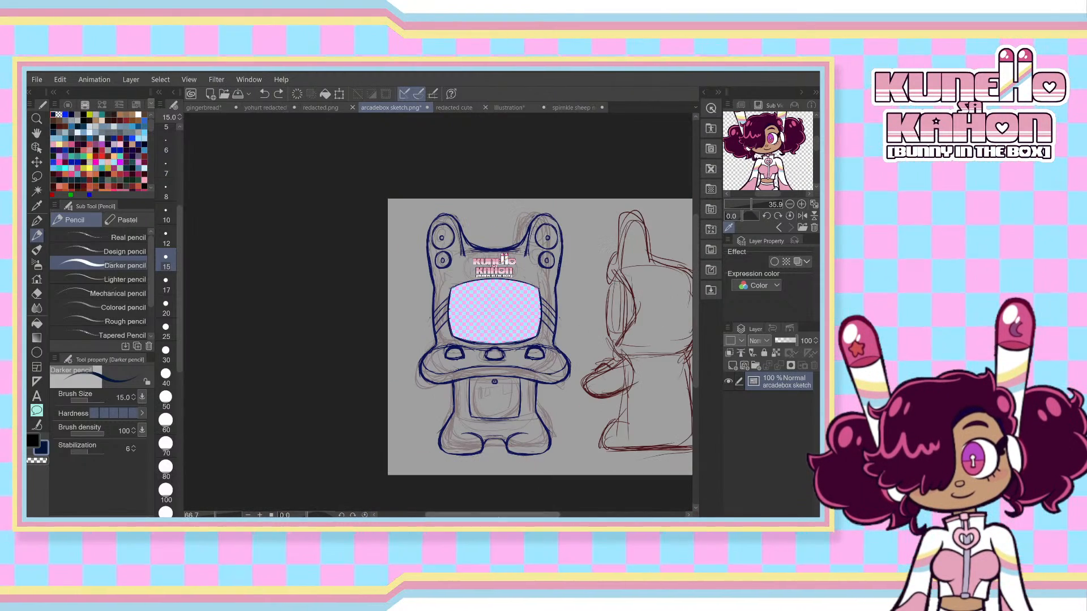
pyautogui.moveTo(498, 515); pyautogui.dragTo(534, 515)
pyautogui.scroll(1, 468, 342)
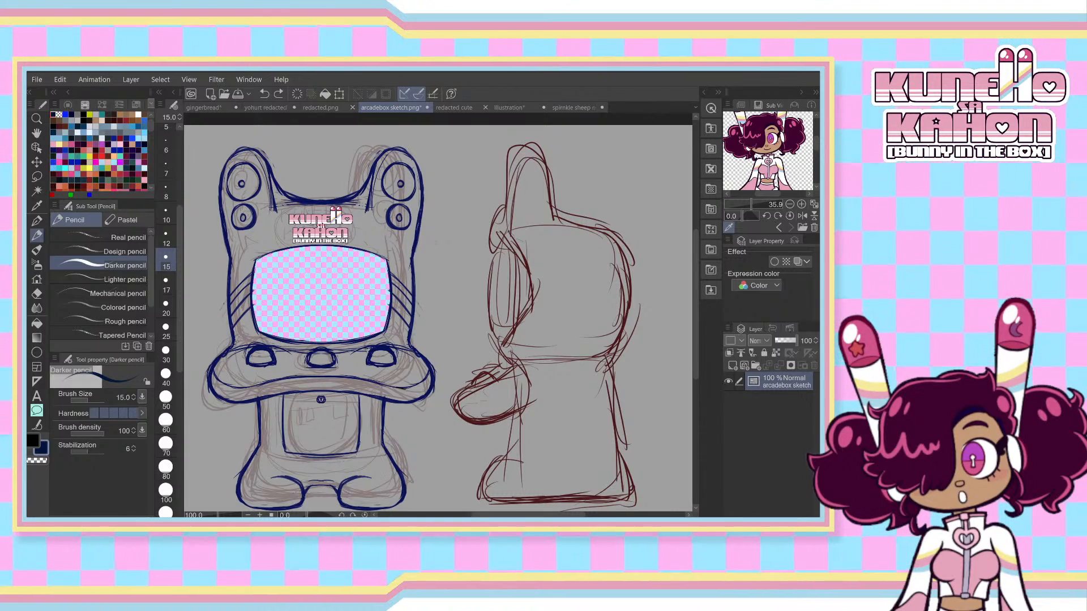
pyautogui.click(313, 106)
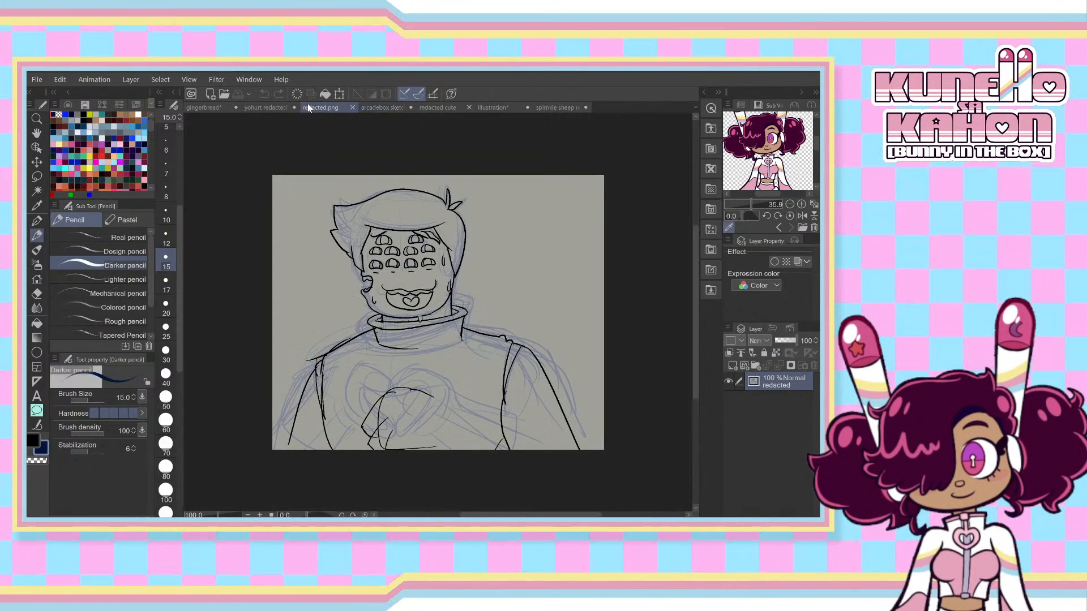
# - Glance at the sprinkle sheep drawing, return to the bunny girl sketch, and darken the pupil inside her eye
pyautogui.click(437, 108)
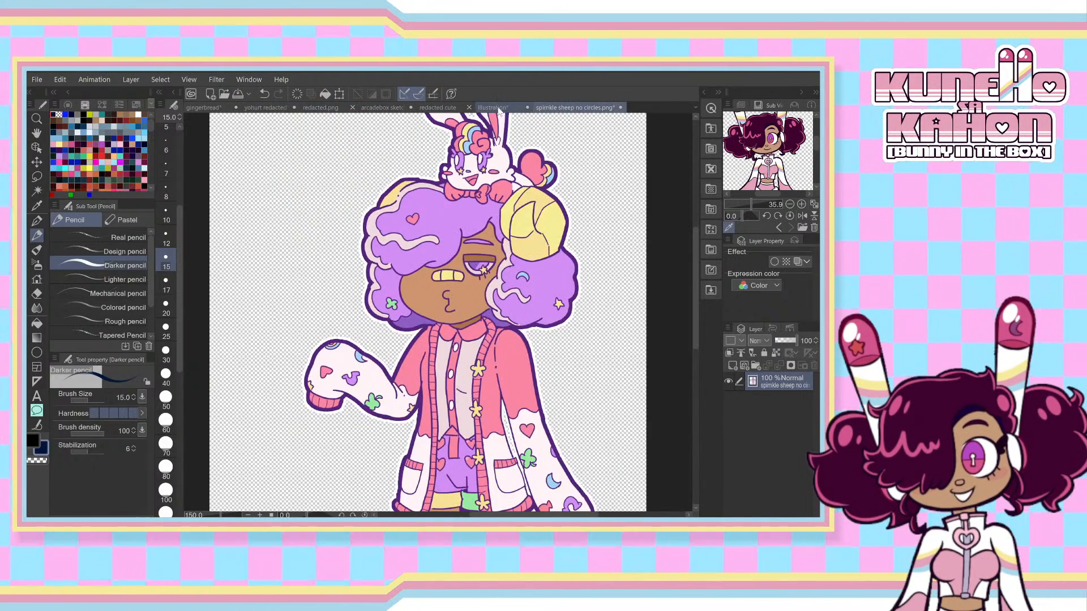
pyautogui.click(493, 108)
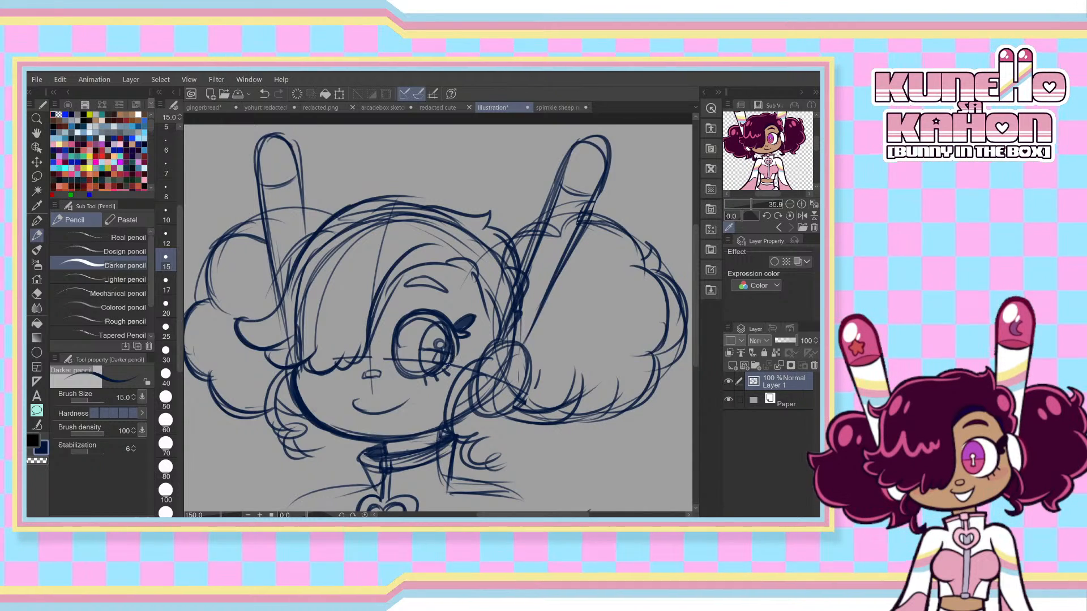
pyautogui.moveTo(443, 371)
pyautogui.mouseDown()
pyautogui.moveTo(453, 339)
pyautogui.moveTo(429, 372)
pyautogui.mouseUp()
pyautogui.hotkey('ctrl', 'z')
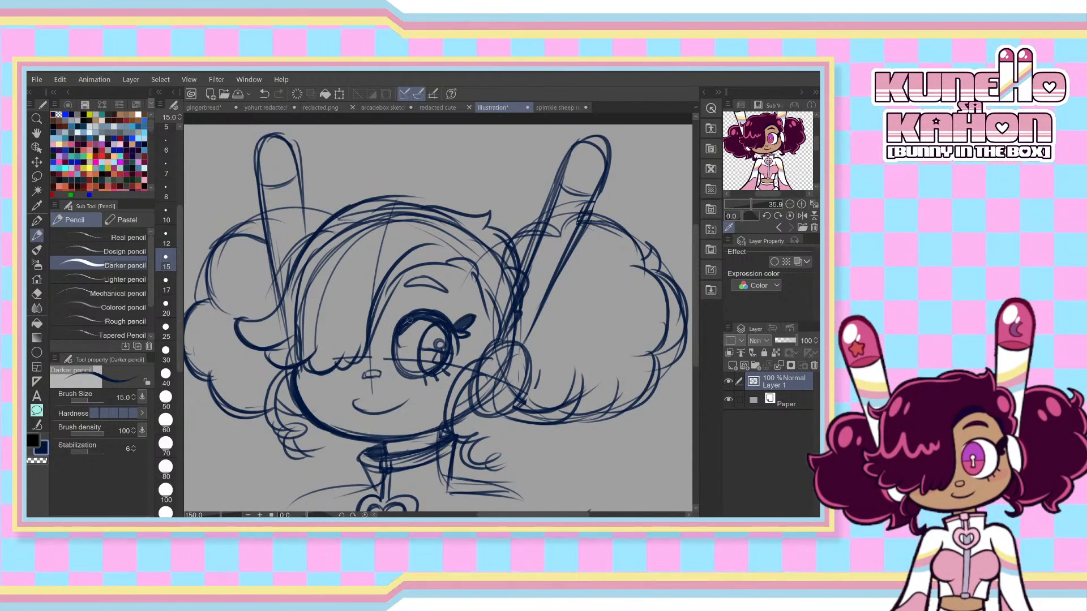
pyautogui.hotkey('ctrl', 'z')
pyautogui.moveTo(438, 321); pyautogui.dragTo(399, 331)
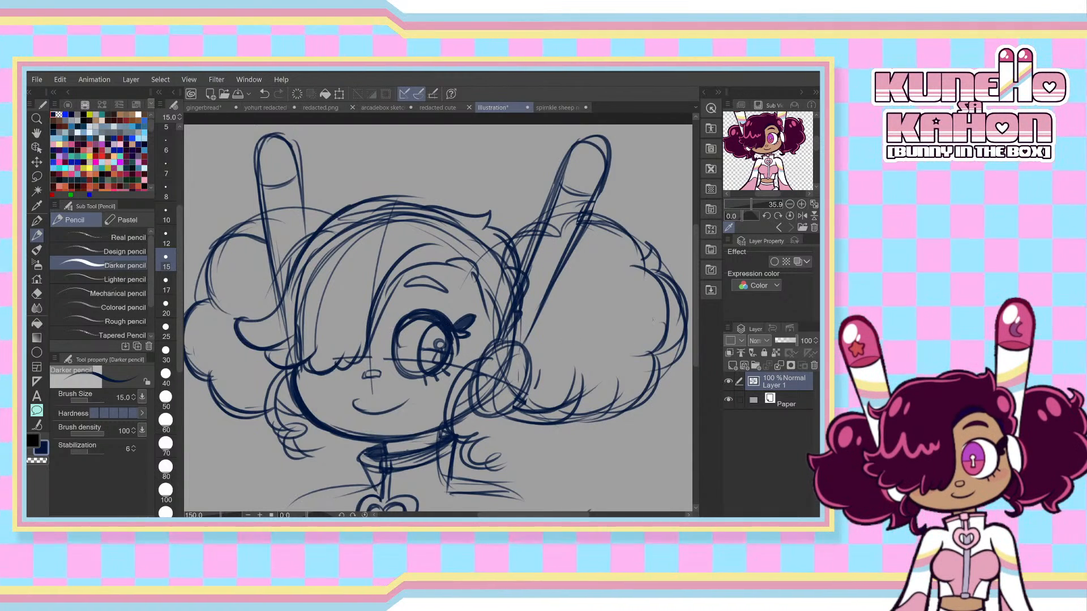
pyautogui.scroll(-2, 693, 328)
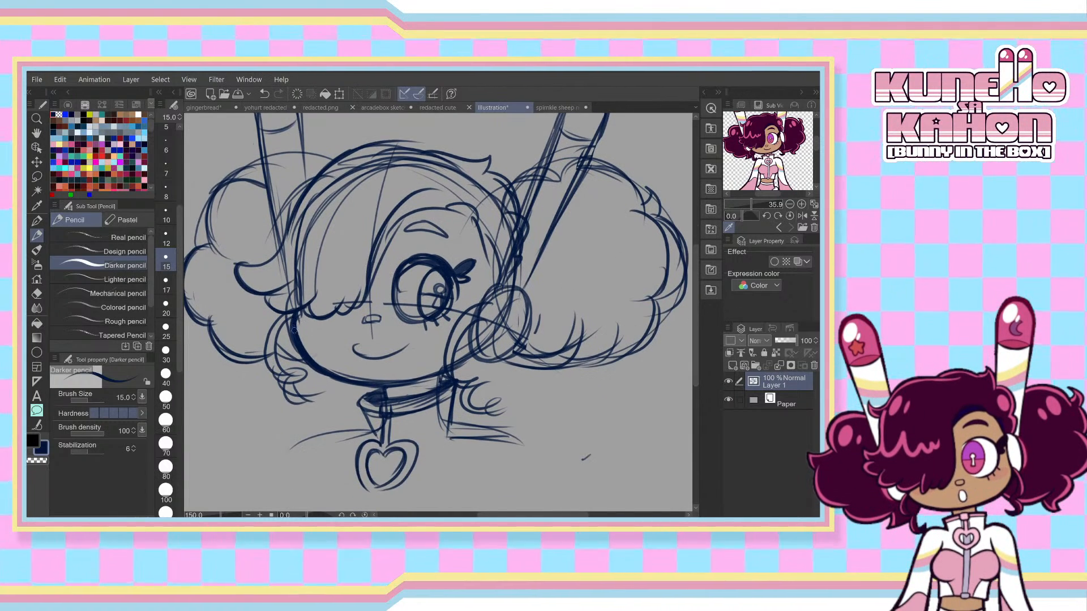
# - Refine the lower lashes and turn the smile into an open mouth with a pointed lower jaw line
pyautogui.moveTo(289, 174); pyautogui.dragTo(299, 196)
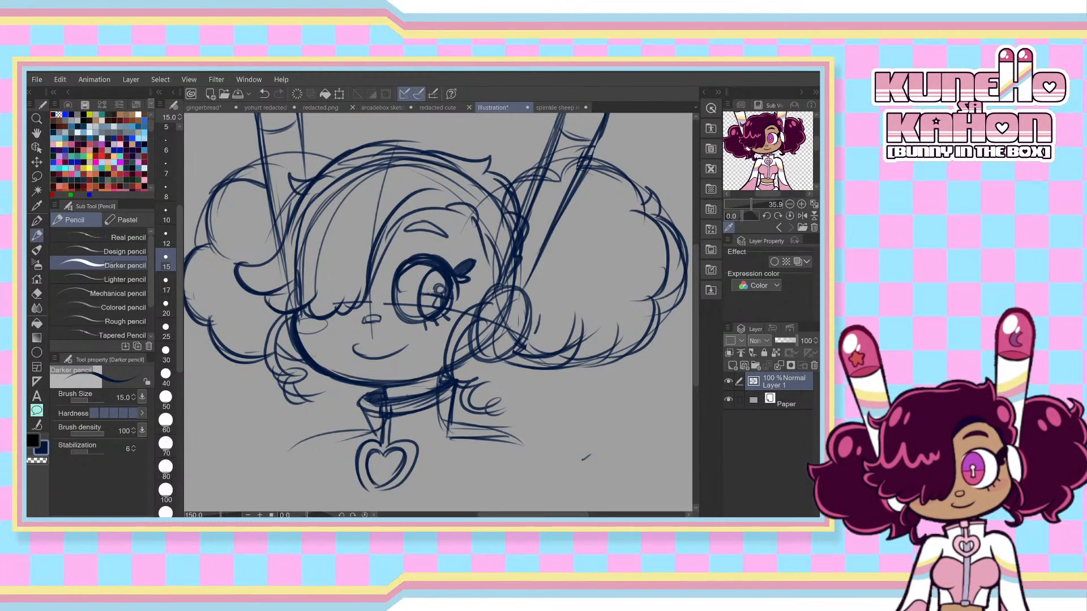
pyautogui.moveTo(428, 327); pyautogui.dragTo(467, 318)
pyautogui.moveTo(695, 347); pyautogui.dragTo(695, 371)
pyautogui.moveTo(354, 279)
pyautogui.mouseDown()
pyautogui.moveTo(410, 267)
pyautogui.moveTo(375, 288)
pyautogui.moveTo(405, 279)
pyautogui.mouseUp()
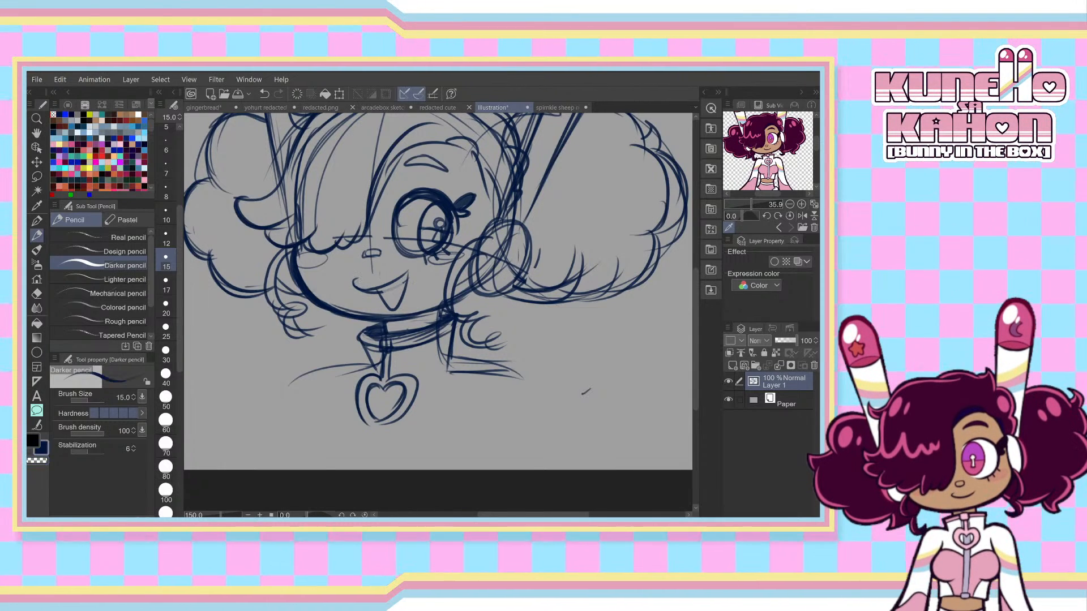
pyautogui.moveTo(356, 280)
pyautogui.mouseDown()
pyautogui.moveTo(408, 266)
pyautogui.moveTo(399, 296)
pyautogui.mouseUp()
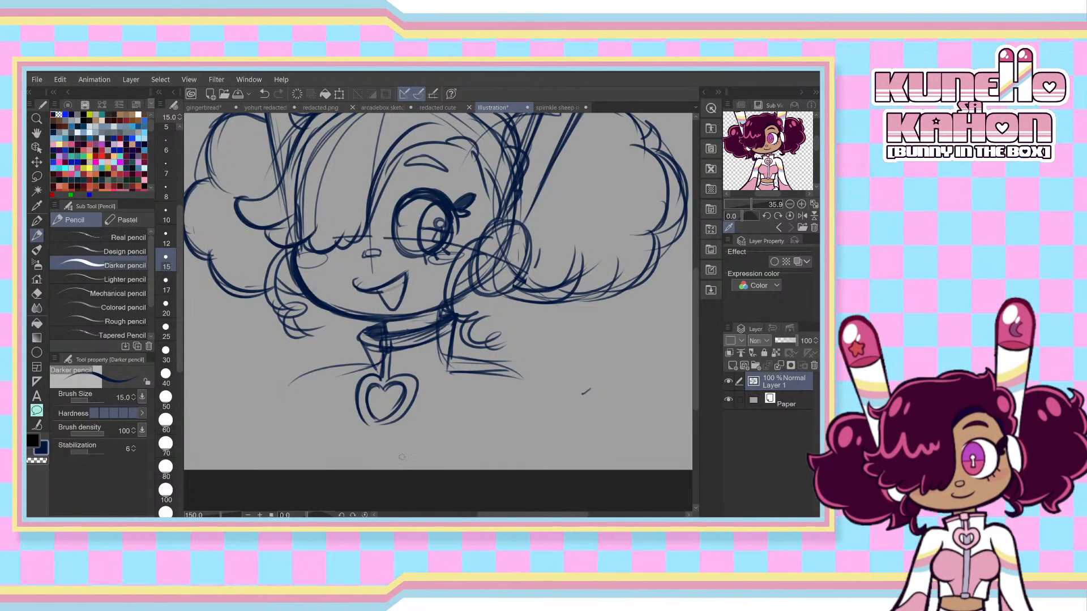
# - Extend the right shoulder line outward and darken the outline of the heart pendant below the collar
pyautogui.moveTo(454, 372)
pyautogui.mouseDown()
pyautogui.moveTo(538, 378)
pyautogui.moveTo(538, 391)
pyautogui.mouseUp()
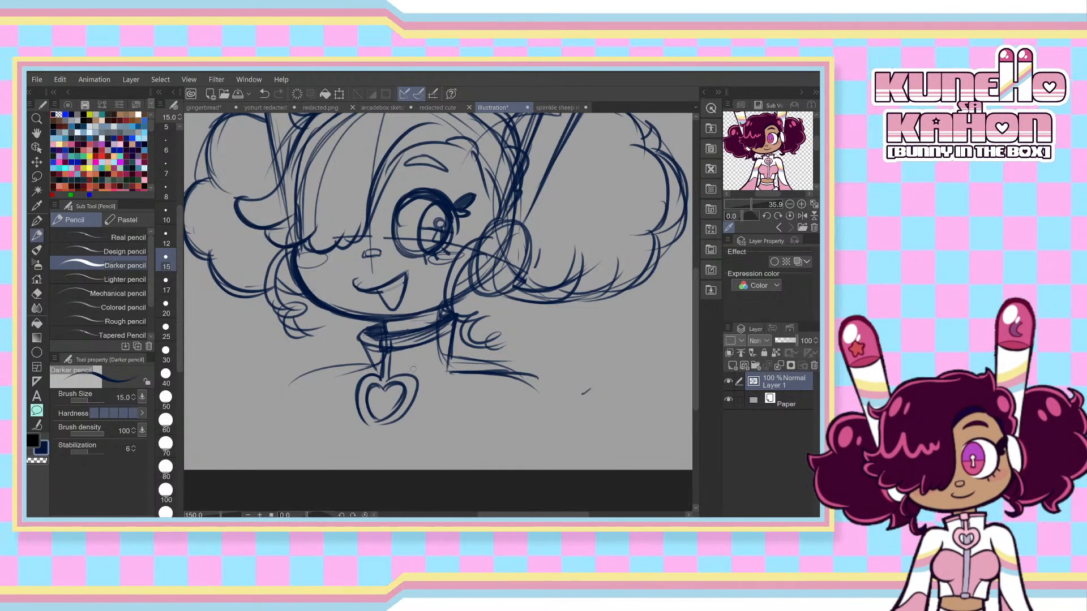
pyautogui.moveTo(370, 370)
pyautogui.mouseDown()
pyautogui.moveTo(315, 386)
pyautogui.moveTo(346, 370)
pyautogui.moveTo(338, 383)
pyautogui.moveTo(322, 372)
pyautogui.moveTo(370, 414)
pyautogui.moveTo(366, 394)
pyautogui.moveTo(374, 435)
pyautogui.mouseUp()
pyautogui.hotkey('ctrl', 'z')
pyautogui.hotkey('ctrl', 'z')
pyautogui.moveTo(358, 396)
pyautogui.mouseDown()
pyautogui.moveTo(381, 429)
pyautogui.moveTo(412, 406)
pyautogui.moveTo(399, 424)
pyautogui.mouseUp()
pyautogui.hotkey('ctrl', 'z')
pyautogui.hotkey('ctrl', 'z')
# - Darken the left shoulder slope beside the heart pendant and try out an arm line beneath it
pyautogui.moveTo(385, 383)
pyautogui.mouseDown()
pyautogui.moveTo(396, 376)
pyautogui.moveTo(418, 390)
pyautogui.moveTo(391, 427)
pyautogui.moveTo(306, 456)
pyautogui.mouseUp()
pyautogui.hotkey('ctrl', 'z')
pyautogui.moveTo(344, 396); pyautogui.dragTo(311, 461)
pyautogui.hotkey('ctrl', 'z')
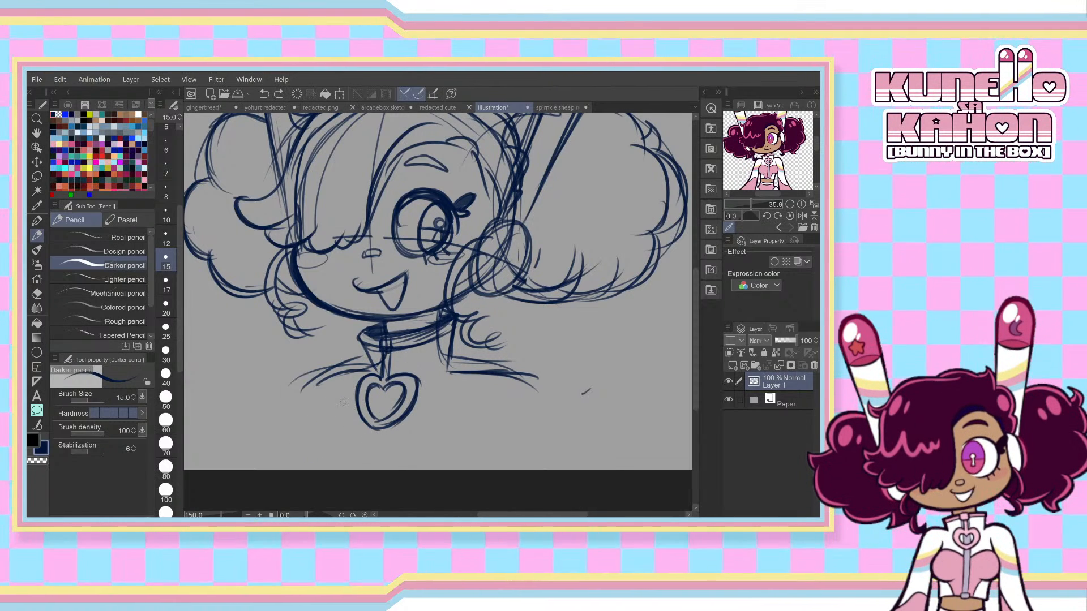
pyautogui.moveTo(340, 403); pyautogui.dragTo(301, 455)
pyautogui.hotkey('ctrl', 'z')
pyautogui.hotkey('ctrl', 'z')
# - Strengthen the right shoulder line and add small folds where the collar meets both shoulders
pyautogui.moveTo(477, 368); pyautogui.dragTo(551, 388)
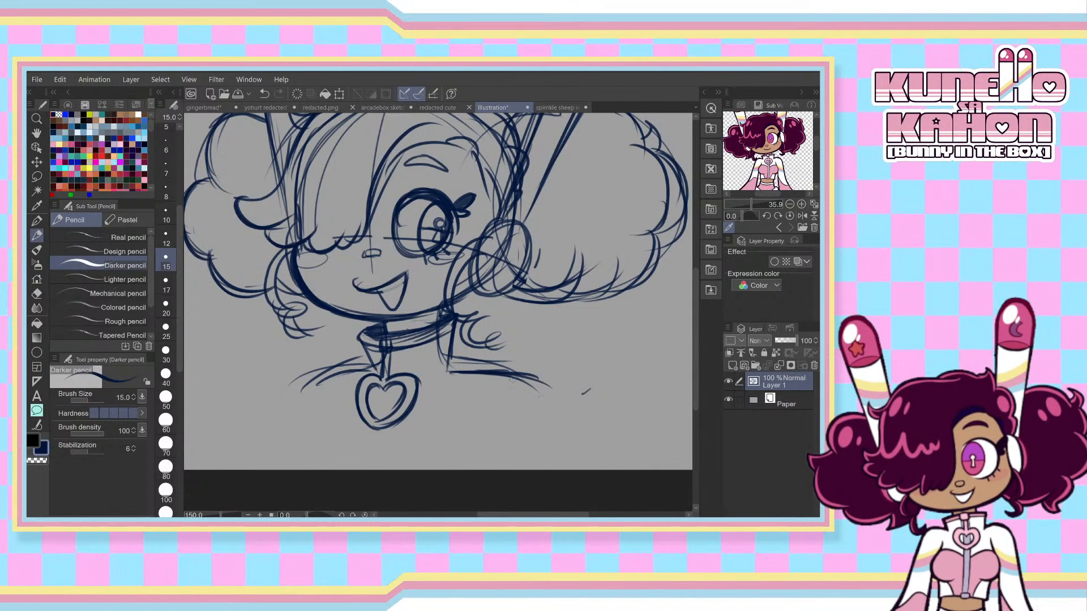
pyautogui.hotkey('ctrl', 'z')
pyautogui.moveTo(451, 358); pyautogui.dragTo(539, 378)
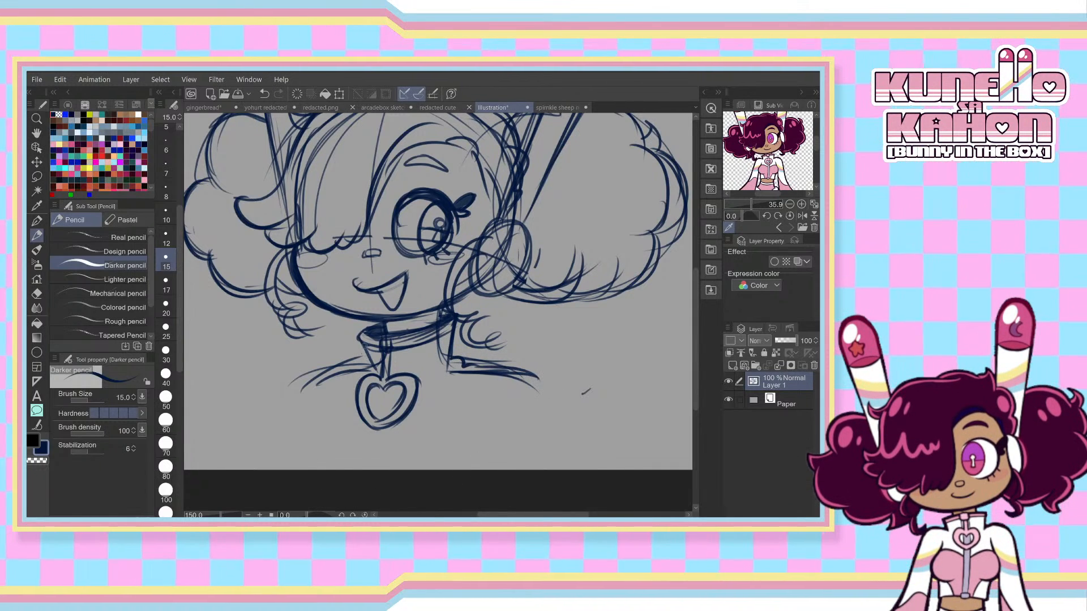
pyautogui.moveTo(374, 346)
pyautogui.mouseDown()
pyautogui.moveTo(366, 367)
pyautogui.moveTo(313, 392)
pyautogui.mouseUp()
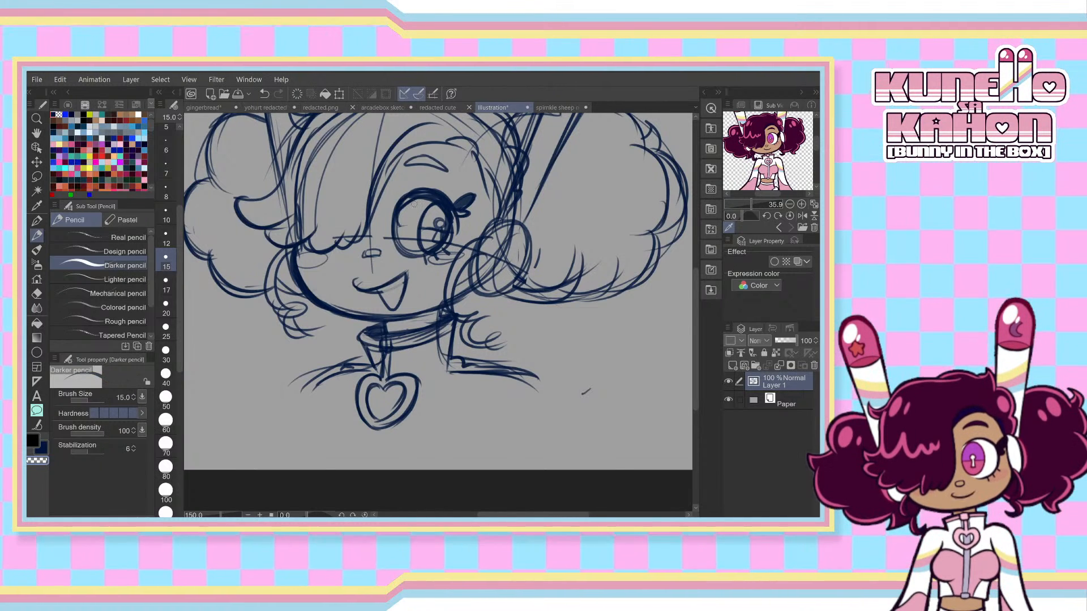
# - Erase the old pupil and highlight details inside the eye with the transparent colour
pyautogui.press('c')
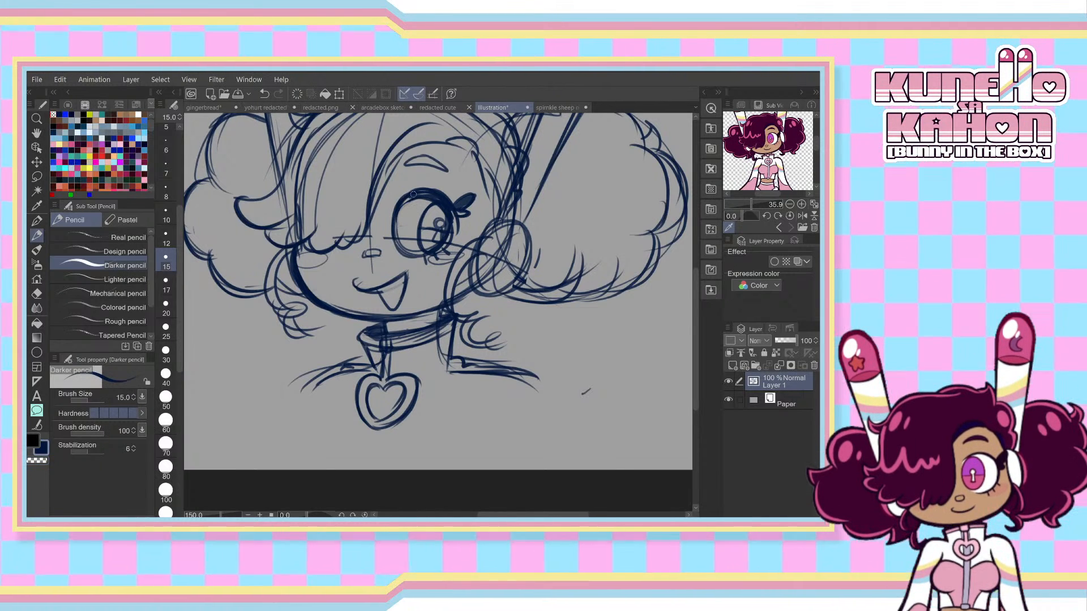
pyautogui.moveTo(403, 204); pyautogui.dragTo(424, 196)
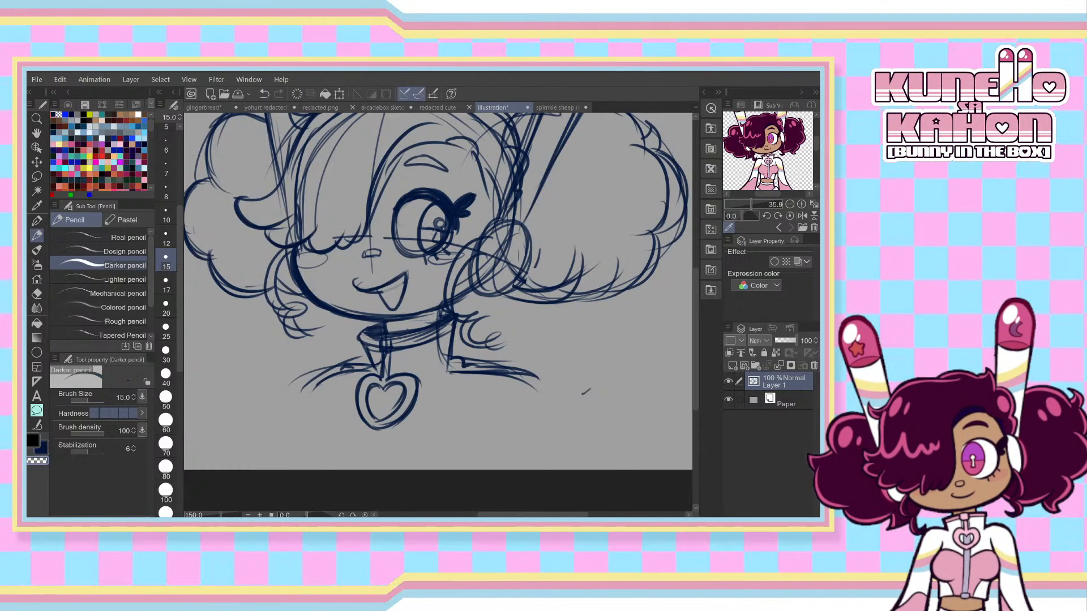
pyautogui.moveTo(435, 241)
pyautogui.mouseDown()
pyautogui.moveTo(439, 211)
pyautogui.moveTo(446, 226)
pyautogui.mouseUp()
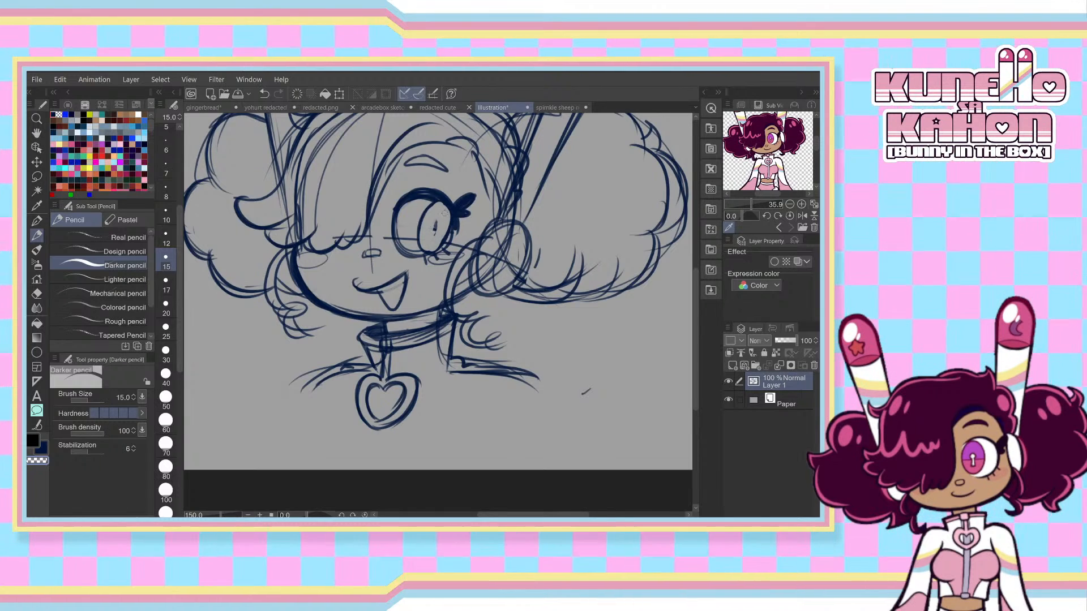
pyautogui.press('c')
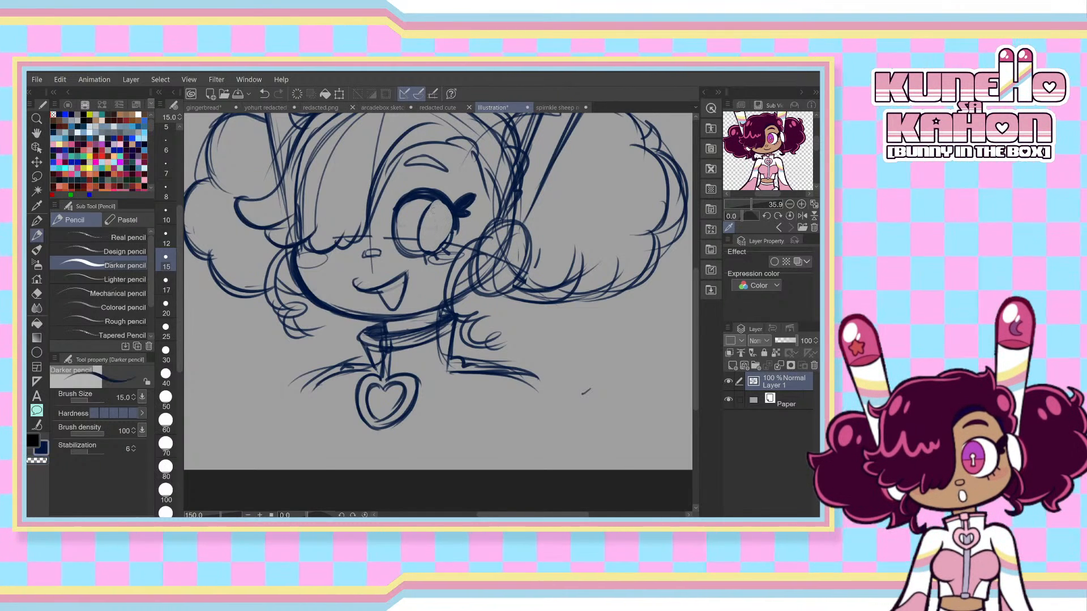
# - Redraw the iris with a bold outline and place a keyhole-shaped pupil in its centre
pyautogui.moveTo(422, 221)
pyautogui.mouseDown()
pyautogui.moveTo(428, 253)
pyautogui.moveTo(426, 212)
pyautogui.moveTo(444, 201)
pyautogui.moveTo(430, 243)
pyautogui.moveTo(427, 230)
pyautogui.moveTo(436, 199)
pyautogui.moveTo(433, 251)
pyautogui.mouseUp()
pyautogui.hotkey('ctrl', 'z')
pyautogui.hotkey('ctrl', 'z')
pyautogui.moveTo(433, 204)
pyautogui.mouseDown()
pyautogui.moveTo(428, 247)
pyautogui.moveTo(446, 226)
pyautogui.moveTo(436, 226)
pyautogui.moveTo(440, 241)
pyautogui.mouseUp()
pyautogui.hotkey('ctrl', 'z')
pyautogui.hotkey('ctrl', 'z')
pyautogui.moveTo(432, 241)
pyautogui.mouseDown()
pyautogui.moveTo(416, 223)
pyautogui.moveTo(446, 231)
pyautogui.mouseUp()
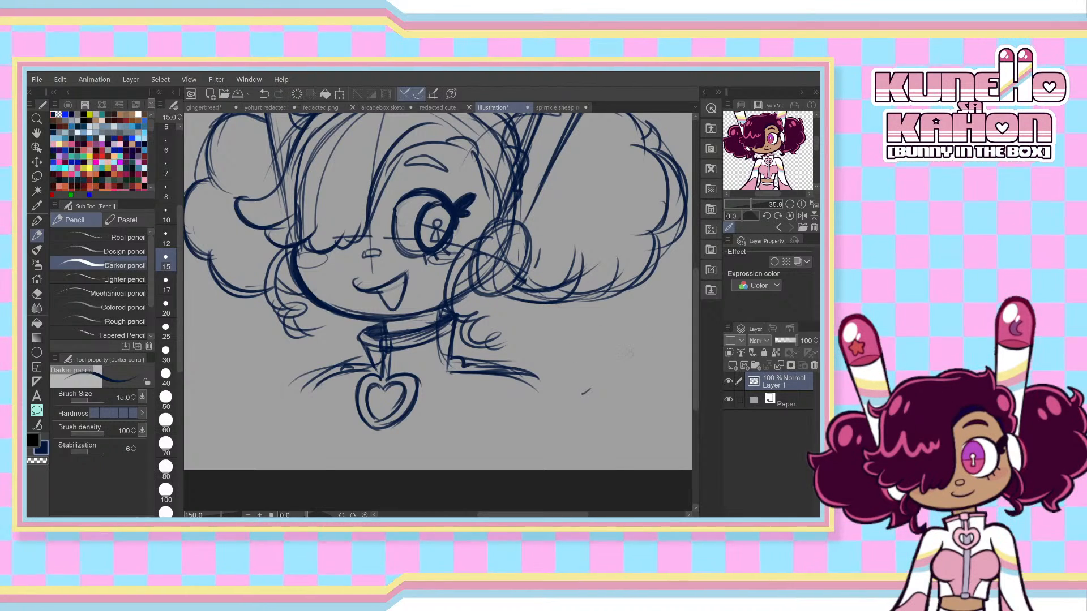
pyautogui.moveTo(642, 331)
pyautogui.mouseDown()
pyautogui.moveTo(625, 403)
pyautogui.moveTo(645, 334)
pyautogui.mouseUp()
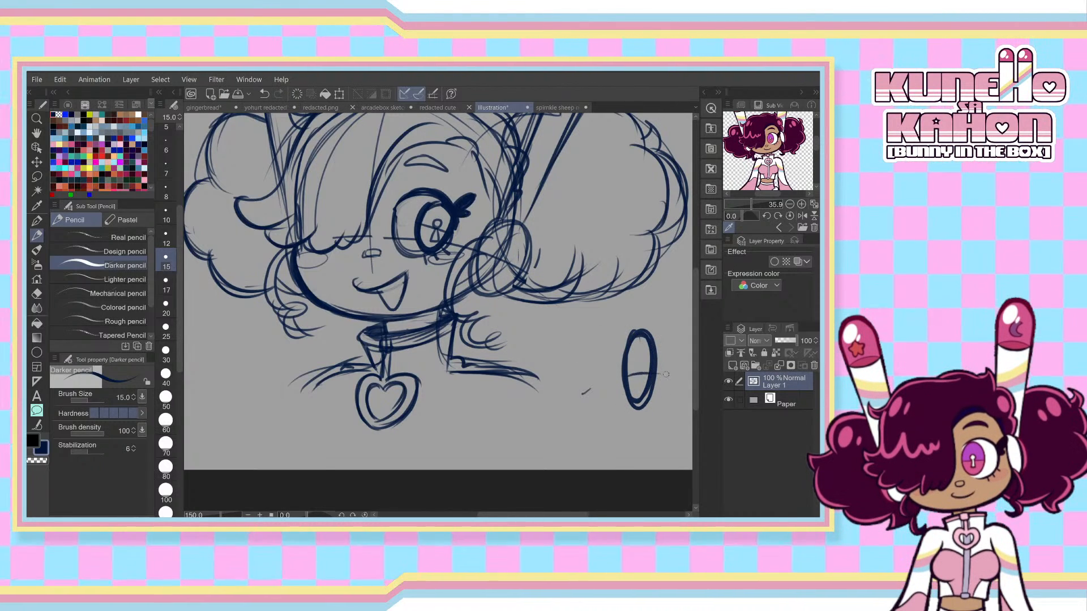
pyautogui.moveTo(628, 375); pyautogui.dragTo(659, 373)
pyautogui.moveTo(659, 332); pyautogui.dragTo(597, 366)
pyautogui.moveTo(598, 367)
pyautogui.mouseDown()
pyautogui.moveTo(629, 329)
pyautogui.moveTo(601, 352)
pyautogui.moveTo(615, 339)
pyautogui.mouseUp()
pyautogui.hotkey('ctrl', 'z')
pyautogui.hotkey('ctrl', 'z')
pyautogui.hotkey('ctrl', 'z')
pyautogui.hotkey('ctrl', 'z')
pyautogui.hotkey('ctrl', 'z')
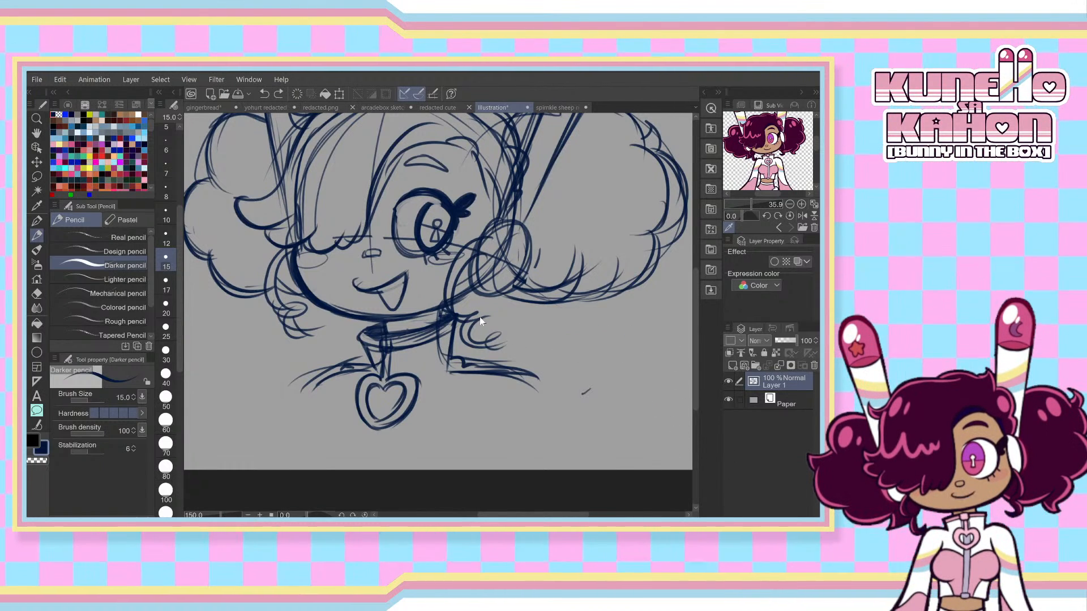
# - Thicken the eye's left outline and draw a small heart inside the open mouth
pyautogui.moveTo(406, 198)
pyautogui.mouseDown()
pyautogui.moveTo(394, 231)
pyautogui.moveTo(440, 200)
pyautogui.moveTo(431, 206)
pyautogui.moveTo(426, 194)
pyautogui.moveTo(439, 216)
pyautogui.moveTo(405, 231)
pyautogui.moveTo(405, 206)
pyautogui.moveTo(423, 252)
pyautogui.mouseUp()
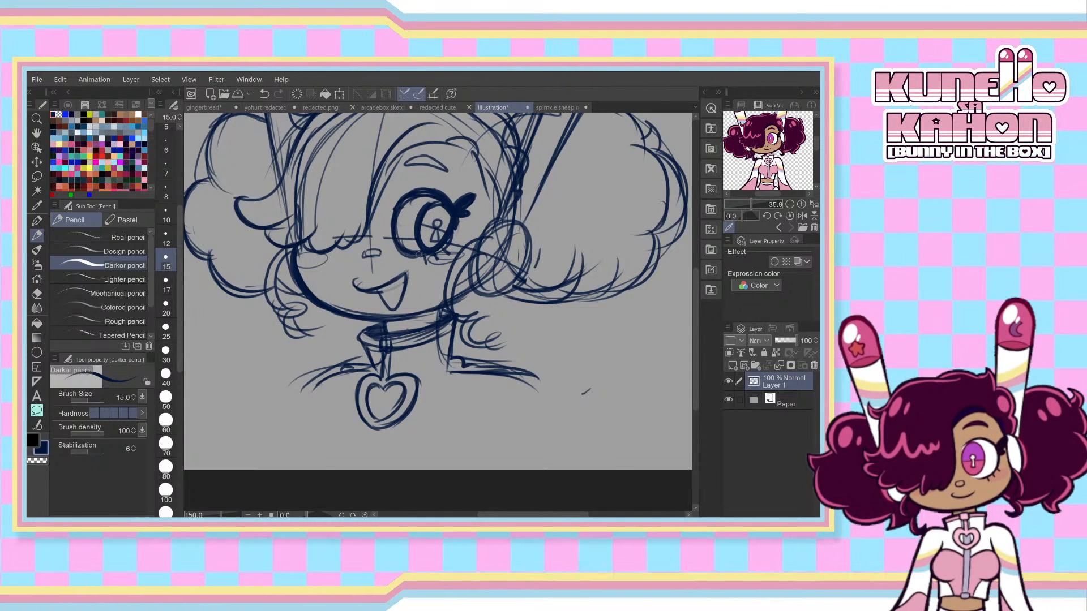
pyautogui.moveTo(391, 294); pyautogui.dragTo(392, 303)
pyautogui.hotkey('ctrl', 'z')
pyautogui.hotkey('ctrl', 'z')
pyautogui.moveTo(391, 295)
pyautogui.mouseDown()
pyautogui.moveTo(392, 304)
pyautogui.moveTo(390, 287)
pyautogui.mouseUp()
pyautogui.hotkey('ctrl', 'z')
pyautogui.hotkey('ctrl', 'z')
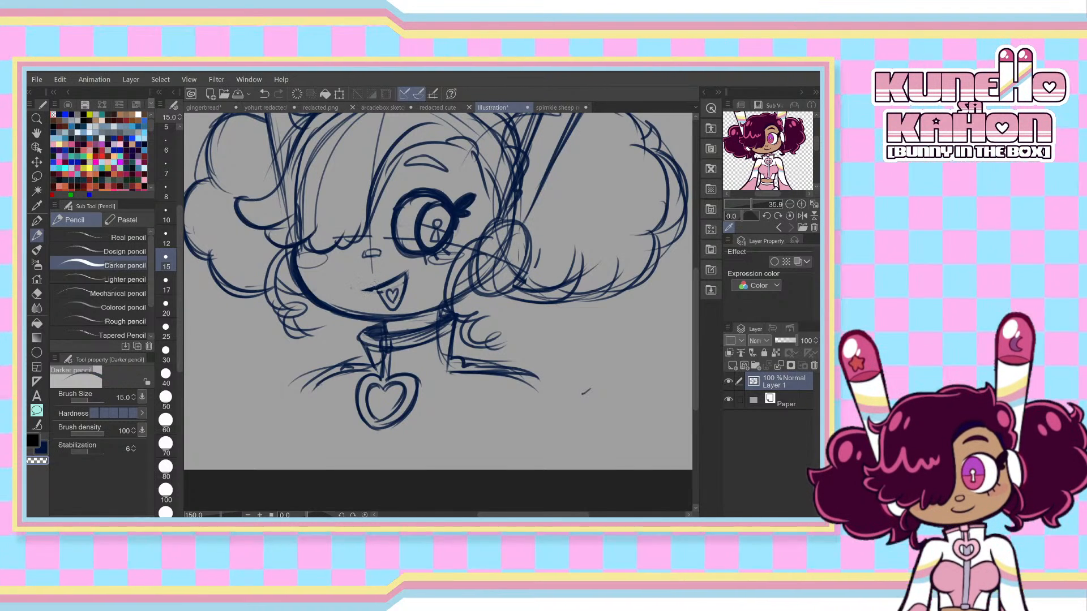
# - Clean up the left corner of the mouth and finish the mouth outline around the heart
pyautogui.moveTo(356, 291)
pyautogui.mouseDown()
pyautogui.moveTo(384, 283)
pyautogui.moveTo(375, 291)
pyautogui.moveTo(385, 306)
pyautogui.mouseUp()
pyautogui.hotkey('ctrl', 'z')
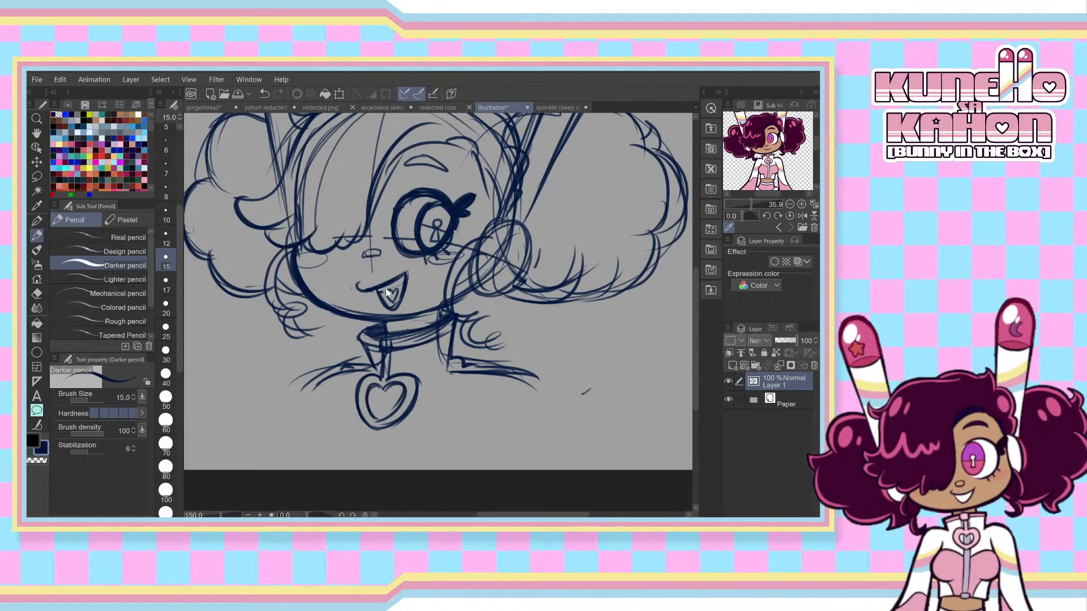
pyautogui.hotkey('ctrl', 'z')
pyautogui.moveTo(697, 333)
pyautogui.mouseDown()
pyautogui.moveTo(685, 306)
pyautogui.moveTo(684, 331)
pyautogui.mouseUp()
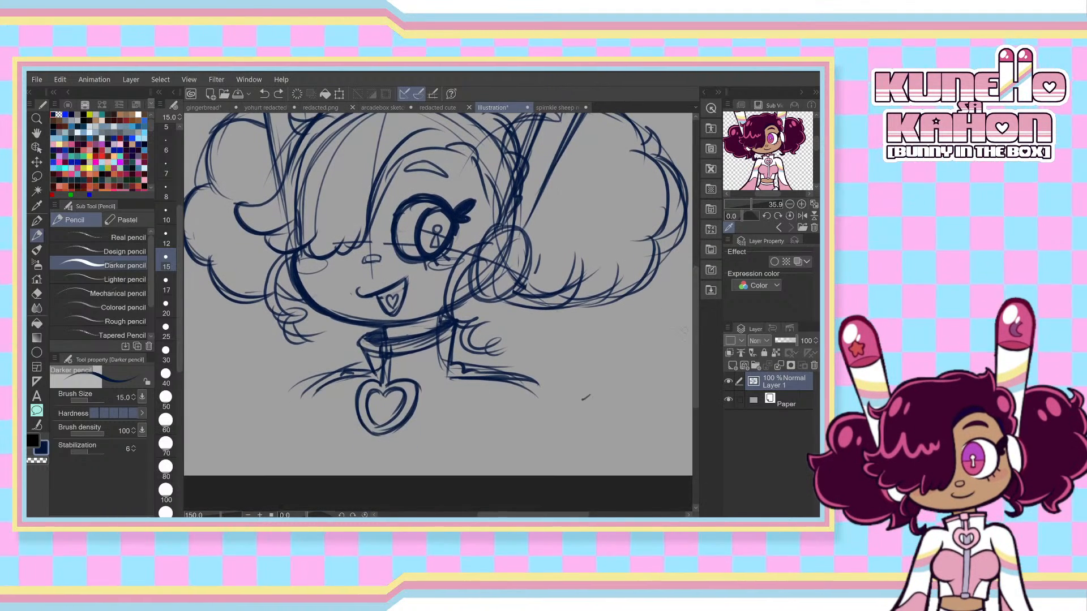
pyautogui.moveTo(467, 371); pyautogui.dragTo(527, 380)
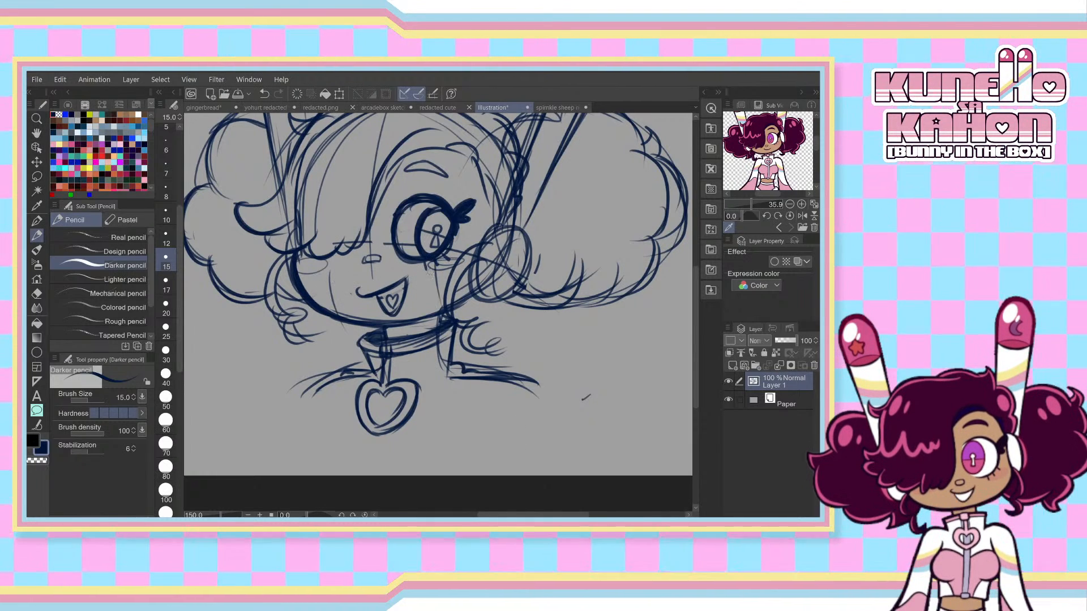
pyautogui.hotkey('ctrl', 'z')
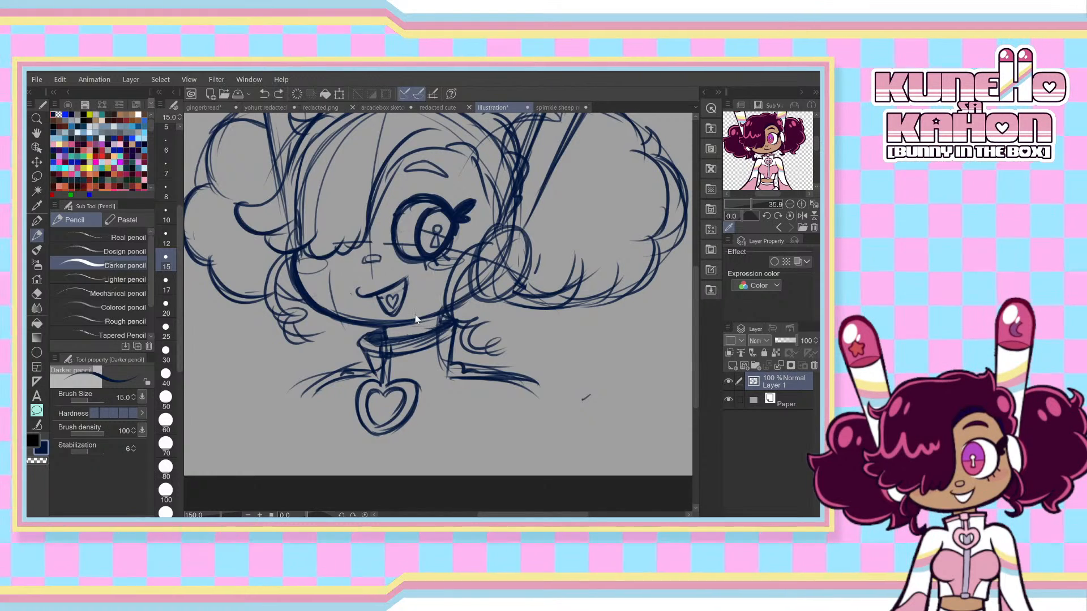
pyautogui.hotkey('ctrl', 'z')
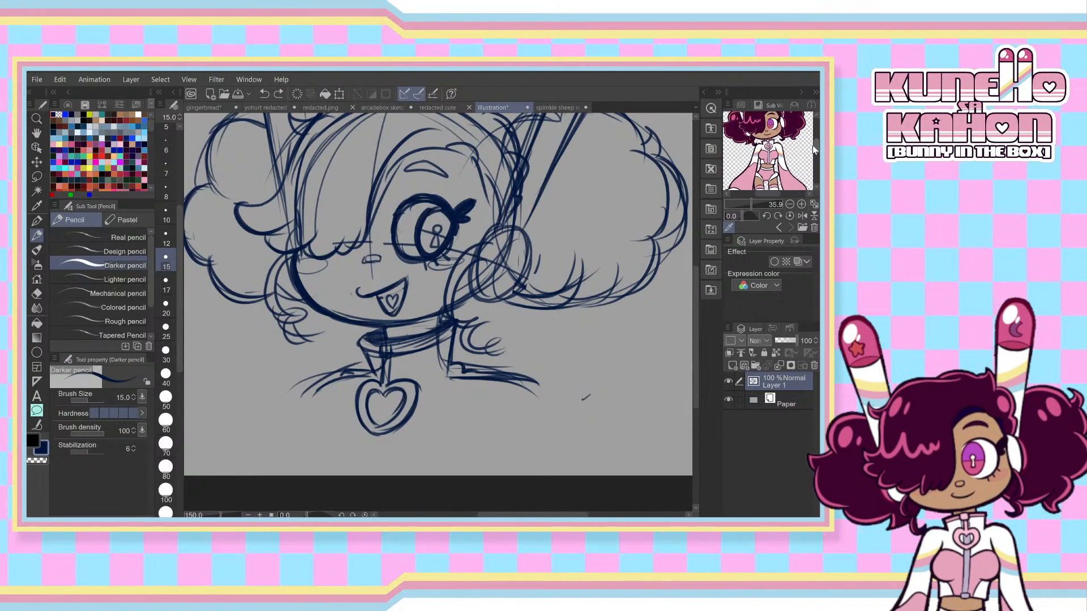
pyautogui.moveTo(812, 142); pyautogui.dragTo(812, 144)
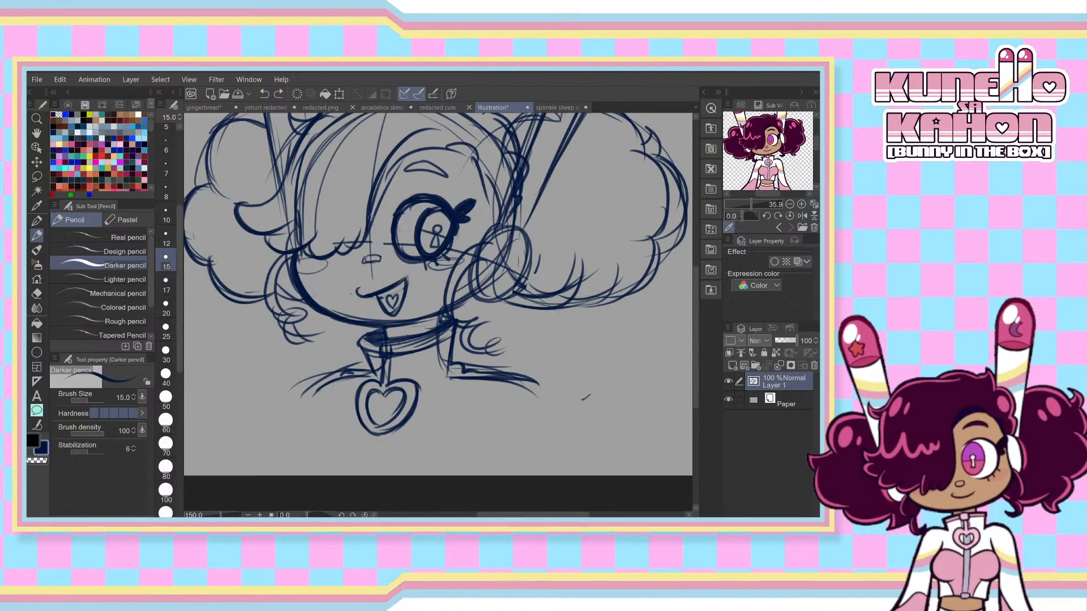
# - Redraw the fringe's curled tips and darken its inner edge sweeping up from the nose over the eyebrow
pyautogui.moveTo(313, 242)
pyautogui.mouseDown()
pyautogui.moveTo(358, 230)
pyautogui.moveTo(360, 242)
pyautogui.moveTo(381, 190)
pyautogui.mouseUp()
pyautogui.hotkey('ctrl', 'z')
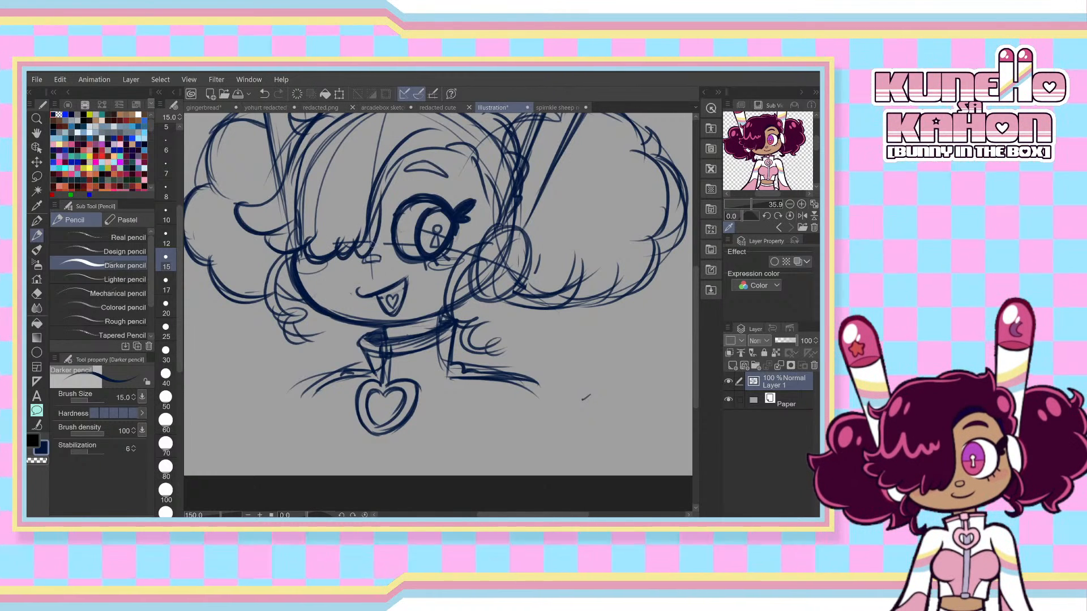
pyautogui.hotkey('ctrl', 'z')
pyautogui.moveTo(357, 240)
pyautogui.mouseDown()
pyautogui.moveTo(369, 250)
pyautogui.moveTo(388, 188)
pyautogui.mouseUp()
pyautogui.moveTo(377, 230)
pyautogui.mouseDown()
pyautogui.moveTo(397, 164)
pyautogui.moveTo(442, 138)
pyautogui.mouseUp()
pyautogui.hotkey('ctrl', 'z')
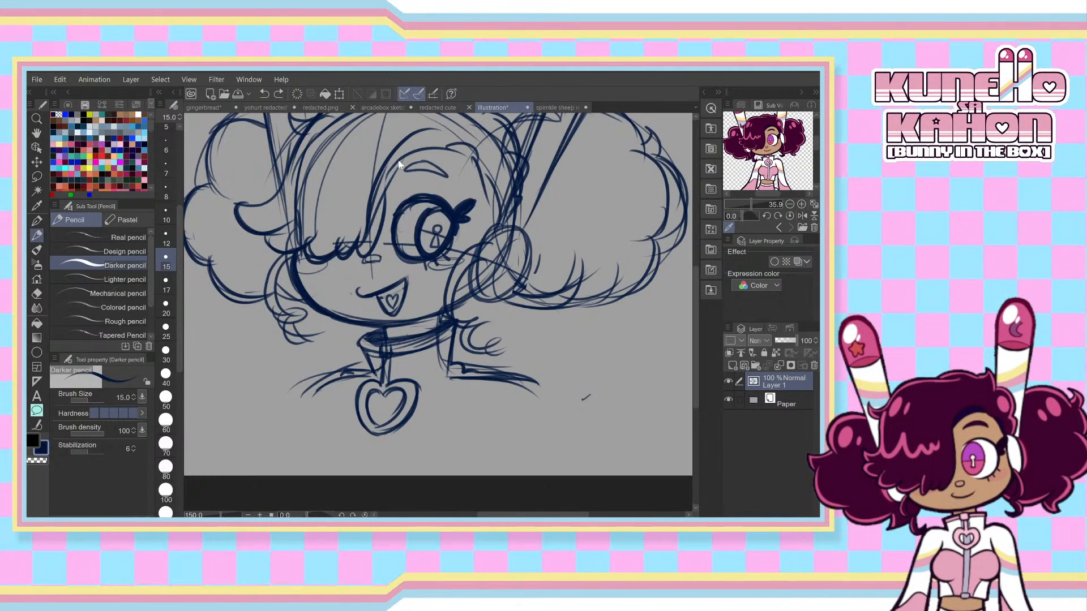
pyautogui.hotkey('ctrl', 'z')
pyautogui.moveTo(358, 231); pyautogui.dragTo(394, 168)
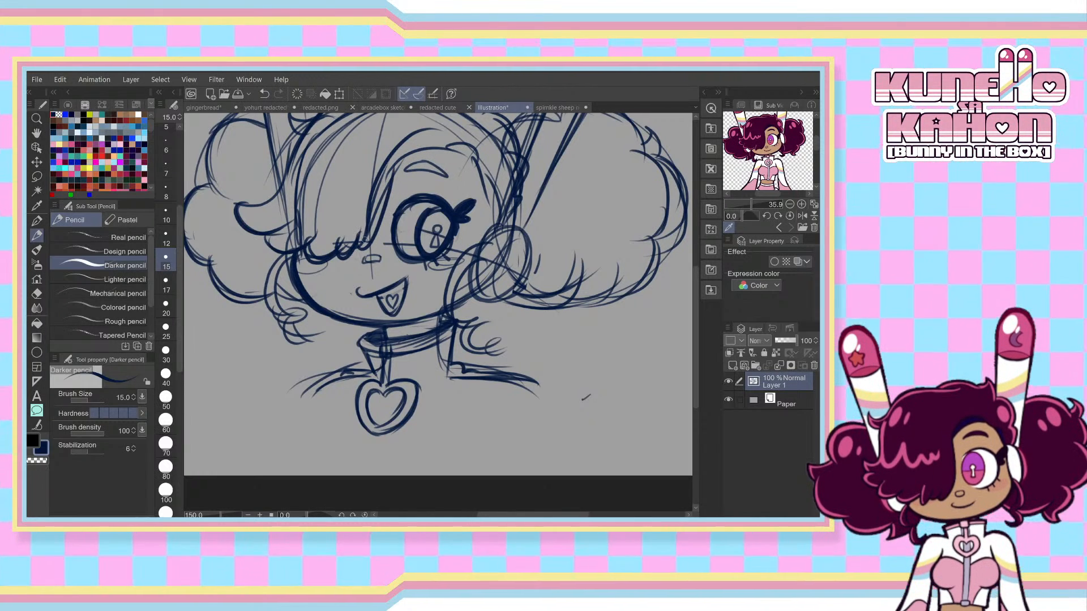
pyautogui.moveTo(369, 240); pyautogui.dragTo(438, 143)
pyautogui.moveTo(390, 178); pyautogui.dragTo(475, 160)
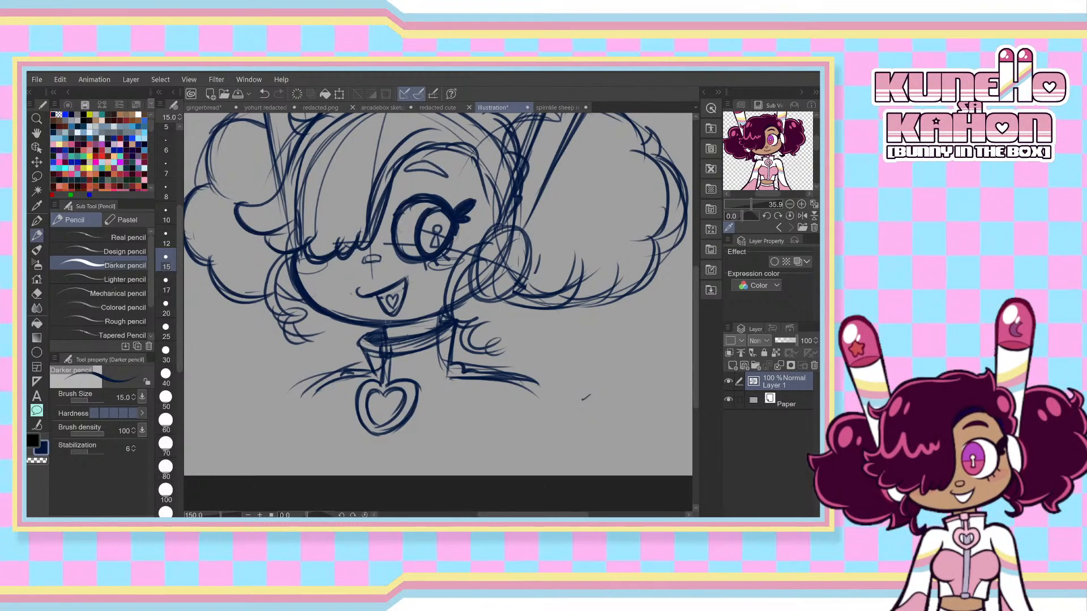
# - Redraw the left cheek outline from the fringe down to the chin with a darker curve
pyautogui.moveTo(305, 256); pyautogui.dragTo(370, 317)
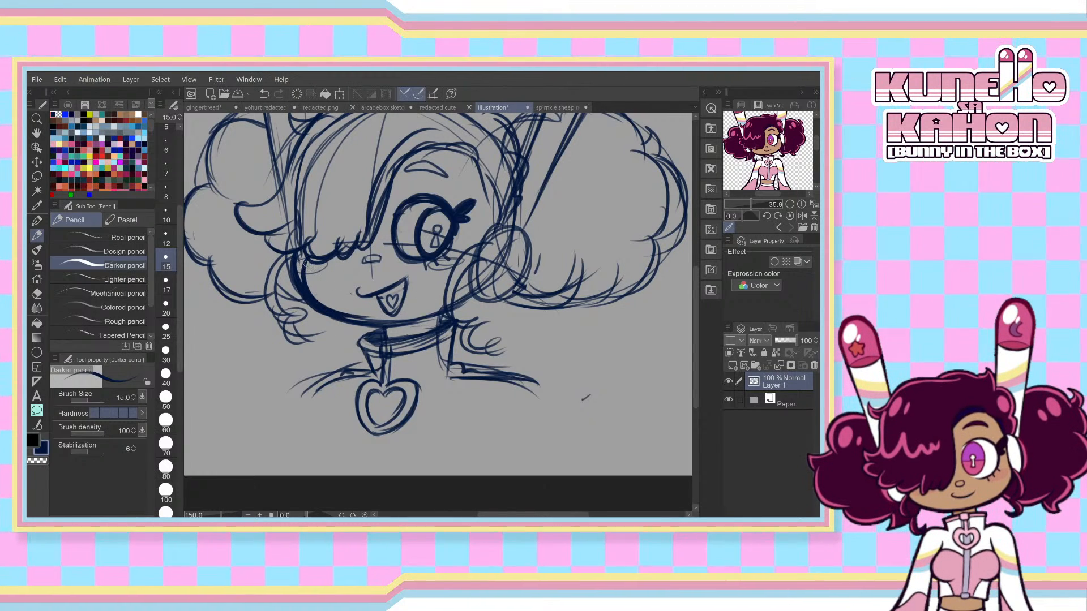
pyautogui.hotkey('ctrl', 'z')
pyautogui.moveTo(304, 258); pyautogui.dragTo(356, 315)
pyautogui.hotkey('ctrl', 'z')
pyautogui.moveTo(307, 251); pyautogui.dragTo(343, 312)
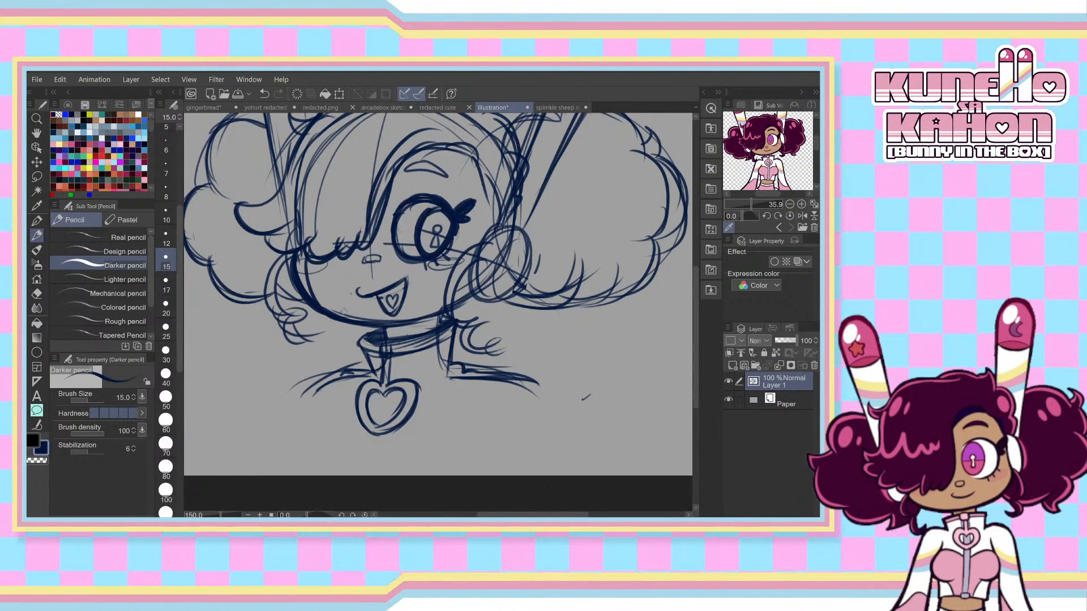
pyautogui.hotkey('ctrl', 'z')
pyautogui.moveTo(300, 258); pyautogui.dragTo(368, 325)
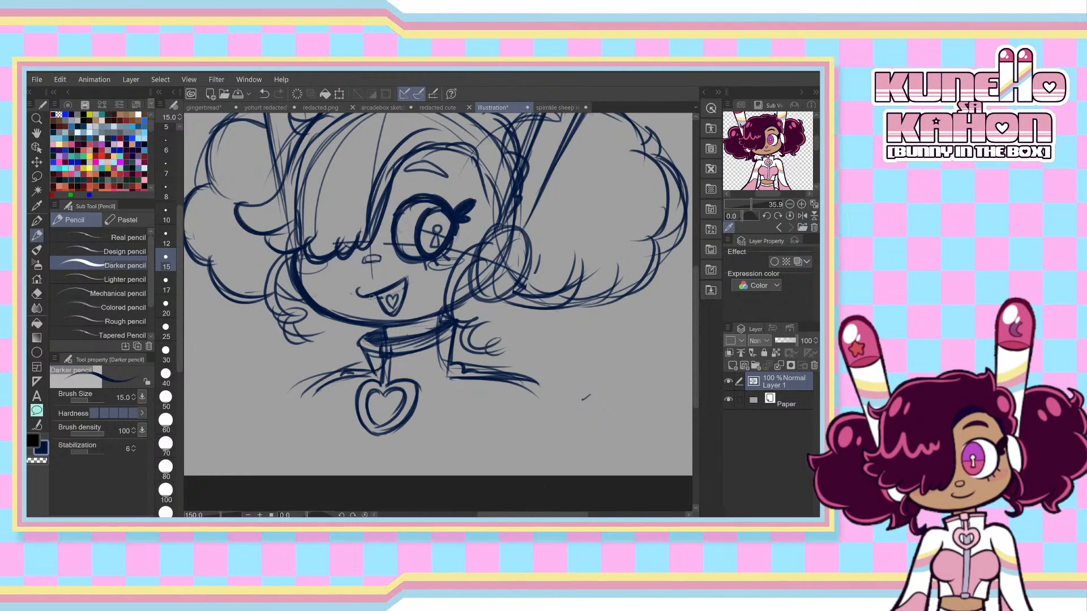
# - Sketch the upper arm's outline down from the shoulder below the earmuff and a curved chest line beside the heart pendant
pyautogui.scroll(-1, 502, 390)
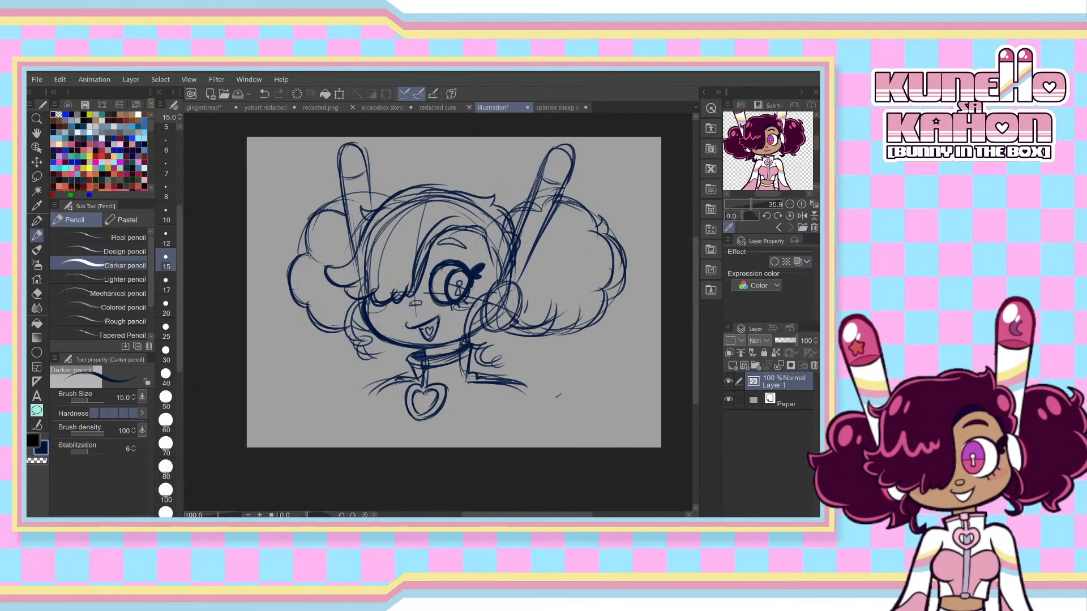
pyautogui.moveTo(493, 383)
pyautogui.mouseDown()
pyautogui.moveTo(530, 398)
pyautogui.moveTo(519, 431)
pyautogui.mouseUp()
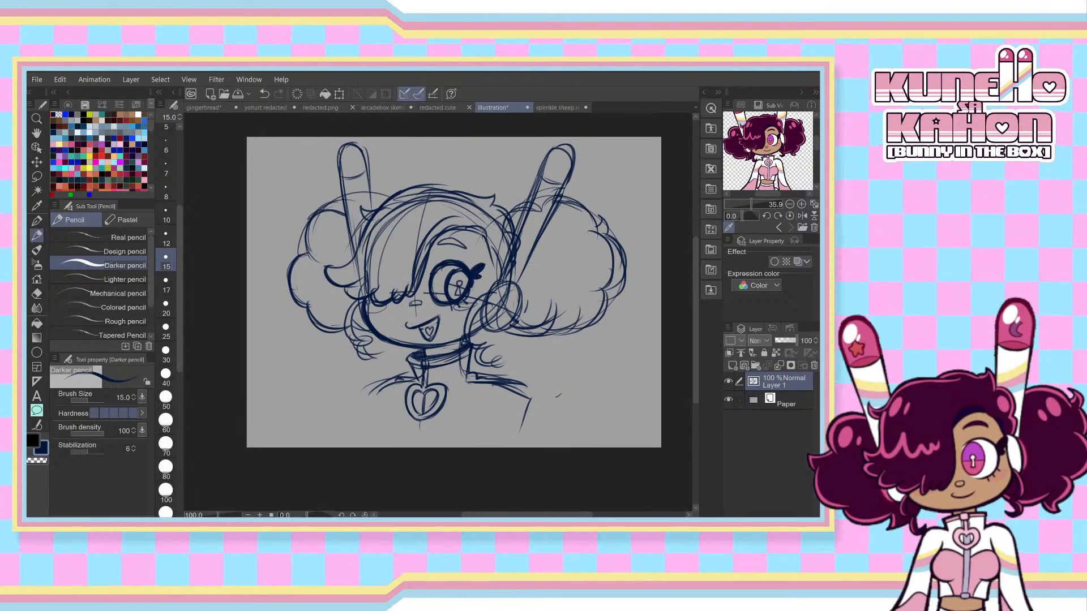
pyautogui.moveTo(505, 388)
pyautogui.mouseDown()
pyautogui.moveTo(486, 440)
pyautogui.moveTo(521, 447)
pyautogui.mouseUp()
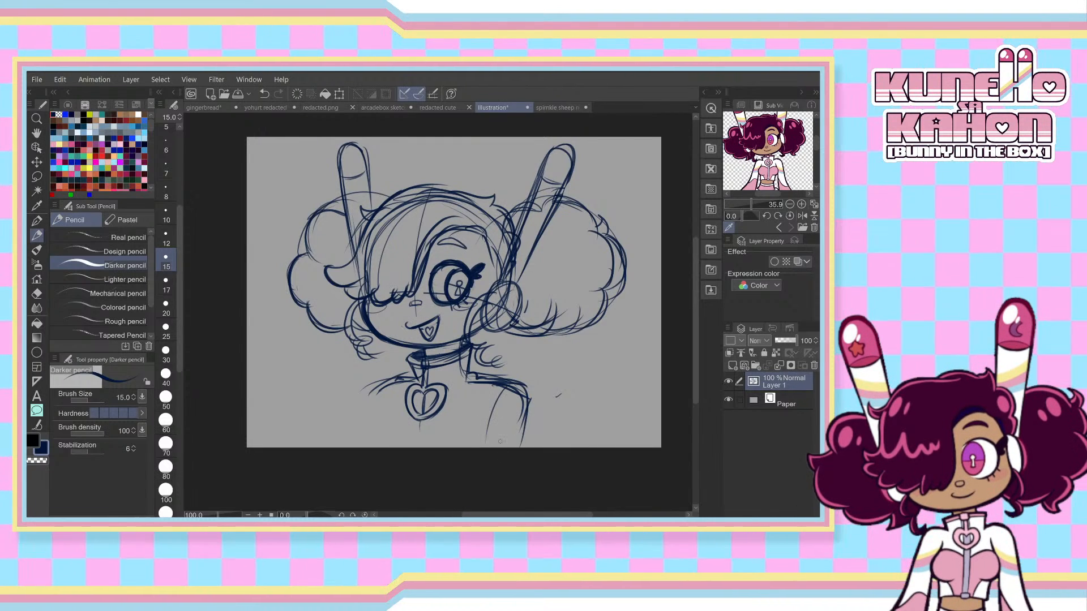
pyautogui.moveTo(421, 429); pyautogui.dragTo(486, 421)
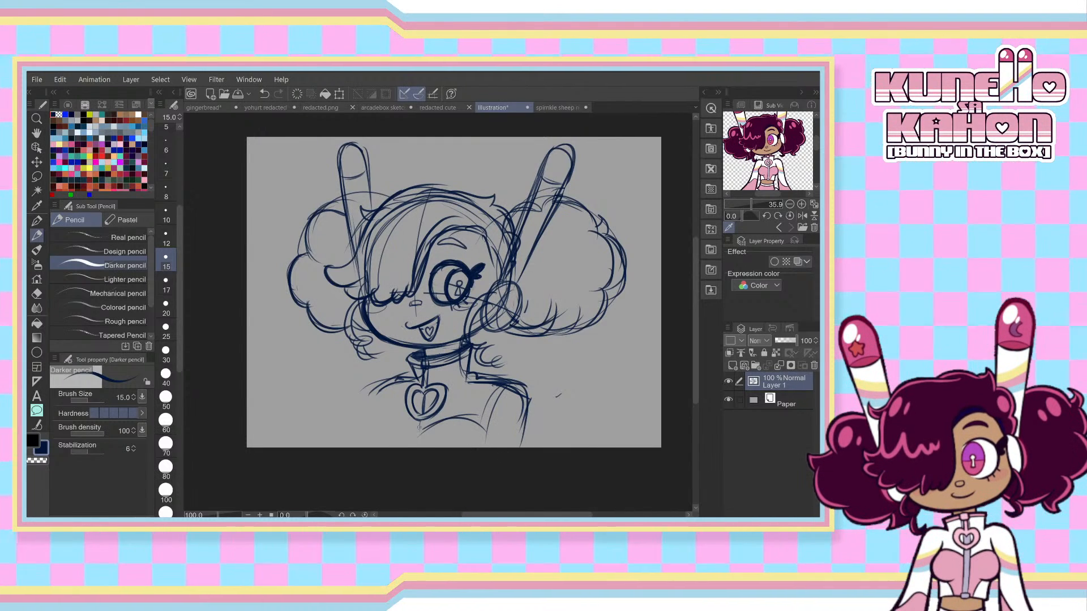
# - Sketch the jacket's centre line below the pendant, the other chest curve and the opposite upper arm's outer line
pyautogui.moveTo(417, 439)
pyautogui.mouseDown()
pyautogui.moveTo(461, 425)
pyautogui.moveTo(388, 419)
pyautogui.moveTo(378, 447)
pyautogui.mouseUp()
pyautogui.hotkey('ctrl', 'z')
pyautogui.hotkey('ctrl', 'z')
pyautogui.hotkey('ctrl', 'z')
pyautogui.moveTo(376, 390); pyautogui.dragTo(357, 437)
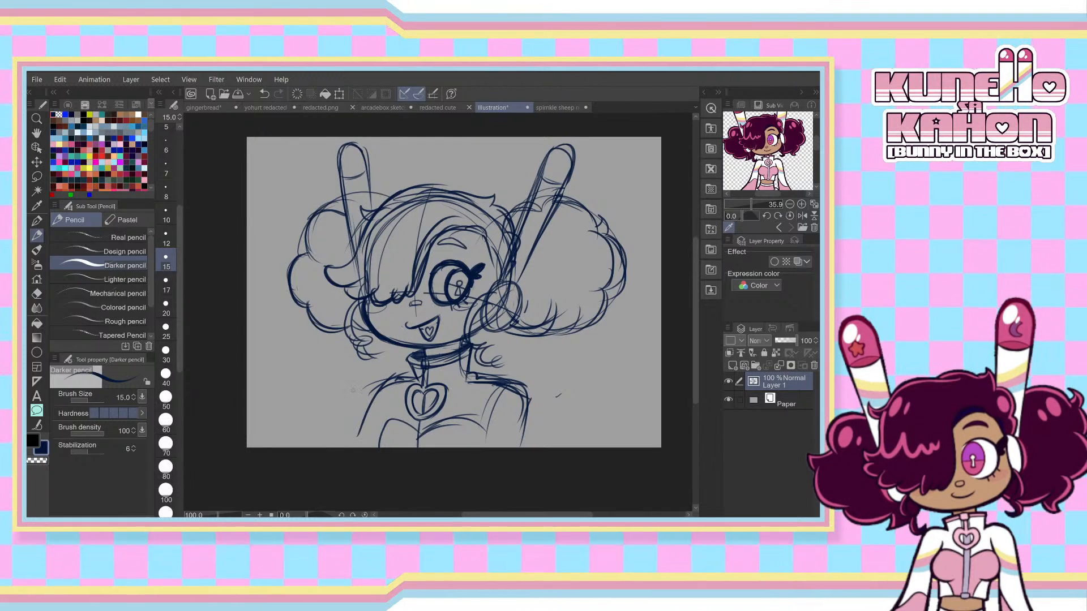
# - Transform the whole sketch layer by shifting it slightly to the right on the canvas, keeping its size
pyautogui.hotkey('ctrl', 't')
pyautogui.moveTo(452, 346); pyautogui.dragTo(477, 345)
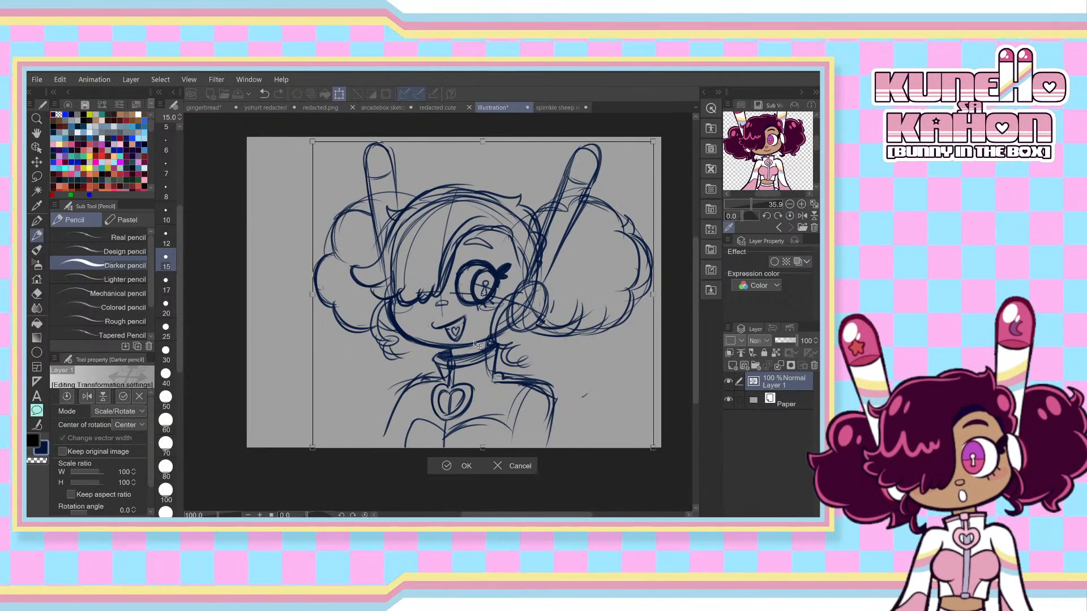
pyautogui.press('Return')
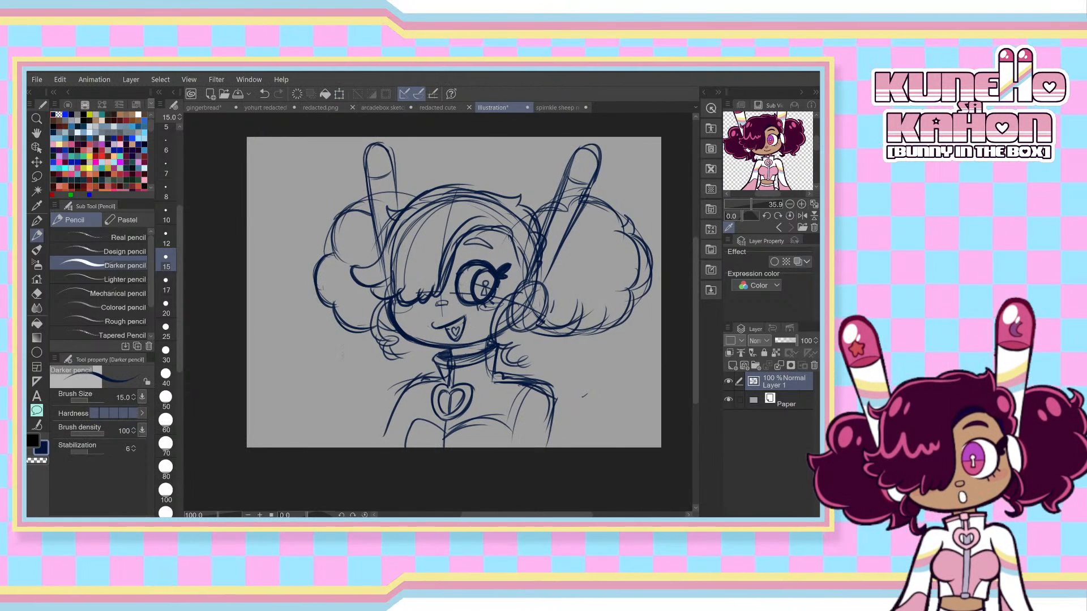
# - Sketch a raised peace-sign hand beside the left puff of hair, with two spread fingers, a round palm and folded fingers
pyautogui.moveTo(342, 354)
pyautogui.mouseDown()
pyautogui.moveTo(363, 416)
pyautogui.moveTo(314, 390)
pyautogui.moveTo(362, 416)
pyautogui.mouseUp()
pyautogui.moveTo(301, 327); pyautogui.dragTo(328, 374)
pyautogui.moveTo(299, 325); pyautogui.dragTo(342, 358)
pyautogui.moveTo(329, 310)
pyautogui.mouseDown()
pyautogui.moveTo(345, 363)
pyautogui.moveTo(353, 301)
pyautogui.mouseUp()
pyautogui.moveTo(353, 310)
pyautogui.mouseDown()
pyautogui.moveTo(371, 398)
pyautogui.moveTo(351, 396)
pyautogui.moveTo(386, 396)
pyautogui.mouseUp()
pyautogui.hotkey('ctrl', 'z')
pyautogui.moveTo(309, 365)
pyautogui.mouseDown()
pyautogui.moveTo(334, 413)
pyautogui.moveTo(305, 406)
pyautogui.moveTo(342, 416)
pyautogui.mouseUp()
pyautogui.hotkey('ctrl', 'z')
pyautogui.moveTo(339, 362)
pyautogui.mouseDown()
pyautogui.moveTo(338, 399)
pyautogui.moveTo(372, 405)
pyautogui.moveTo(385, 378)
pyautogui.mouseUp()
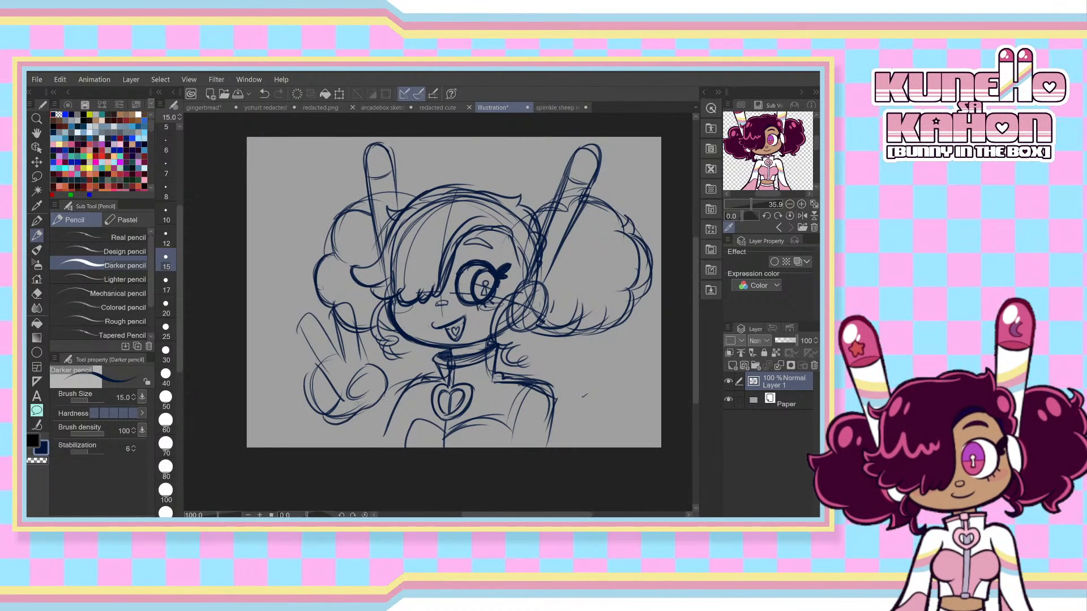
# - Darken the outline of the hand's outer raised finger and the outer edge of the palm
pyautogui.moveTo(293, 325); pyautogui.dragTo(318, 376)
pyautogui.moveTo(294, 326)
pyautogui.mouseDown()
pyautogui.moveTo(318, 318)
pyautogui.moveTo(337, 361)
pyautogui.moveTo(335, 412)
pyautogui.mouseUp()
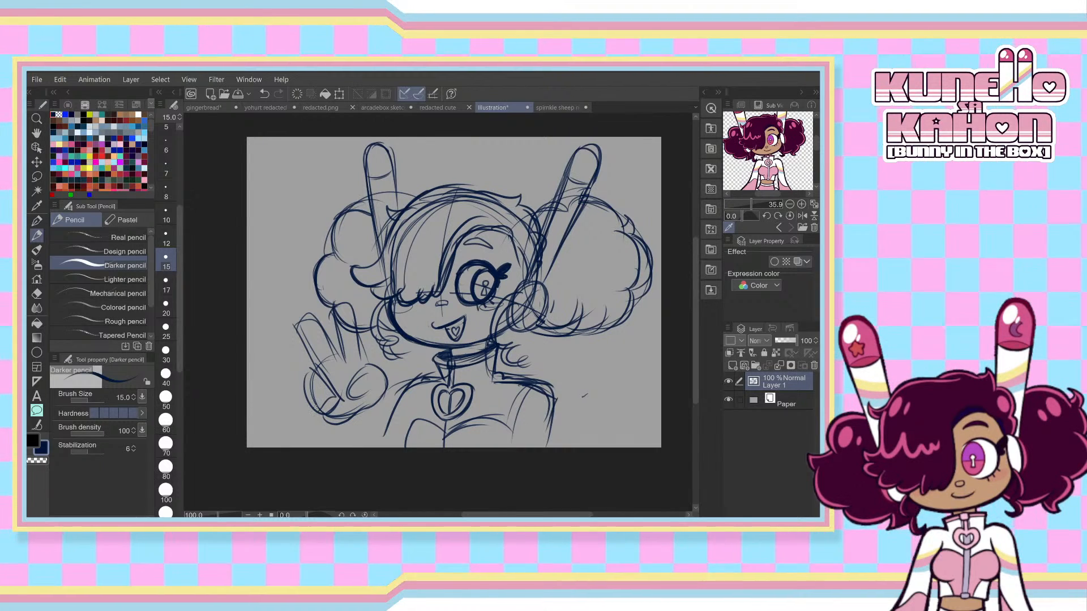
pyautogui.moveTo(304, 373); pyautogui.dragTo(320, 403)
# - Darken the shoulder line near the raised hand and draw the sleeve lines running from the wrist to the canvas edge
pyautogui.moveTo(428, 370); pyautogui.dragTo(367, 445)
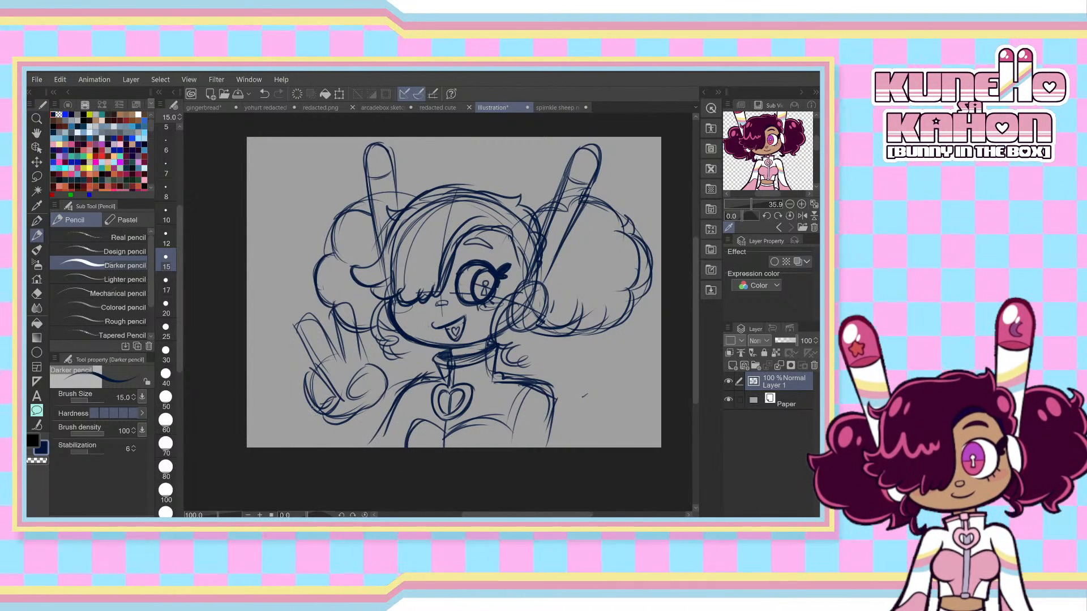
pyautogui.moveTo(317, 405); pyautogui.dragTo(305, 447)
pyautogui.moveTo(396, 389); pyautogui.dragTo(387, 447)
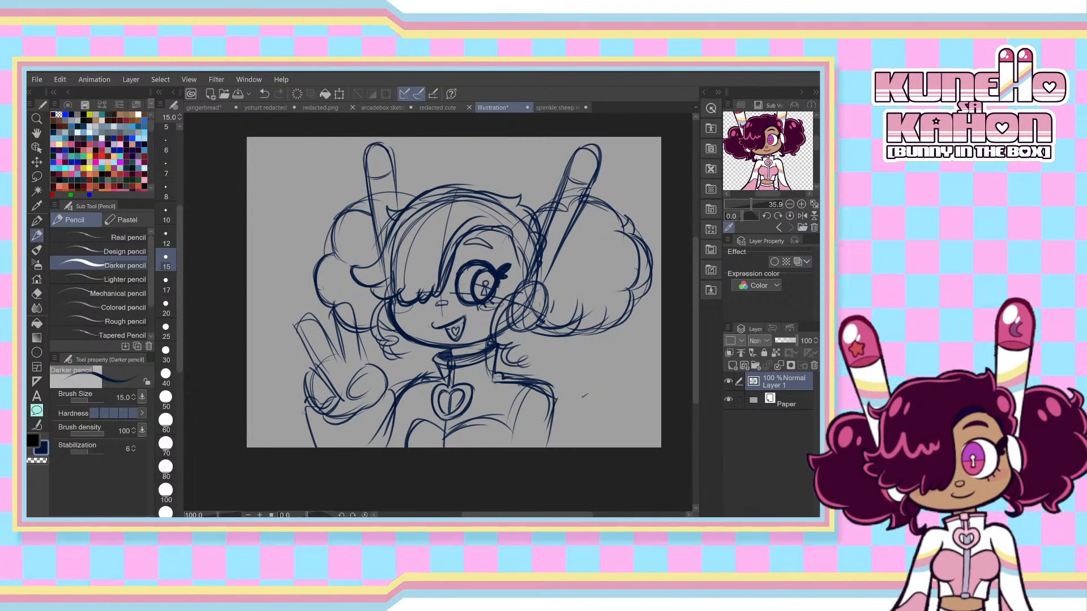
pyautogui.moveTo(304, 404); pyautogui.dragTo(315, 447)
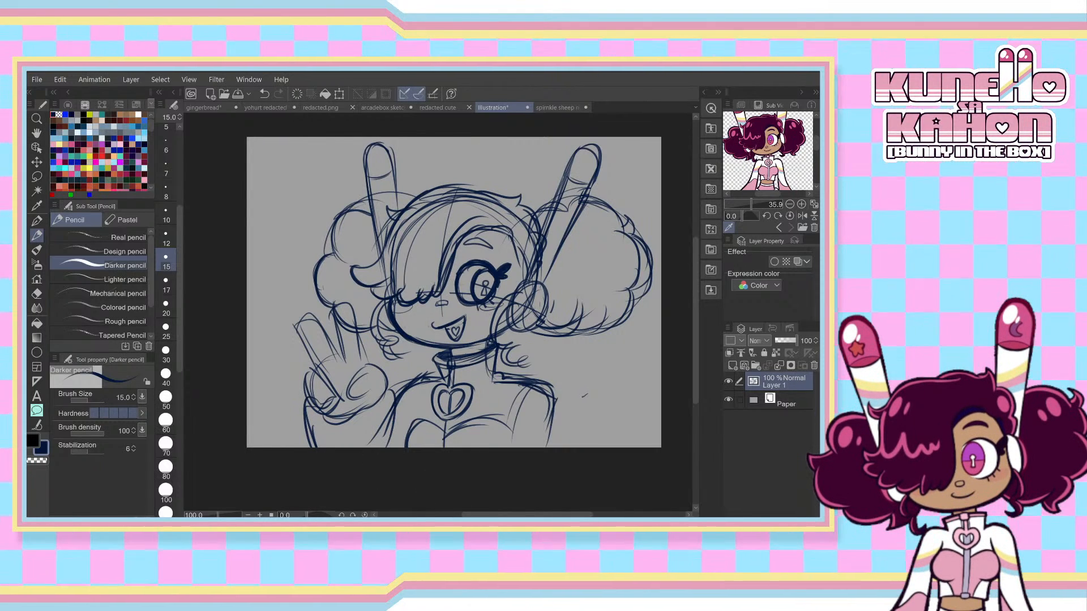
# - Draw a crescent moon on the right bunny ear's tip and a small star on the left ear's tip
pyautogui.moveTo(584, 156); pyautogui.dragTo(590, 172)
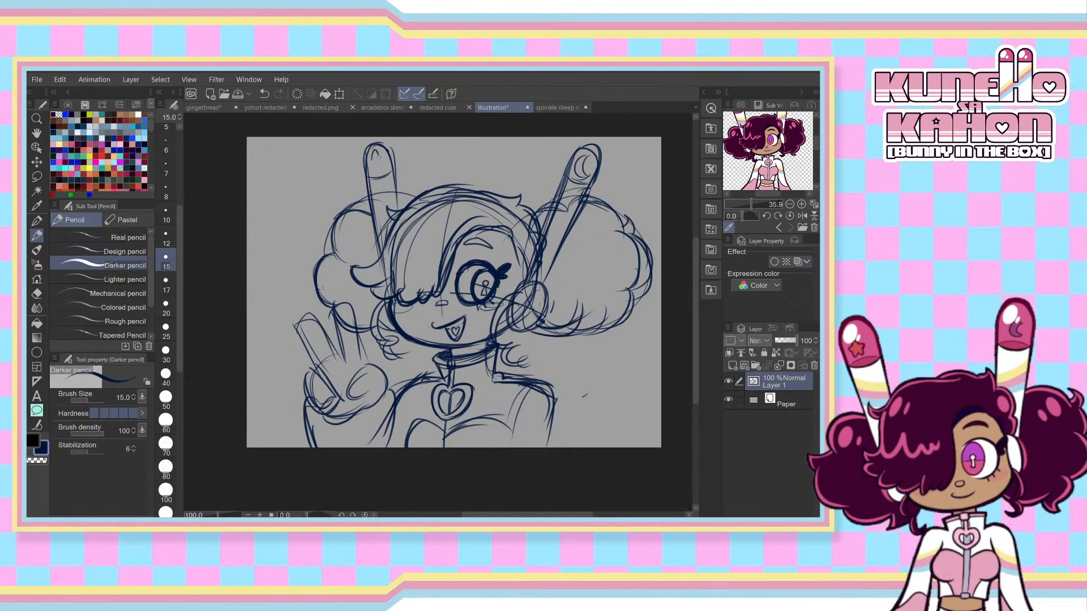
pyautogui.moveTo(373, 158); pyautogui.dragTo(386, 164)
pyautogui.hotkey('ctrl', 'z')
pyautogui.hotkey('ctrl', 'z')
pyautogui.hotkey('ctrl', 'z')
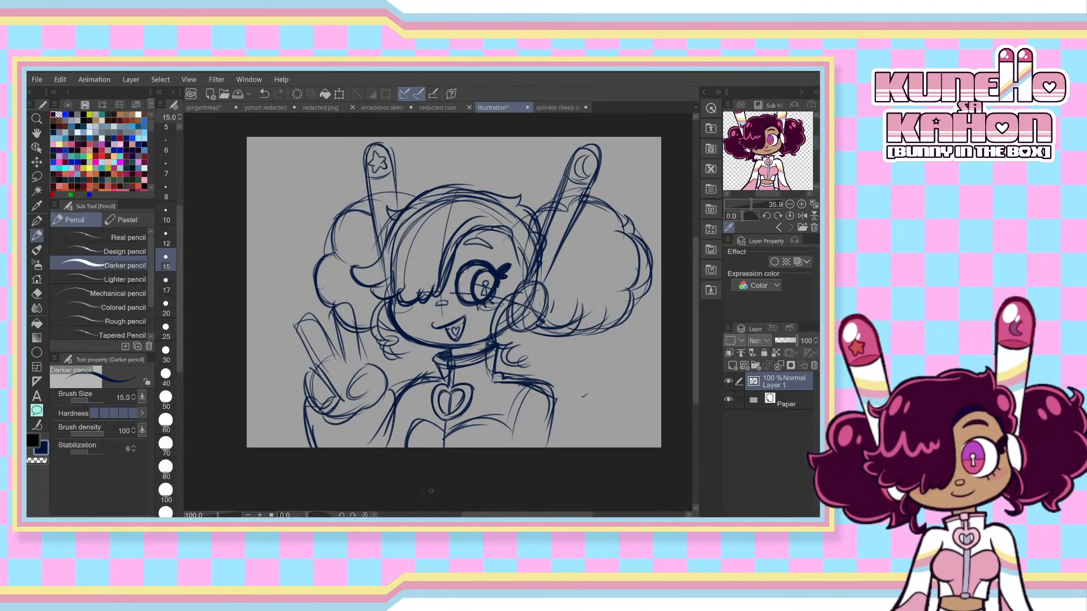
# - Switch to the "redacted cute" drawing and rotate its standing figure sketch by 1.1 degrees
pyautogui.click(438, 105)
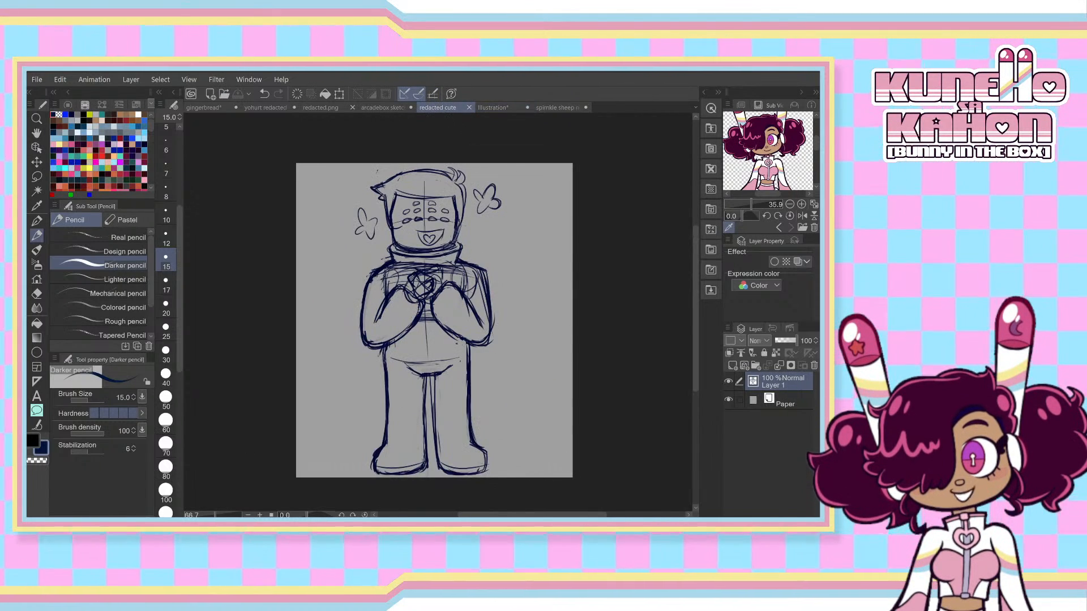
pyautogui.hotkey('ctrl', 't')
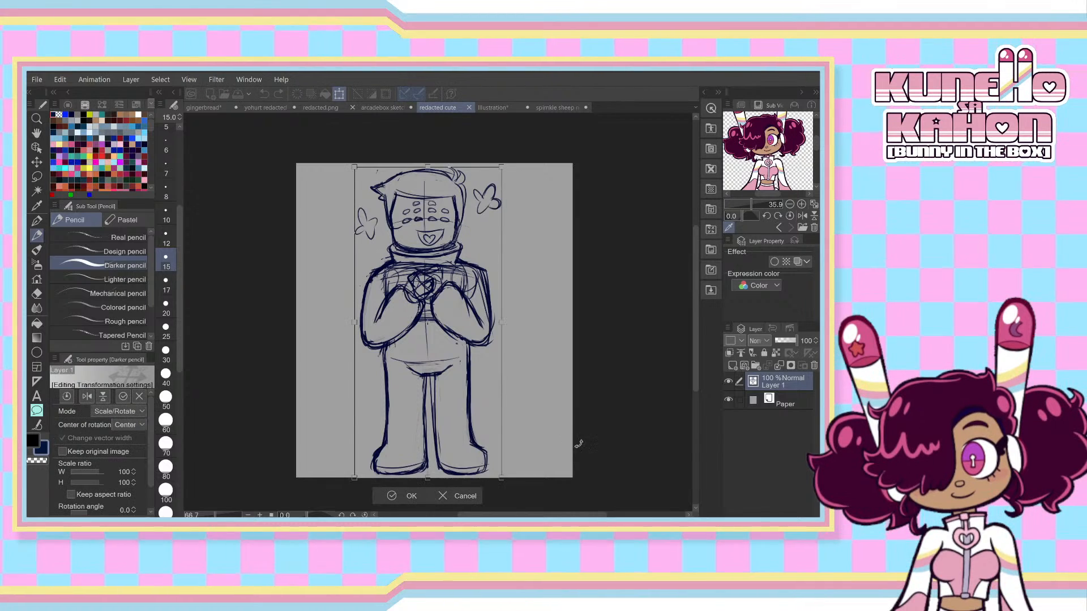
pyautogui.moveTo(577, 444)
pyautogui.mouseDown()
pyautogui.moveTo(584, 456)
pyautogui.moveTo(559, 422)
pyautogui.mouseUp()
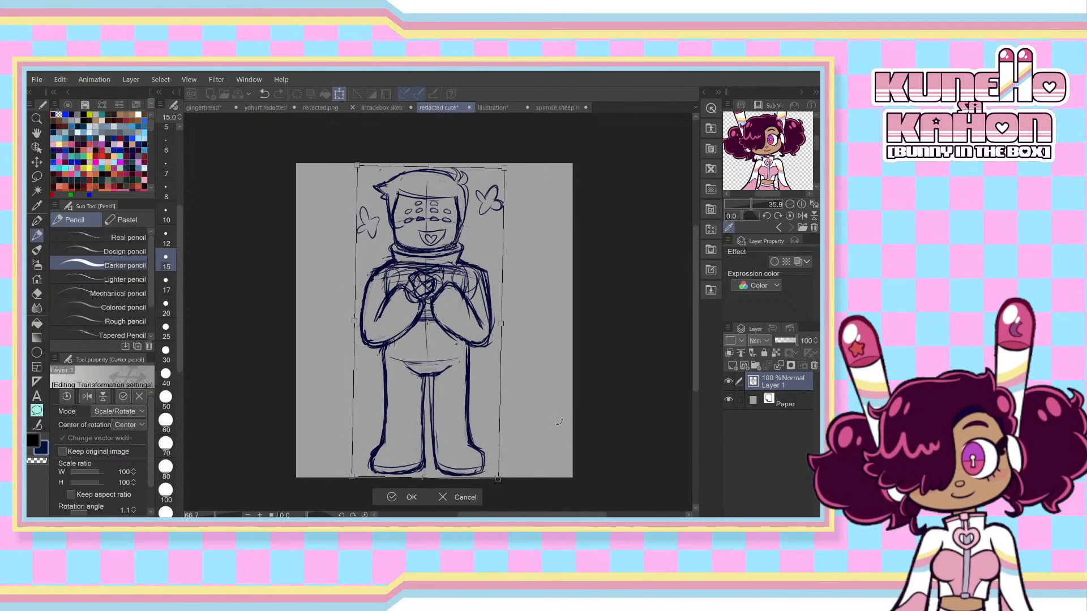
pyautogui.press('Return')
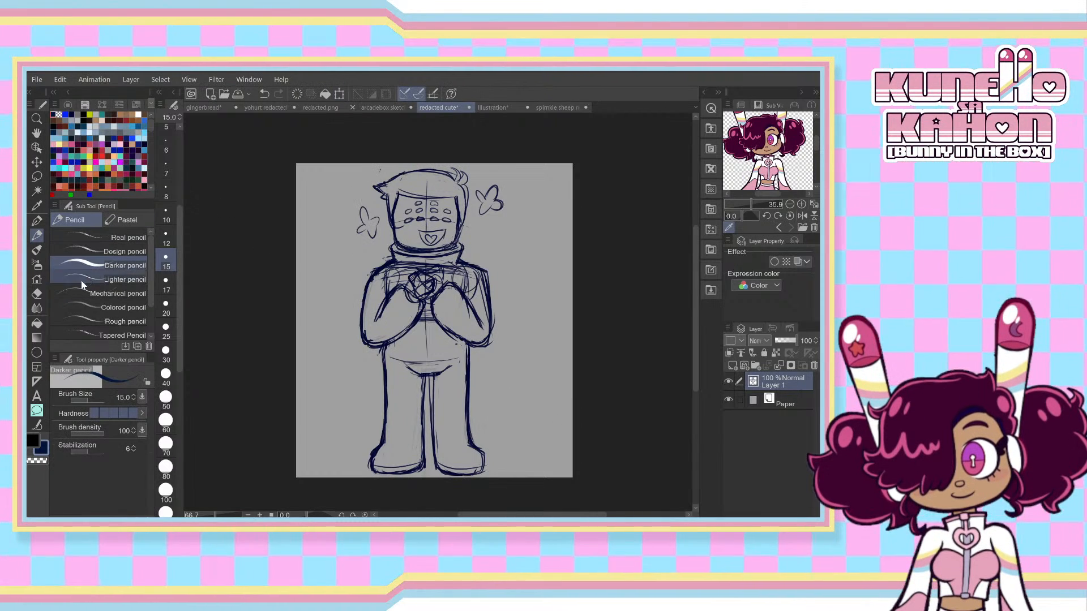
# - Choose the Hard eraser and return to the bunny girl illustration
pyautogui.press('e')
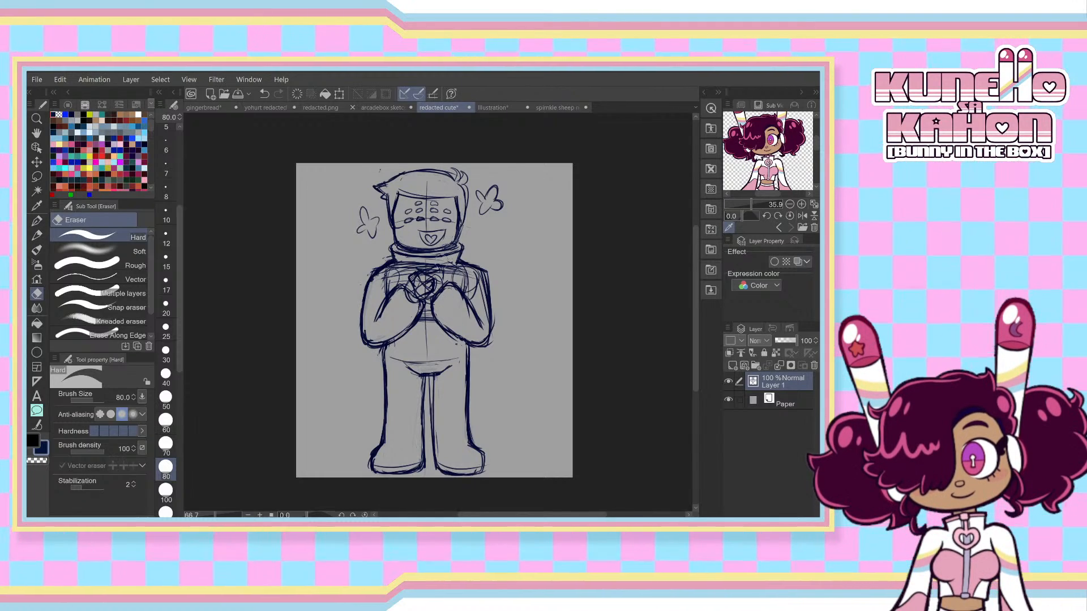
pyautogui.click(487, 107)
pyautogui.click(555, 107)
pyautogui.click(516, 108)
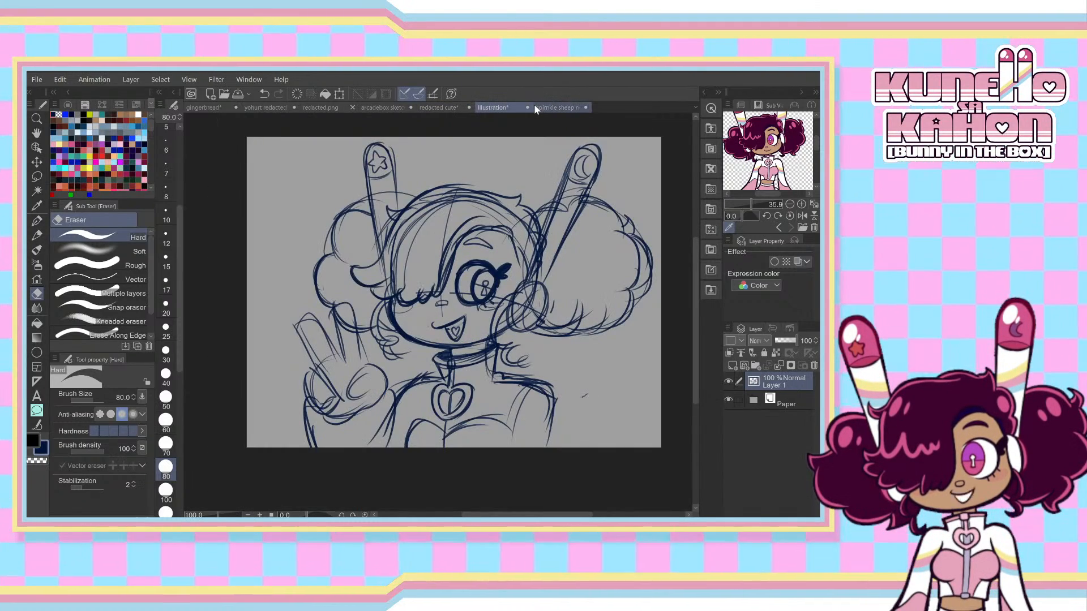